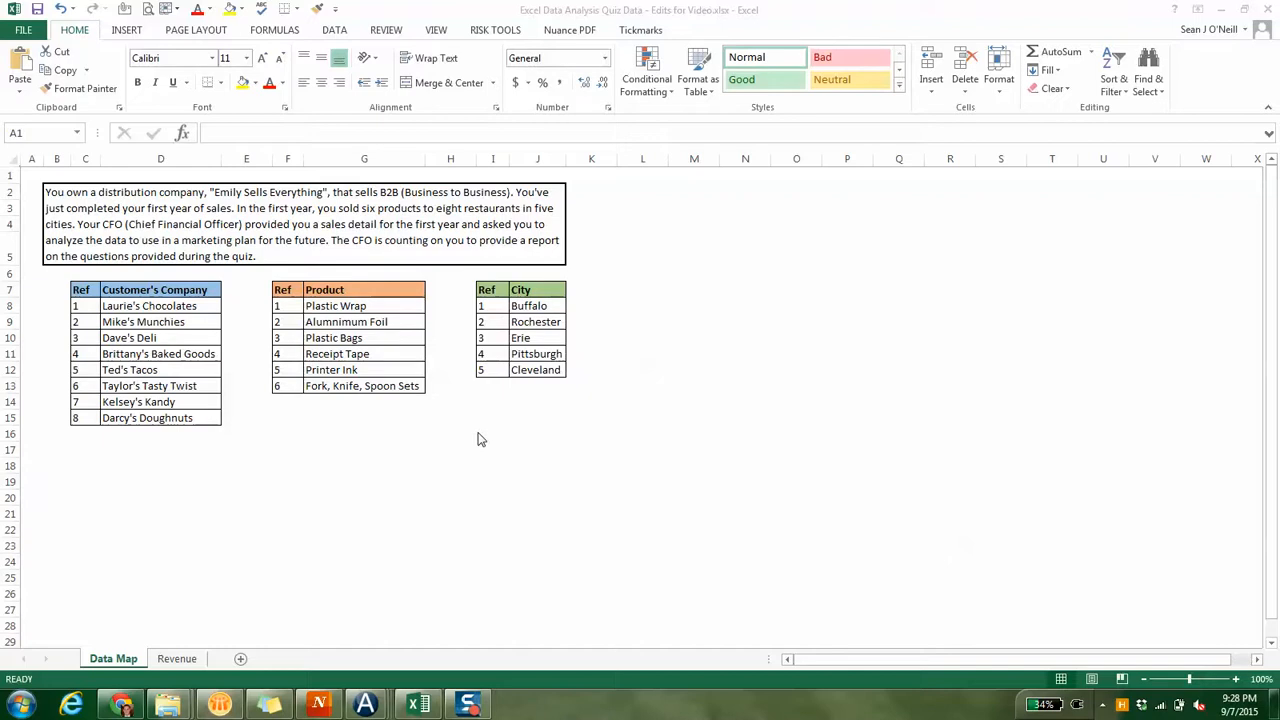
- Open the Revenue sheet and select the invoice numbers in A2:A501 to check how many invoices there are
{"action": "left_click", "coordinate": [186, 662]}
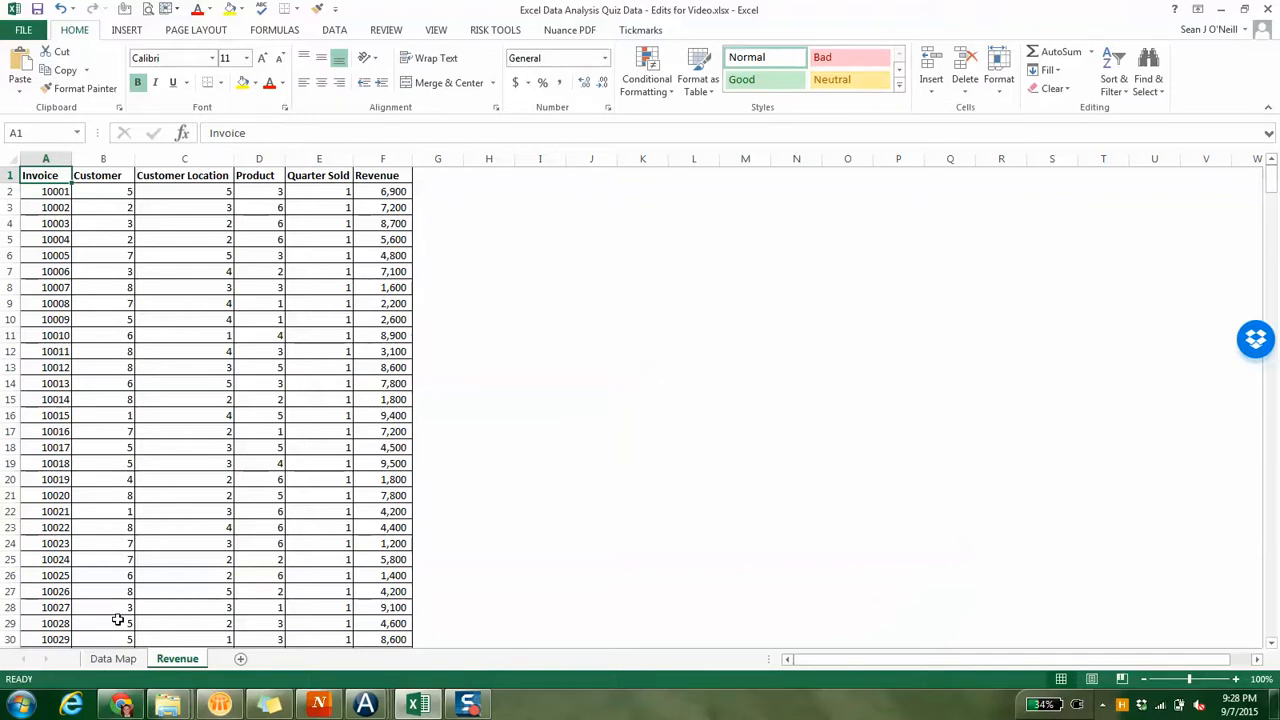
{"action": "key", "text": "ctrl+Page_Up"}
{"action": "key", "text": "ctrl+Page_Down"}
{"action": "key", "text": "ctrl+Down"}
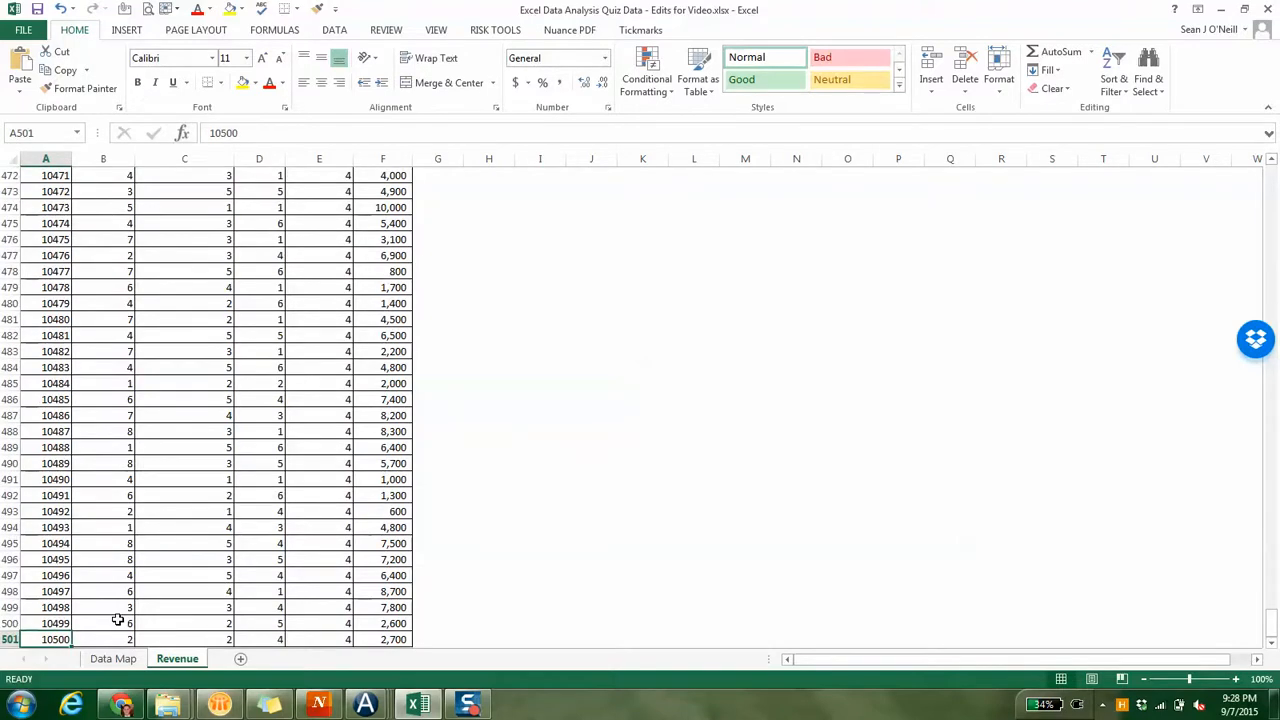
{"action": "key", "text": "ctrl+shift+Up"}
{"action": "key", "text": "shift+Down"}
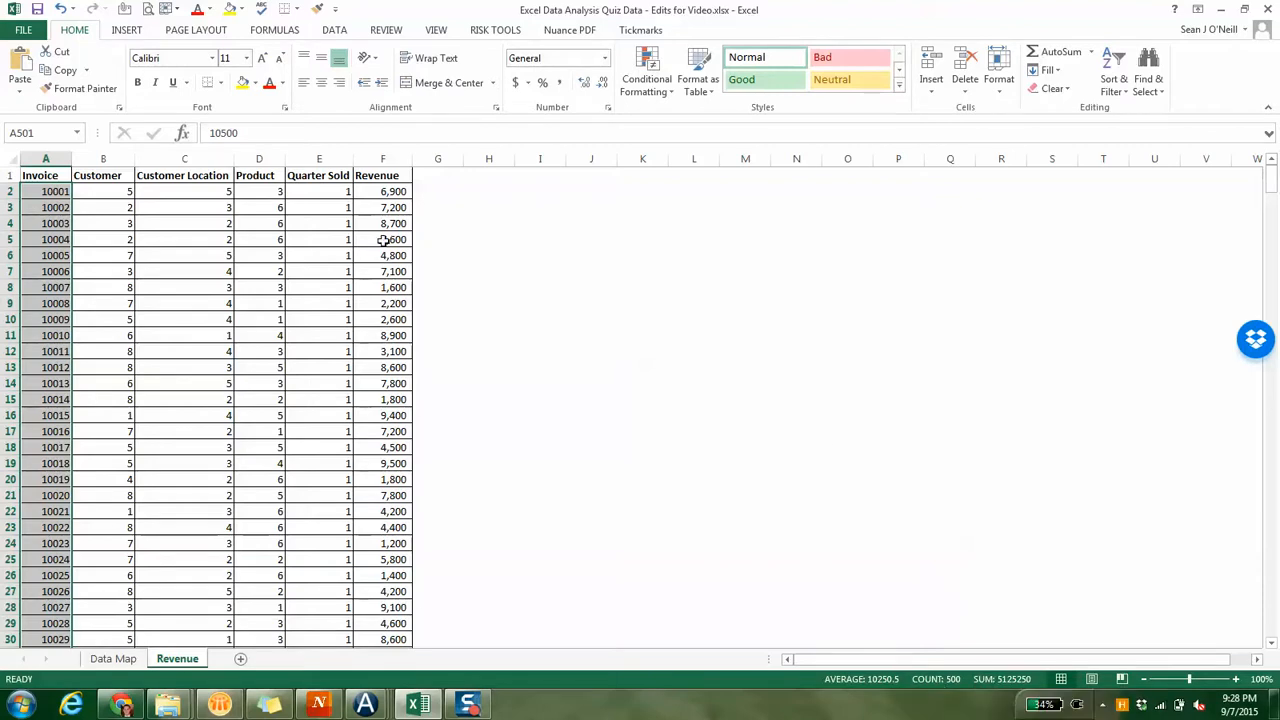
- Select the revenue amounts in F2:F501 to check their total, and return to the header row
{"action": "left_click", "coordinate": [390, 206]}
{"action": "left_click", "coordinate": [392, 193]}
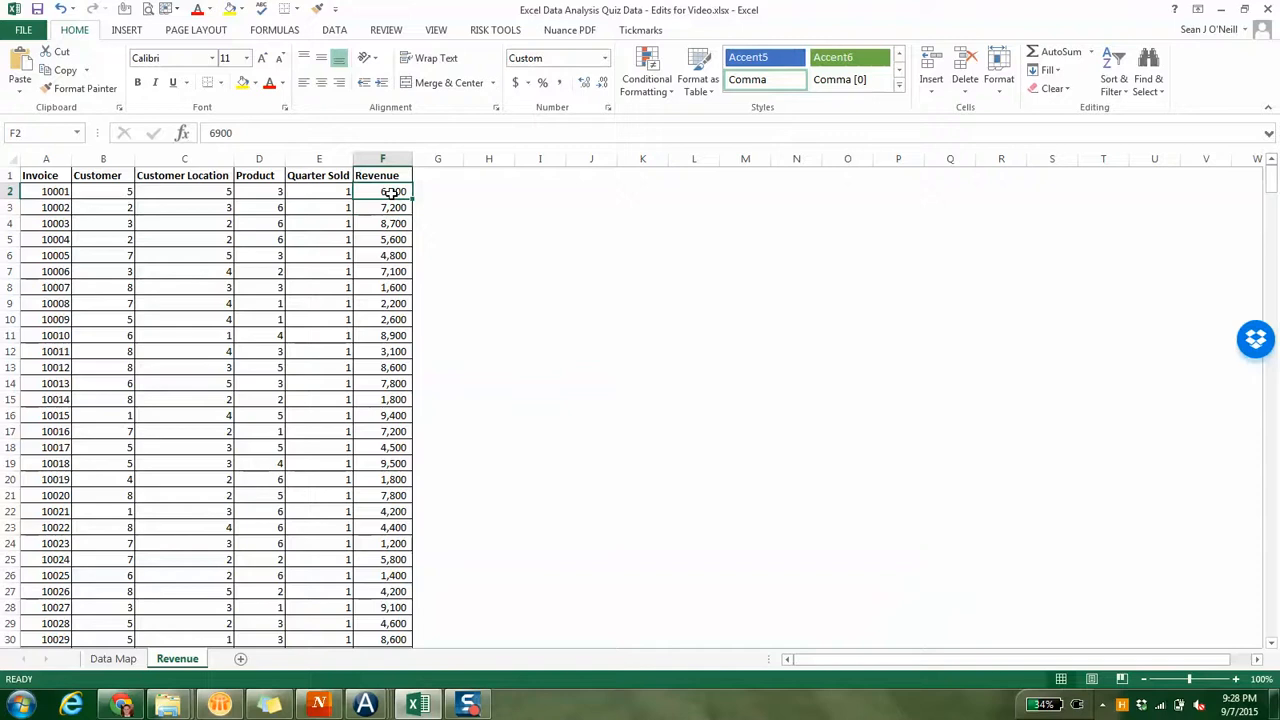
{"action": "key", "text": "ctrl+shift+Down"}
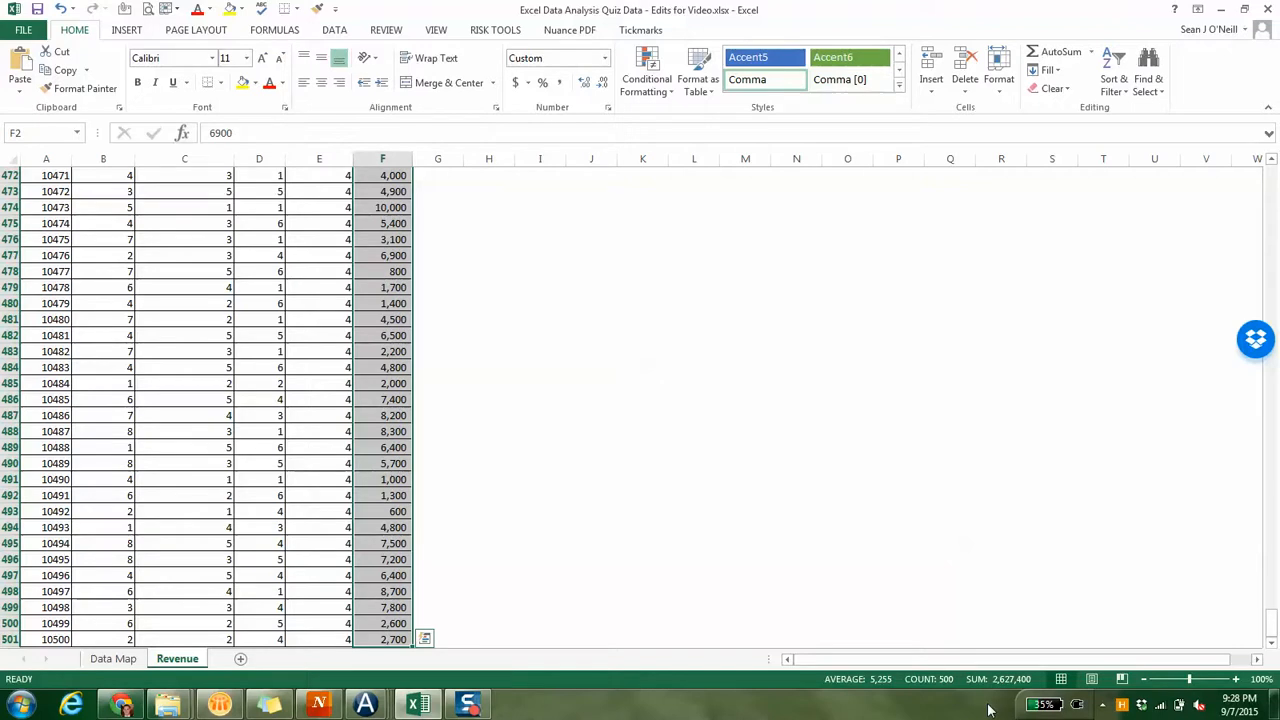
{"action": "key", "text": "Left"}
{"action": "key", "text": "Up"}
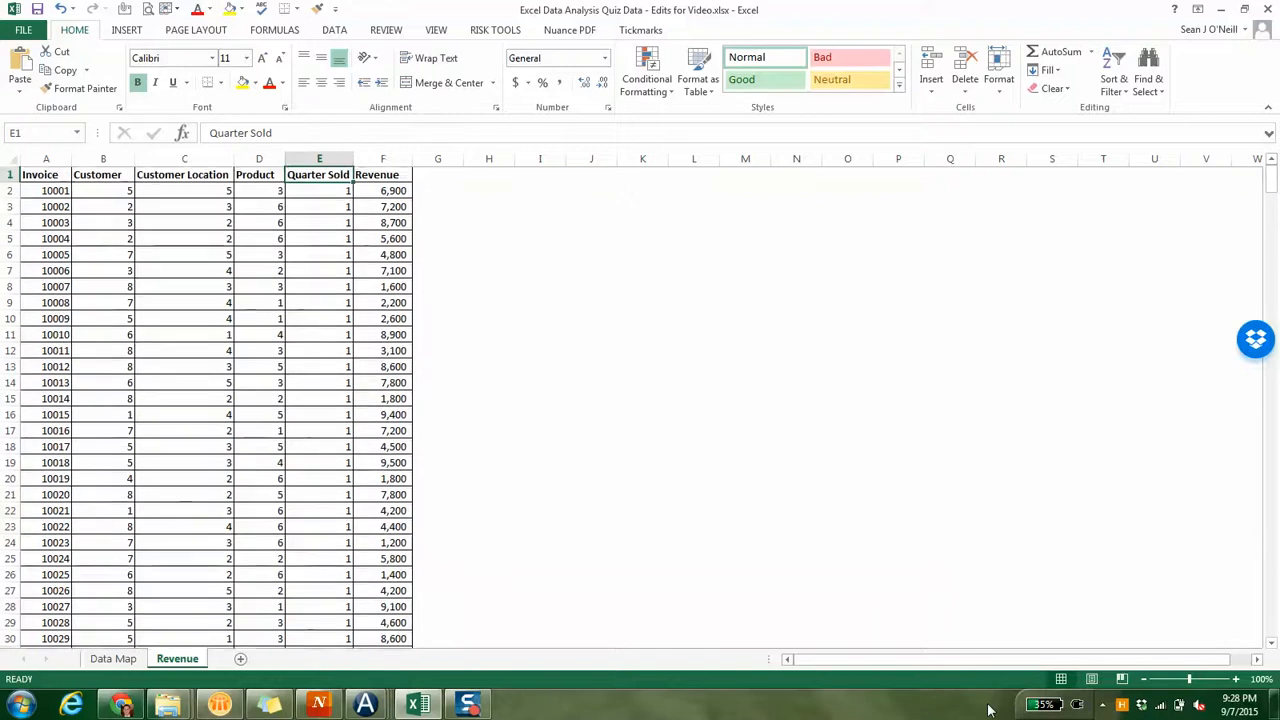
- Review the Revenue sheet's column headers and first record, and inspect the Quarter Sold column from first to last row
{"action": "key", "text": "Right"}
{"action": "key", "text": "Left"}
{"action": "key", "text": "Left"}
{"action": "key", "text": "Left"}
{"action": "key", "text": "Left"}
{"action": "key", "text": "Left"}
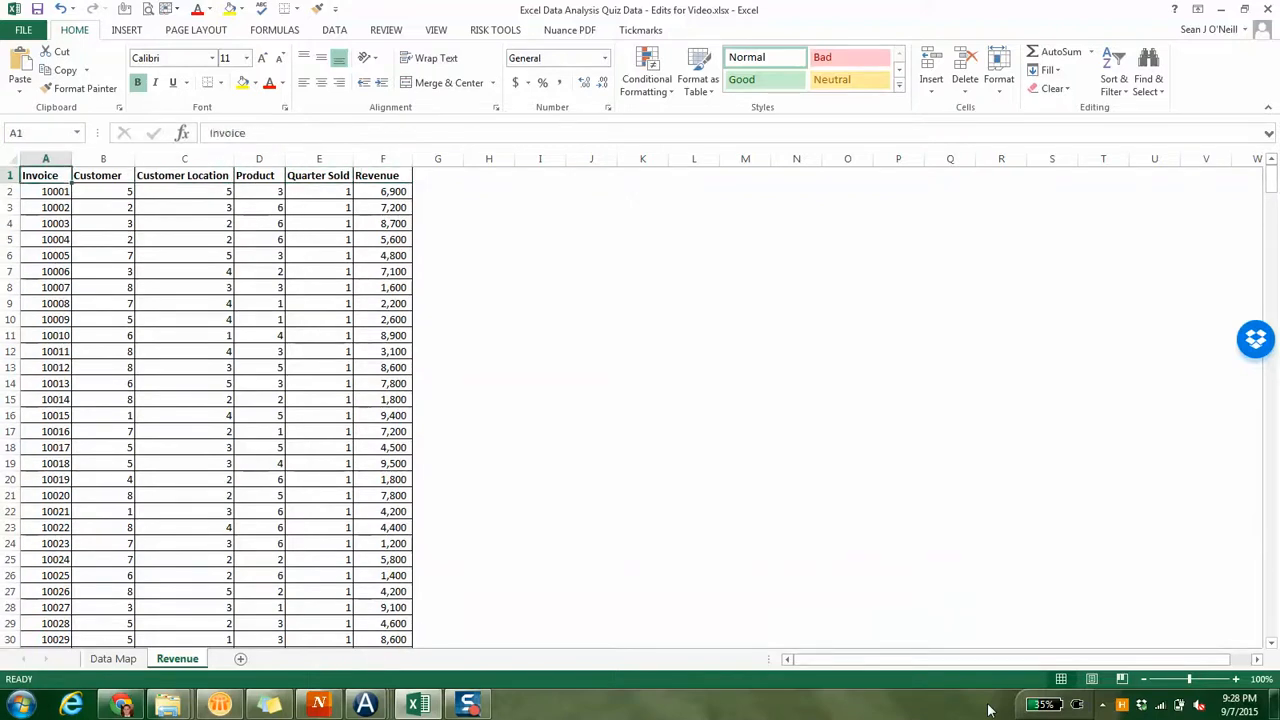
{"action": "key", "text": "Down"}
{"action": "key", "text": "Right"}
{"action": "key", "text": "Right"}
{"action": "key", "text": "Right"}
{"action": "key", "text": "Right"}
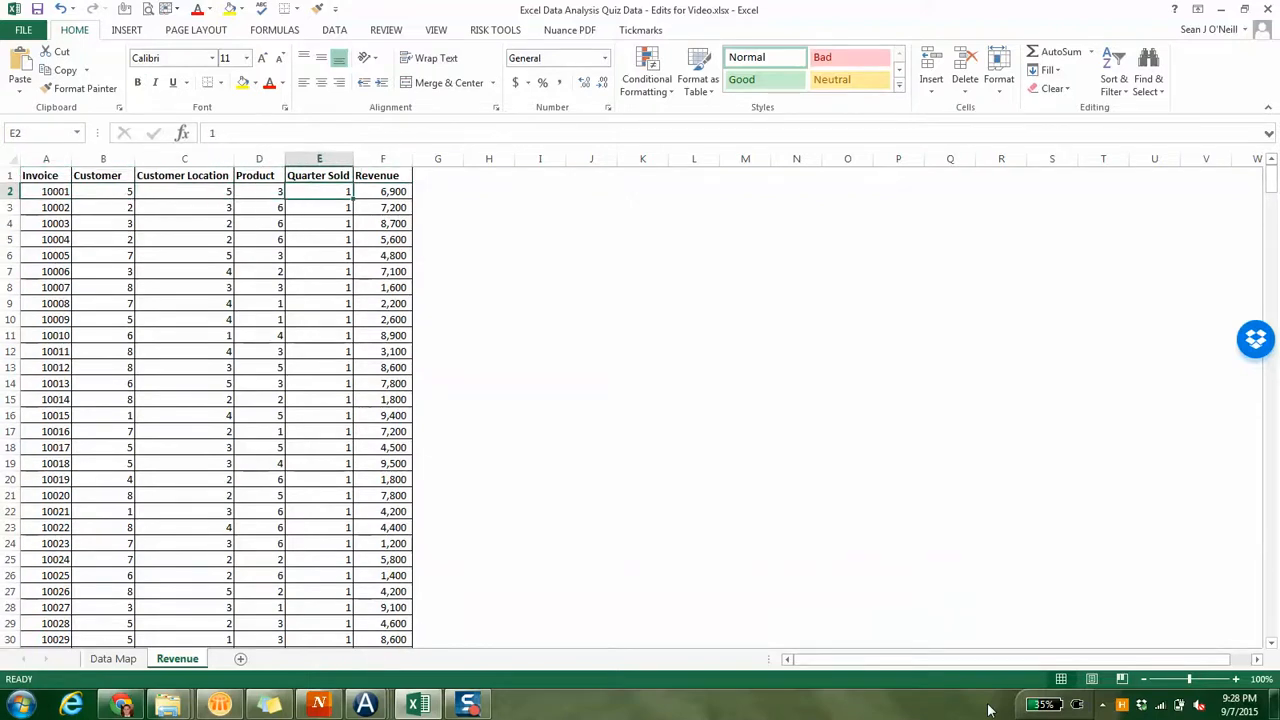
{"action": "key", "text": "ctrl+Down"}
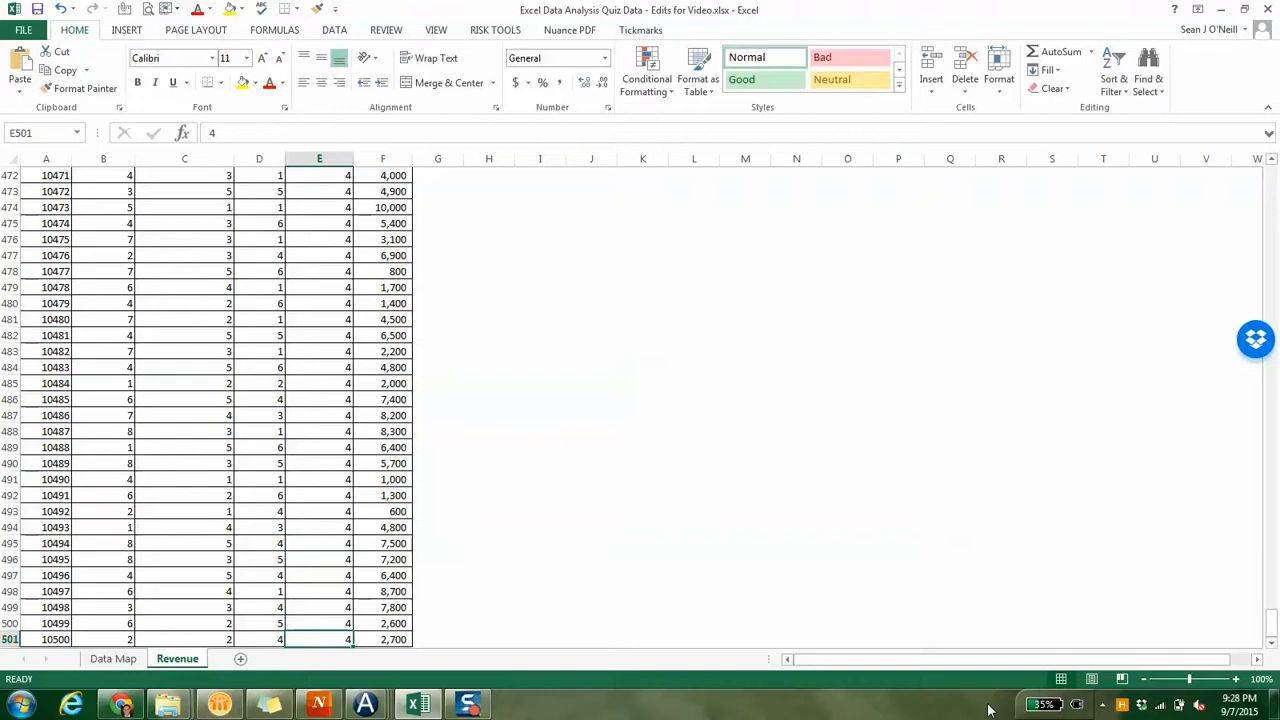
{"action": "key", "text": "ctrl+Up"}
{"action": "key", "text": "Left"}
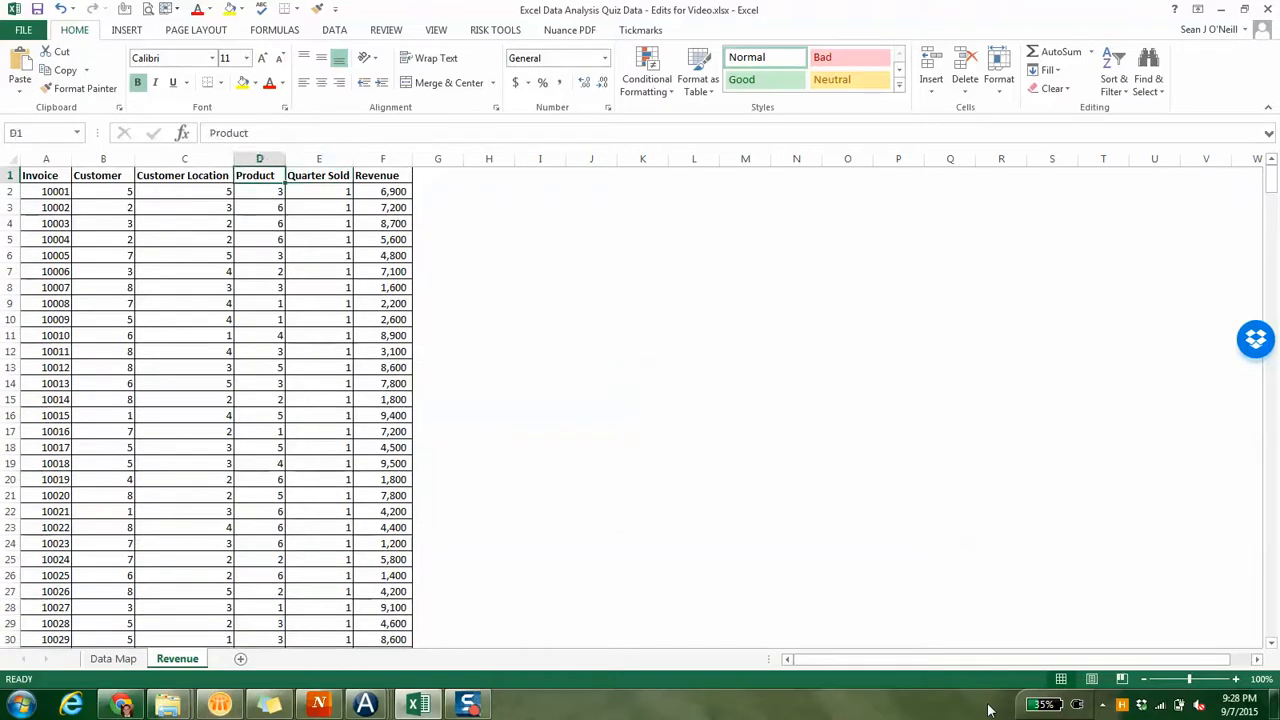
- Select the whole Revenue table with its headers and add filters to the header row
{"action": "key", "text": "Left"}
{"action": "key", "text": "Left"}
{"action": "key", "text": "Left"}
{"action": "key", "text": "ctrl+shift+Right"}
{"action": "key", "text": "ctrl+shift+Down"}
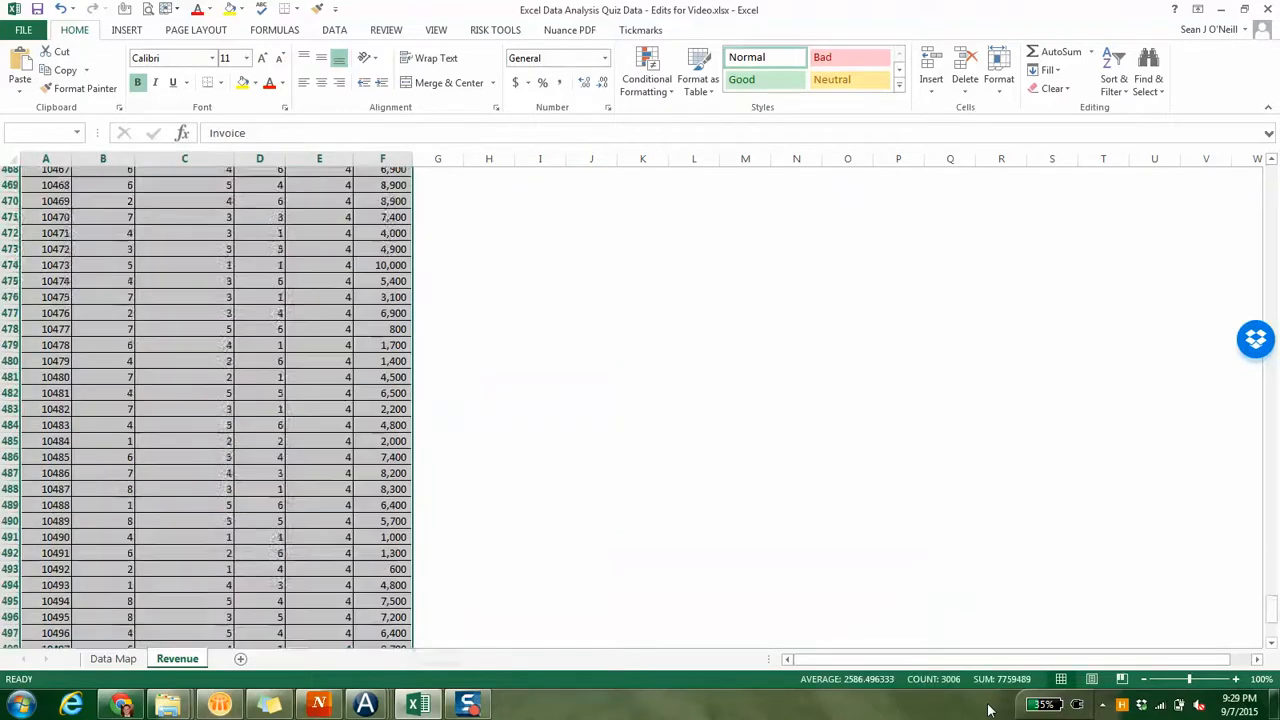
{"action": "key", "text": "ctrl+BackSpace"}
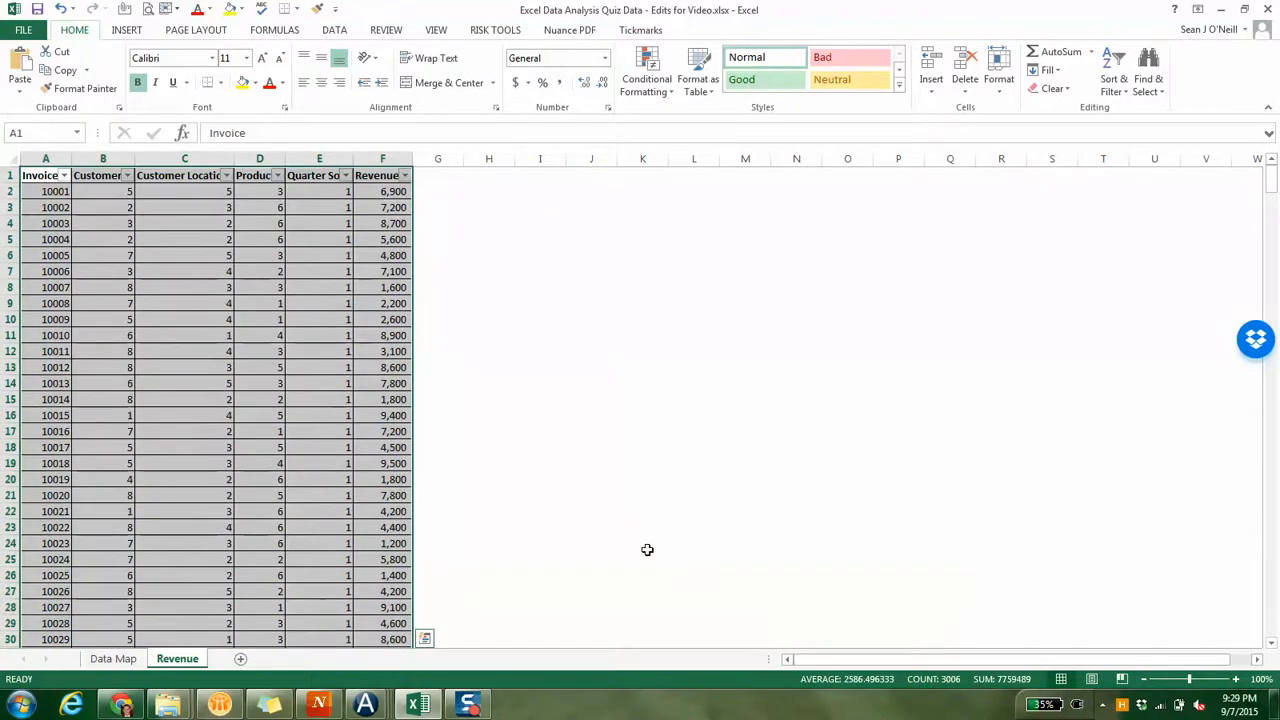
- Examine the filter values available for the Quarter Sold and Customer columns without applying any filter
{"action": "left_click", "coordinate": [345, 175]}
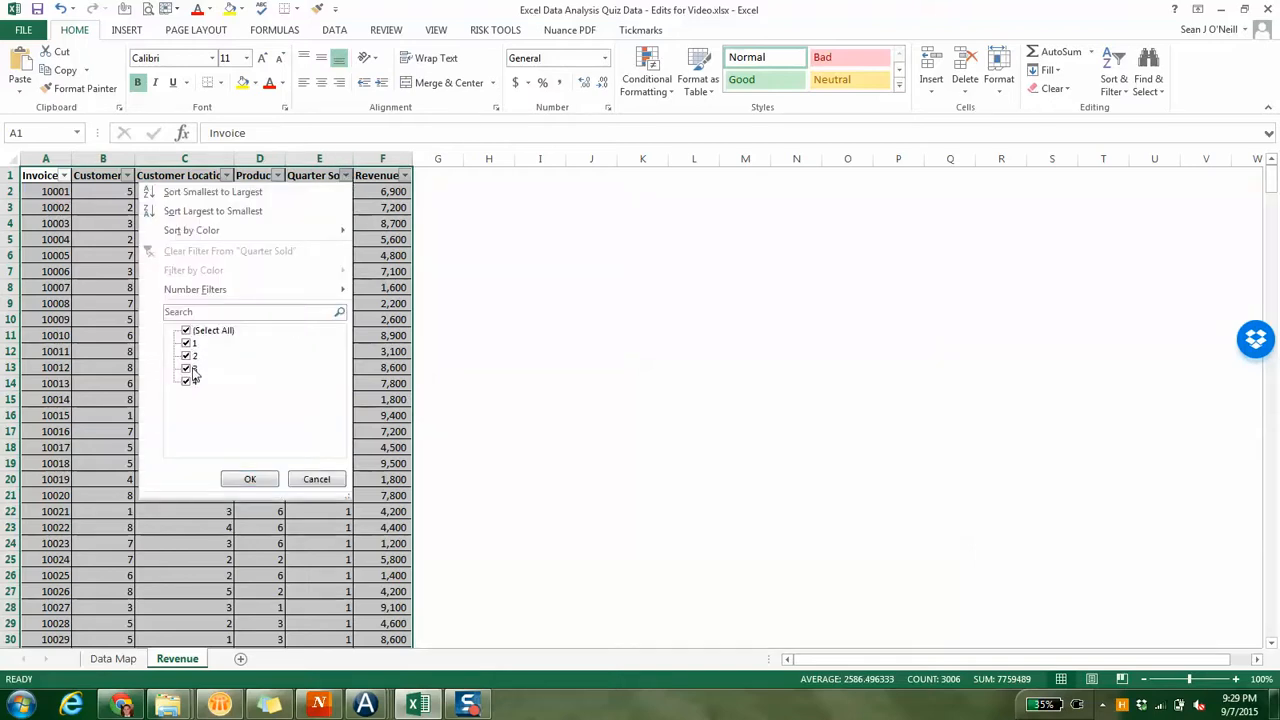
{"action": "left_click", "coordinate": [305, 481]}
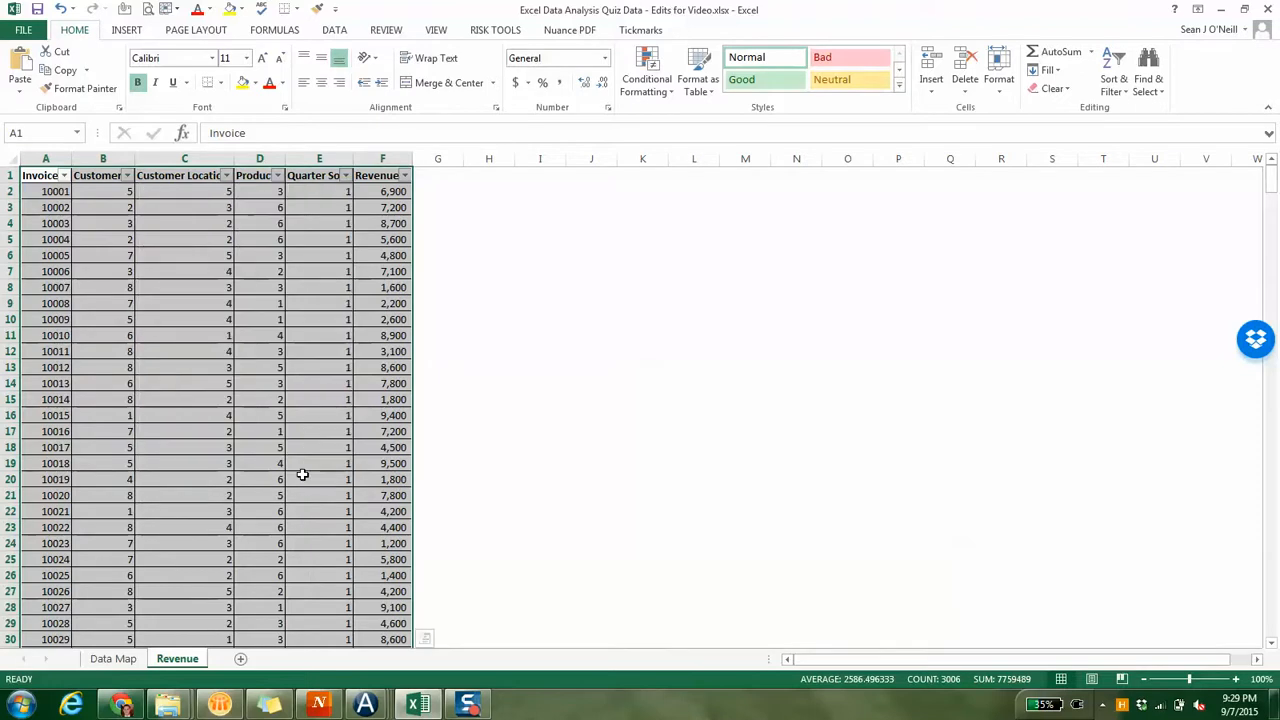
{"action": "left_click", "coordinate": [131, 189]}
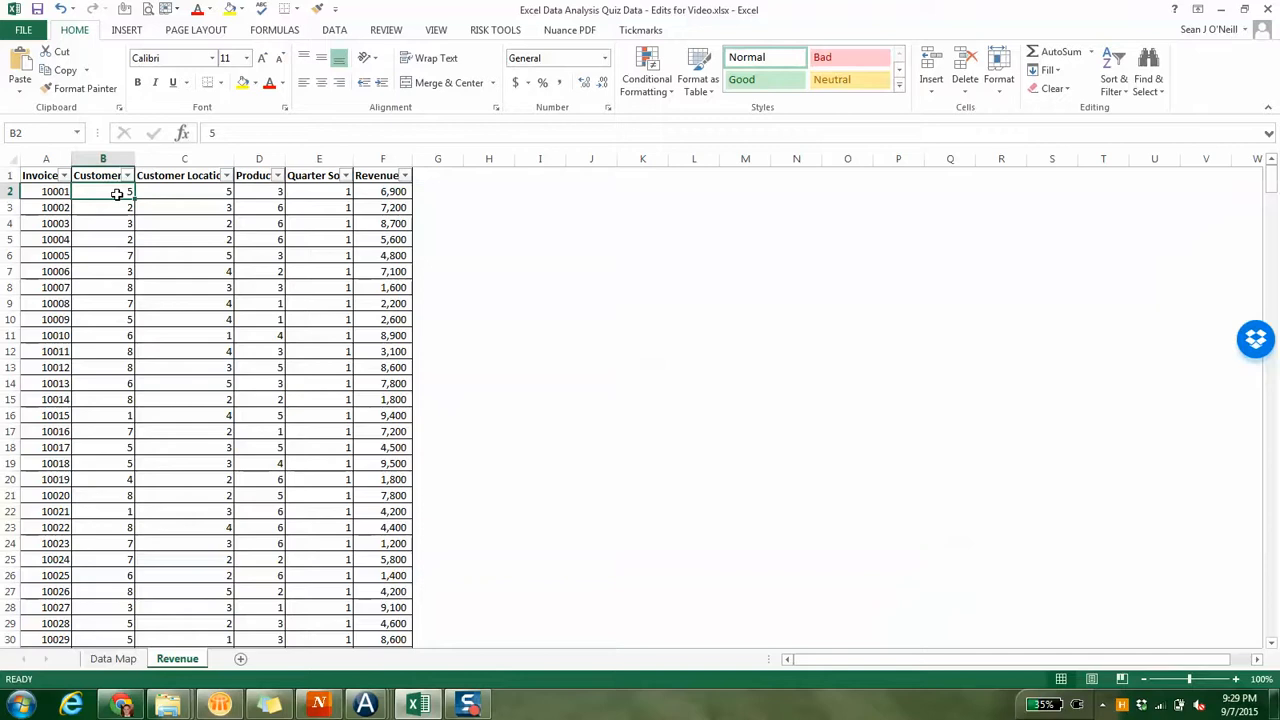
{"action": "left_click", "coordinate": [127, 175]}
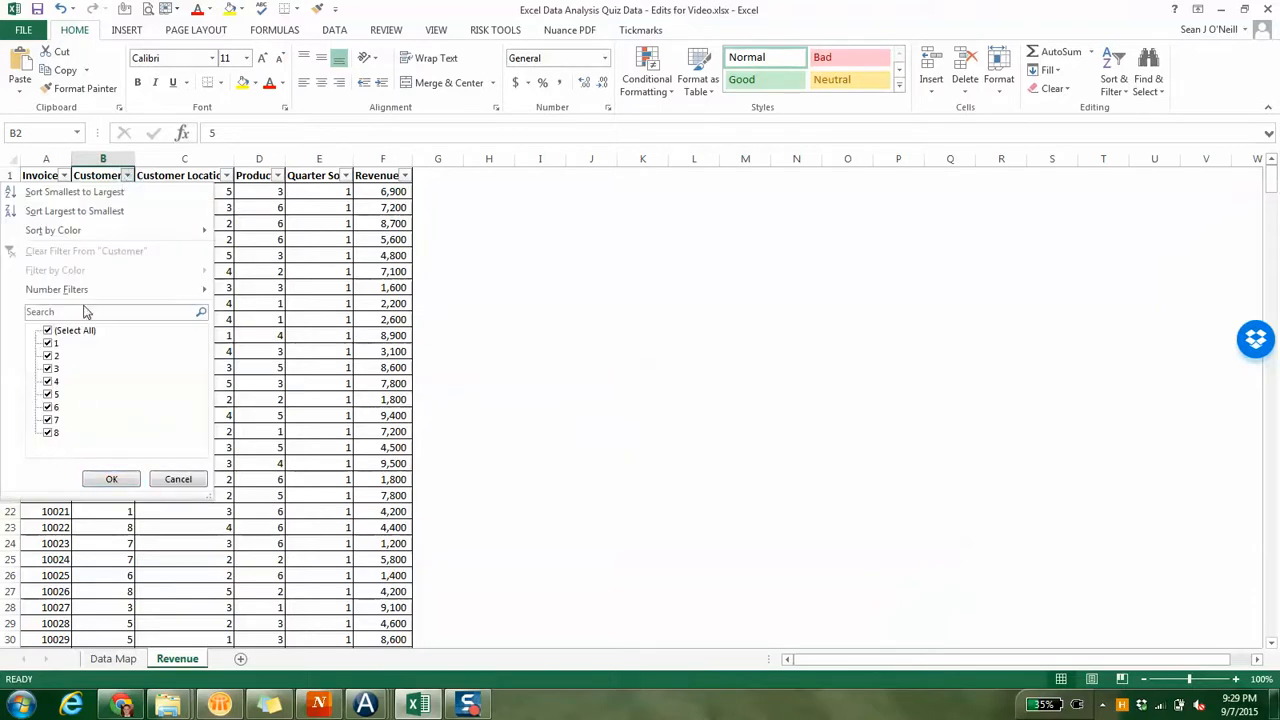
{"action": "left_click", "coordinate": [172, 479]}
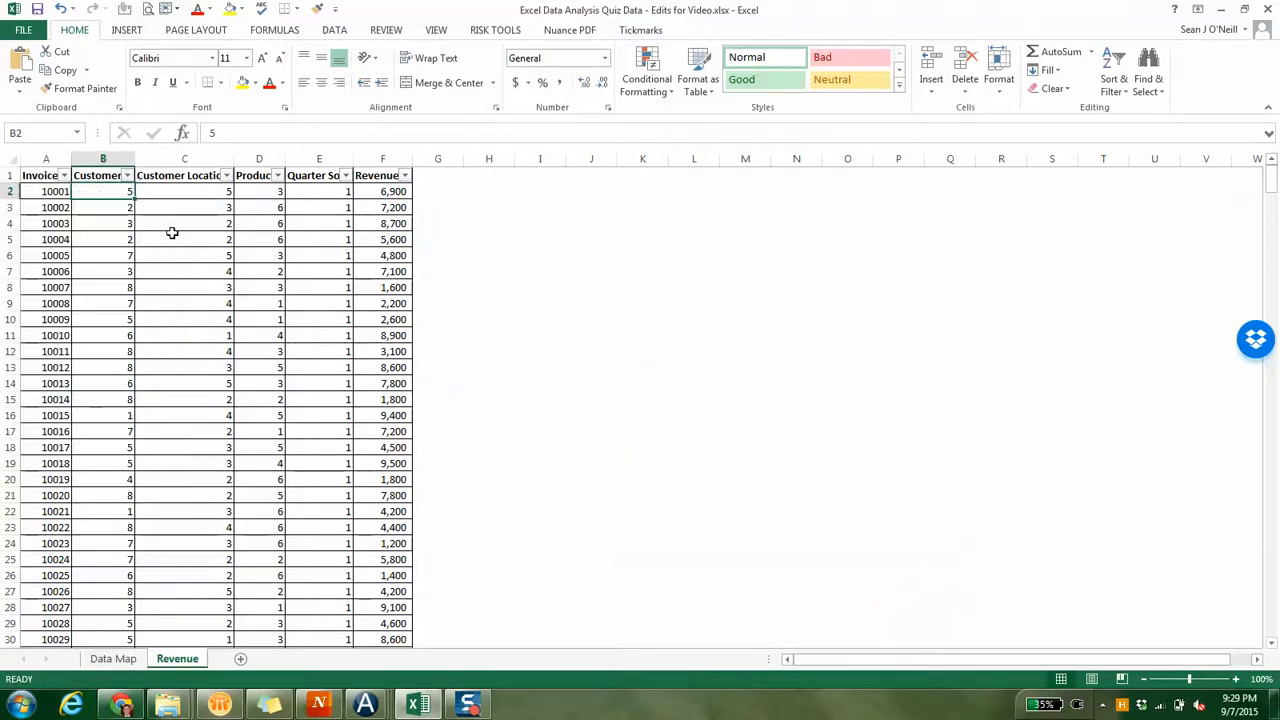
- Examine the filter values available for the Customer Location and Product columns without applying any filter
{"action": "left_click", "coordinate": [226, 176]}
{"action": "left_click", "coordinate": [114, 400]}
{"action": "left_click", "coordinate": [194, 480]}
{"action": "left_click", "coordinate": [256, 176]}
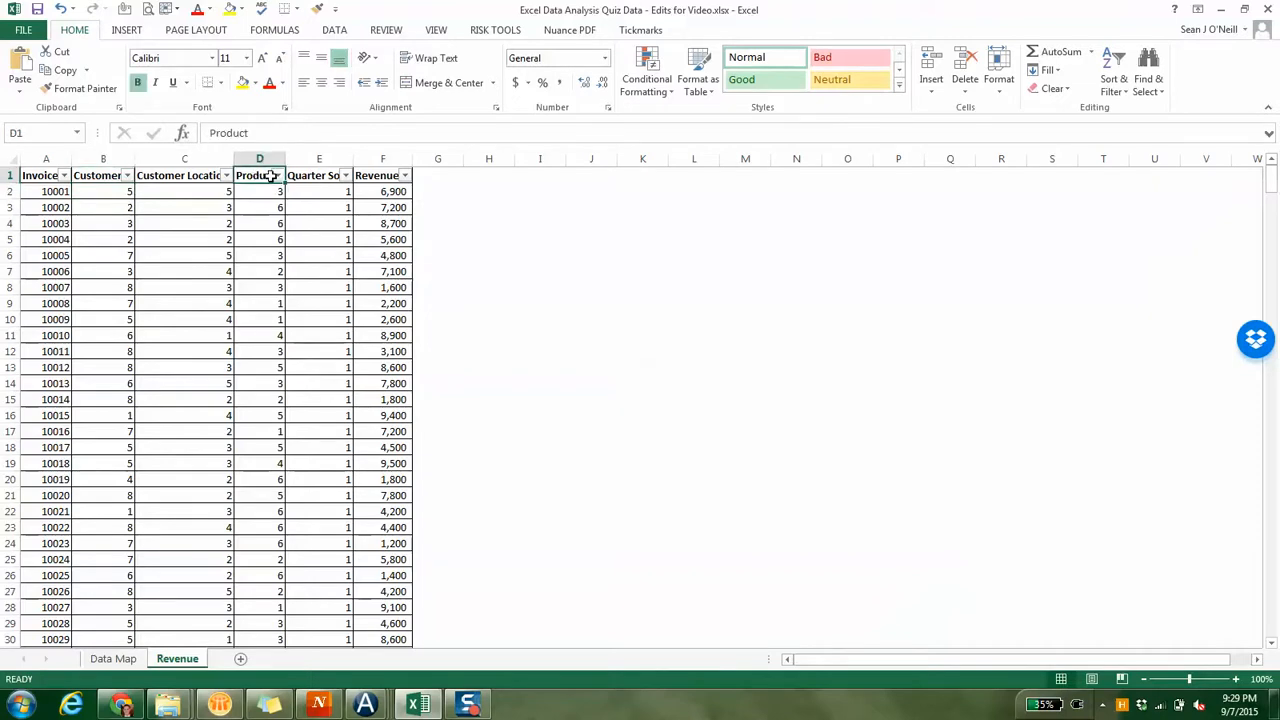
{"action": "left_click", "coordinate": [277, 176]}
{"action": "left_click", "coordinate": [277, 176]}
{"action": "key", "text": "Down"}
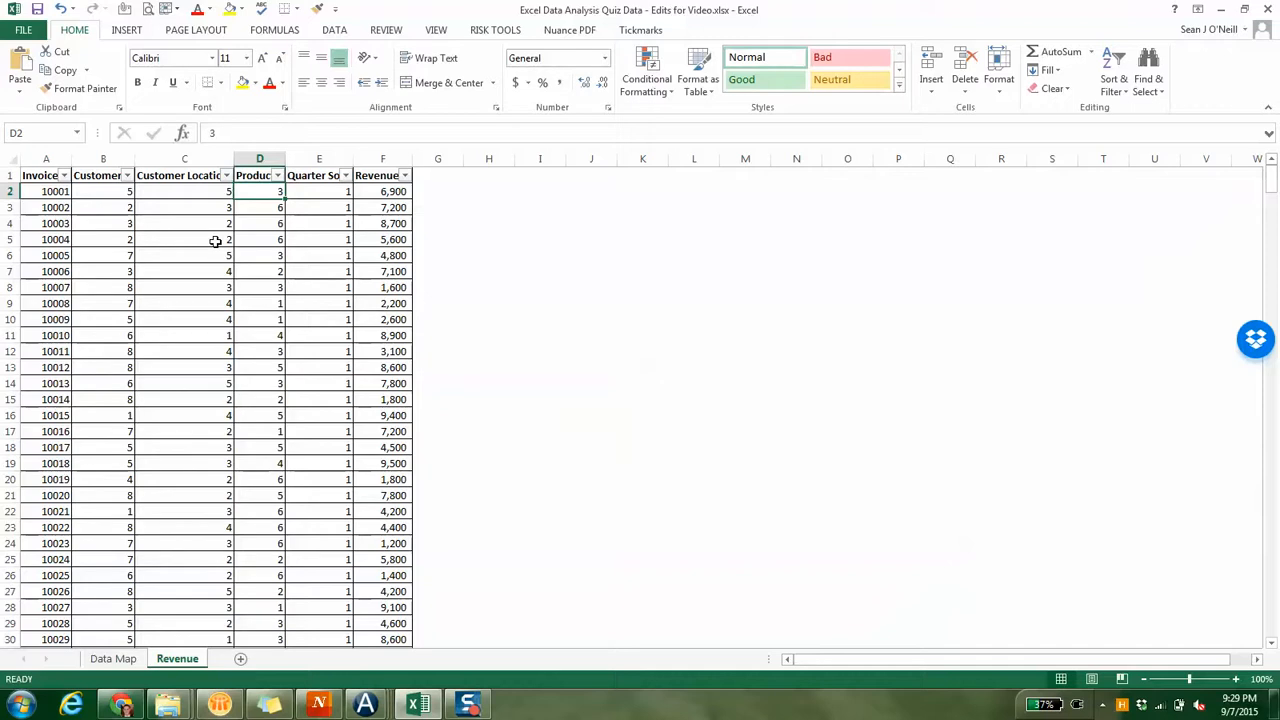
{"action": "key", "text": "Right"}
{"action": "key", "text": "Right"}
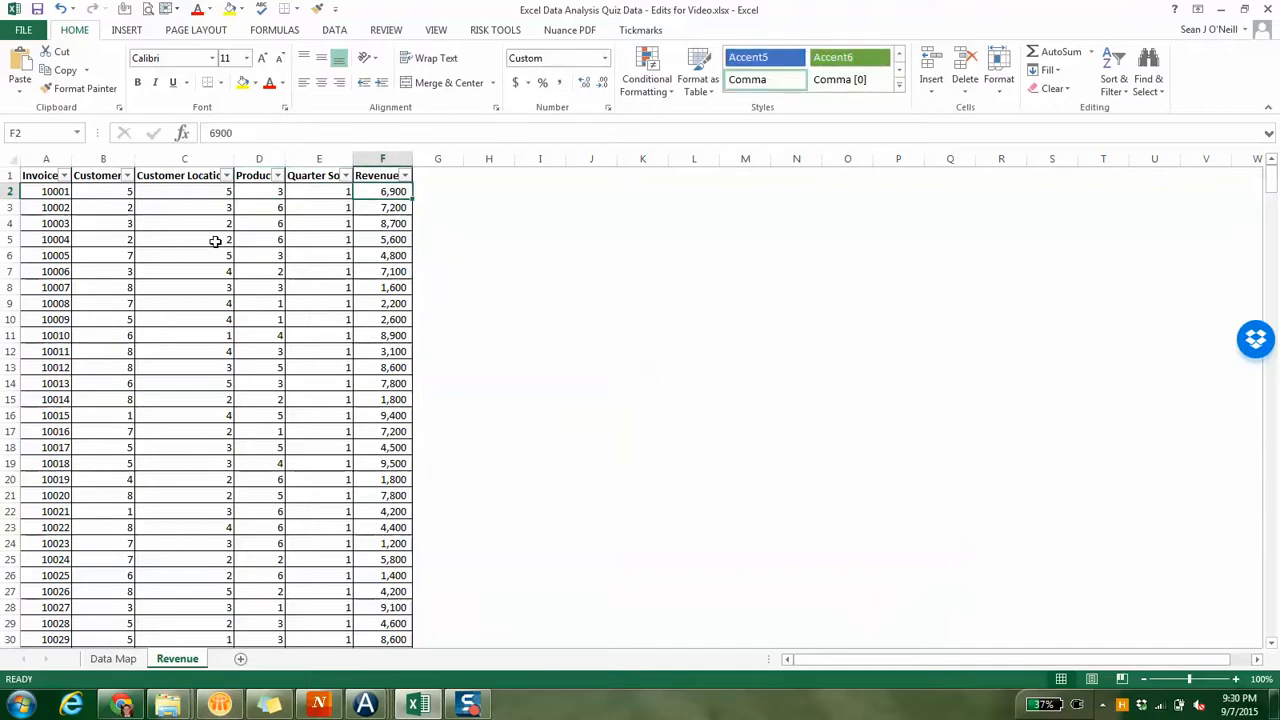
{"action": "key", "text": "Left"}
{"action": "key", "text": "Left"}
{"action": "key", "text": "Left"}
{"action": "key", "text": "Left"}
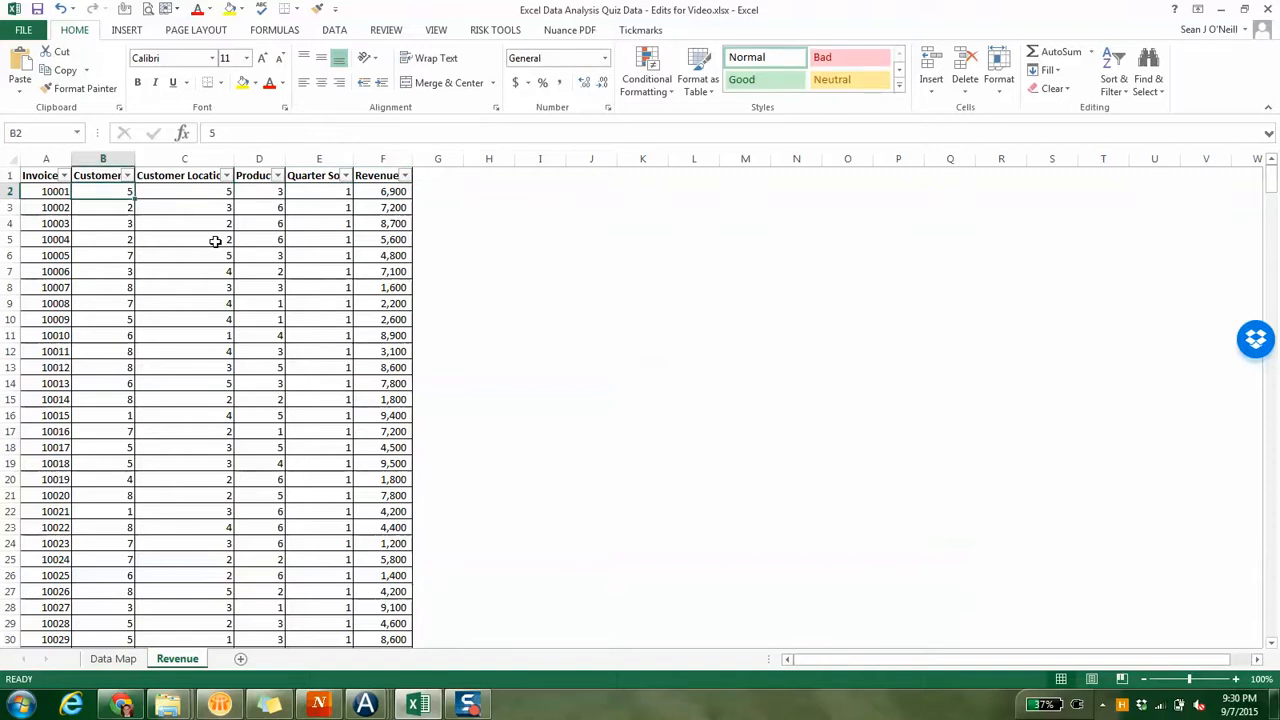
{"action": "key", "text": "Left"}
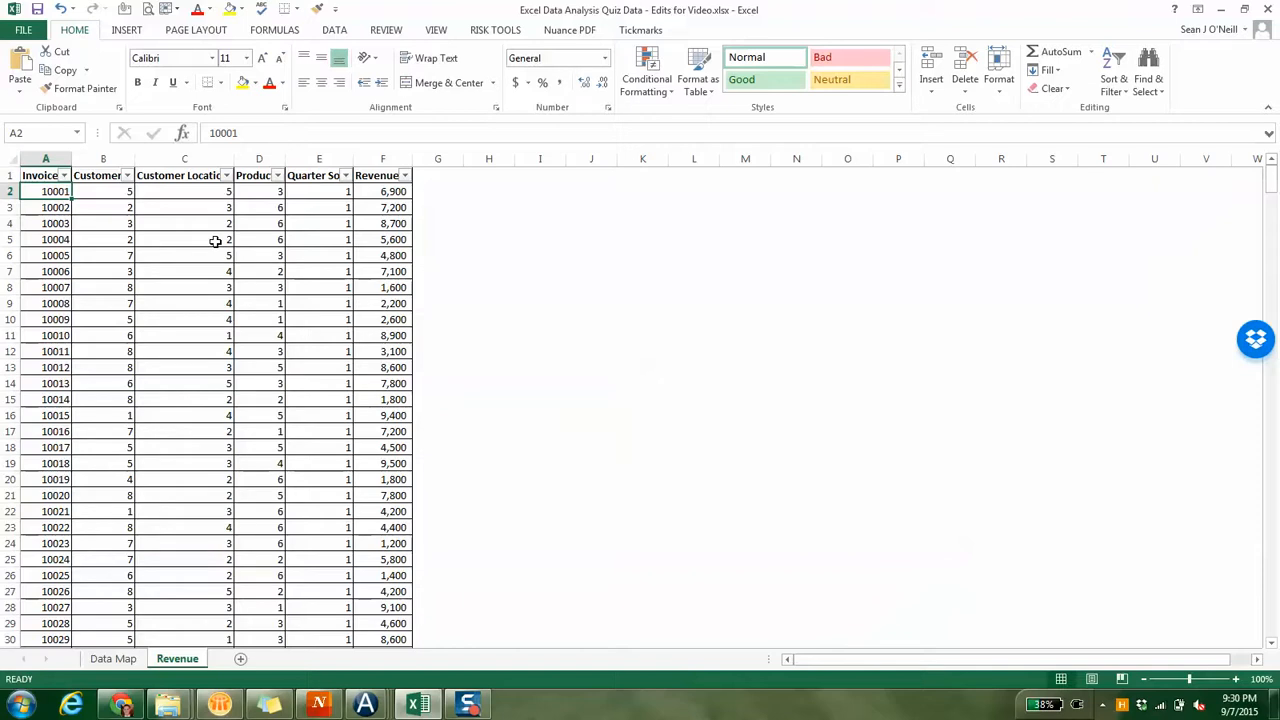
- Remove the filters from the Revenue table headers and insert a blank column before Customer Location
{"action": "left_click", "coordinate": [175, 176]}
{"action": "key", "text": "ctrl+shift+l"}
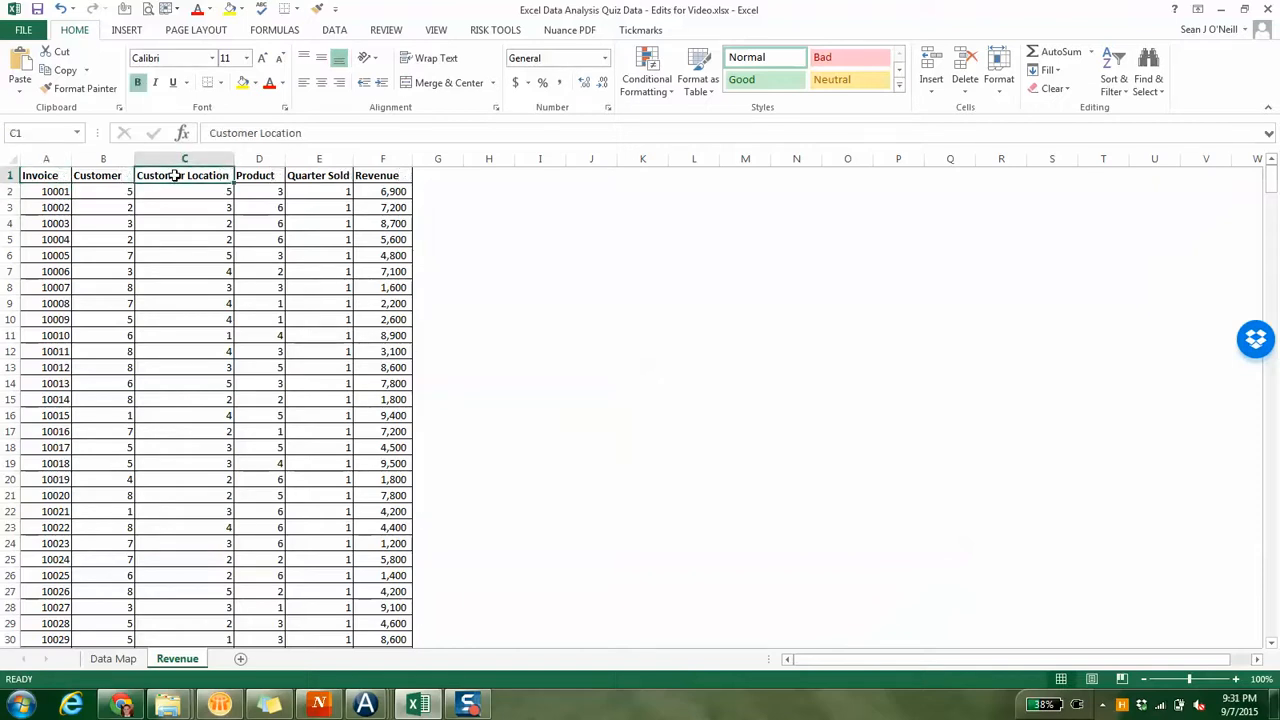
{"action": "left_click", "coordinate": [183, 155]}
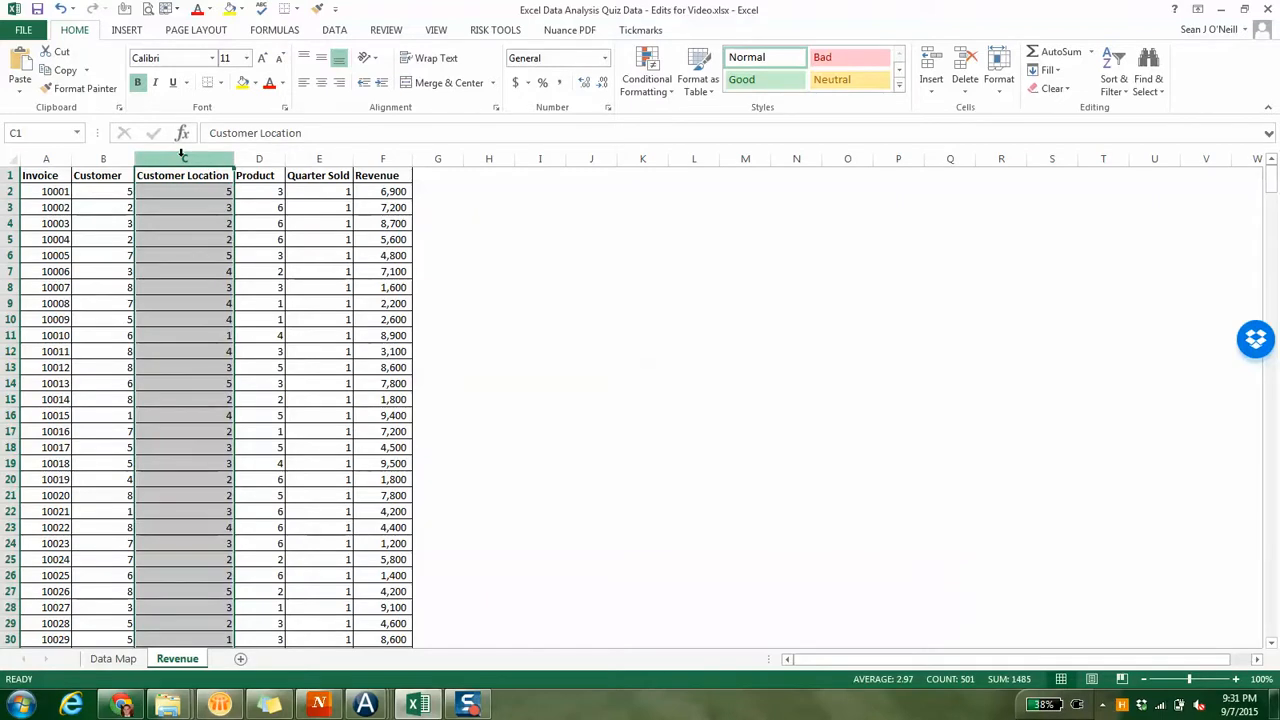
{"action": "right_click", "coordinate": [183, 156]}
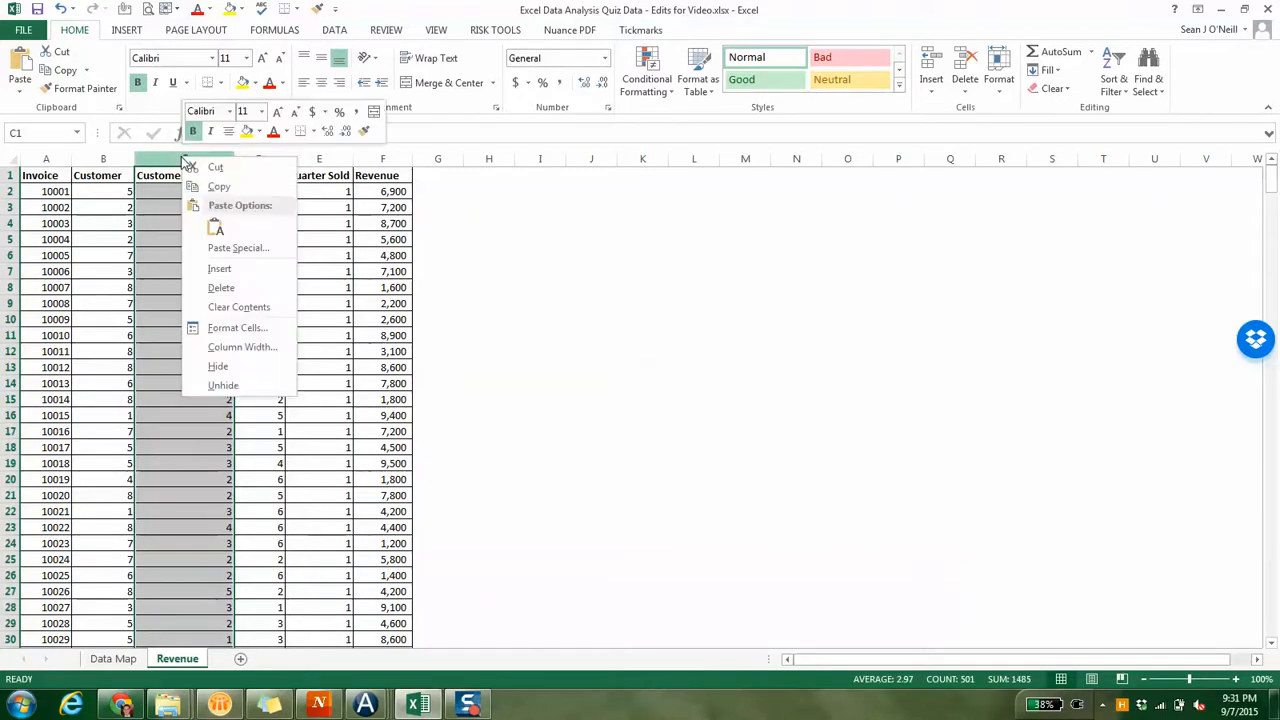
{"action": "left_click", "coordinate": [240, 271]}
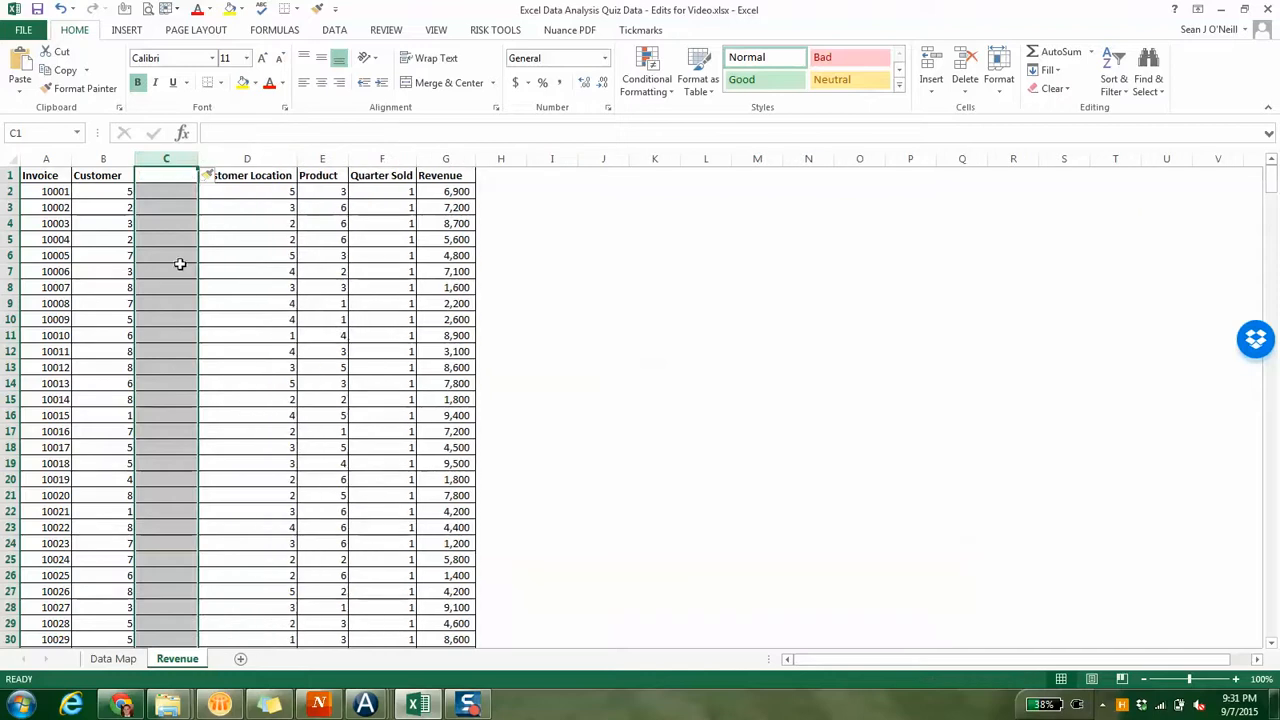
- Start a VLOOKUP formula in C2 with the customer number in B2 as the lookup value
{"action": "left_click", "coordinate": [166, 191]}
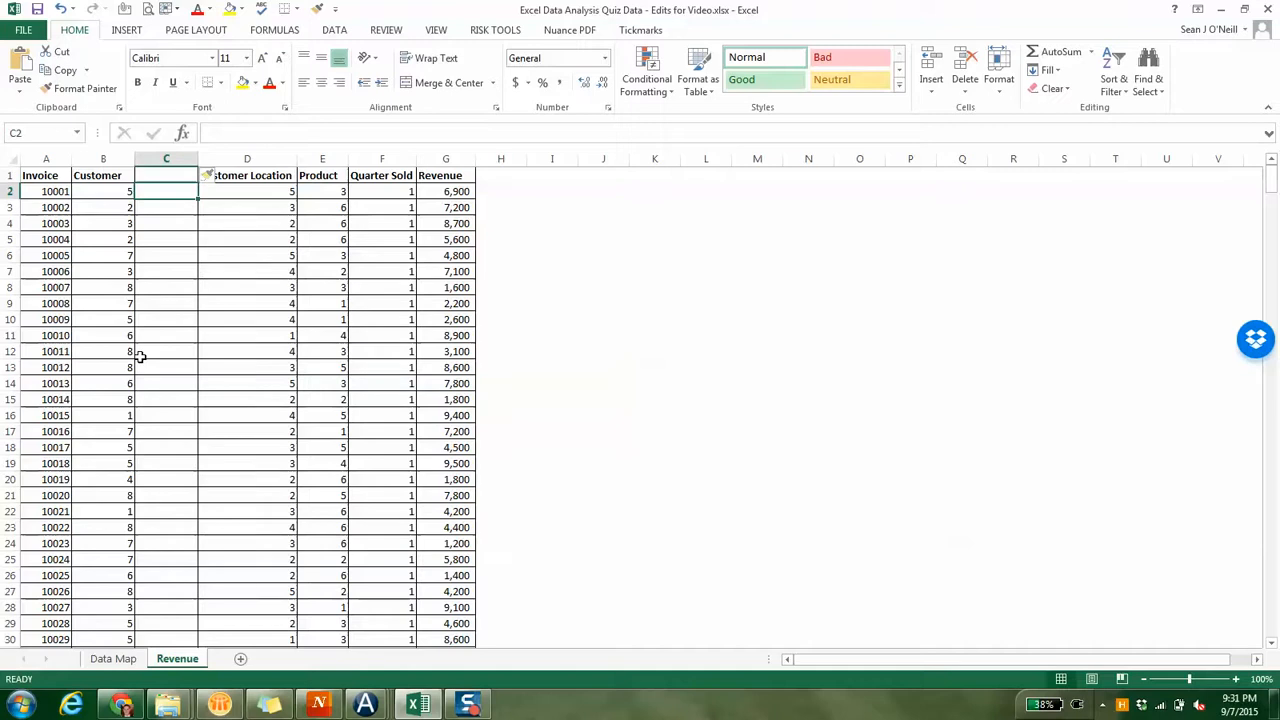
{"action": "type", "text": "=vlook"}
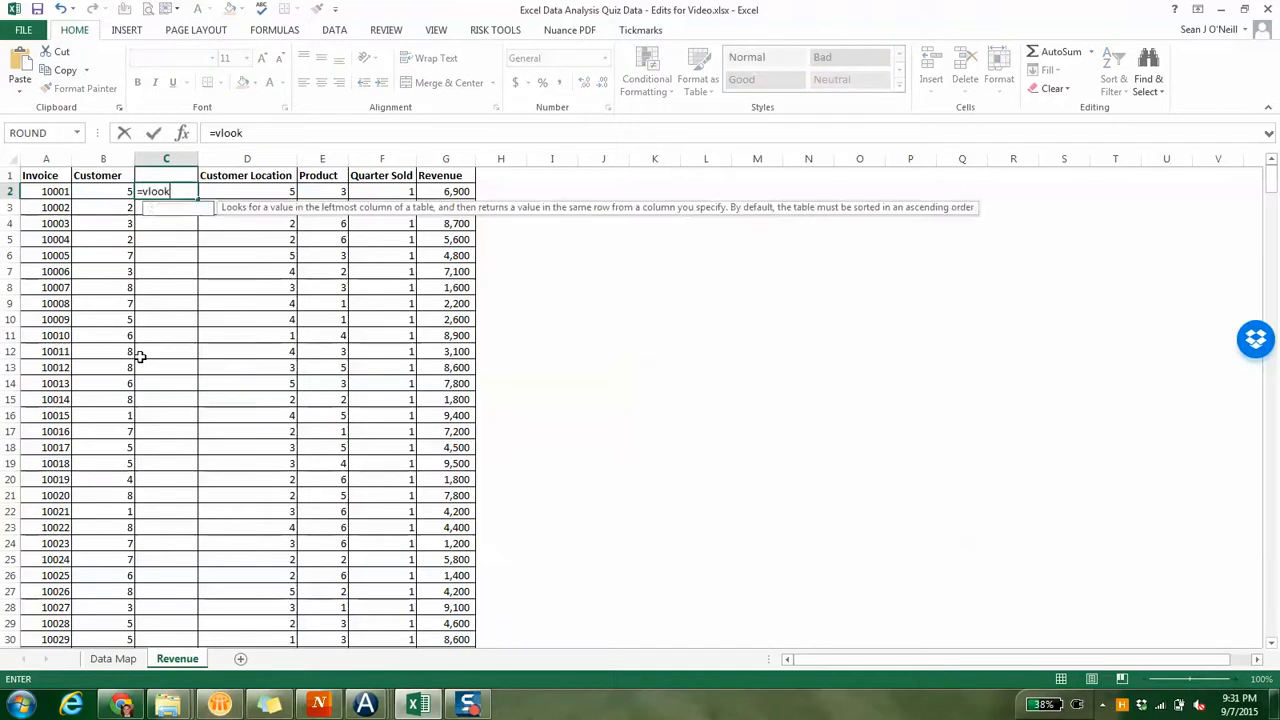
{"action": "type", "text": "up*=("}
{"action": "key", "text": "super+p"}
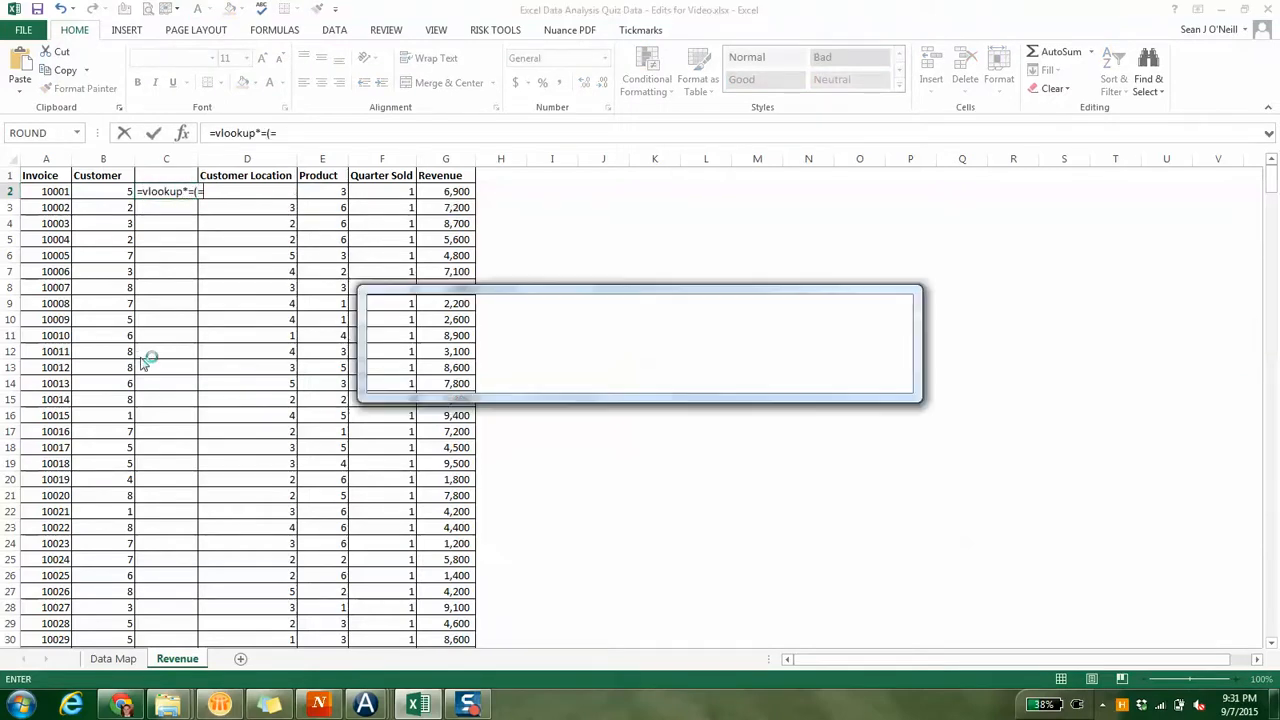
{"action": "key", "text": "XF86KbdLightOnOff"}
{"action": "key", "text": "BackSpace"}
{"action": "key", "text": "BackSpace"}
{"action": "key", "text": "BackSpace"}
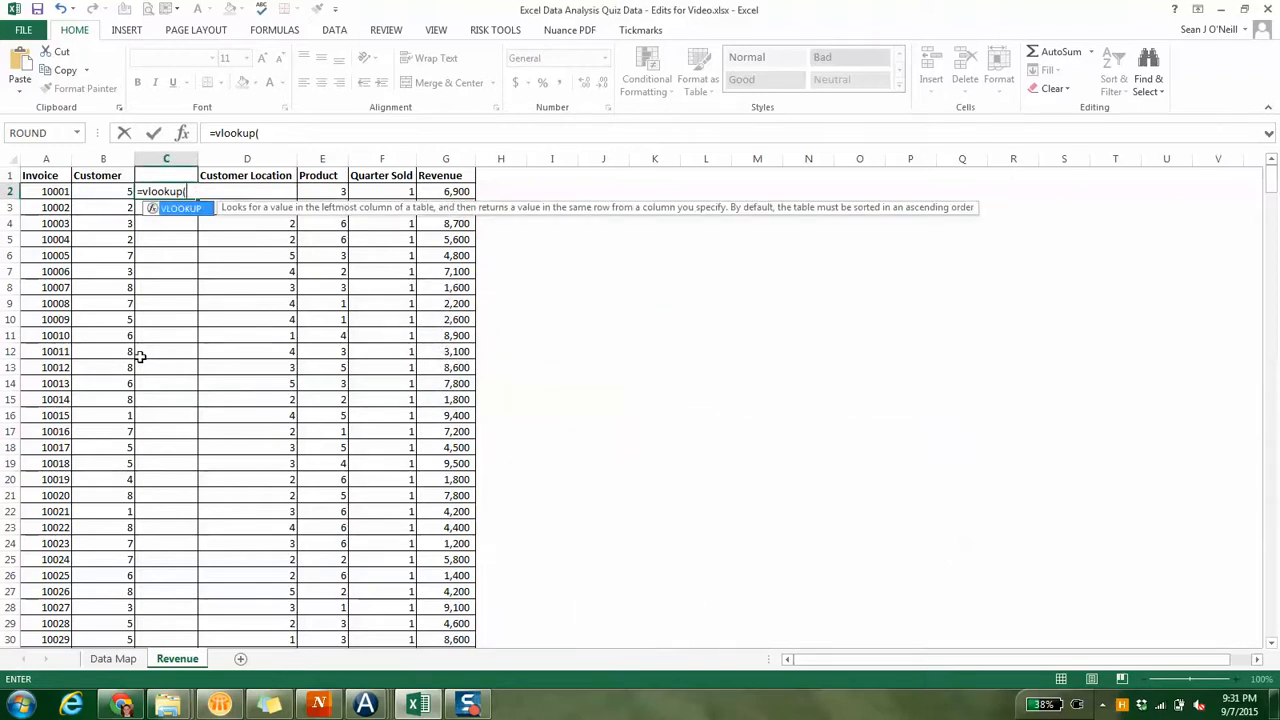
{"action": "type", "text": "("}
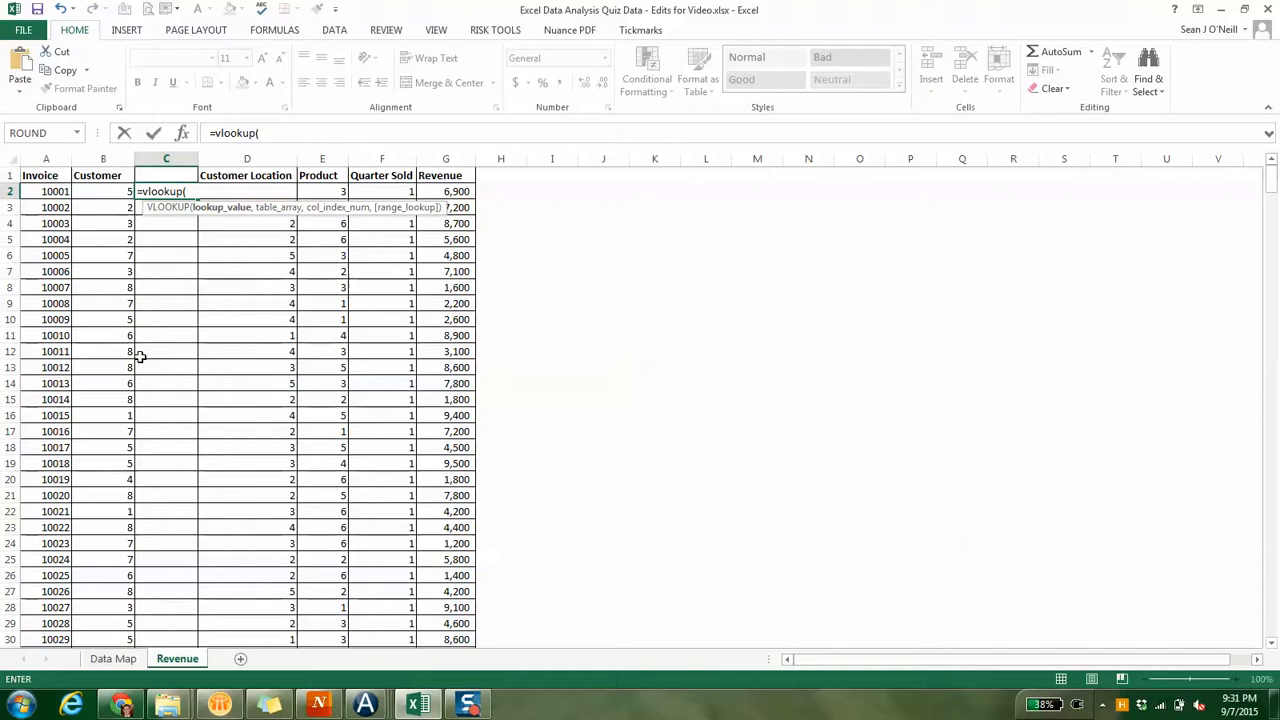
{"action": "key", "text": "Left"}
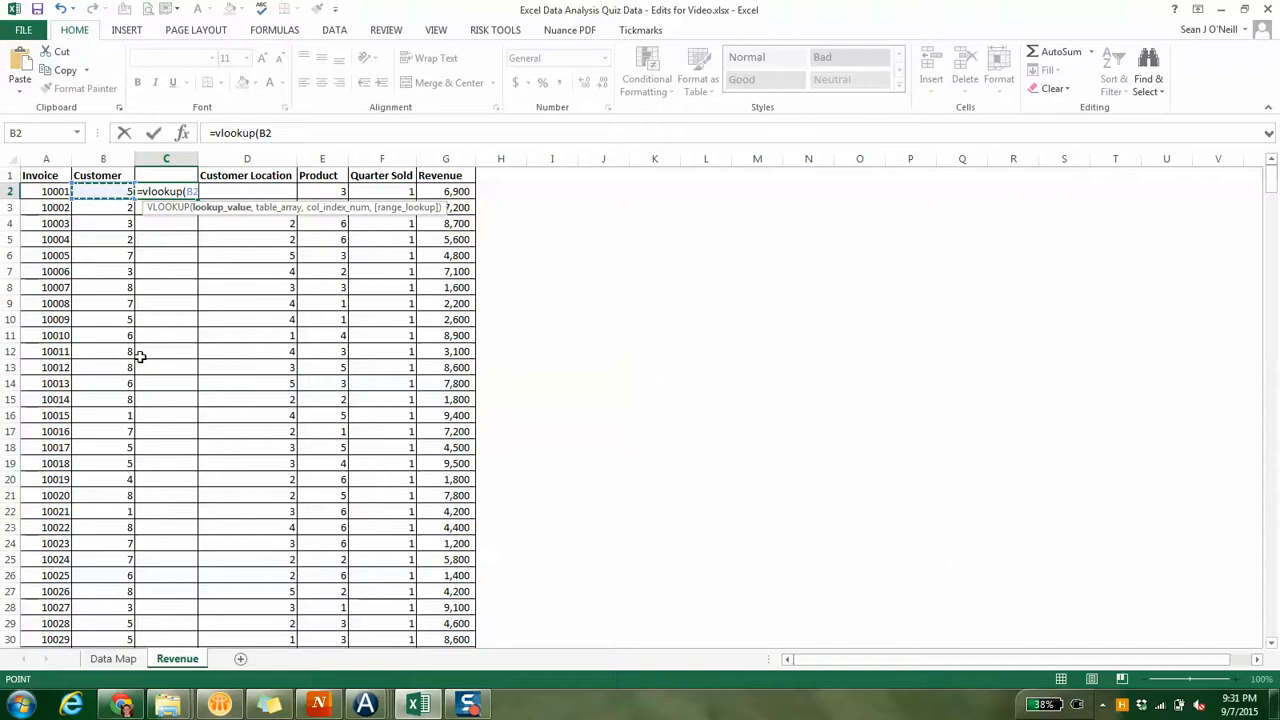
{"action": "type", "text": ","}
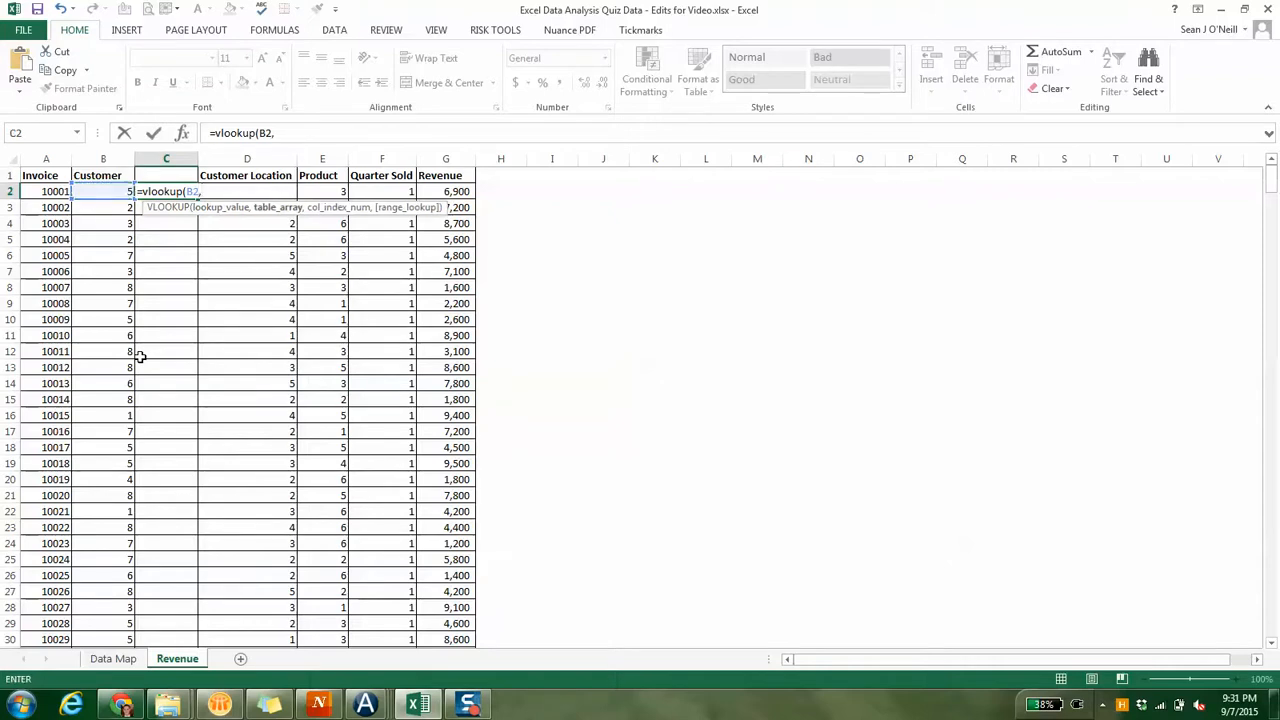
- Set the VLOOKUP table array to the customer reference list in C8:D15 on the Data Map sheet
{"action": "key", "text": "ctrl+Page_Up"}
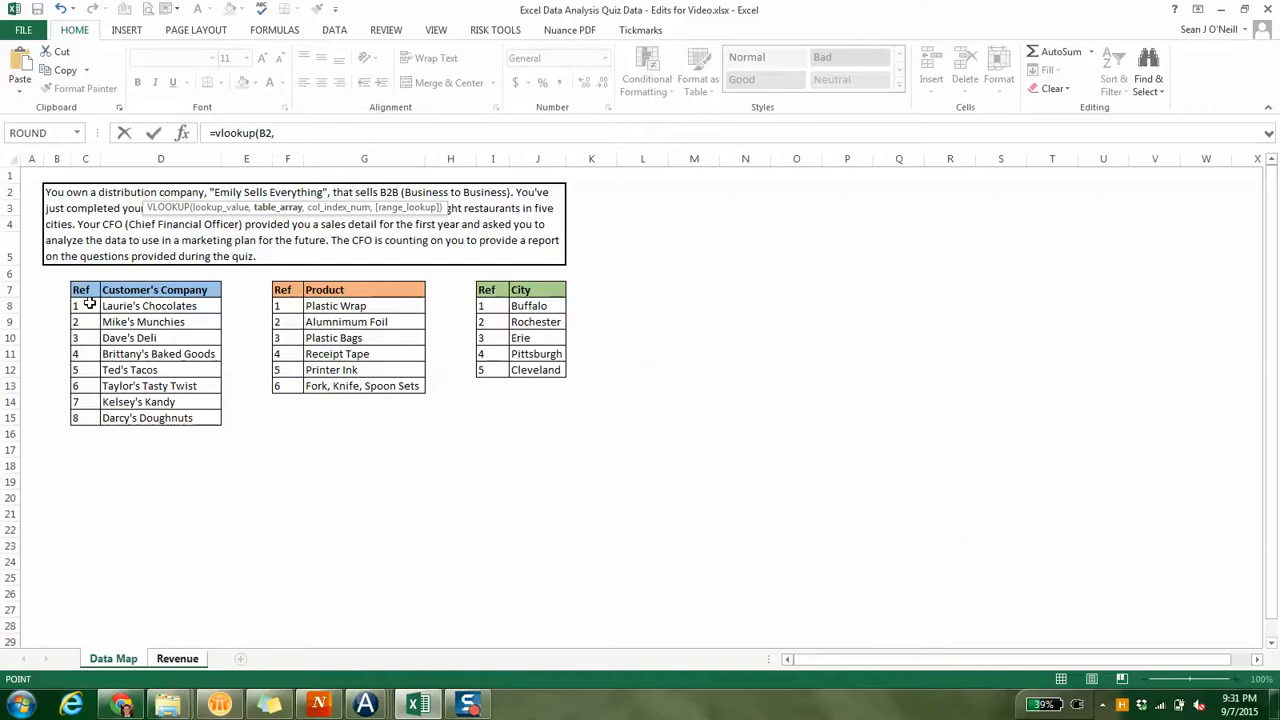
{"action": "left_click_drag", "start_coordinate": [89, 306], "coordinate": [137, 354]}
{"action": "left_click_drag", "start_coordinate": [137, 417], "coordinate": [137, 417]}
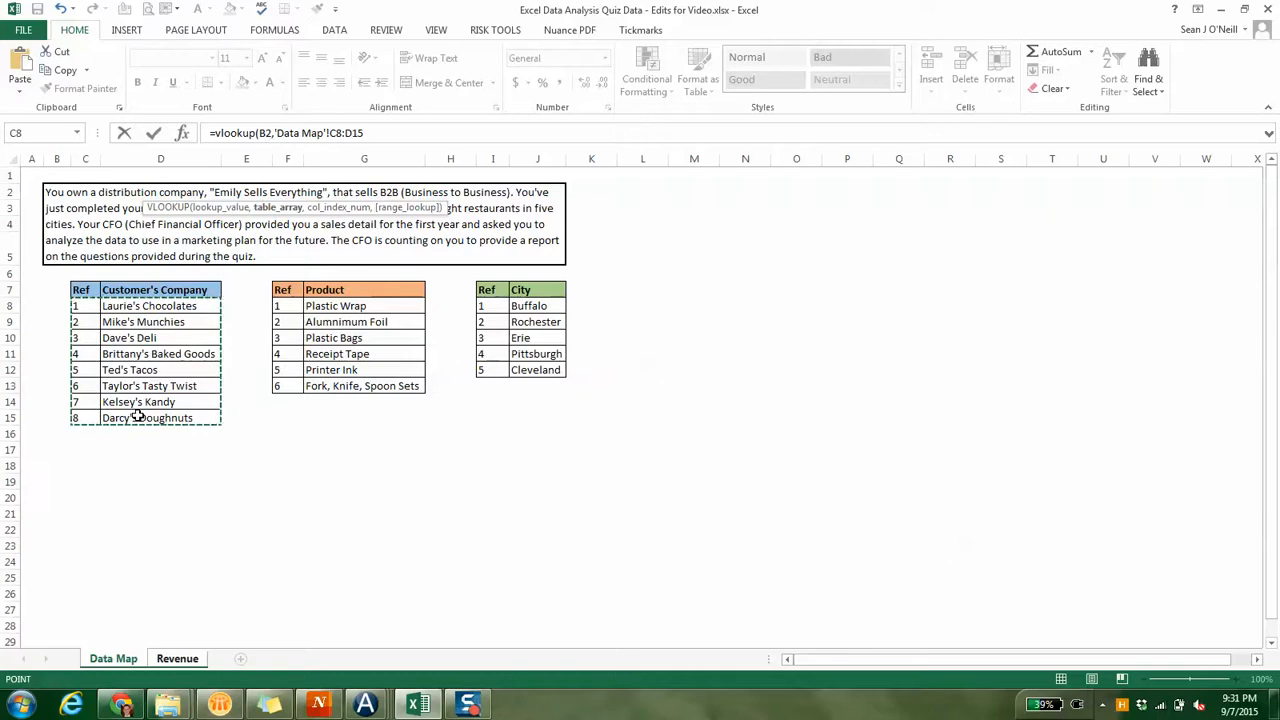
- Make the table array absolute and complete the C2 VLOOKUP with column index 2 and FALSE for an exact match
{"action": "key", "text": "F4"}
{"action": "type", "text": ","}
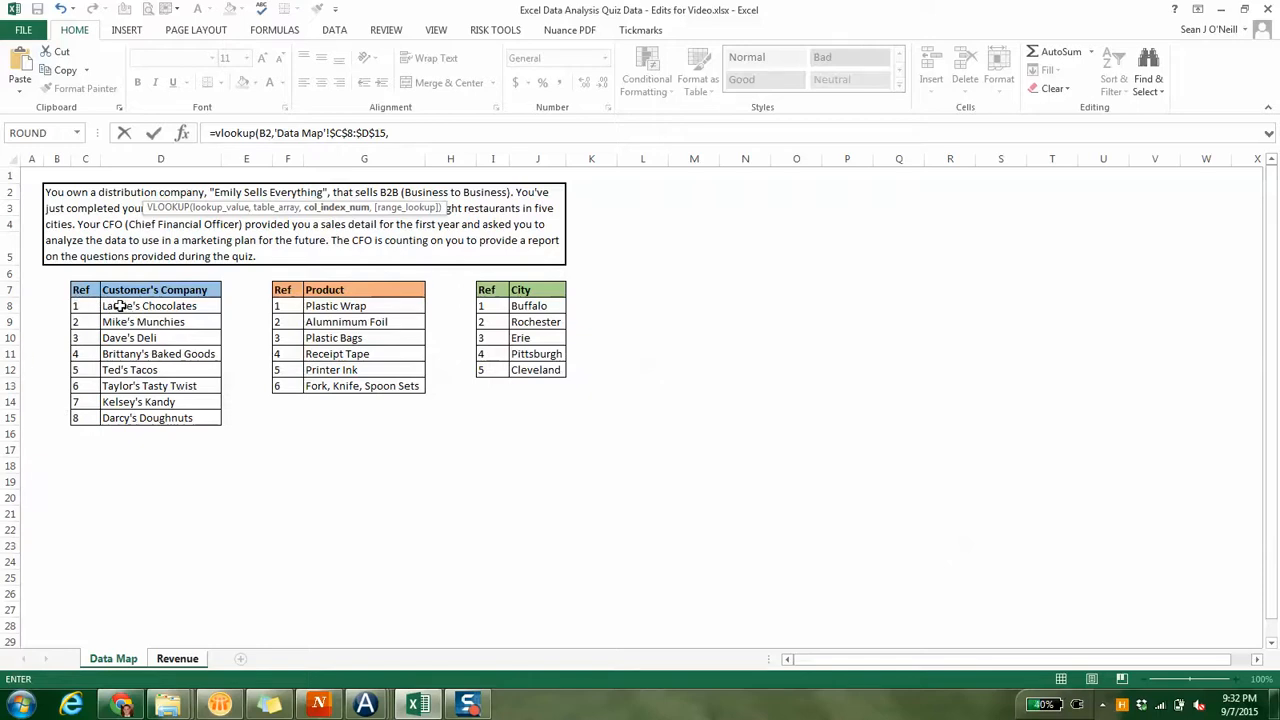
{"action": "left_click", "coordinate": [404, 132]}
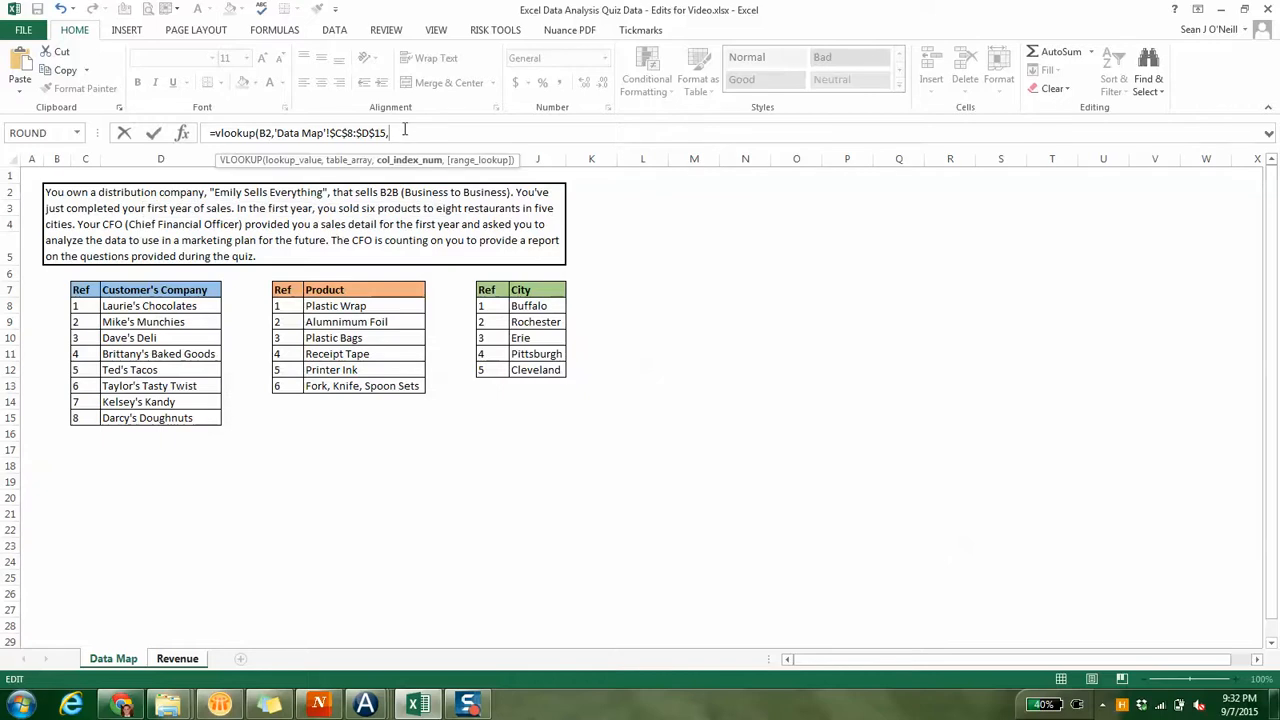
{"action": "type", "text": "2,false)"}
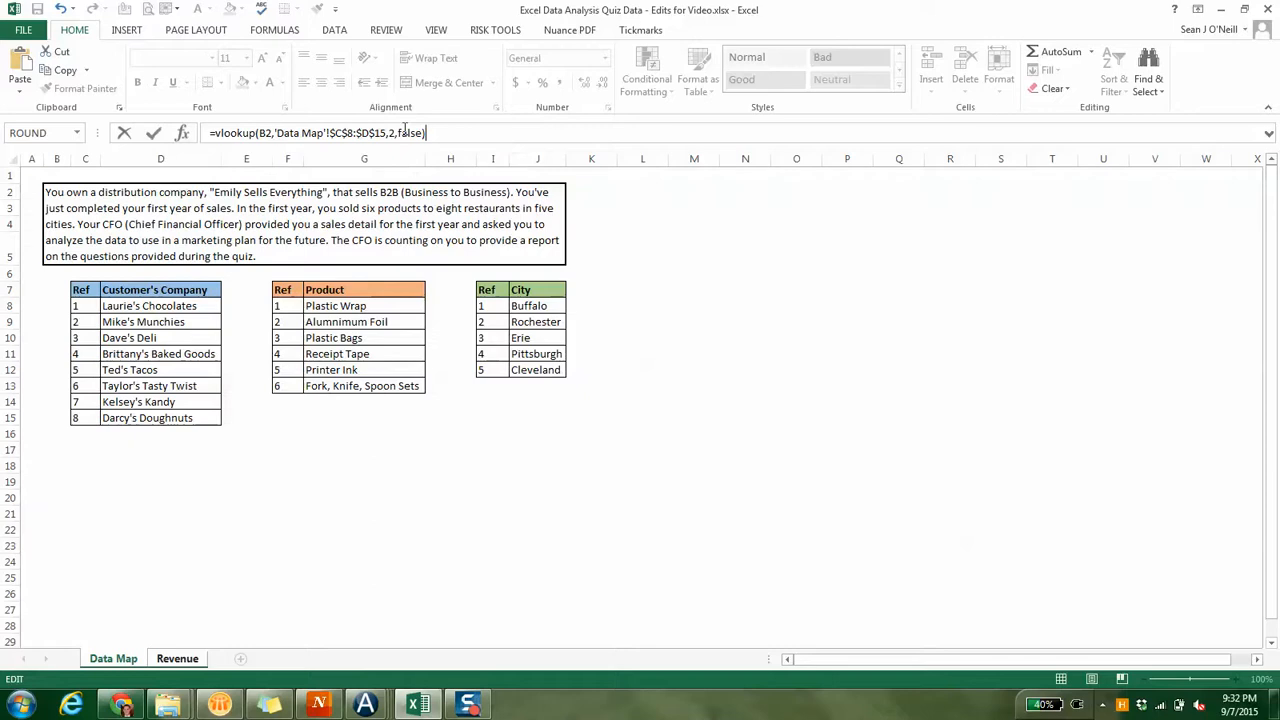
{"action": "key", "text": "Return"}
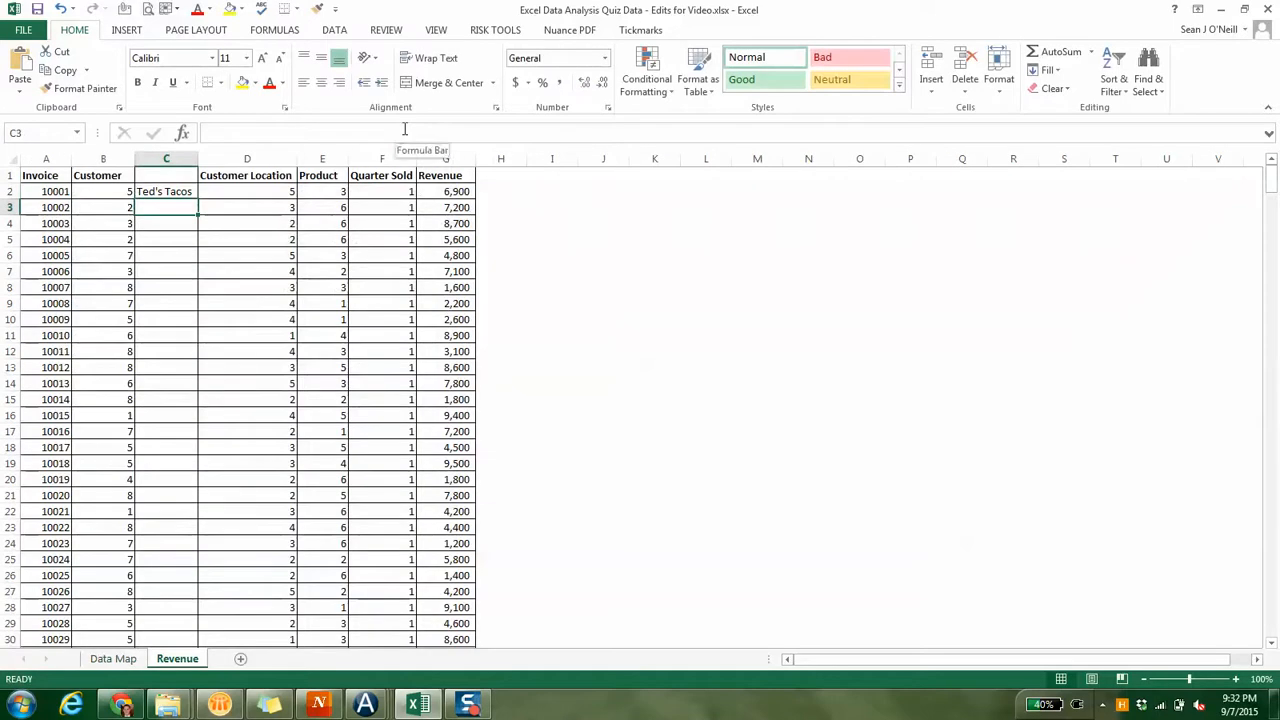
- Check the company name returned in C2 against customer number B2 and the matching reference row on the Data Map sheet
{"action": "left_click", "coordinate": [158, 192]}
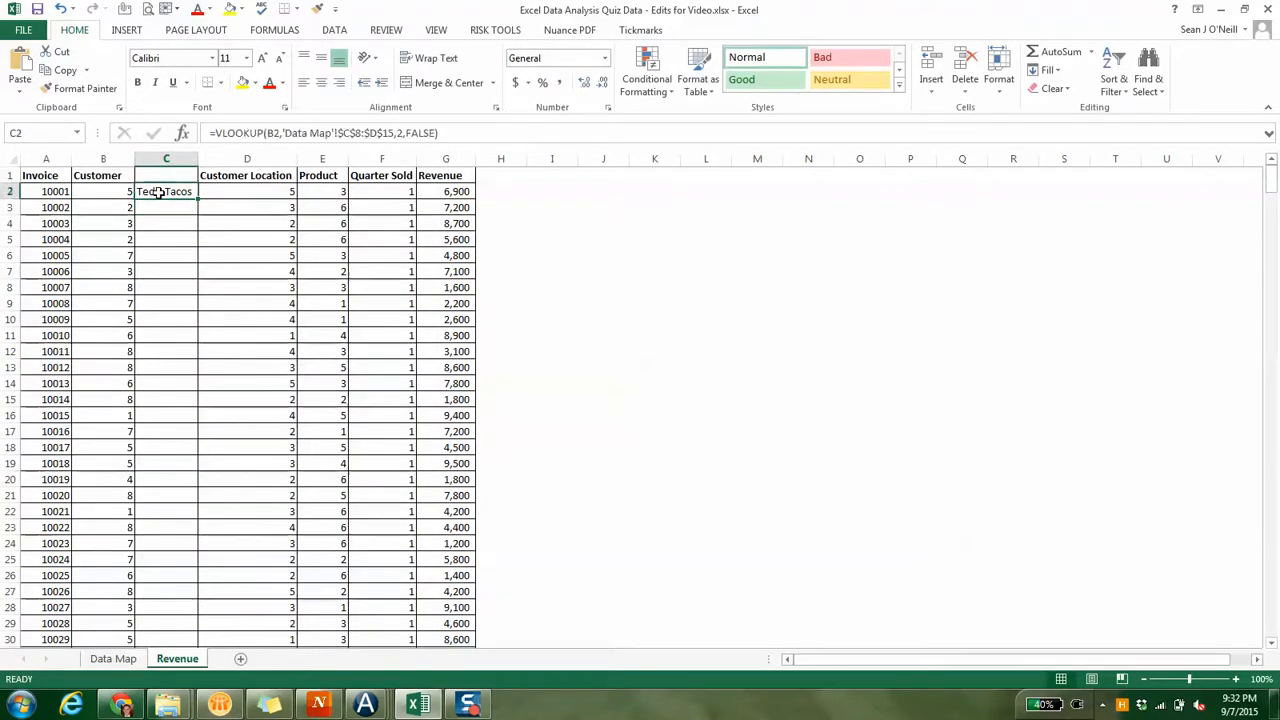
{"action": "left_click", "coordinate": [84, 193]}
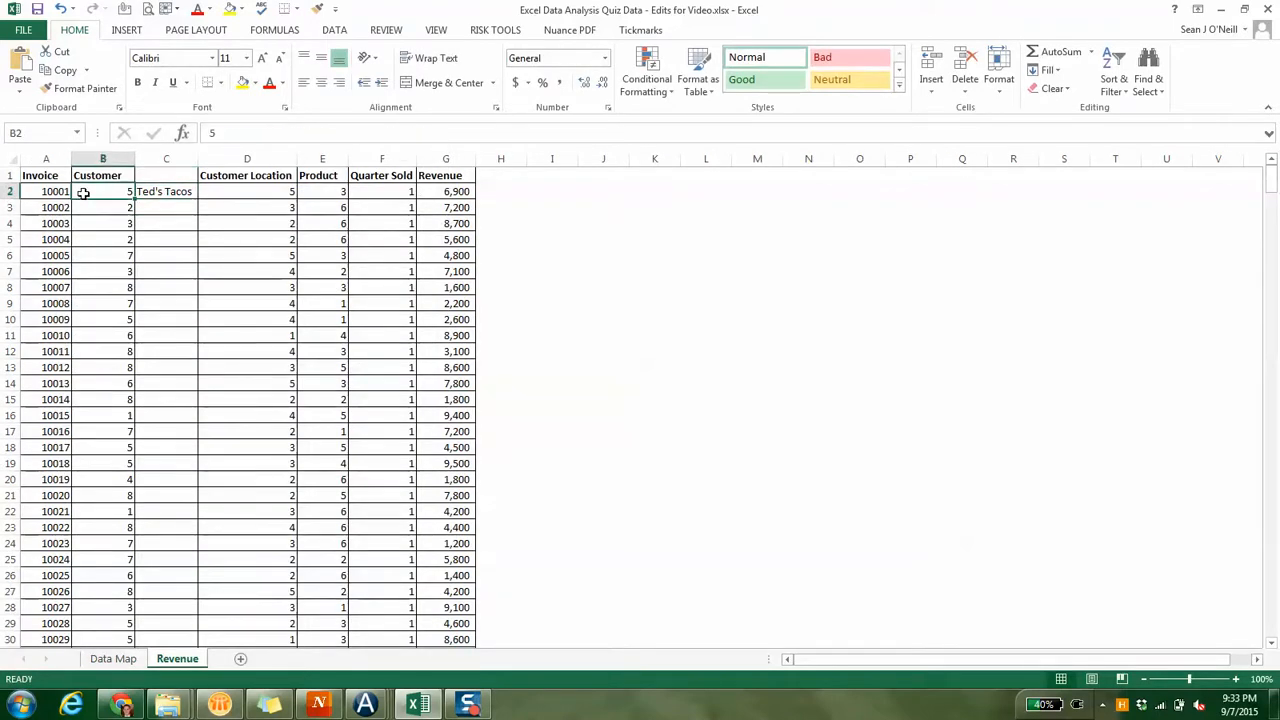
{"action": "left_click", "coordinate": [142, 191]}
{"action": "key", "text": "ctrl+Page_Up"}
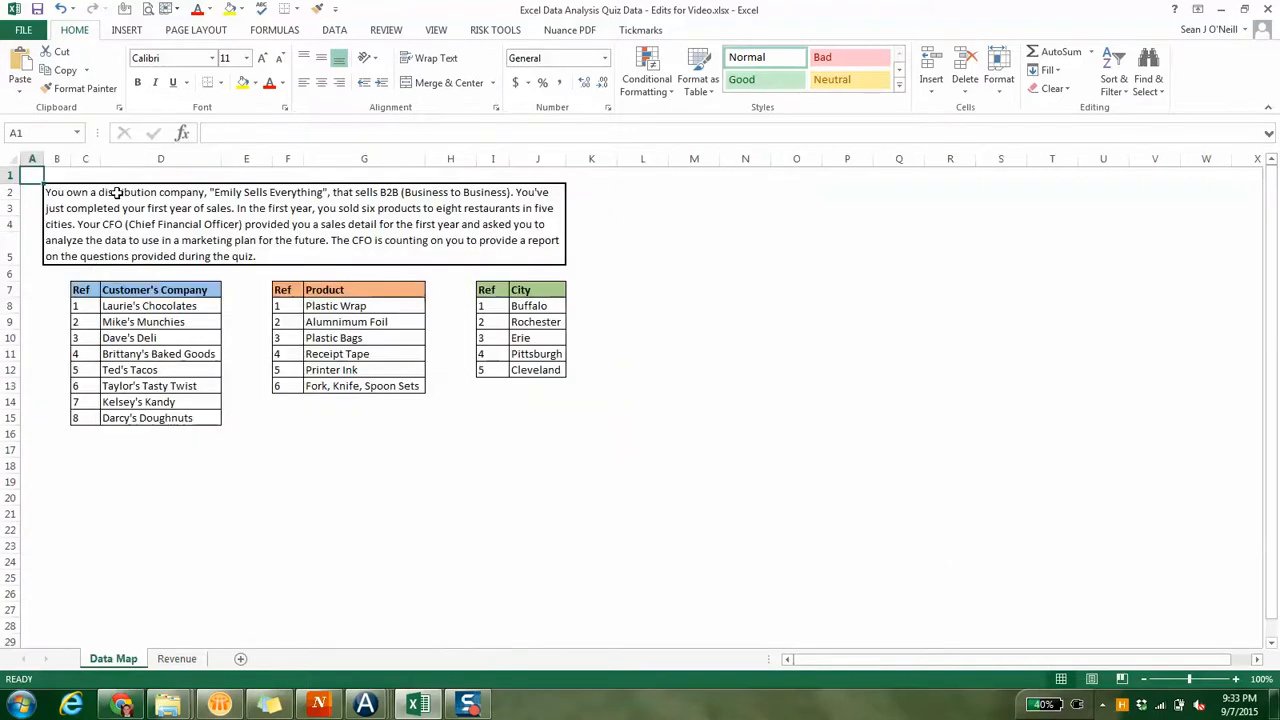
{"action": "left_click_drag", "start_coordinate": [87, 375], "coordinate": [124, 372]}
{"action": "left_click", "coordinate": [97, 370]}
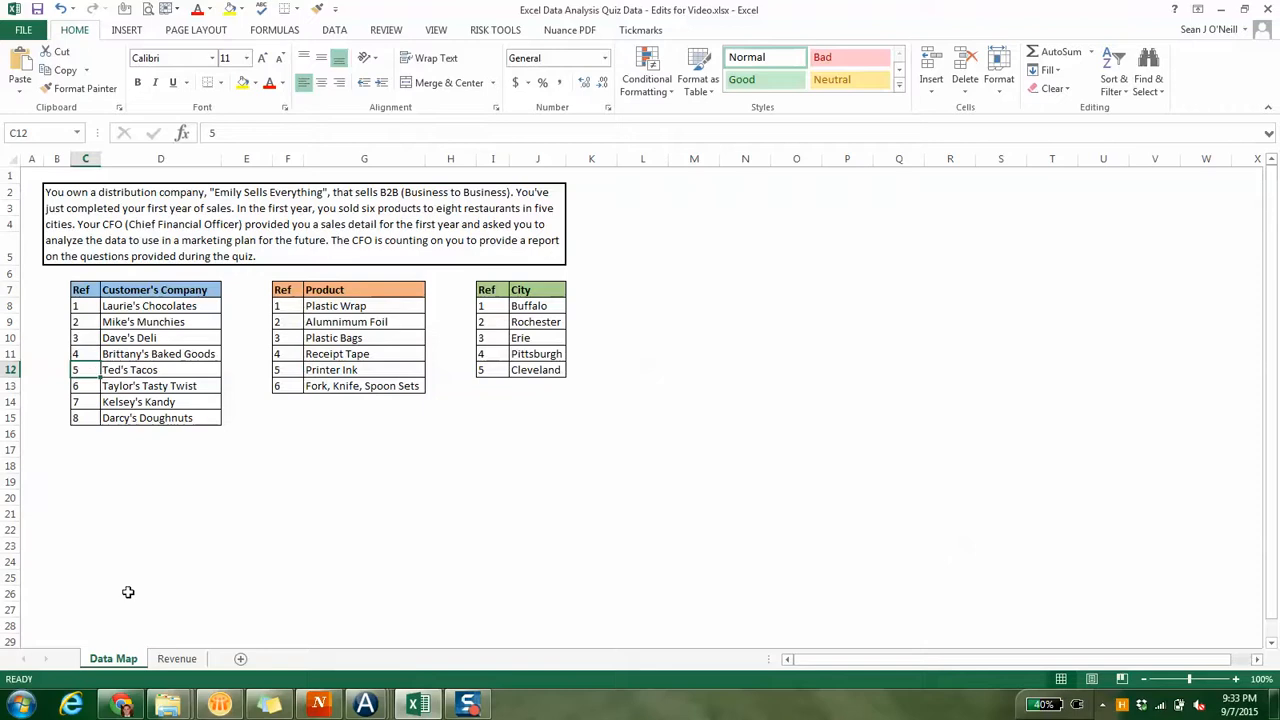
{"action": "left_click", "coordinate": [177, 658]}
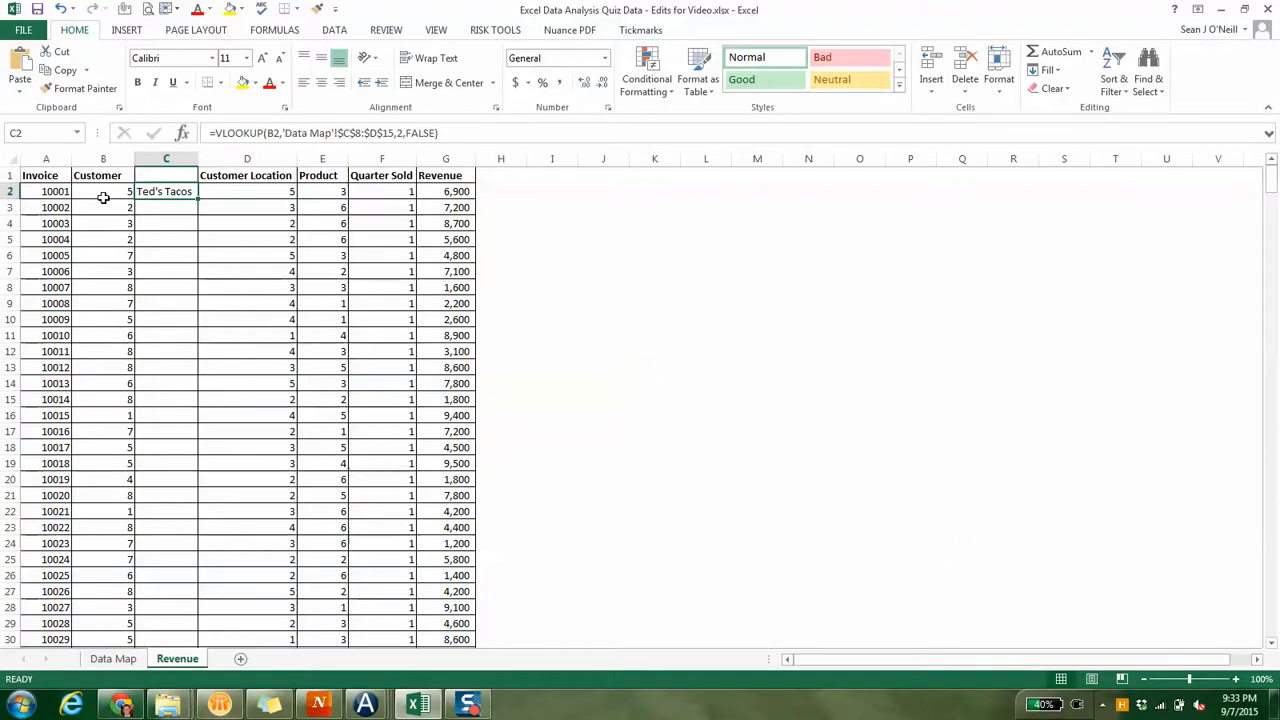
- Insert six blank columns between Ref and Customer's Company on the Data Map sheet
{"action": "left_click", "coordinate": [113, 658]}
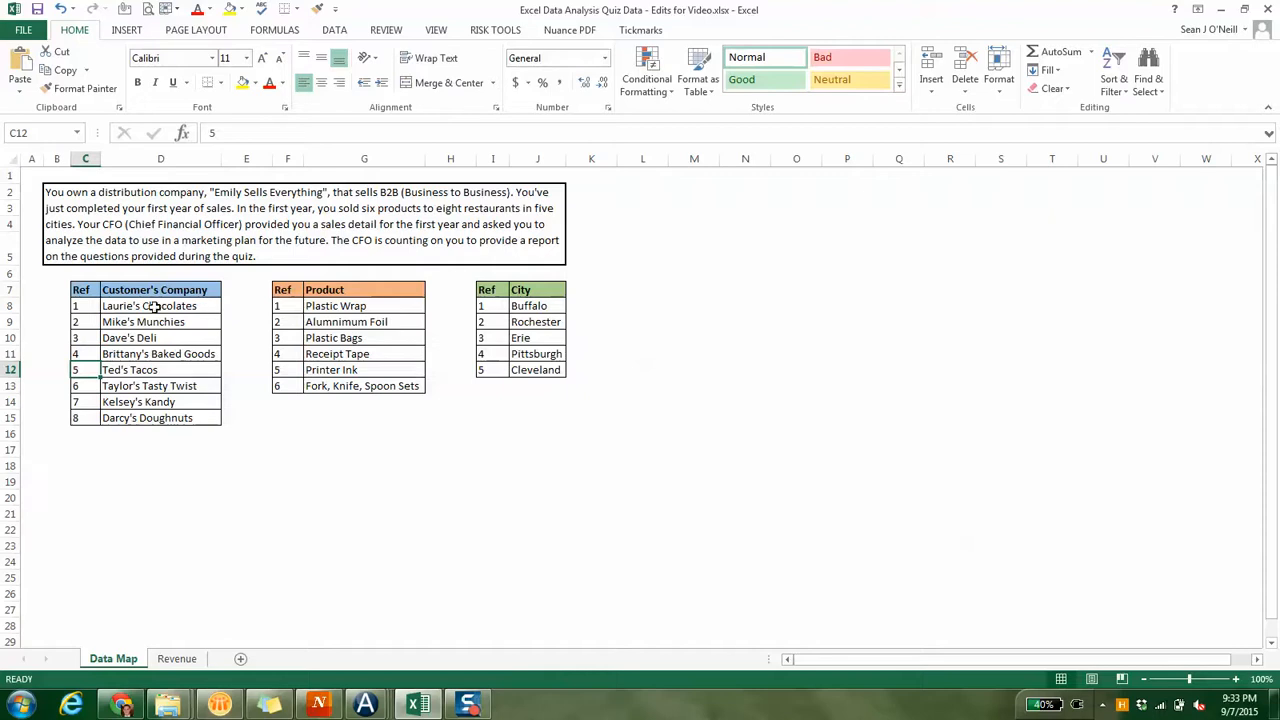
{"action": "left_click", "coordinate": [140, 158]}
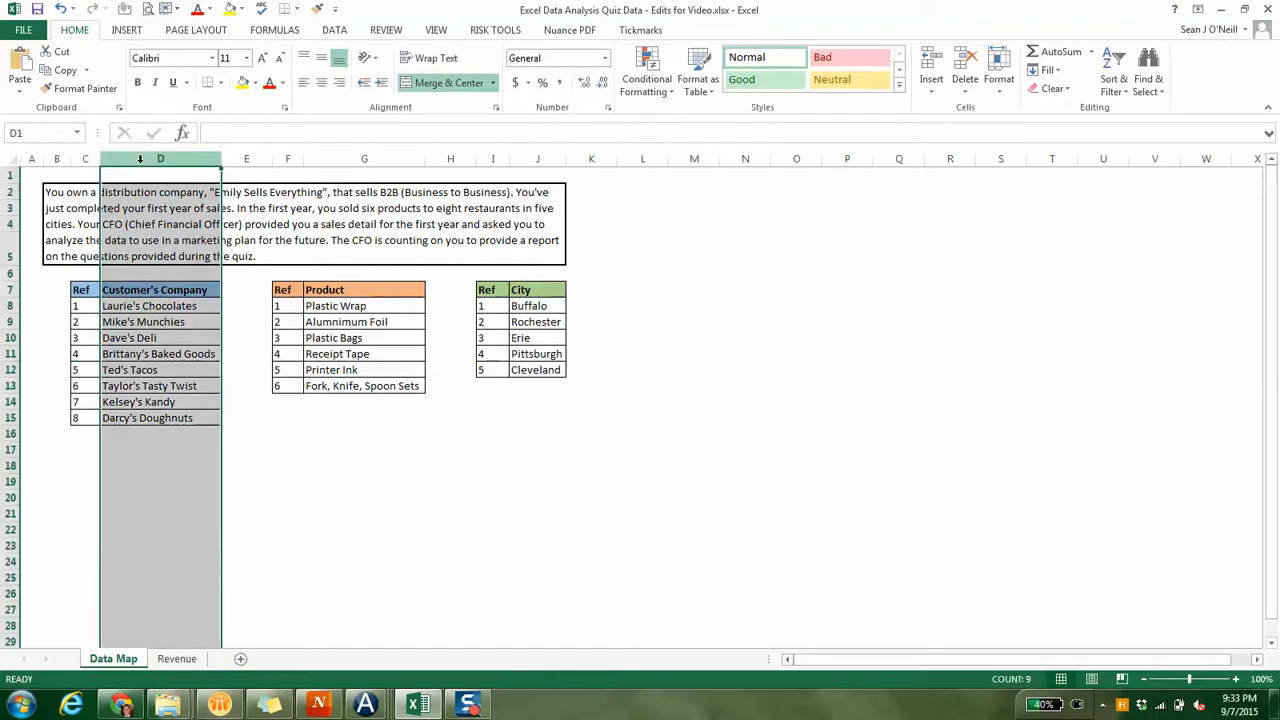
{"action": "key", "text": "ctrl+shift+plus"}
{"action": "key", "text": "ctrl+shift+plus"}
{"action": "key", "text": "ctrl+shift+plus"}
{"action": "key", "text": "ctrl+shift+plus"}
{"action": "key", "text": "ctrl+shift+plus"}
{"action": "key", "text": "ctrl+shift+plus"}
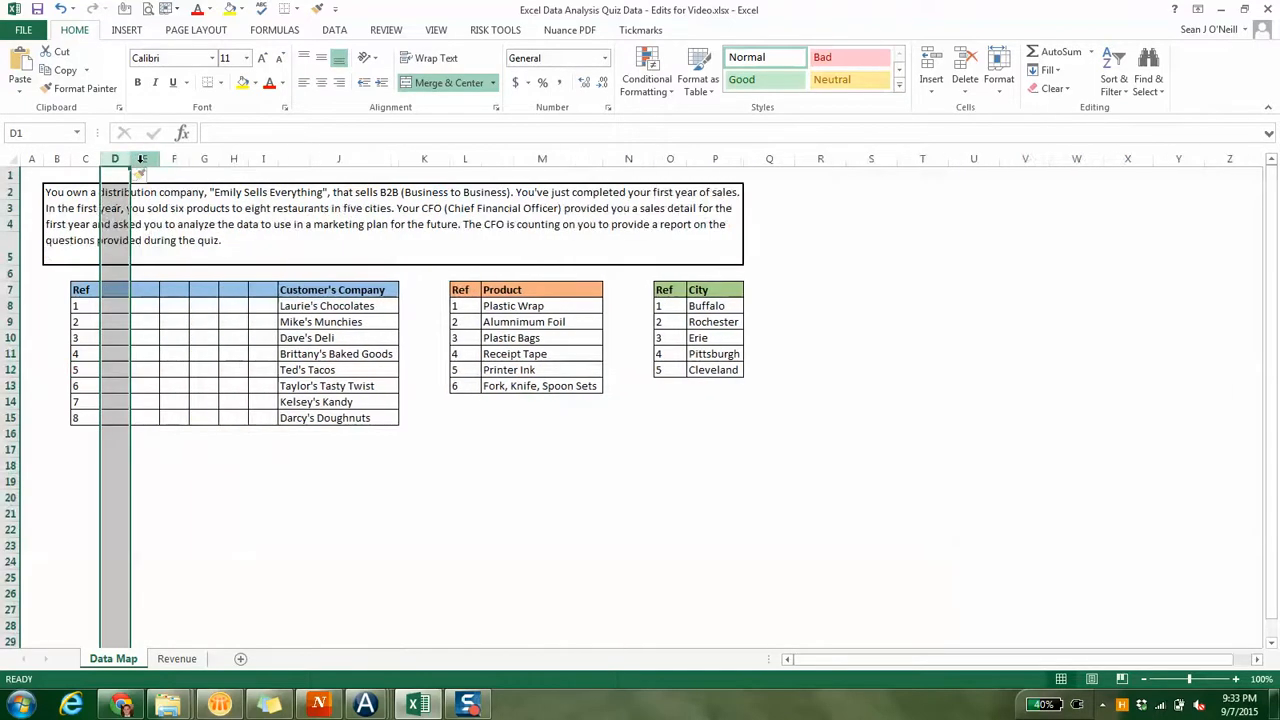
{"action": "left_click", "coordinate": [163, 400]}
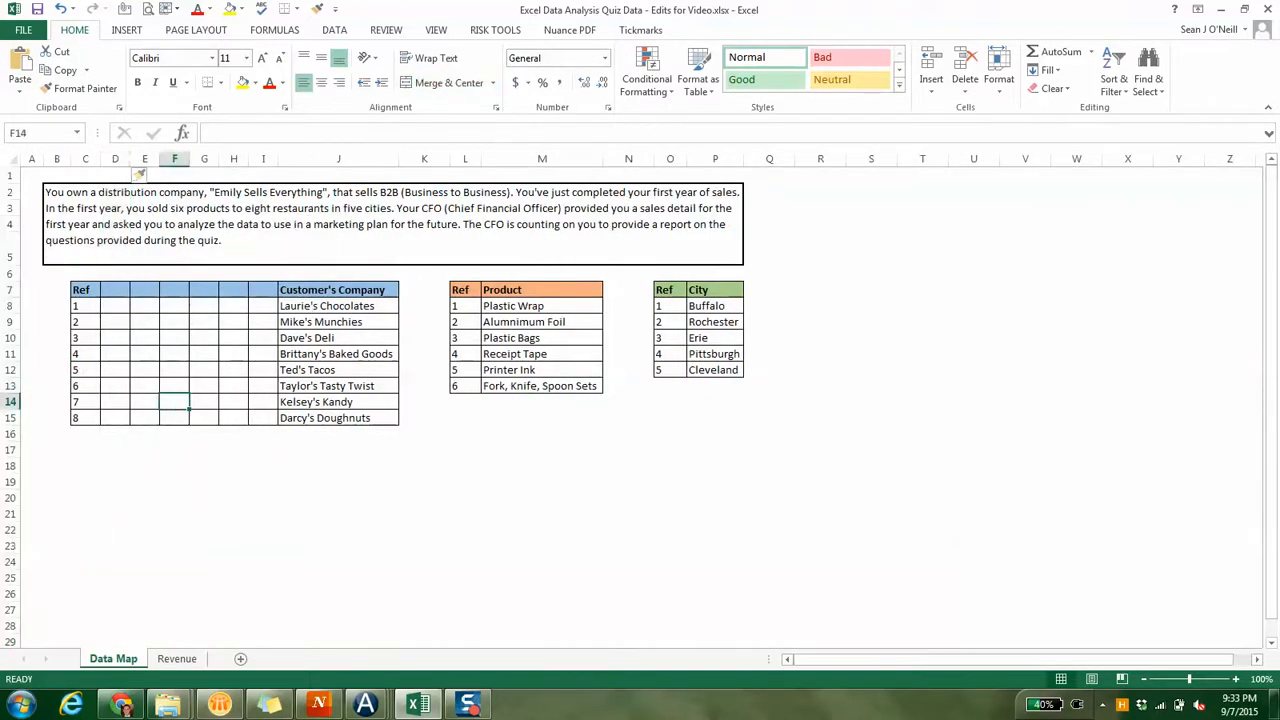
- Overwrite C2 on the Revenue sheet with a new VLOOKUP formula that uses B2 as the lookup value
{"action": "left_click", "coordinate": [176, 658]}
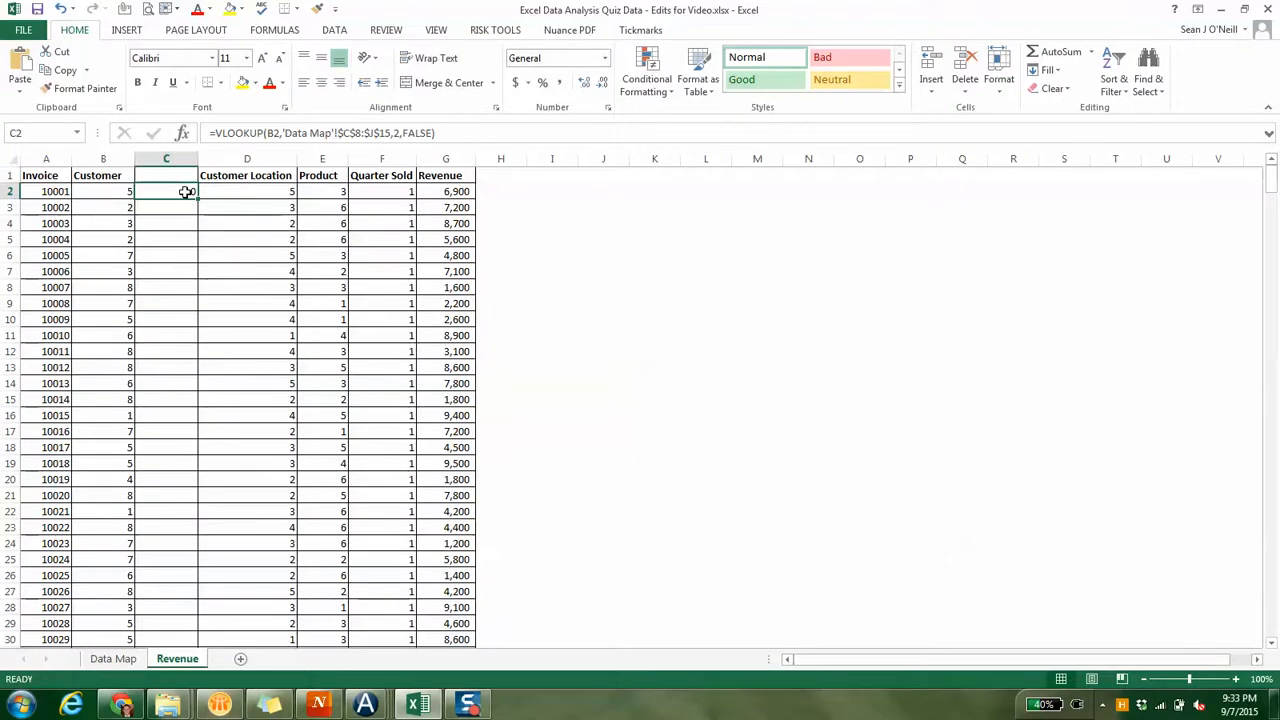
{"action": "type", "text": "=vki=="}
{"action": "key", "text": "BackSpace"}
{"action": "key", "text": "BackSpace"}
{"action": "key", "text": "BackSpace"}
{"action": "key", "text": "BackSpace"}
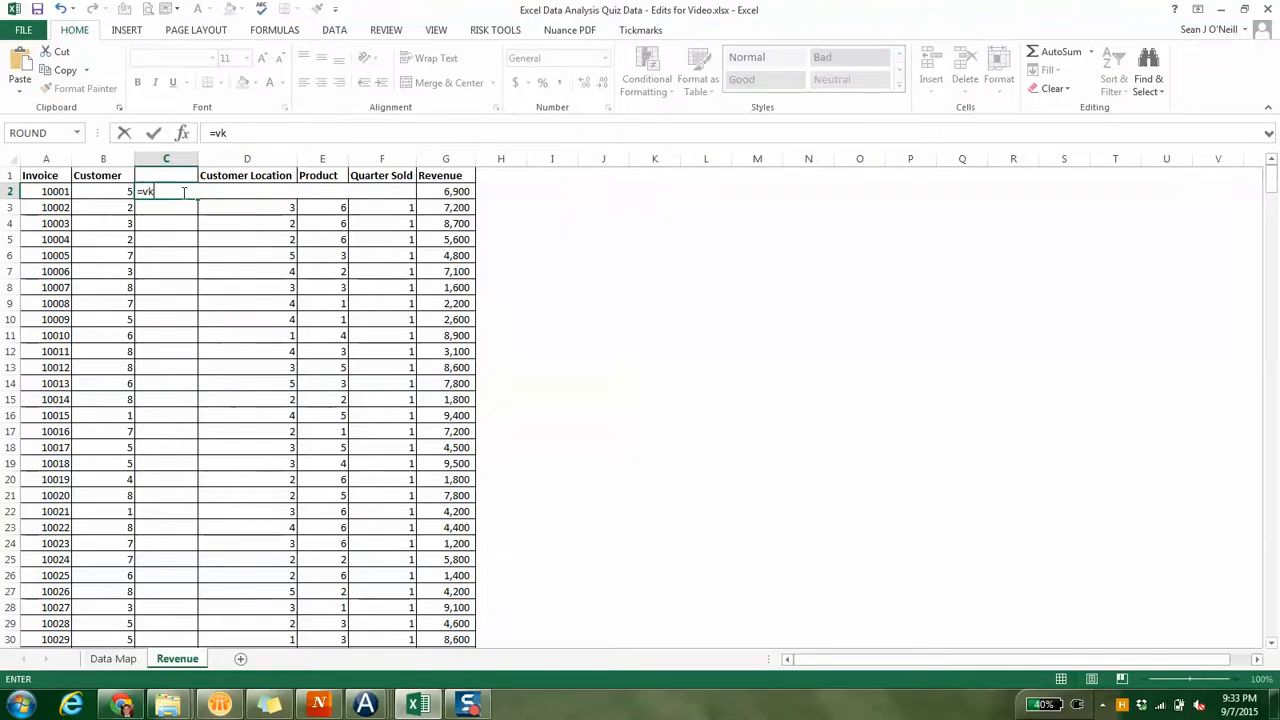
{"action": "type", "text": "lookup("}
{"action": "key", "text": "Left"}
{"action": "type", "text": ","}
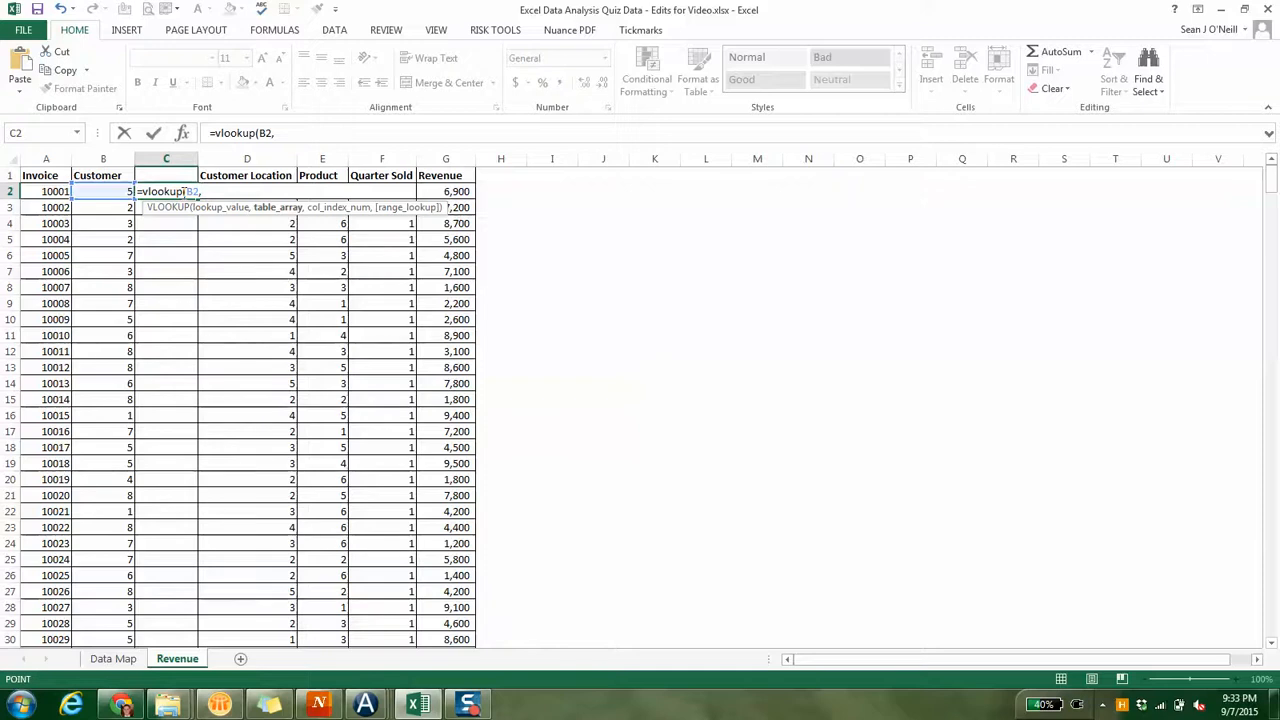
- Complete the VLOOKUP with absolute table array $C$8:$J$15 on the Data Map sheet, column index 8 and FALSE
{"action": "key", "text": "ctrl+Page_Up"}
{"action": "left_click", "coordinate": [90, 307]}
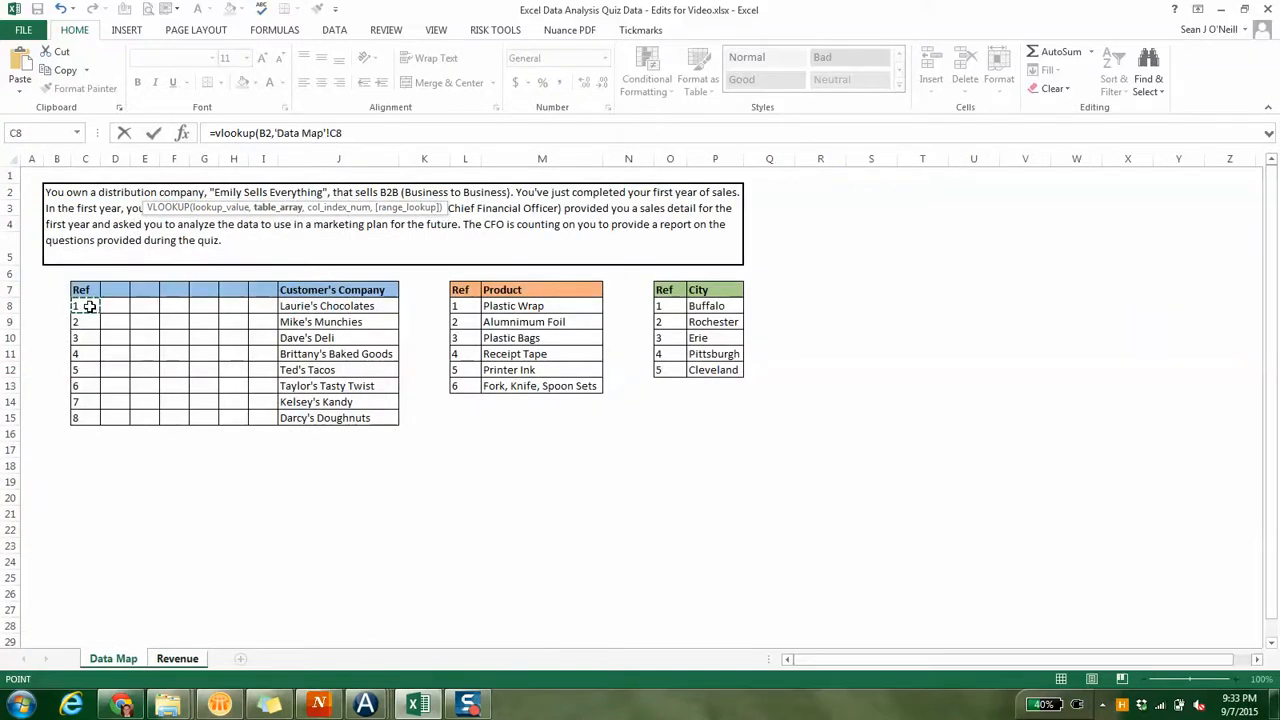
{"action": "left_click_drag", "start_coordinate": [90, 307], "coordinate": [318, 423]}
{"action": "key", "text": "F4"}
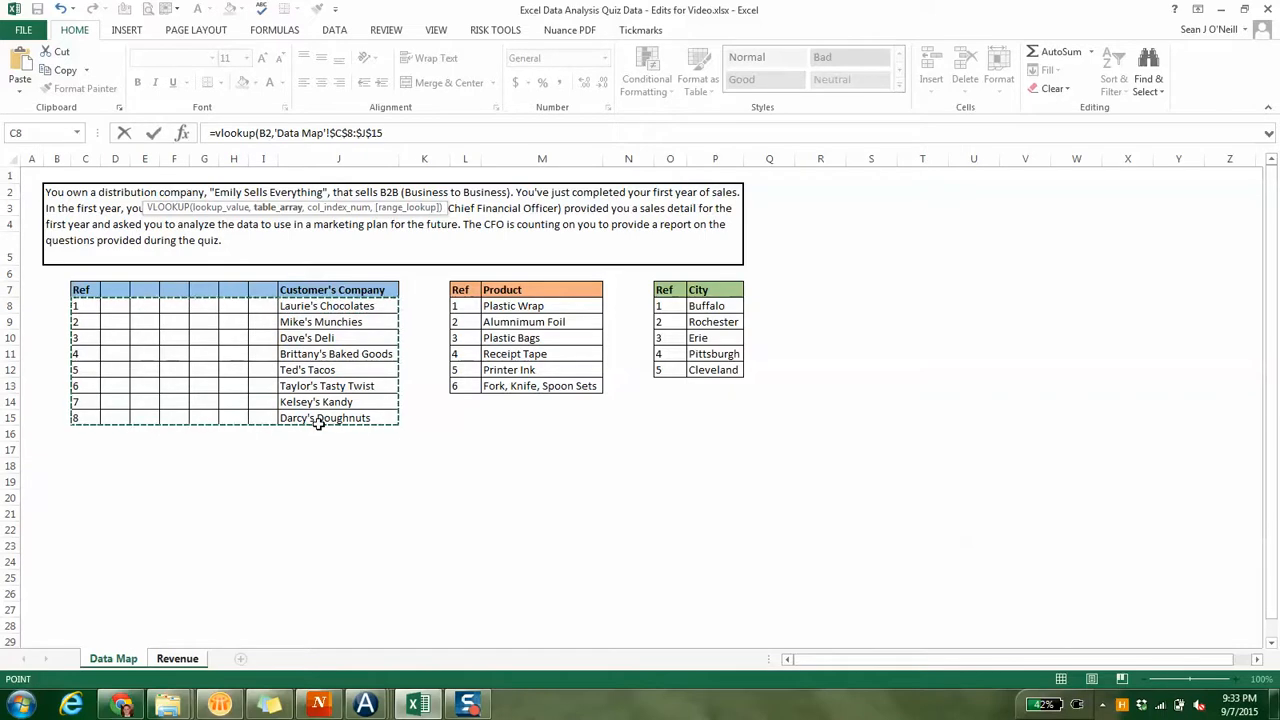
{"action": "type", "text": ",8,"}
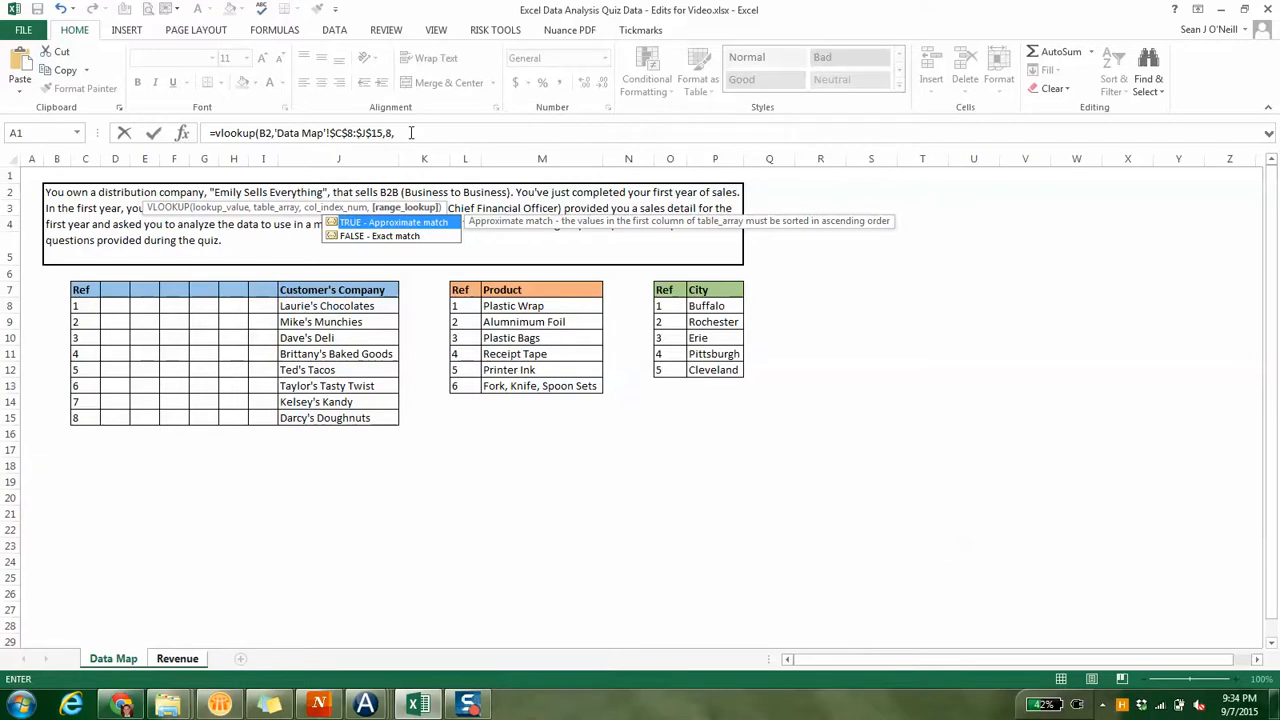
{"action": "type", "text": "e)"}
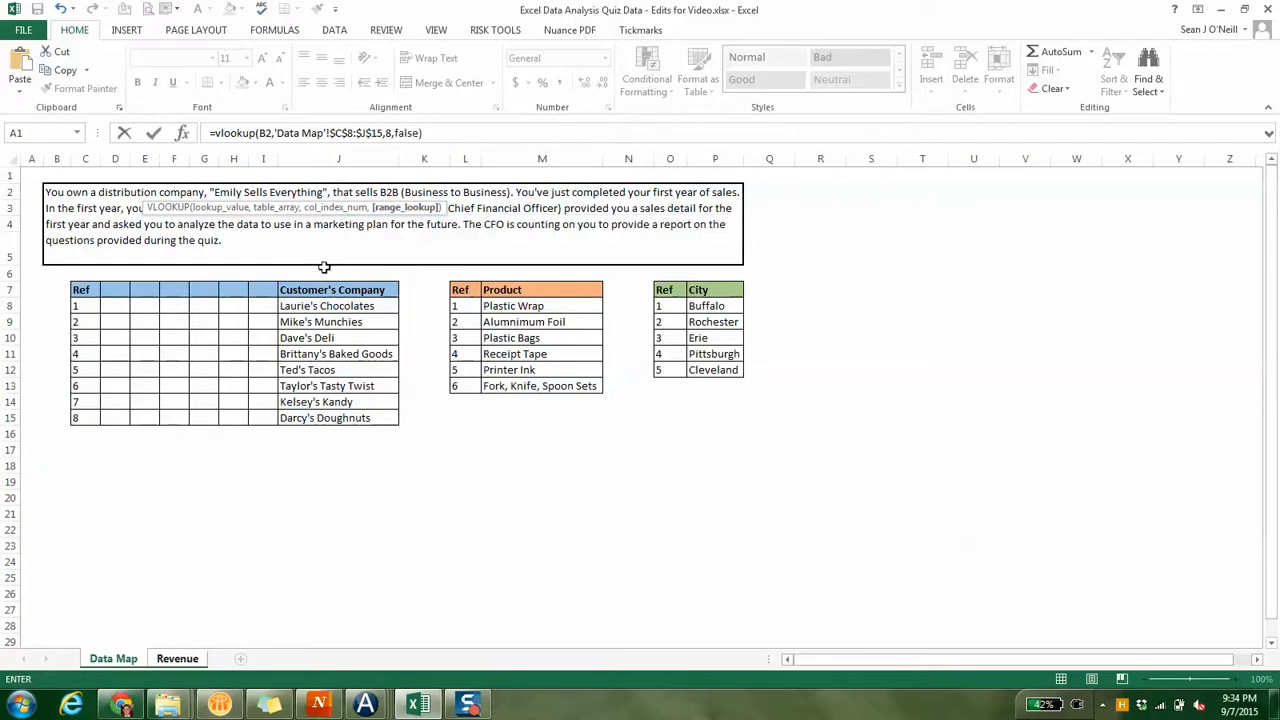
{"action": "key", "text": "Return"}
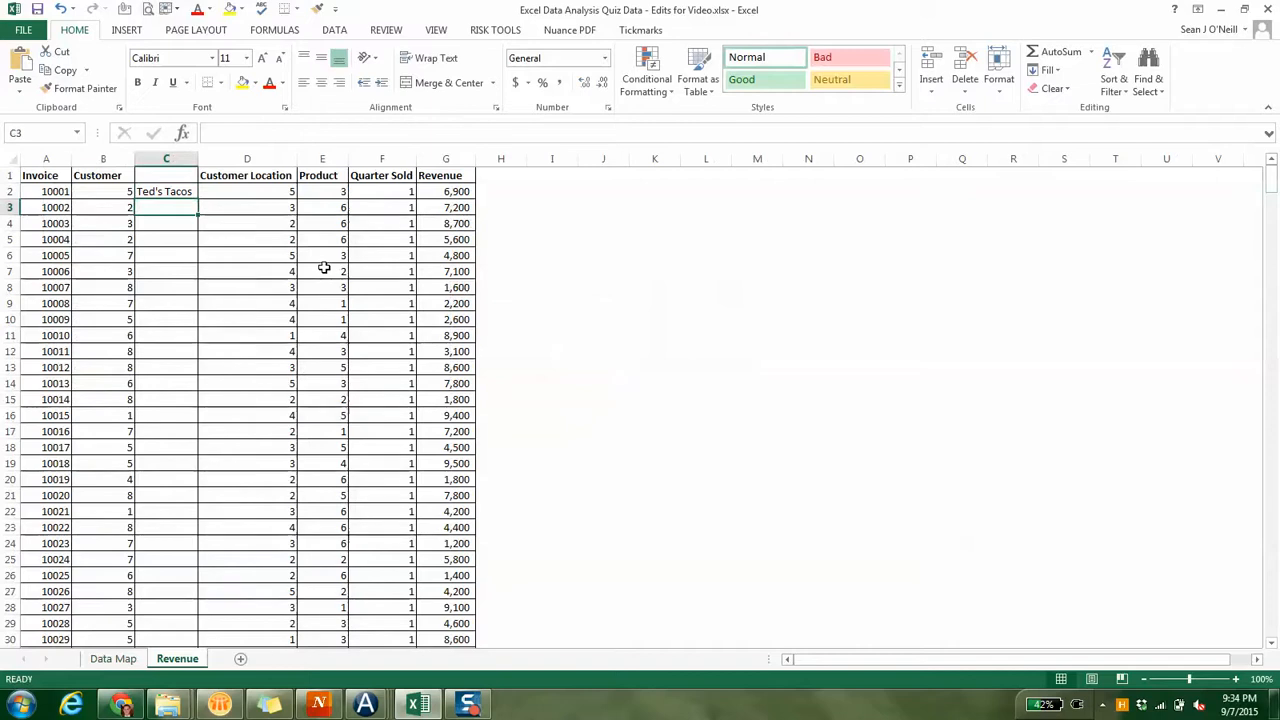
- Delete the blank columns D through I between Ref and Customer's Company on the Data Map sheet
{"action": "key", "text": "ctrl+Page_Up"}
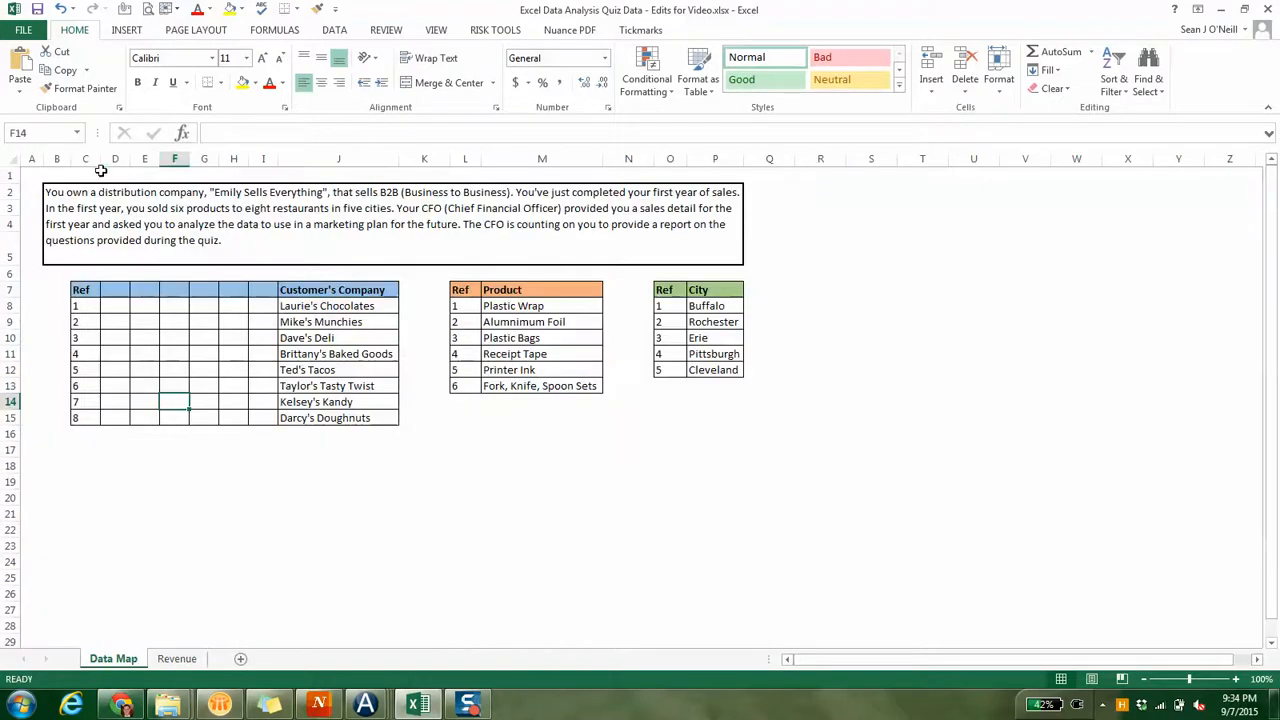
{"action": "left_click_drag", "start_coordinate": [112, 158], "coordinate": [263, 158]}
{"action": "key", "text": "ctrl+minus"}
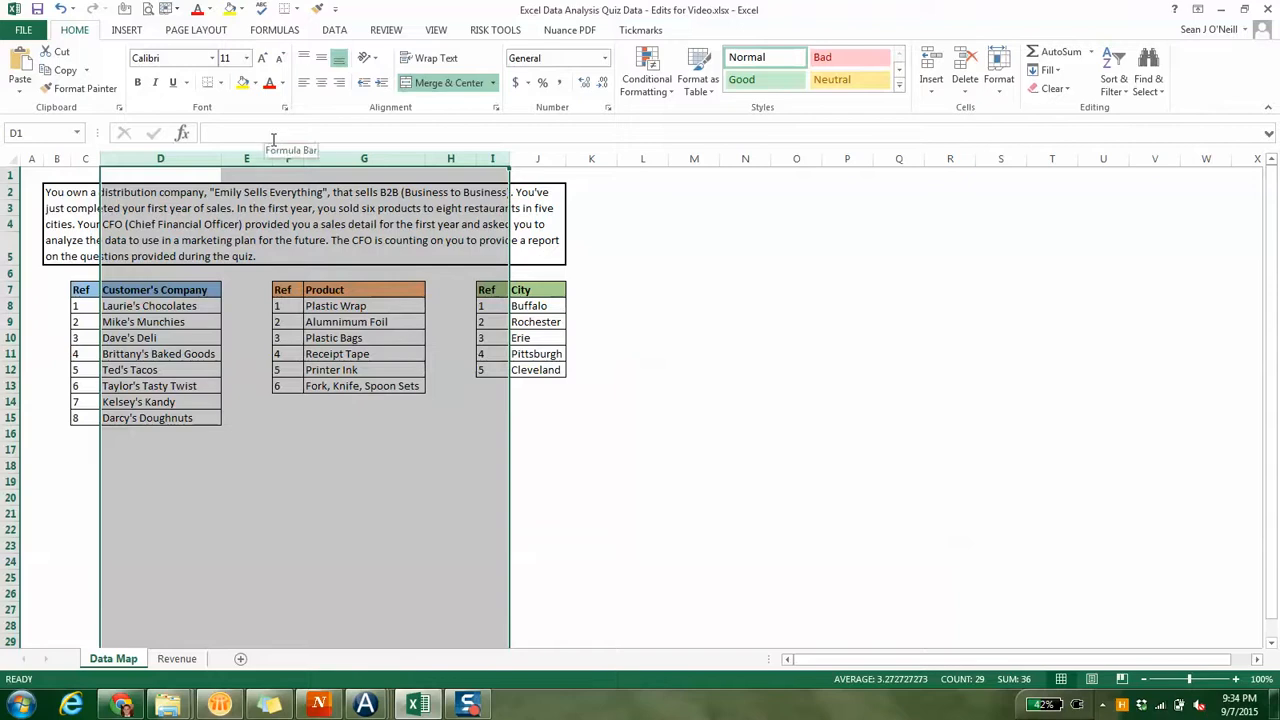
- Examine the column index argument of the VLOOKUP formula in C2 on the Revenue sheet
{"action": "key", "text": "ctrl+Page_Down"}
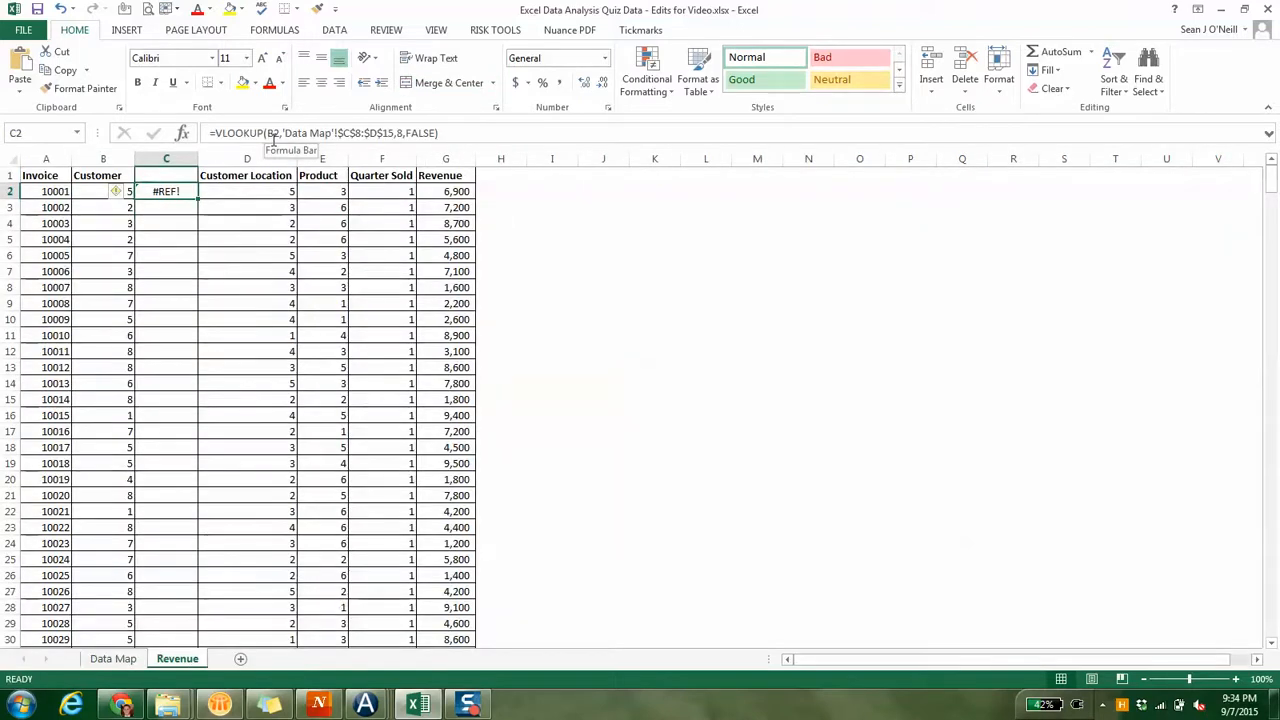
{"action": "double_click", "coordinate": [397, 133]}
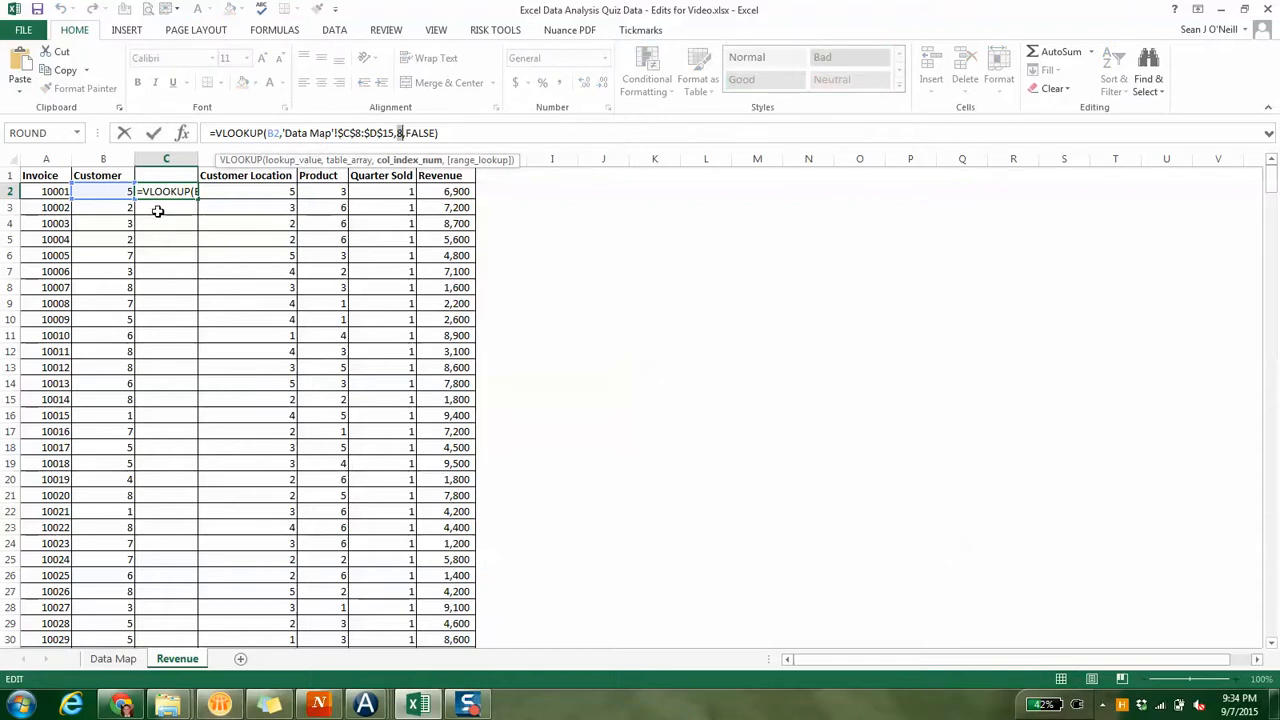
{"action": "key", "text": "Return"}
- Replace the formula in C2 with a fresh VLOOKUP using B2 as the lookup value
{"action": "key", "text": "Up"}
{"action": "type", "text": "="}
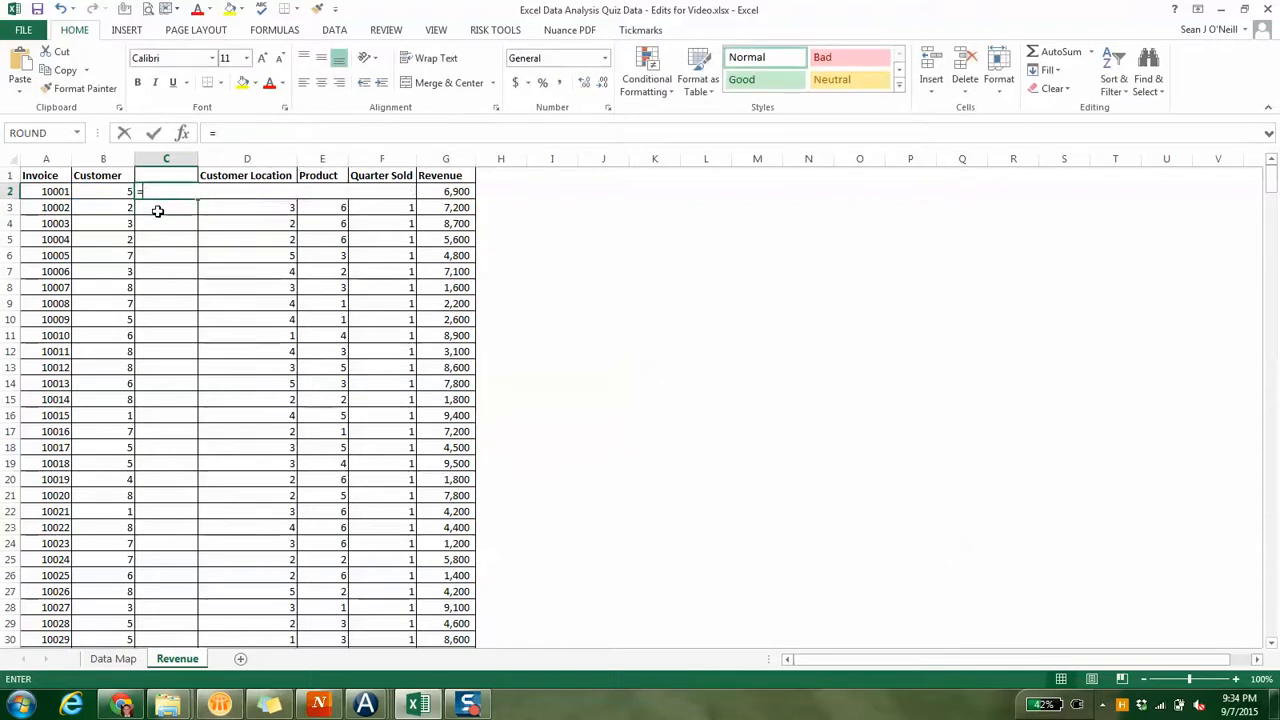
{"action": "type", "text": "vlookup("}
{"action": "key", "text": "Left"}
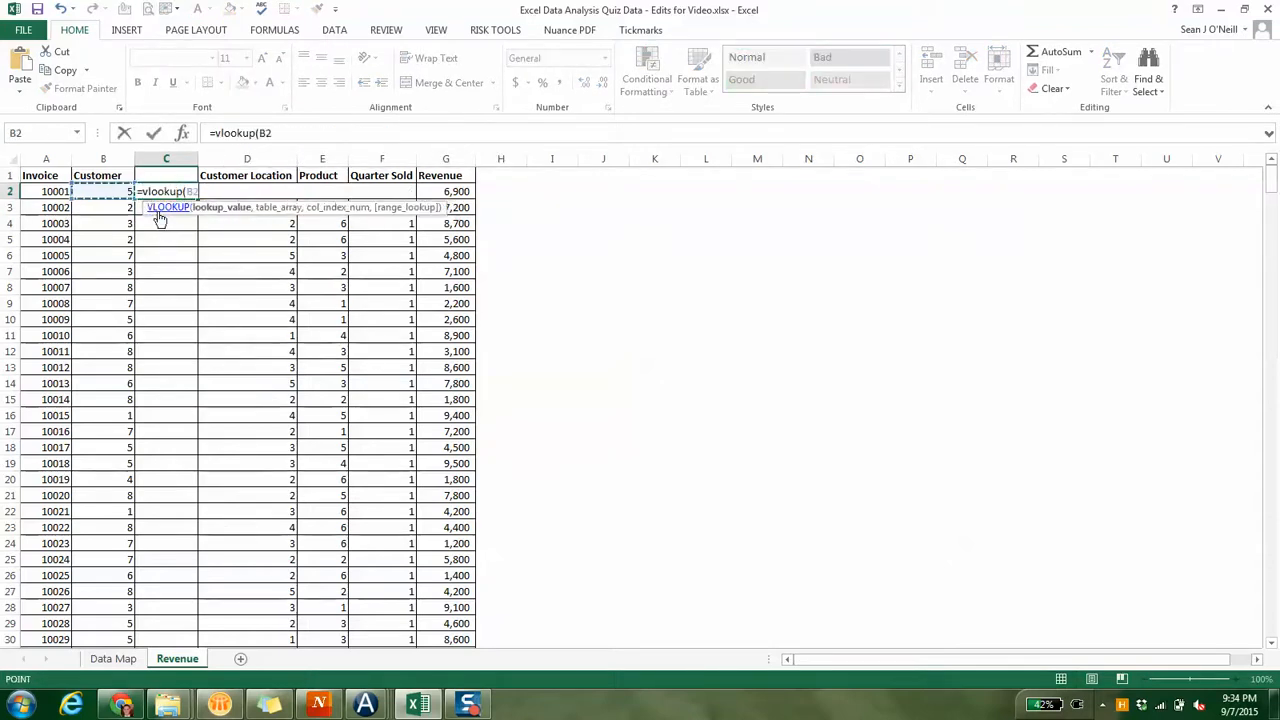
{"action": "type", "text": ","}
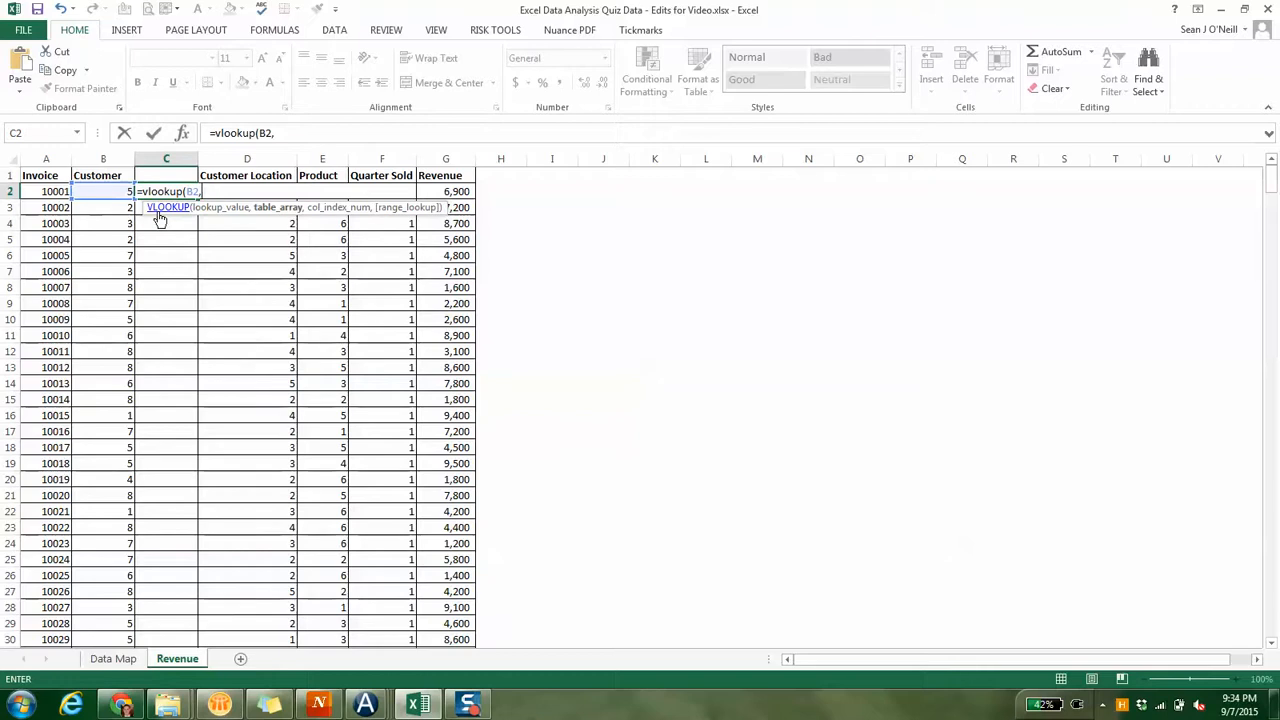
- Finish the C2 VLOOKUP with absolute table array $C$8:$D$15 on the Data Map sheet, column index 2 and FALSE
{"action": "key", "text": "ctrl+Page_Up"}
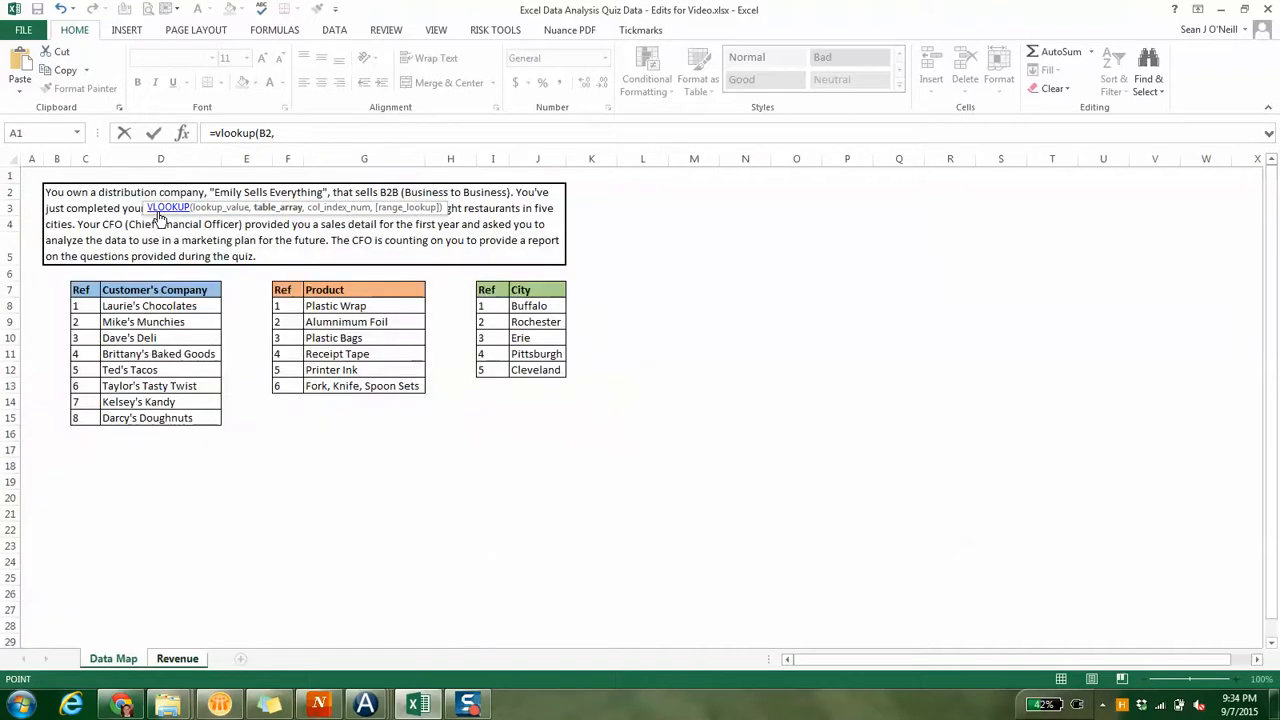
{"action": "left_click_drag", "start_coordinate": [88, 311], "coordinate": [148, 422]}
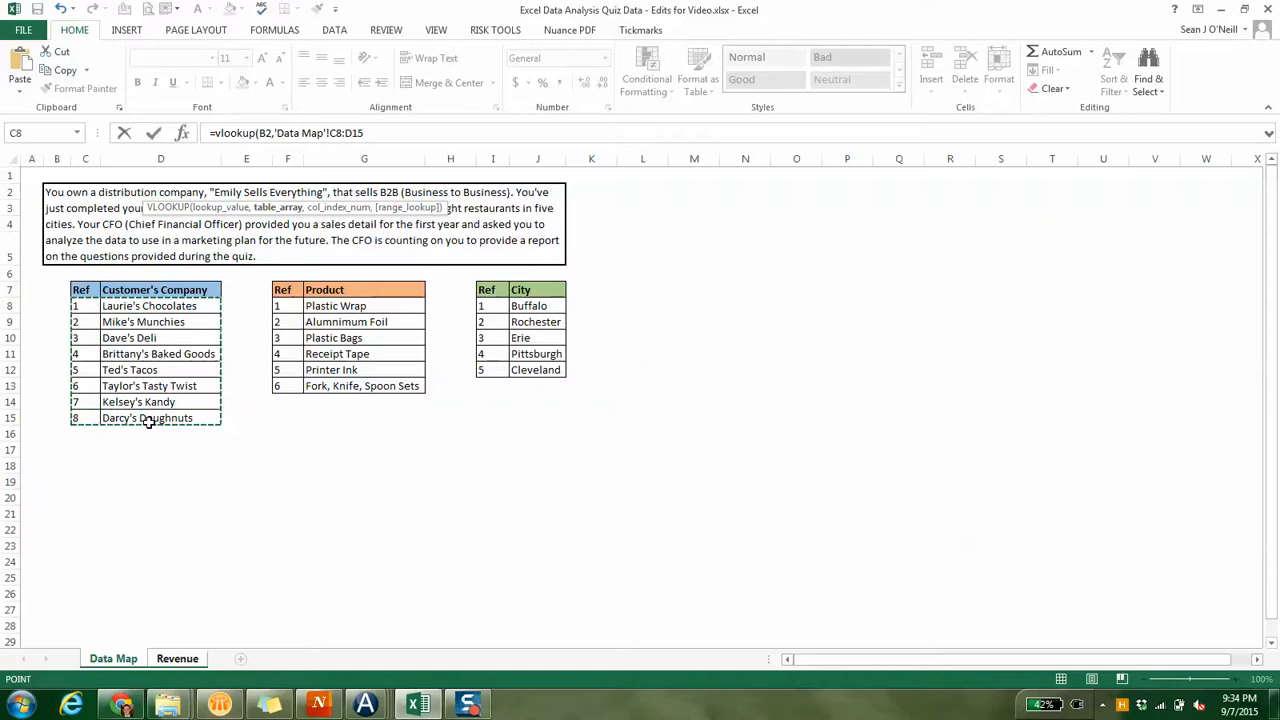
{"action": "key", "text": "F4"}
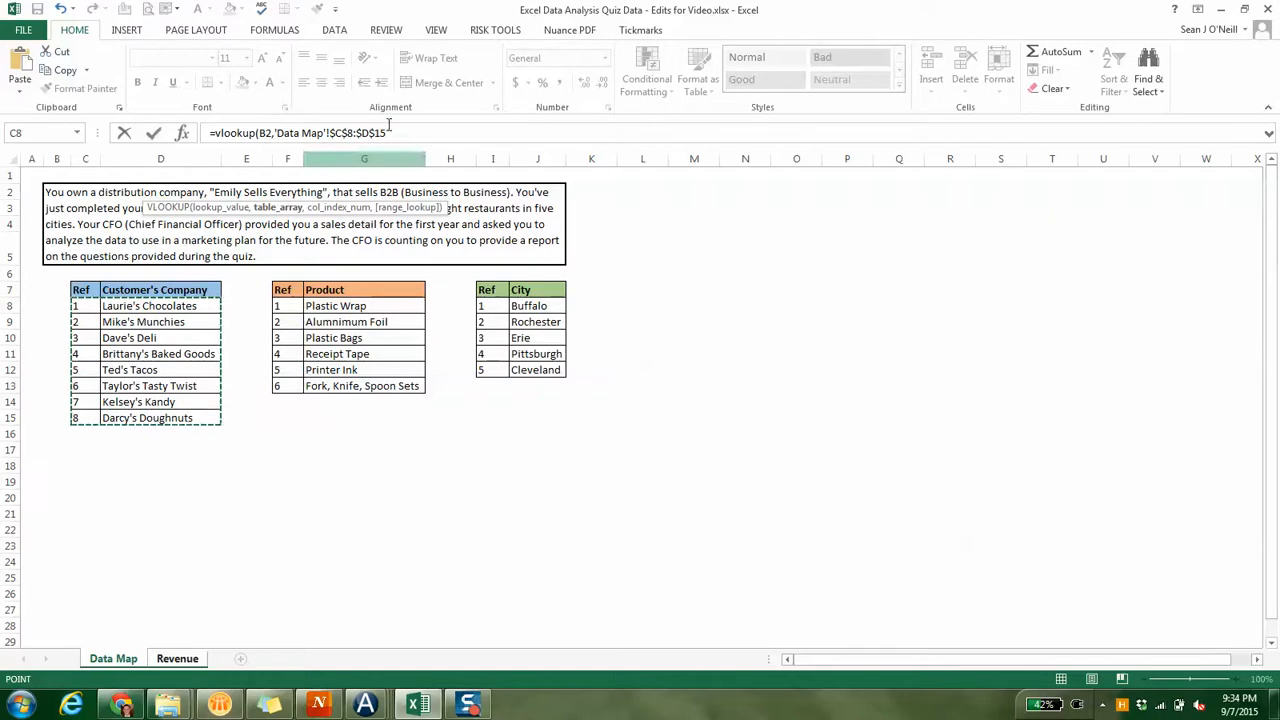
{"action": "type", "text": ","}
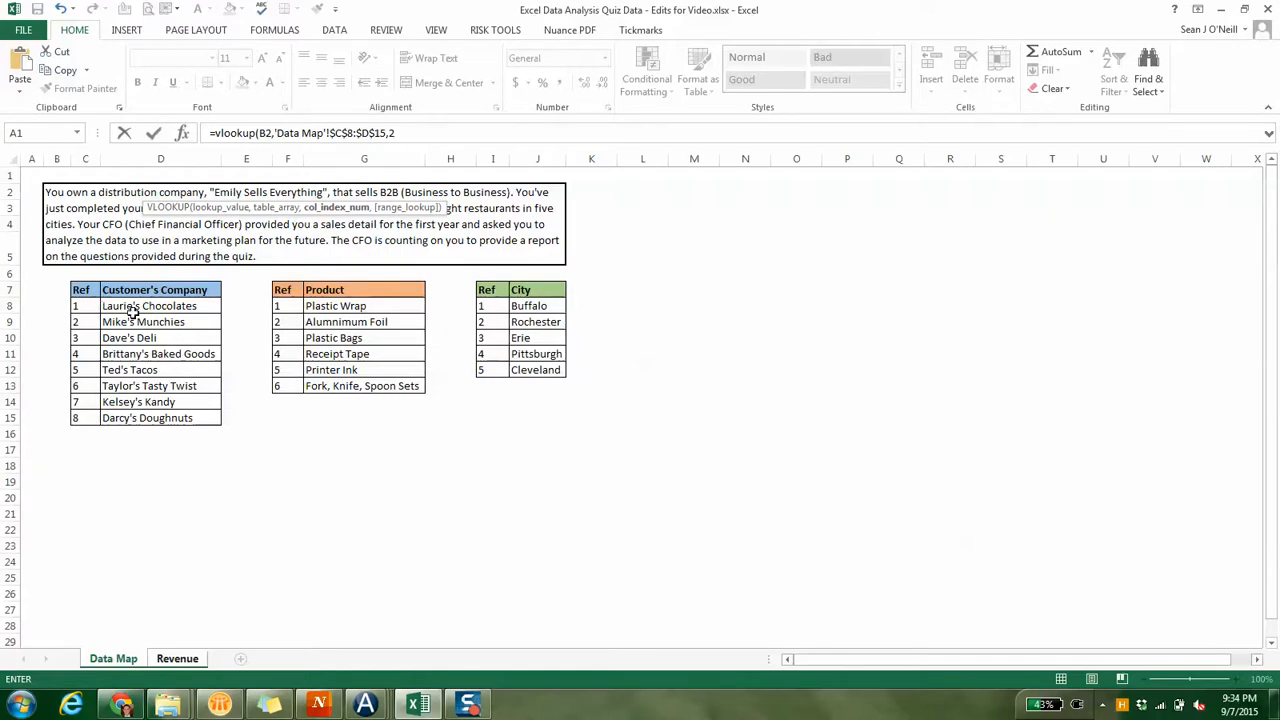
{"action": "type", "text": "2,false)"}
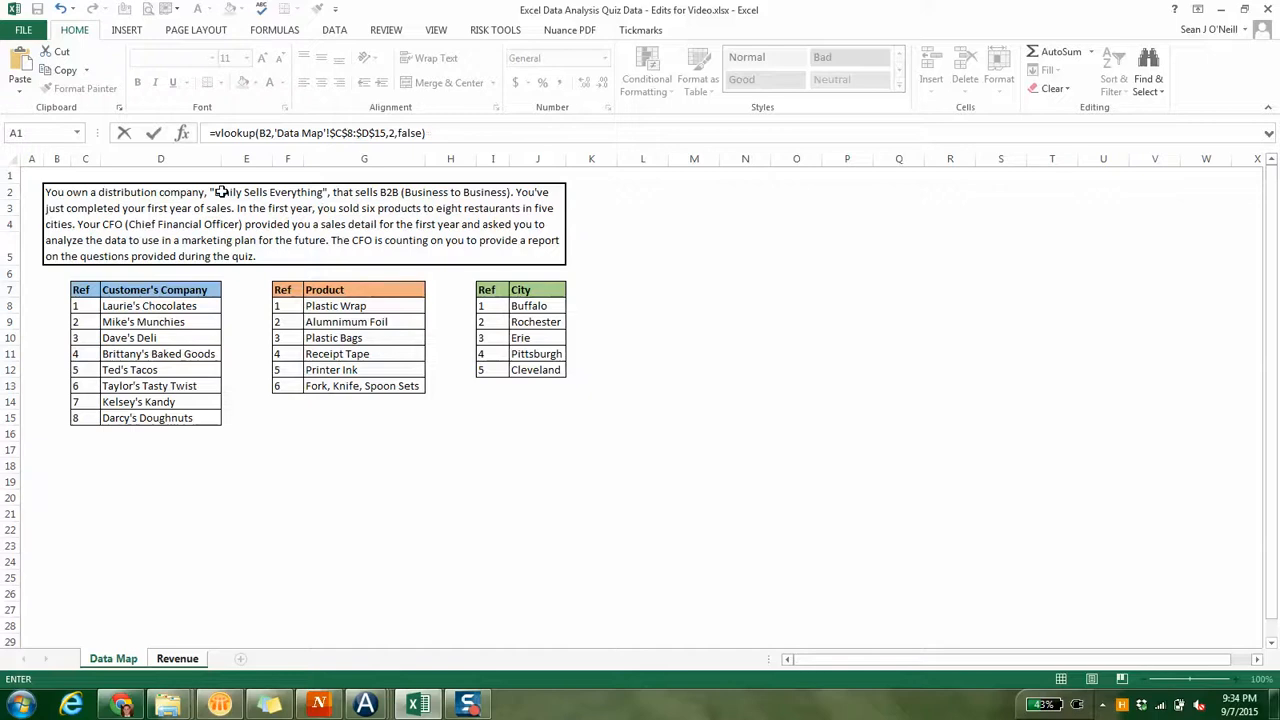
{"action": "key", "text": "Return"}
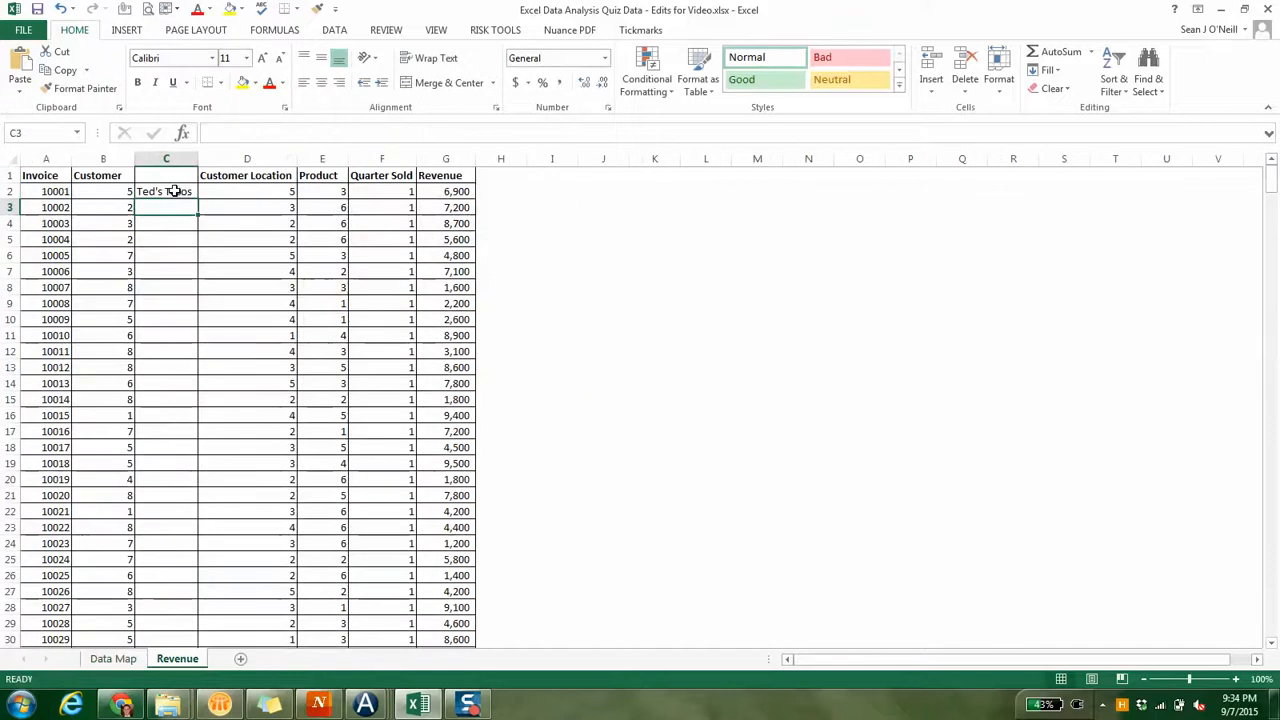
{"action": "left_click", "coordinate": [178, 192]}
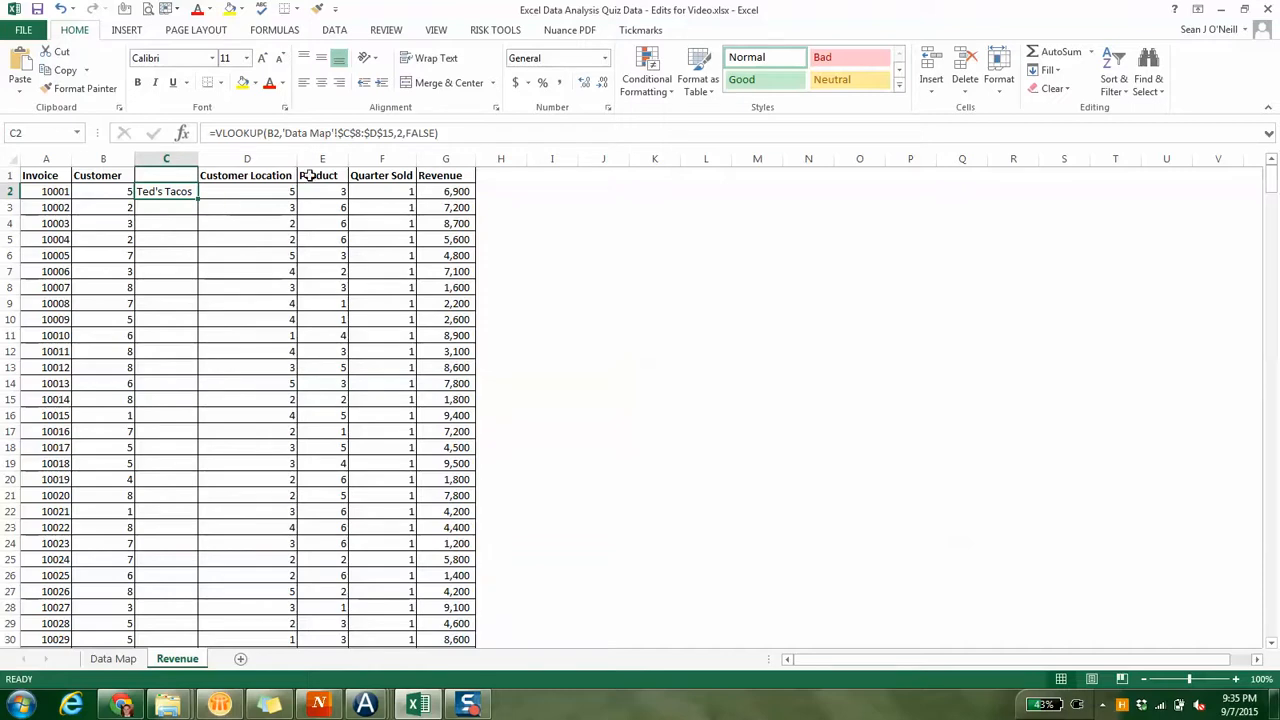
- Fill the C2 VLOOKUP down column C for all invoice rows and auto-fit the column width
{"action": "double_click", "coordinate": [198, 200]}
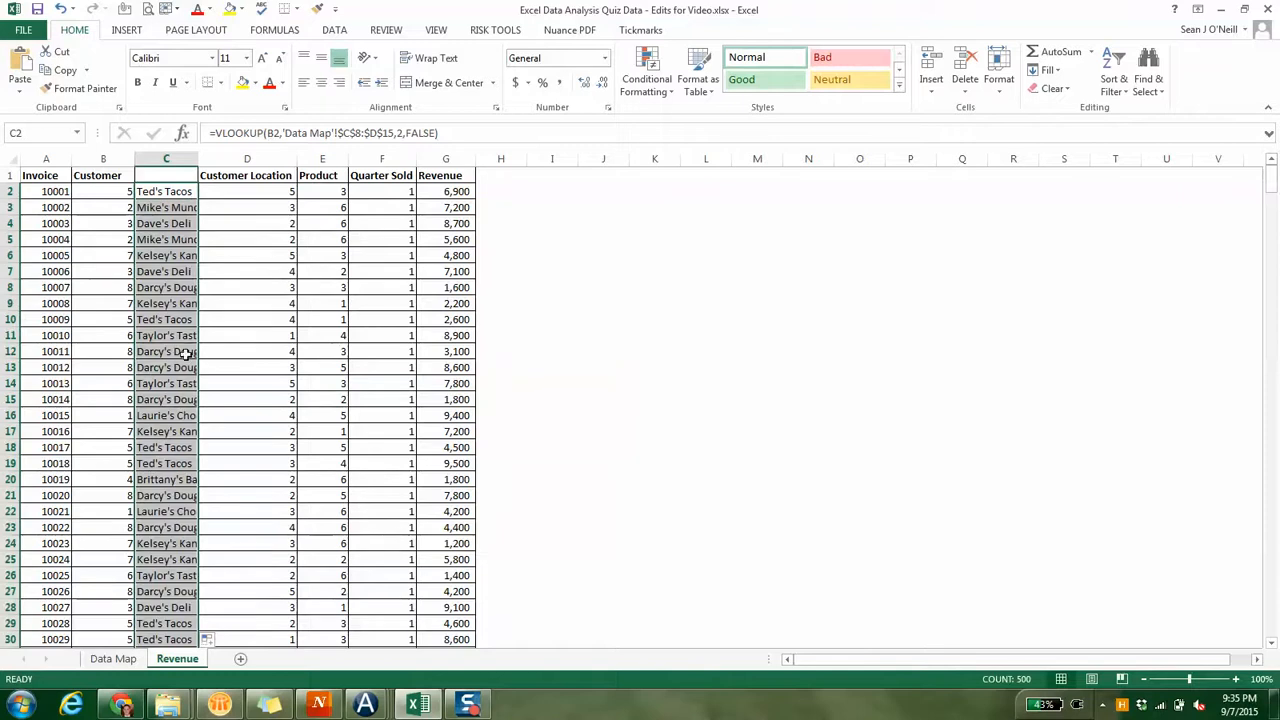
{"action": "double_click", "coordinate": [198, 159]}
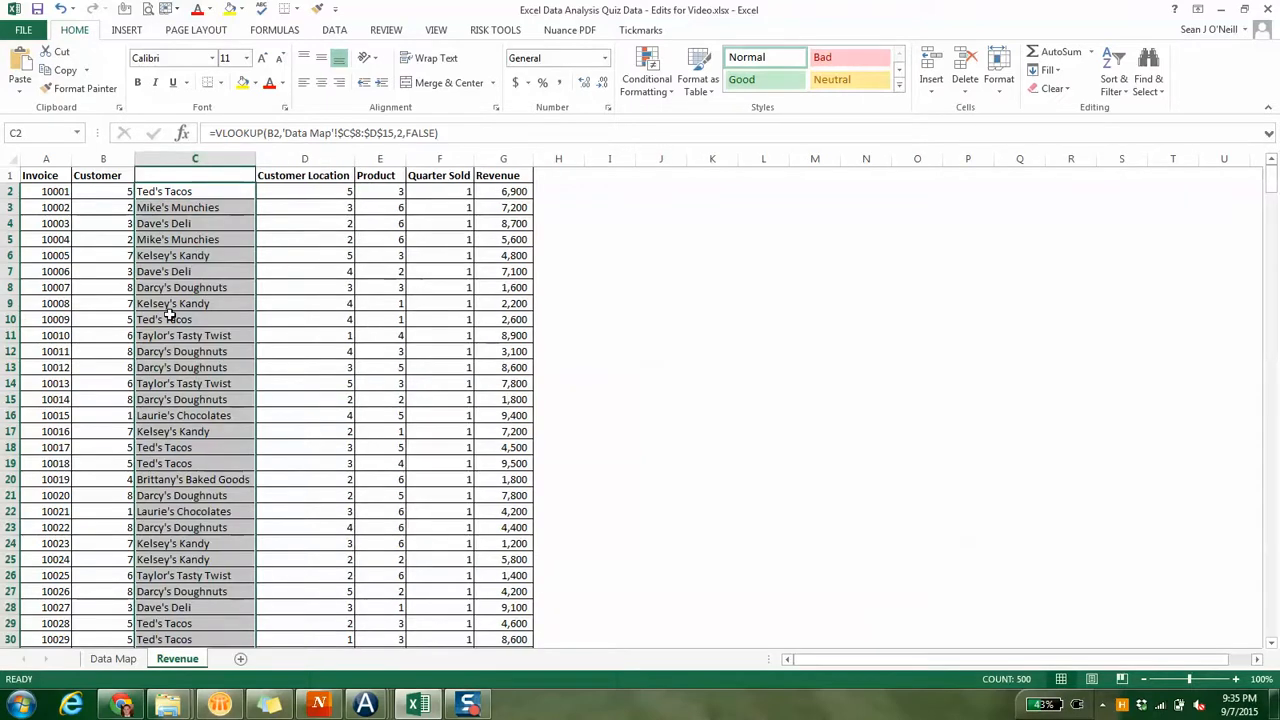
{"action": "left_click", "coordinate": [167, 305]}
- Examine the filled VLOOKUP formulas down column C, comparing each row's lookup reference with the fixed table array
{"action": "key", "text": "Left"}
{"action": "key", "text": "Left"}
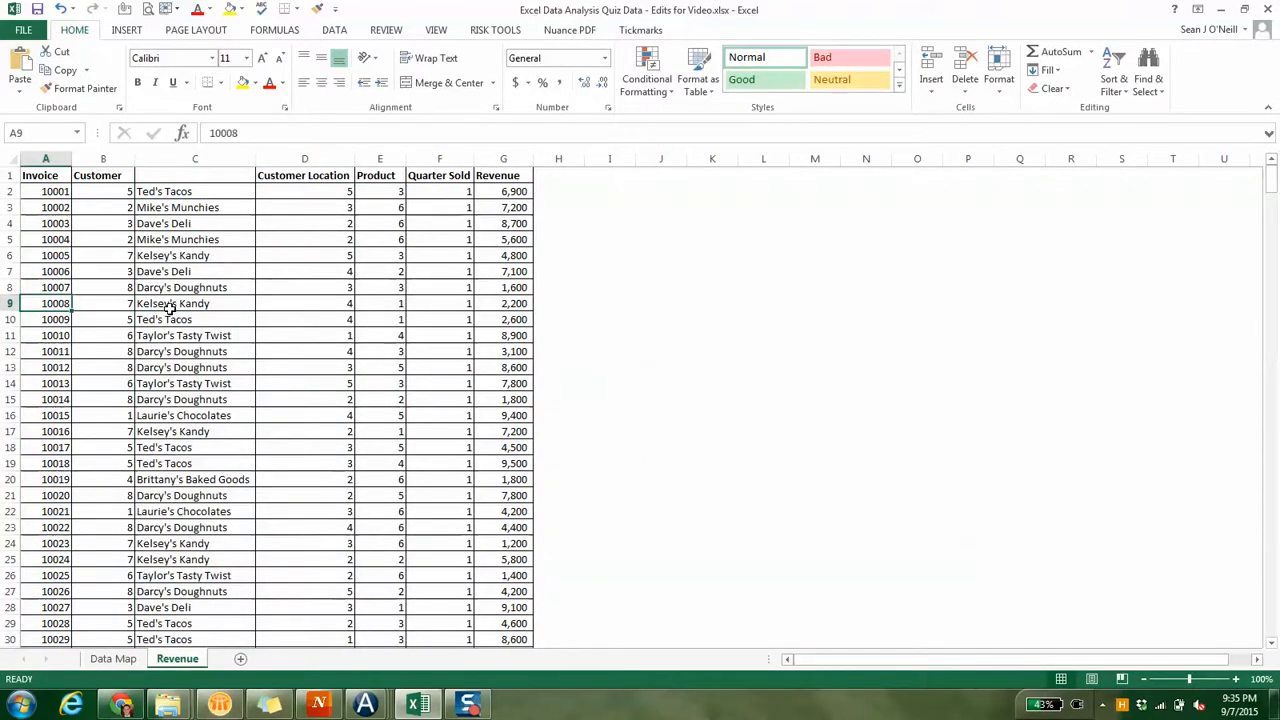
{"action": "key", "text": "Right"}
{"action": "key", "text": "Right"}
{"action": "key", "text": "Down"}
{"action": "key", "text": "Down"}
{"action": "key", "text": "Down"}
{"action": "key", "text": "Down"}
{"action": "key", "text": "Down"}
{"action": "key", "text": "Down"}
{"action": "key", "text": "Down"}
{"action": "key", "text": "Down"}
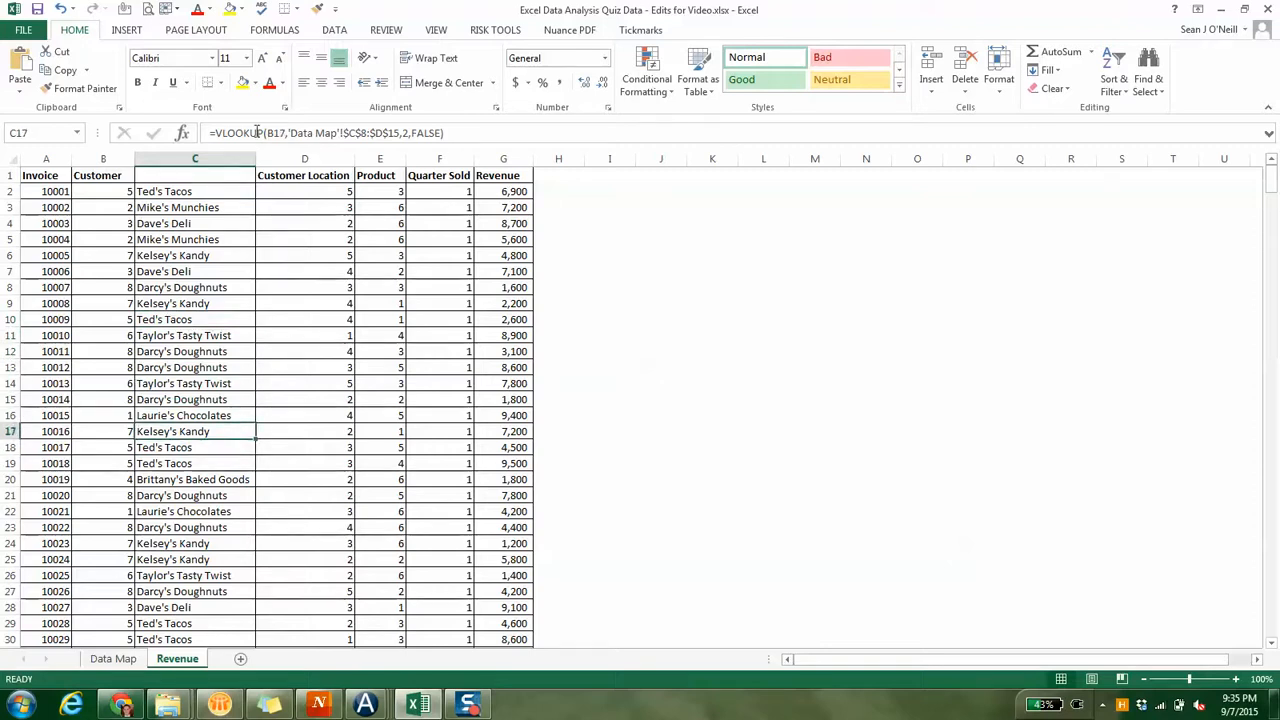
{"action": "key", "text": "Down"}
{"action": "key", "text": "Down"}
{"action": "key", "text": "Down"}
{"action": "key", "text": "Down"}
{"action": "key", "text": "Down"}
{"action": "key", "text": "Down"}
{"action": "key", "text": "Down"}
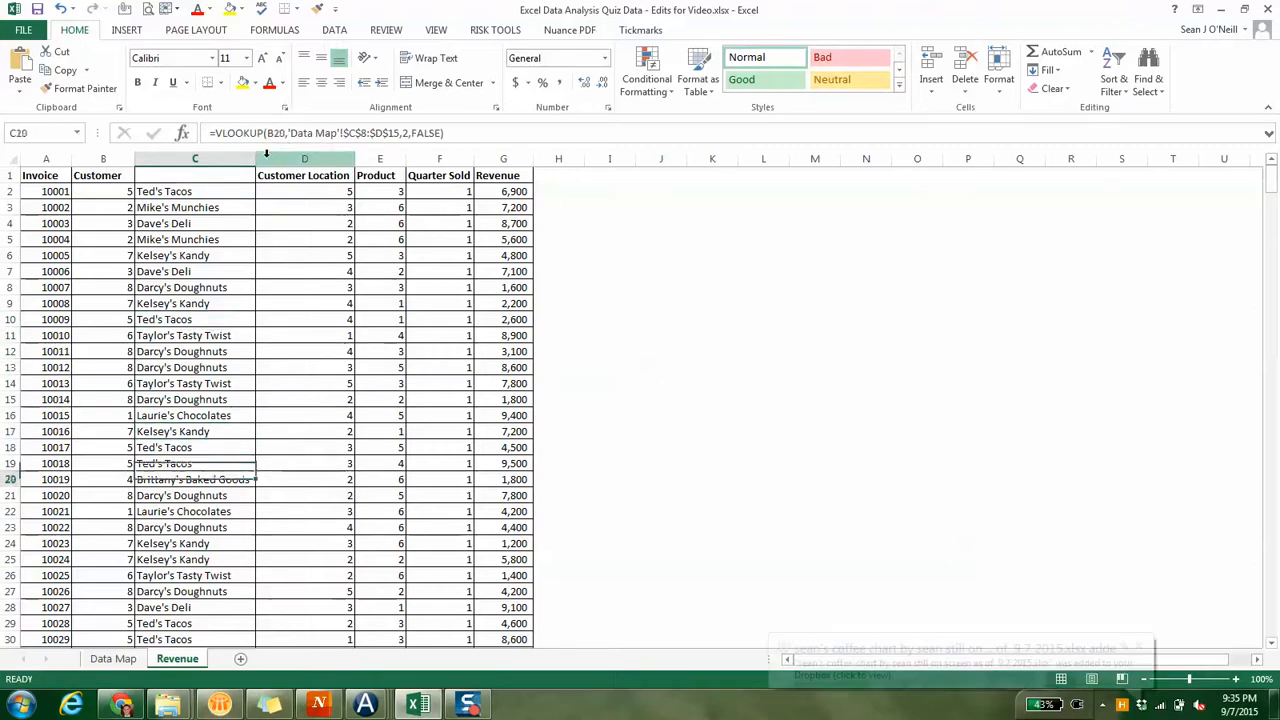
{"action": "key", "text": "Up"}
{"action": "key", "text": "Up"}
{"action": "key", "text": "Up"}
{"action": "key", "text": "Up"}
{"action": "key", "text": "Up"}
{"action": "key", "text": "Up"}
{"action": "key", "text": "Up"}
{"action": "key", "text": "Up"}
{"action": "key", "text": "Up"}
{"action": "key", "text": "Up"}
{"action": "key", "text": "Up"}
{"action": "key", "text": "Up"}
{"action": "key", "text": "Up"}
{"action": "key", "text": "Up"}
{"action": "key", "text": "Up"}
{"action": "key", "text": "Up"}
{"action": "key", "text": "Up"}
{"action": "key", "text": "Up"}
{"action": "key", "text": "Up"}
{"action": "key", "text": "Up"}
{"action": "key", "text": "Up"}
{"action": "key", "text": "Up"}
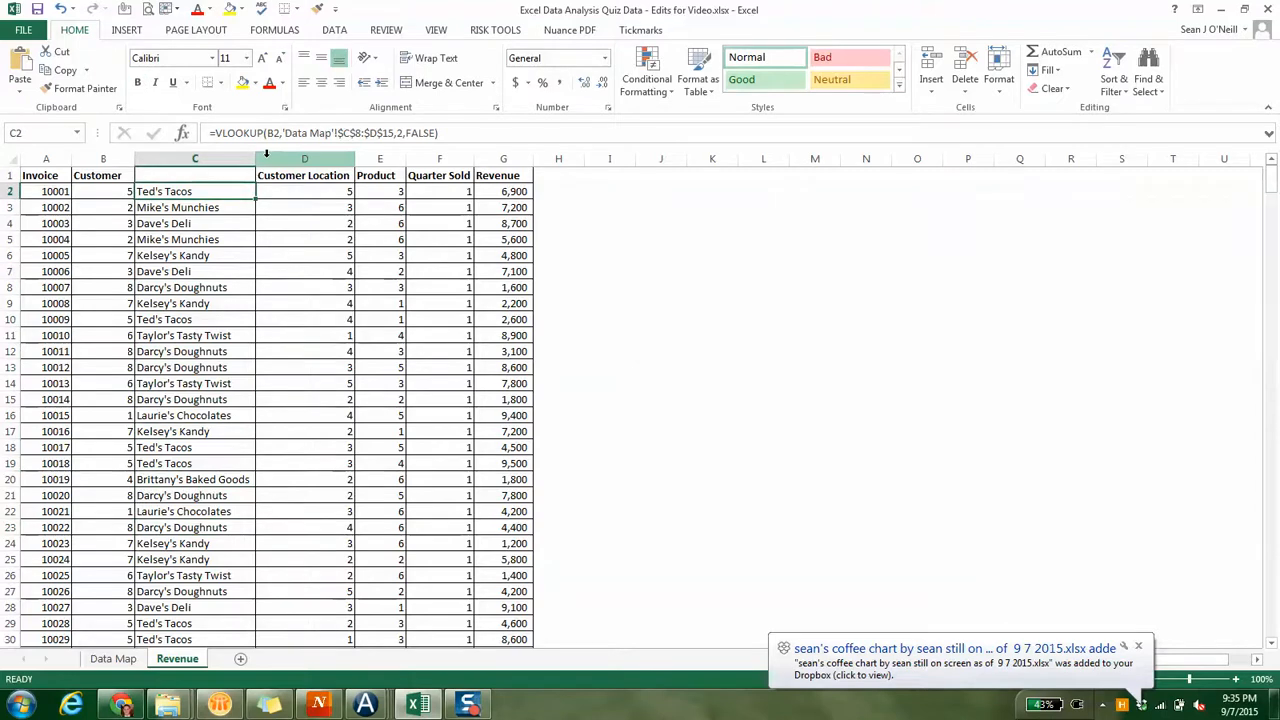
{"action": "key", "text": "ctrl+Down"}
{"action": "key", "text": "Up"}
{"action": "key", "text": "Up"}
{"action": "key", "text": "ctrl+Up"}
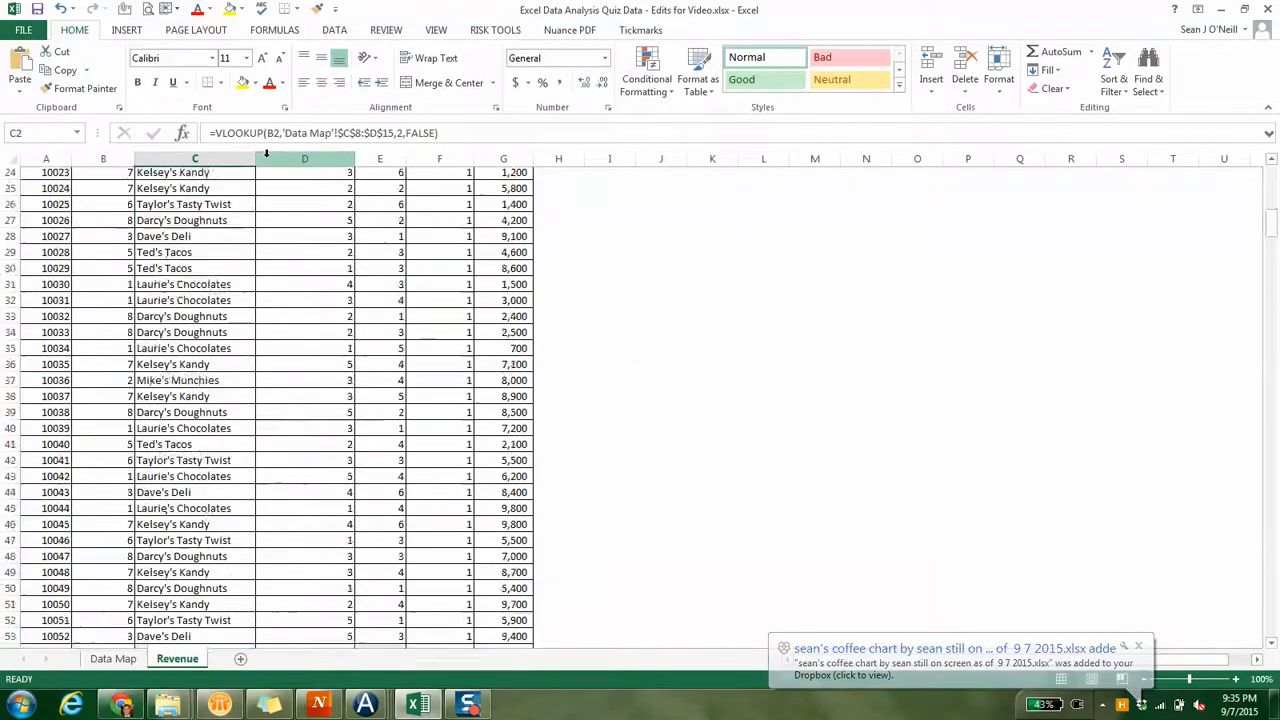
{"action": "key", "text": "Up"}
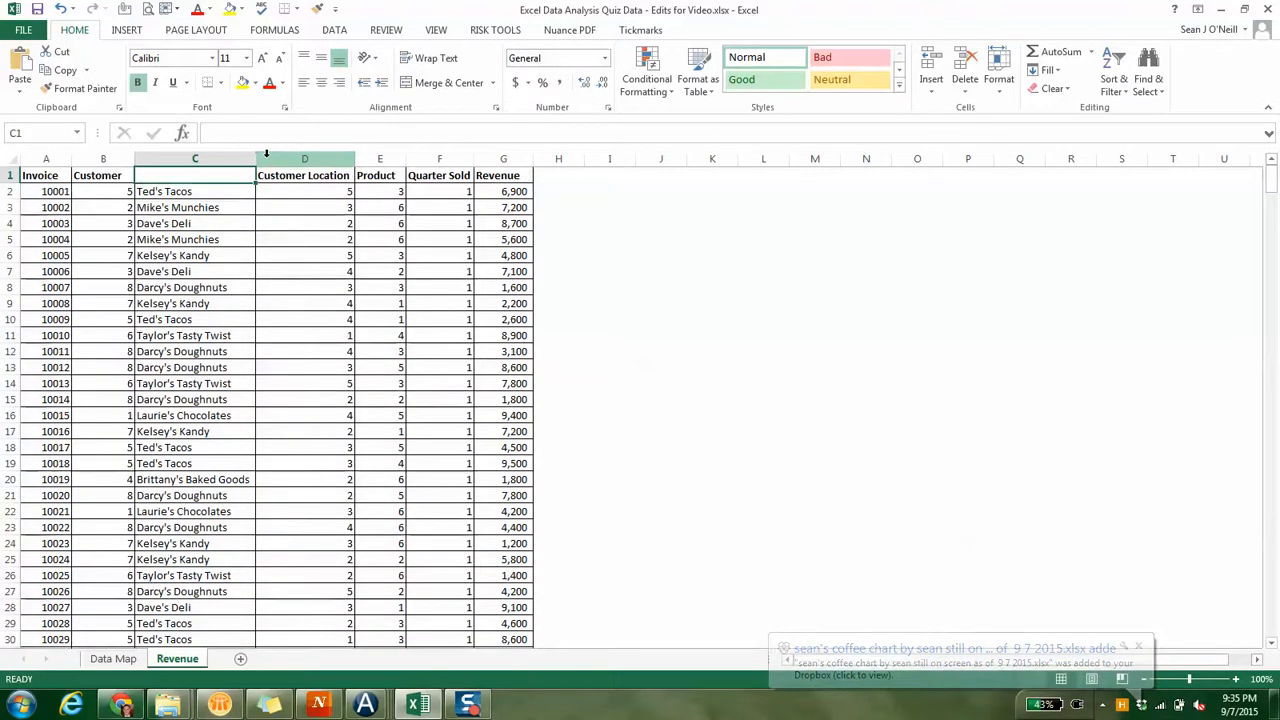
- Insert a blank column between Customer Location and Product on the Revenue sheet
{"action": "left_click", "coordinate": [368, 155]}
{"action": "key", "text": "ctrl+shift+plus"}
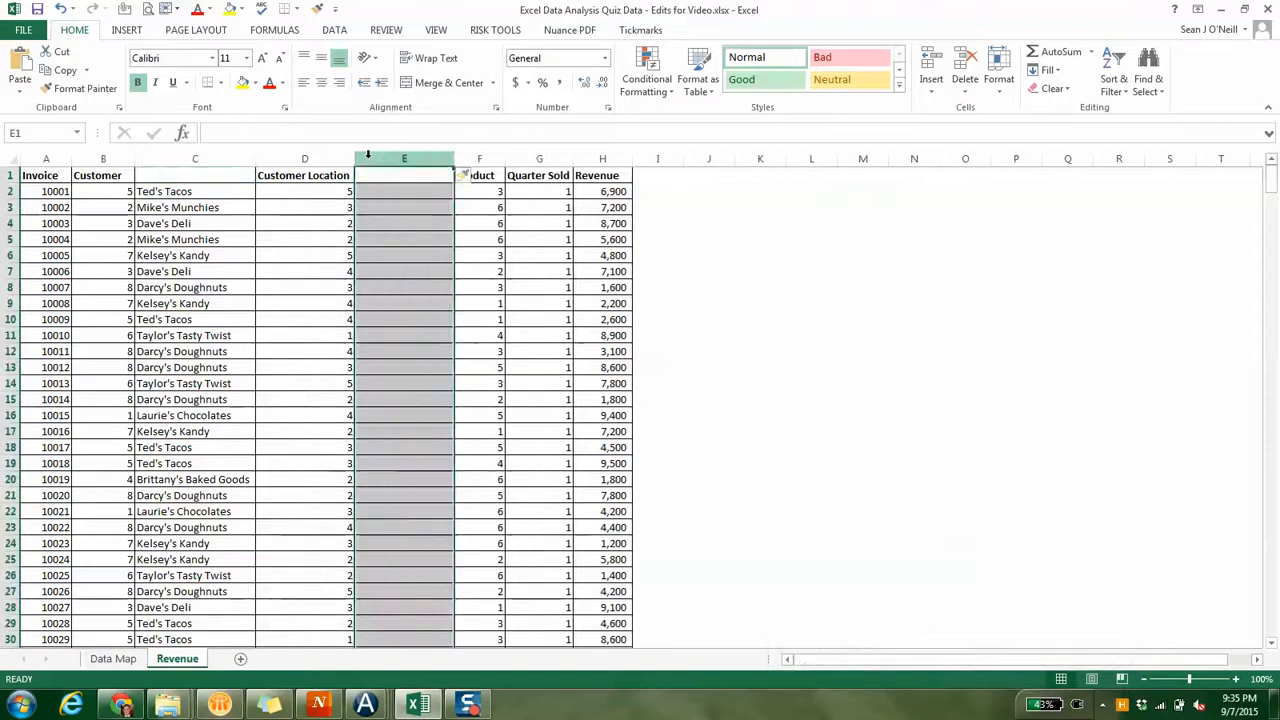
{"action": "key", "text": "Down"}
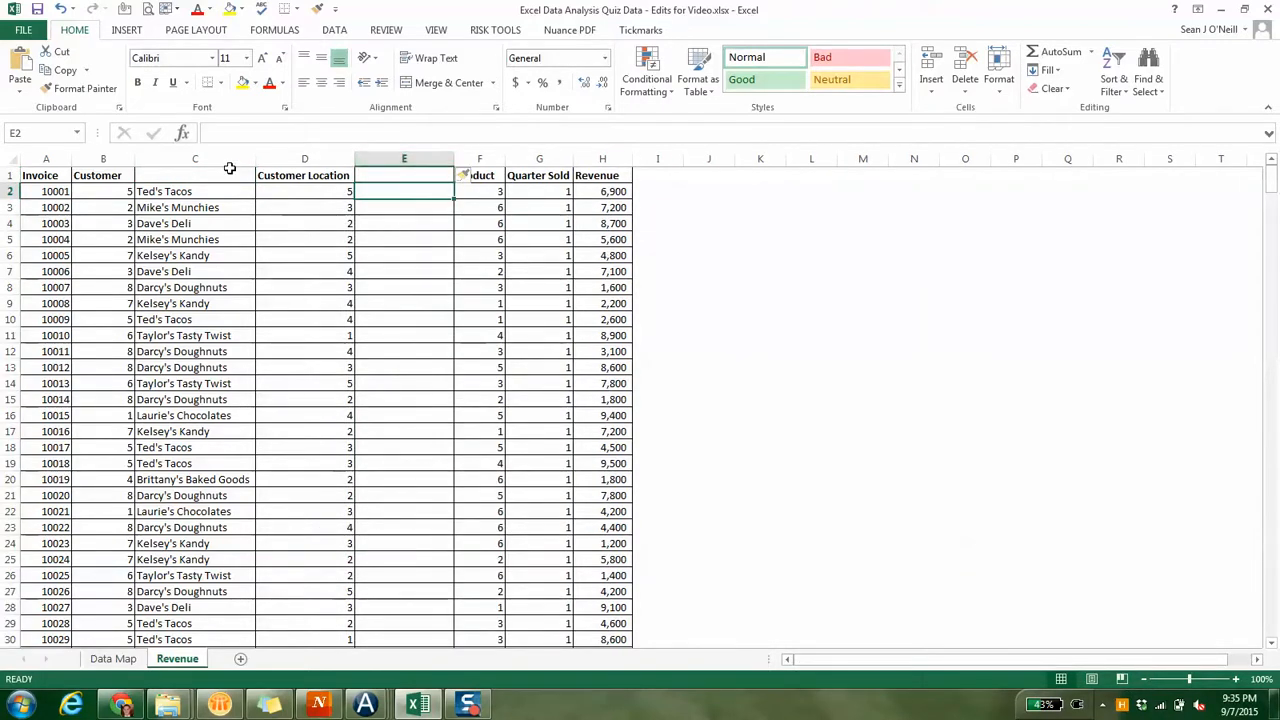
- Enter a VLOOKUP in E2 for D2 with absolute table array $I$7:$J$12 on the Data Map sheet, column index 2 and FALSE
{"action": "type", "text": "=vlookup("}
{"action": "left_click", "coordinate": [251, 192]}
{"action": "type", "text": ","}
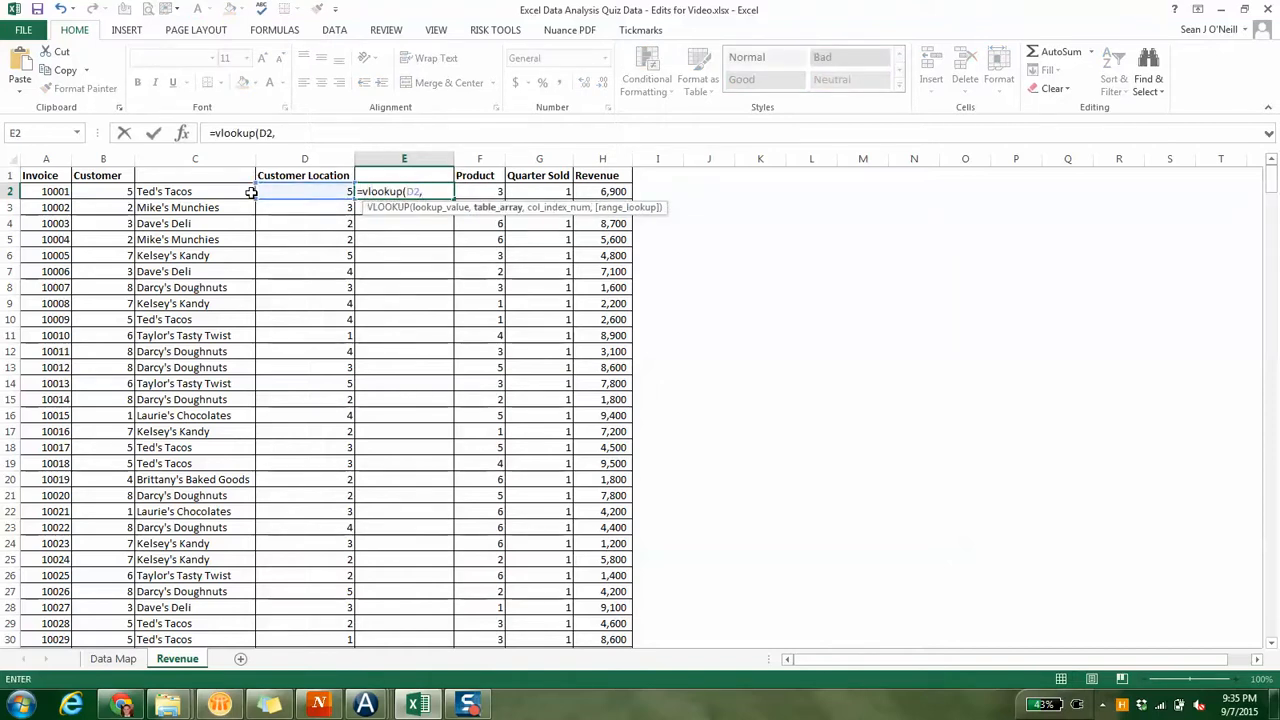
{"action": "left_click", "coordinate": [113, 659]}
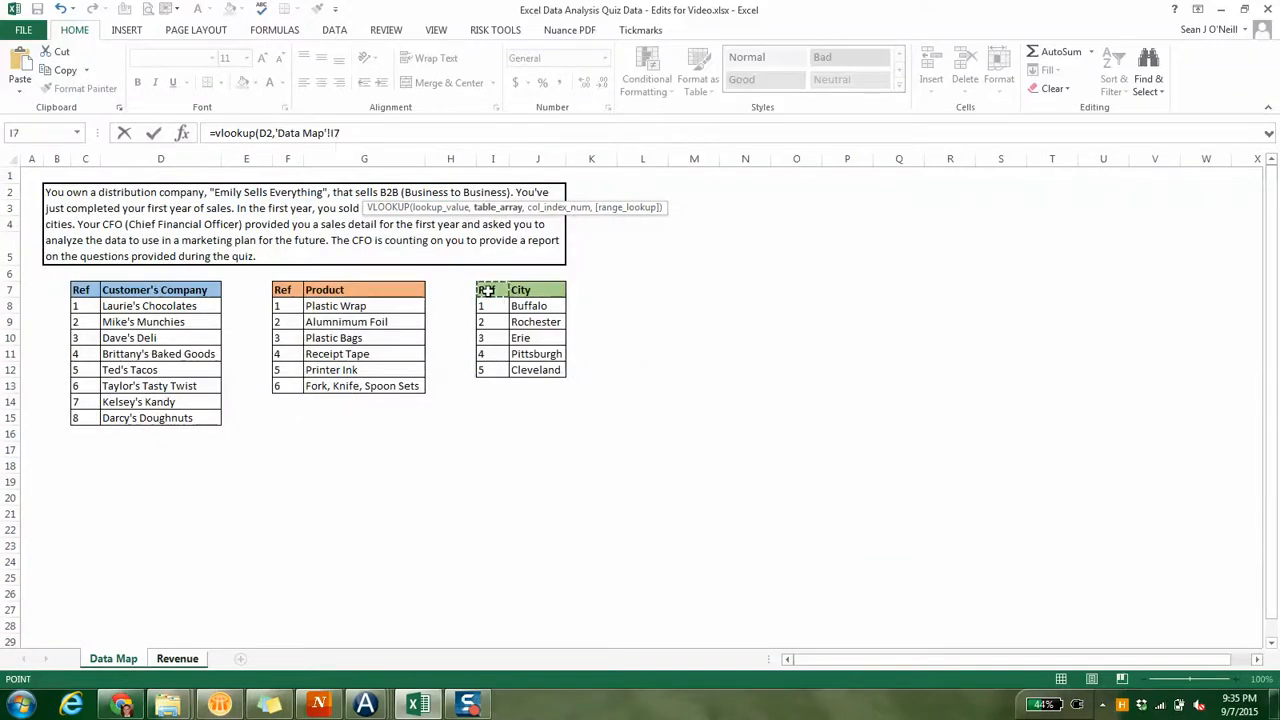
{"action": "left_click_drag", "start_coordinate": [519, 325], "coordinate": [521, 375]}
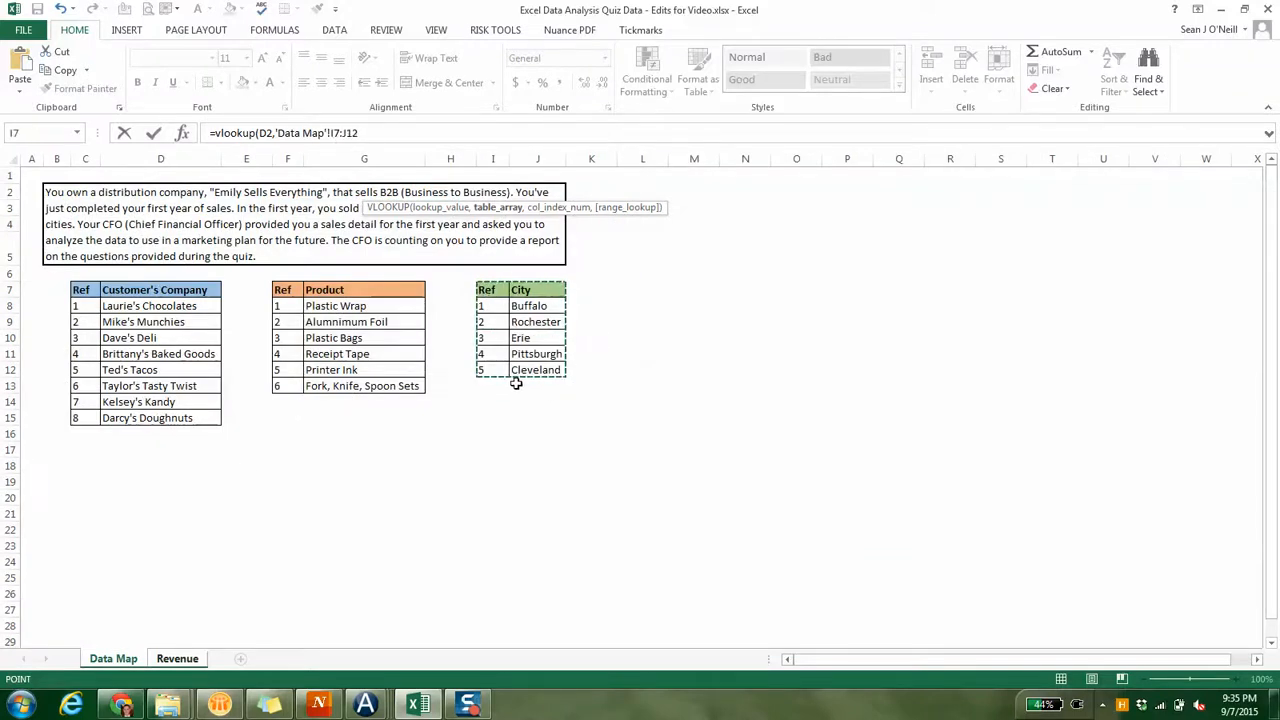
{"action": "type", "text": ",2,false"}
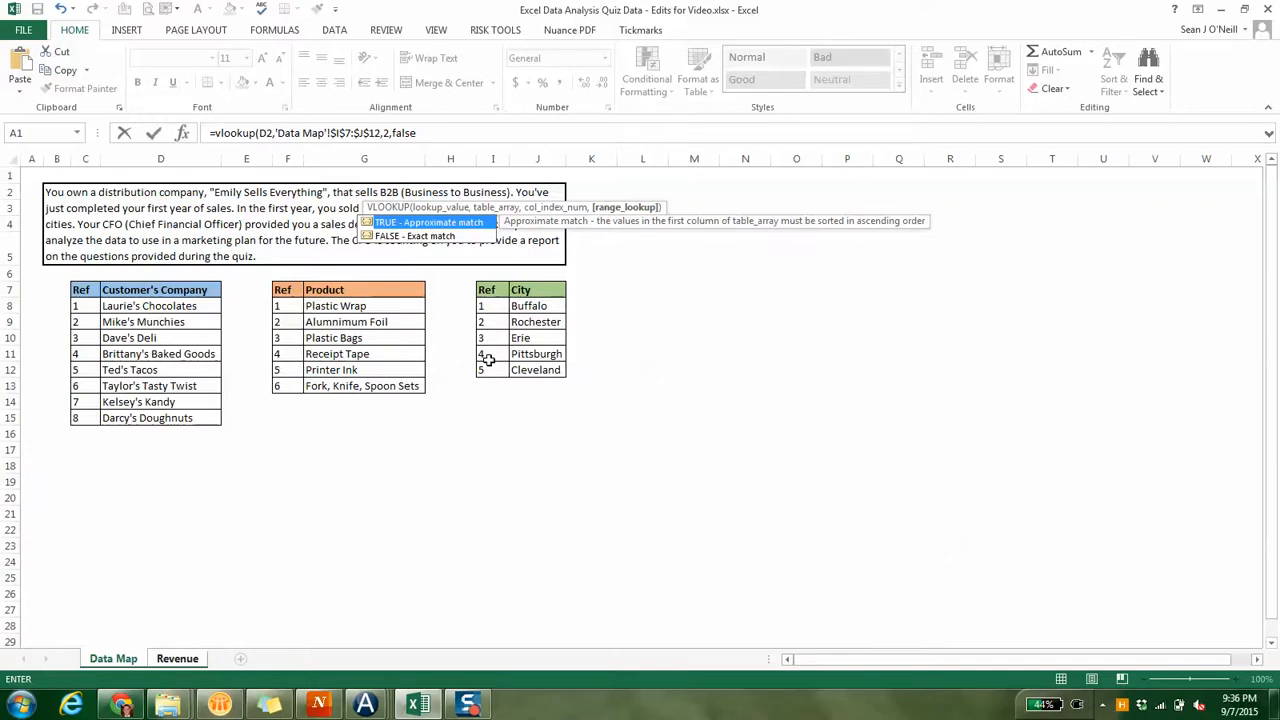
{"action": "type", "text": ")"}
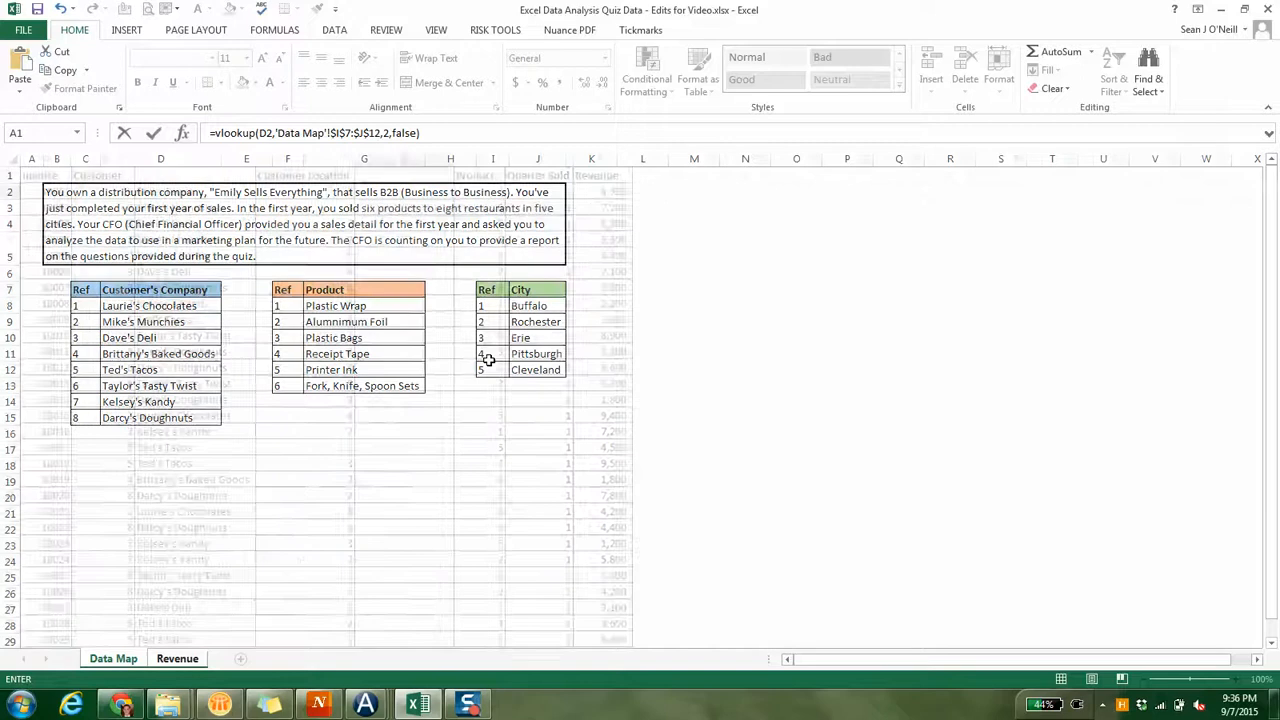
{"action": "key", "text": "Return"}
- Fill the E2 city lookup down column E for all invoice rows and check the copied formulas
{"action": "left_click", "coordinate": [416, 191]}
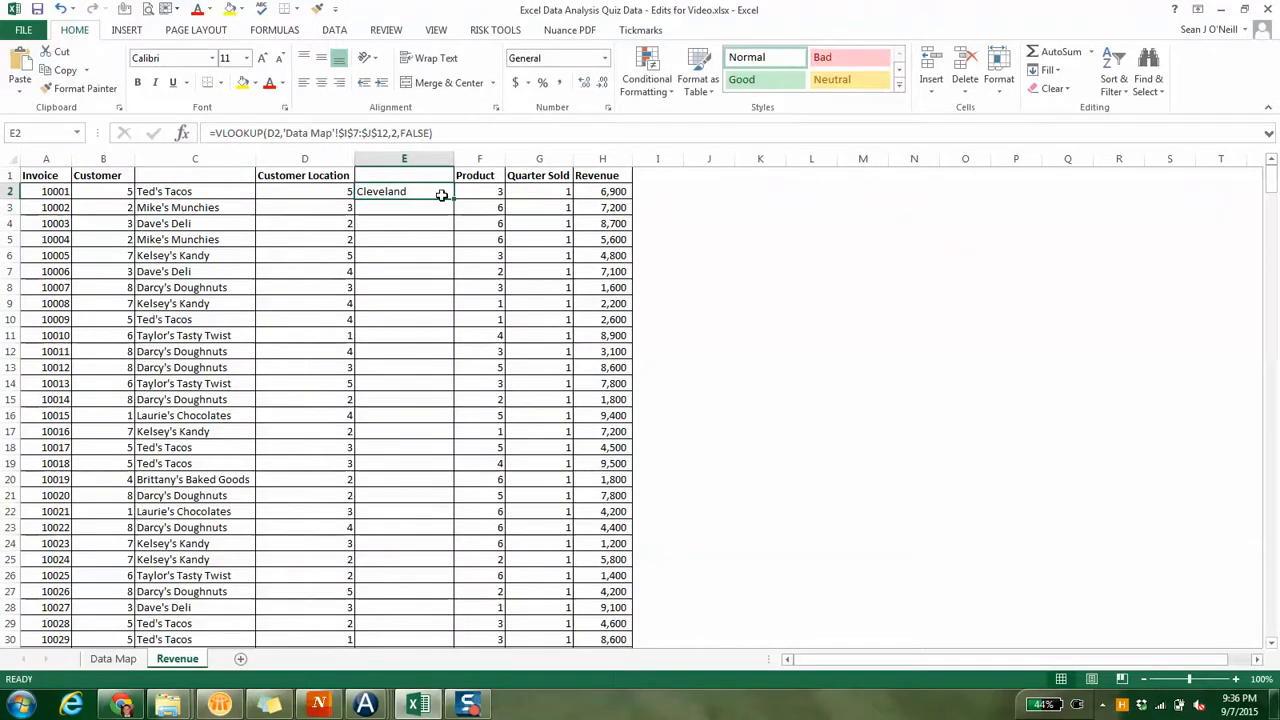
{"action": "double_click", "coordinate": [454, 199]}
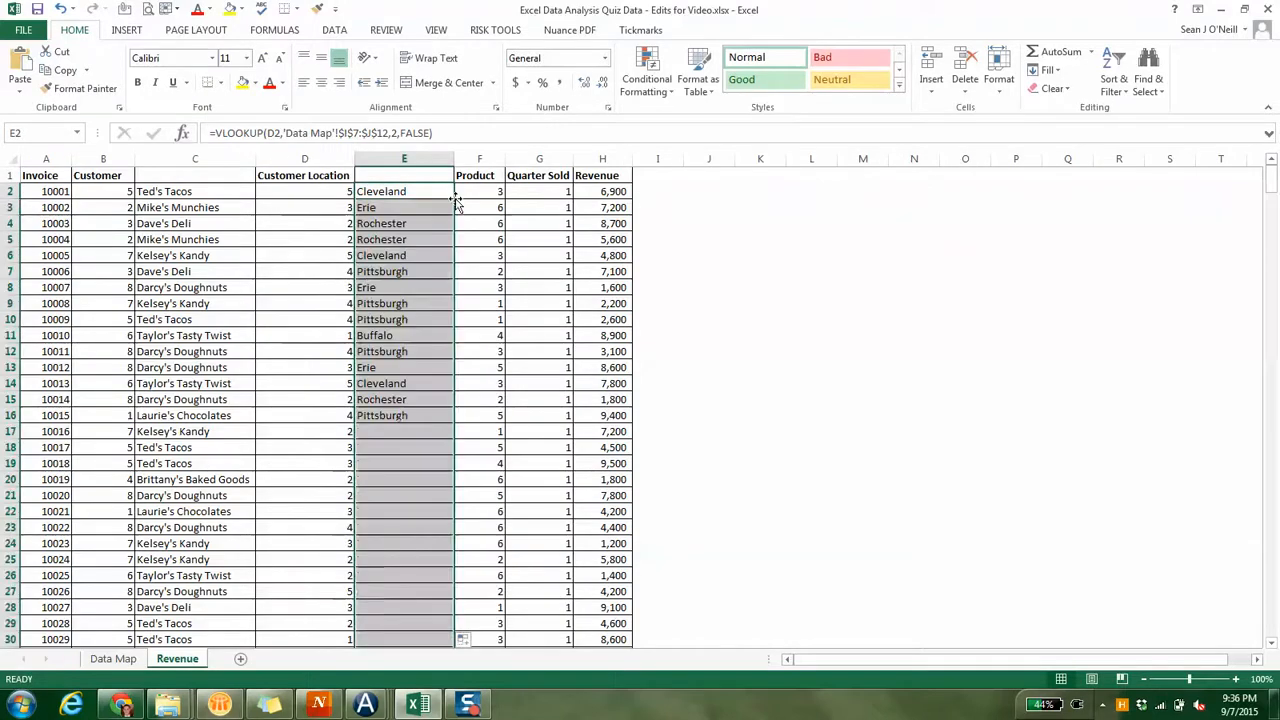
{"action": "left_click", "coordinate": [370, 425]}
{"action": "key", "text": "Up"}
{"action": "key", "text": "Up"}
{"action": "key", "text": "Up"}
{"action": "key", "text": "Up"}
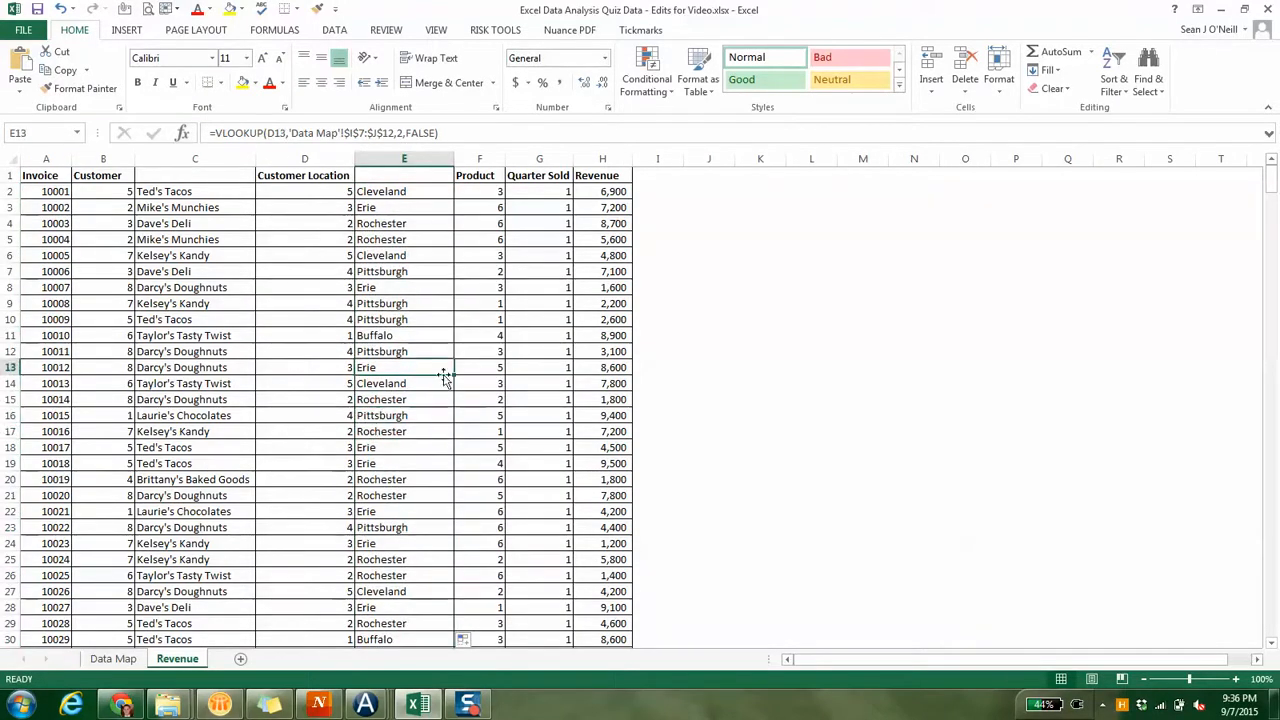
- Insert a blank column between Product and Quarter Sold on the Revenue sheet
{"action": "left_click", "coordinate": [536, 161]}
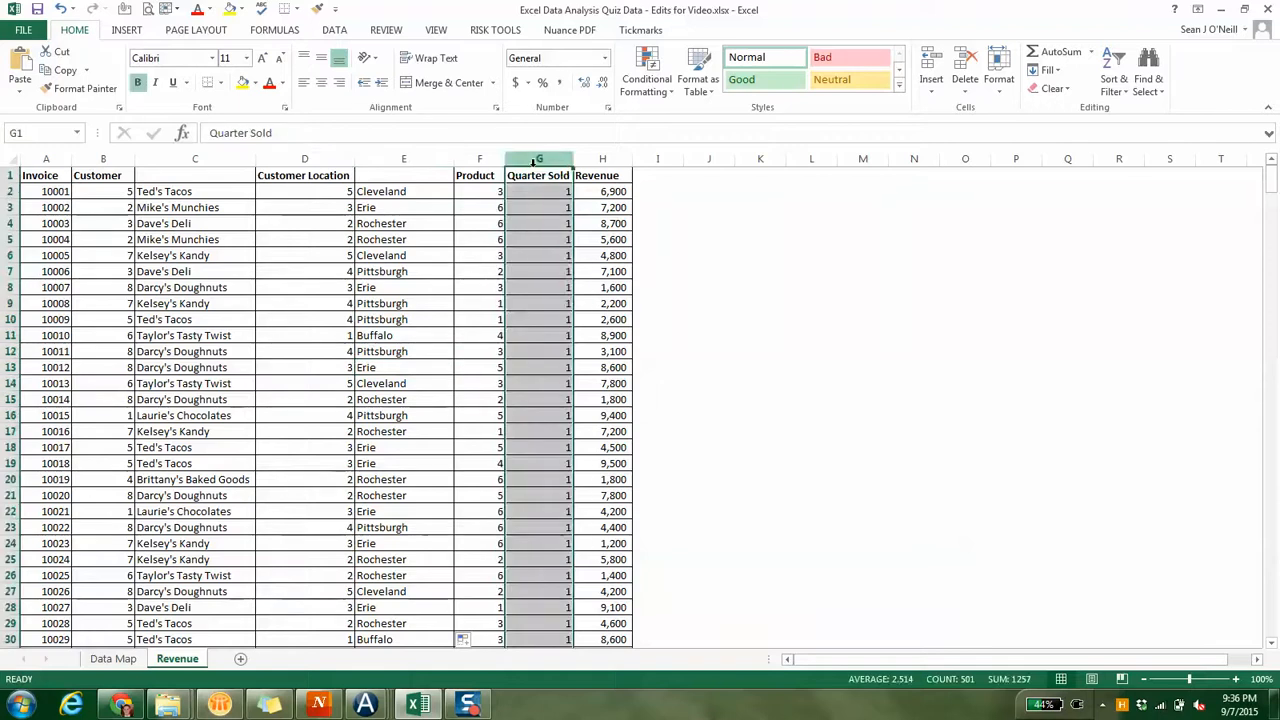
{"action": "key", "text": "ctrl+shift+plus"}
{"action": "key", "text": "Down"}
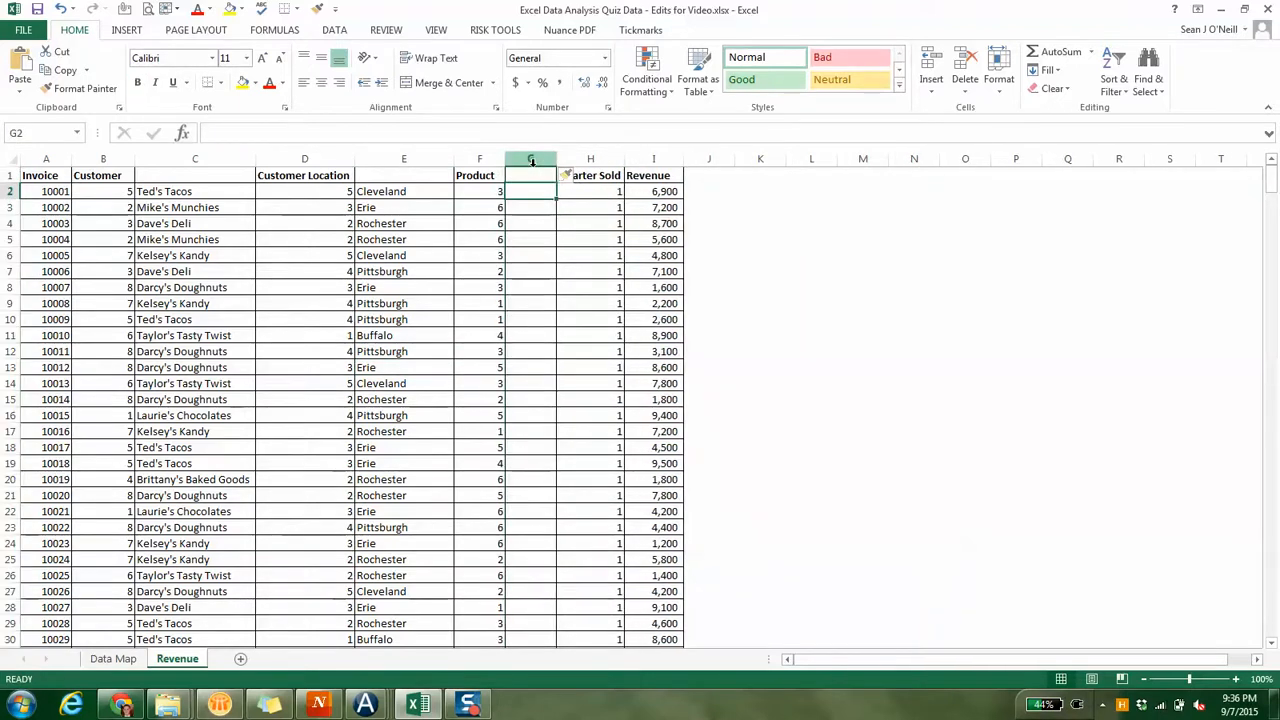
- Enter a VLOOKUP in G2 for F2 with absolute table array $F$7:$G$13 on the Data Map sheet, column index 2 and FALSE
{"action": "type", "text": "=vlo"}
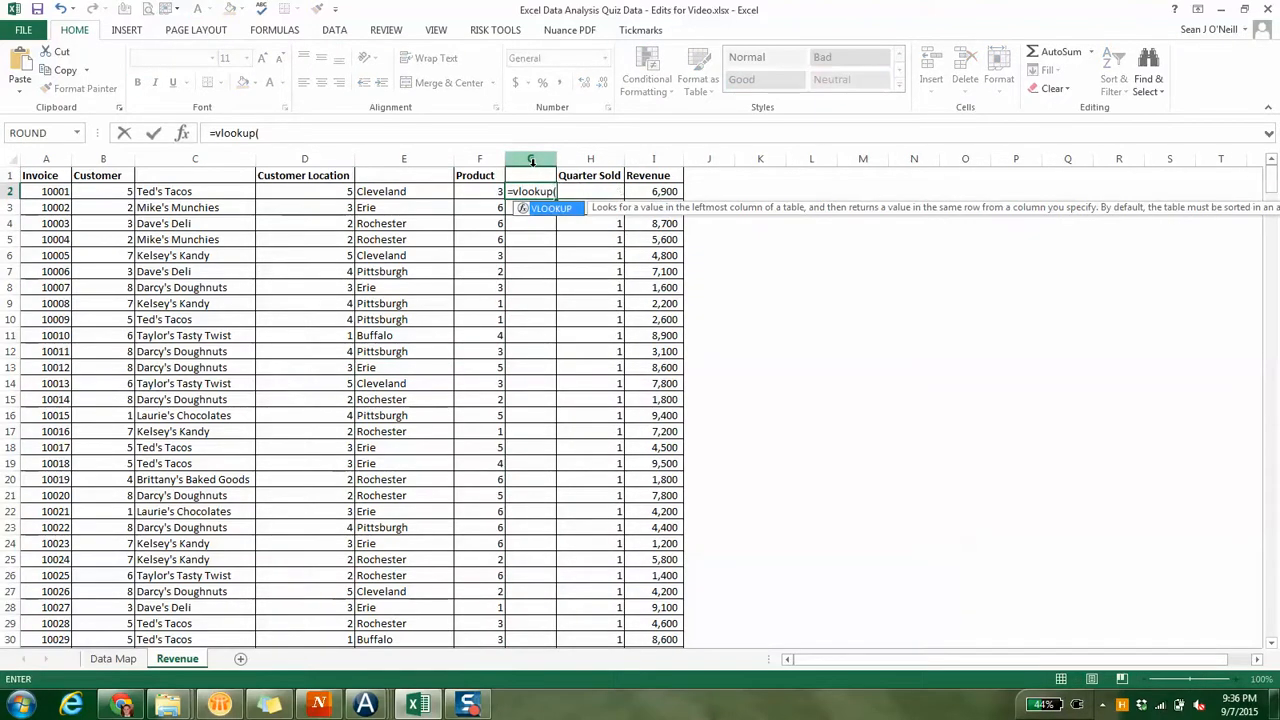
{"action": "type", "text": "okup("}
{"action": "key", "text": "Left"}
{"action": "type", "text": ","}
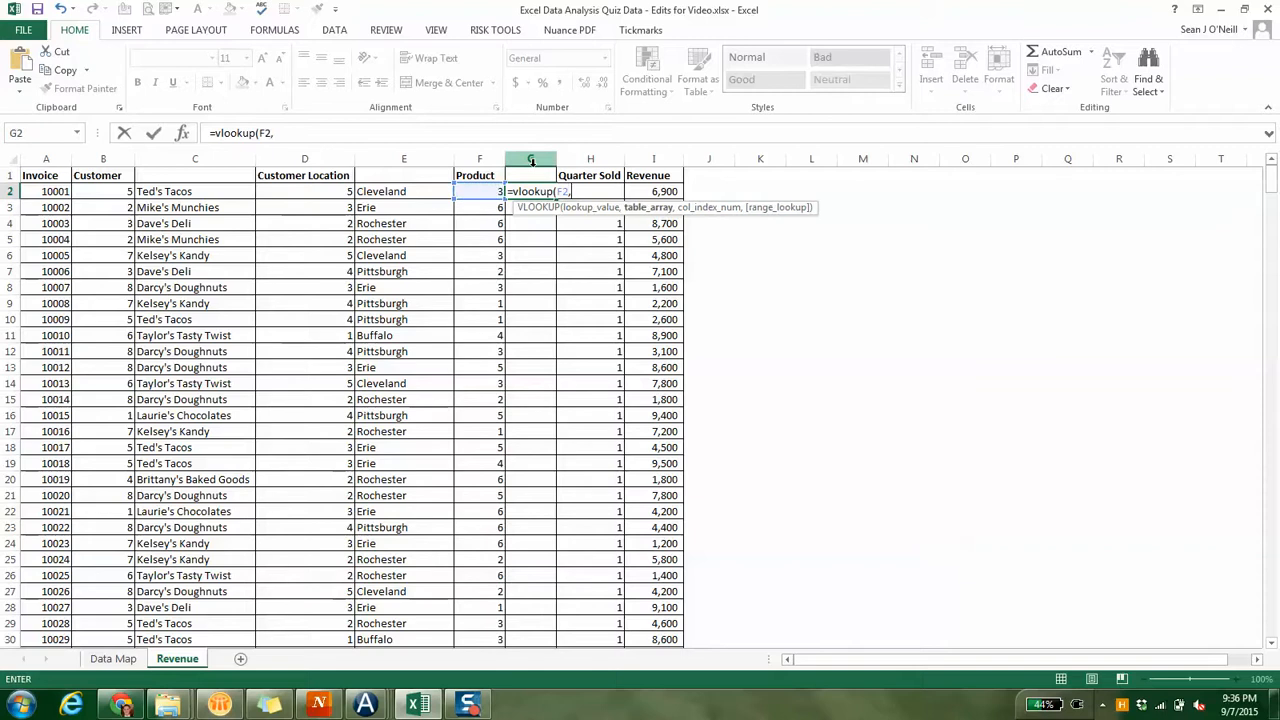
{"action": "key", "text": "ctrl+Page_Up"}
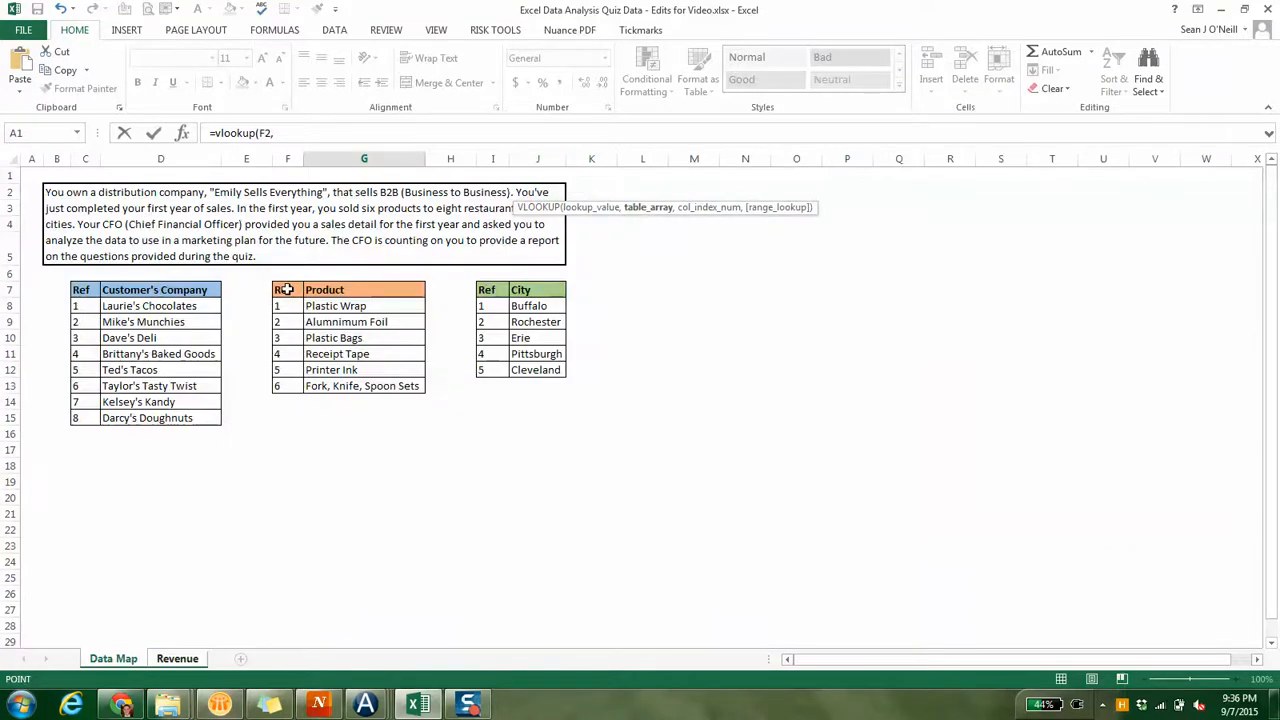
{"action": "left_click_drag", "start_coordinate": [303, 306], "coordinate": [377, 380]}
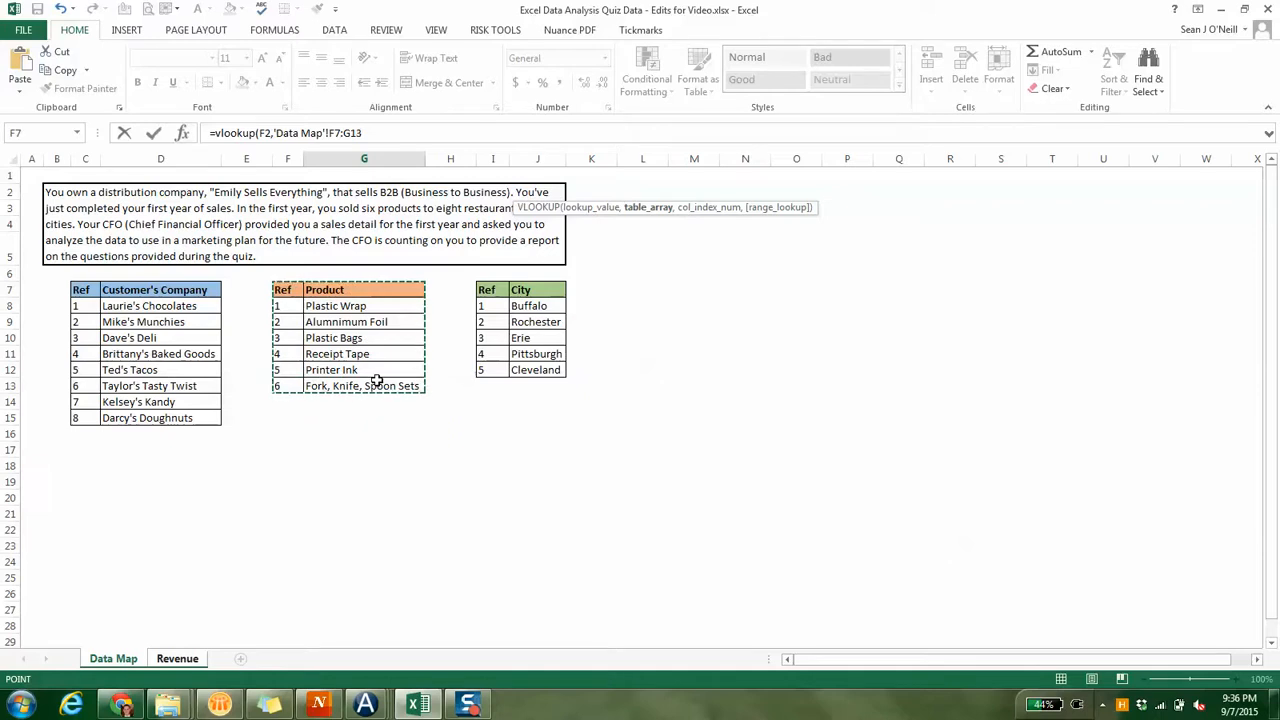
{"action": "type", "text": ",2,false"}
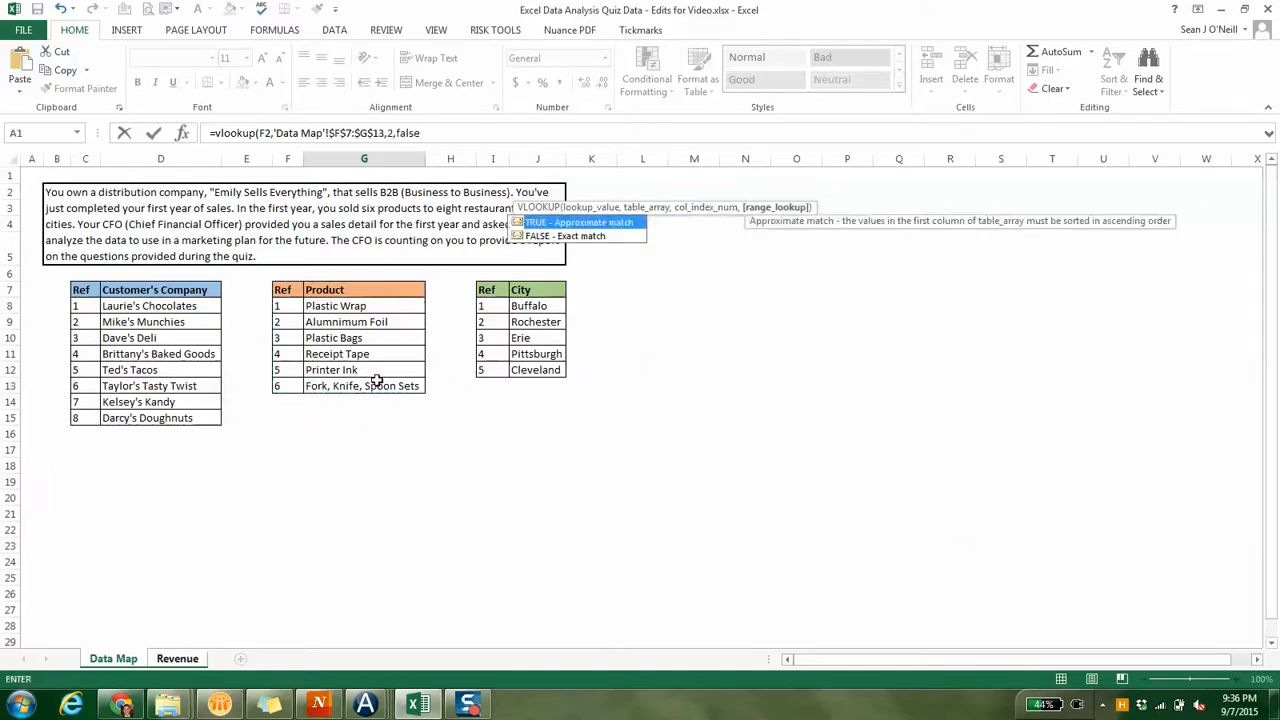
{"action": "key", "text": "Return"}
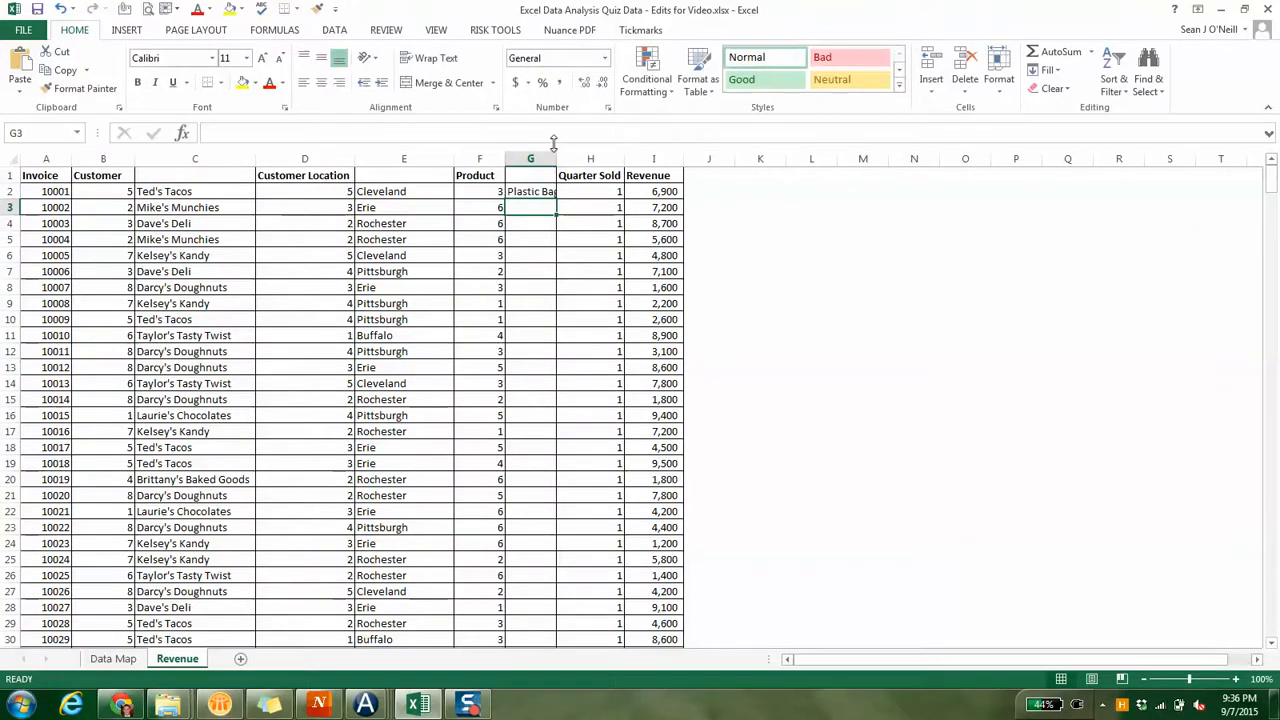
- Fill the G2 product lookup down column G for all invoice rows and auto-fit the column width
{"action": "double_click", "coordinate": [556, 159]}
{"action": "left_click", "coordinate": [551, 188]}
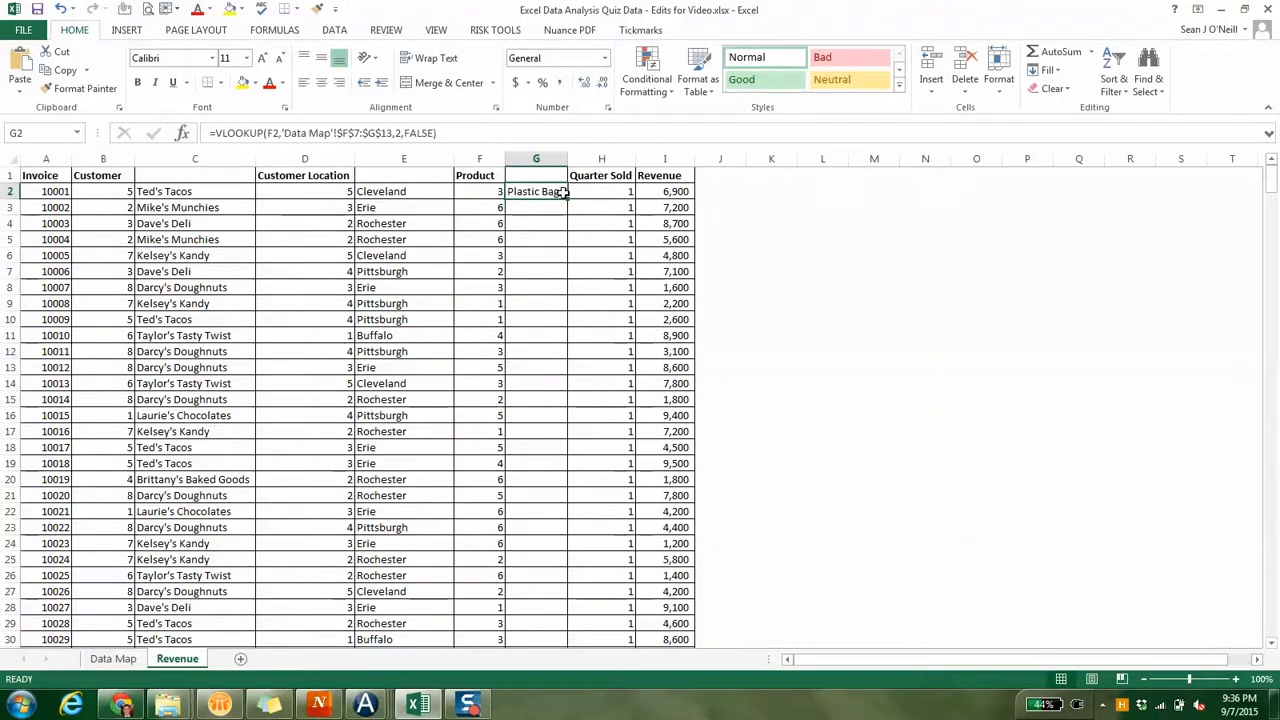
{"action": "double_click", "coordinate": [567, 199]}
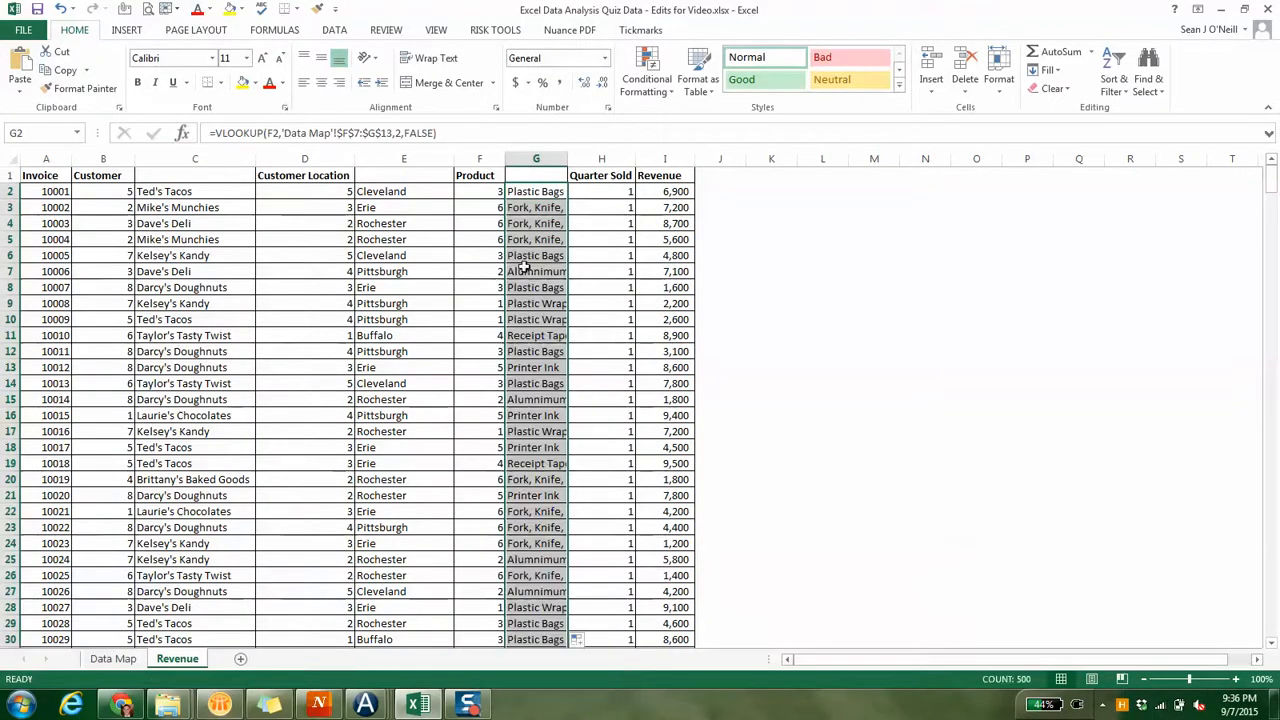
{"action": "double_click", "coordinate": [566, 159]}
{"action": "left_click", "coordinate": [565, 223]}
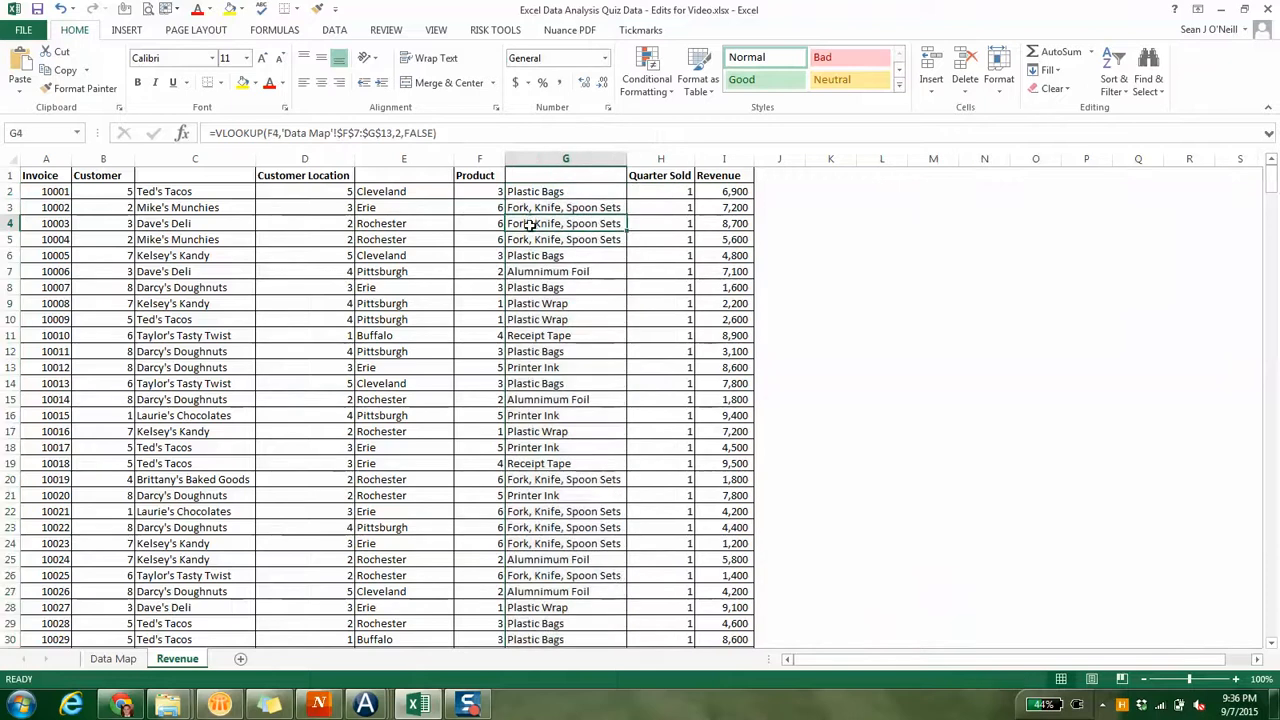
{"action": "left_click", "coordinate": [479, 158]}
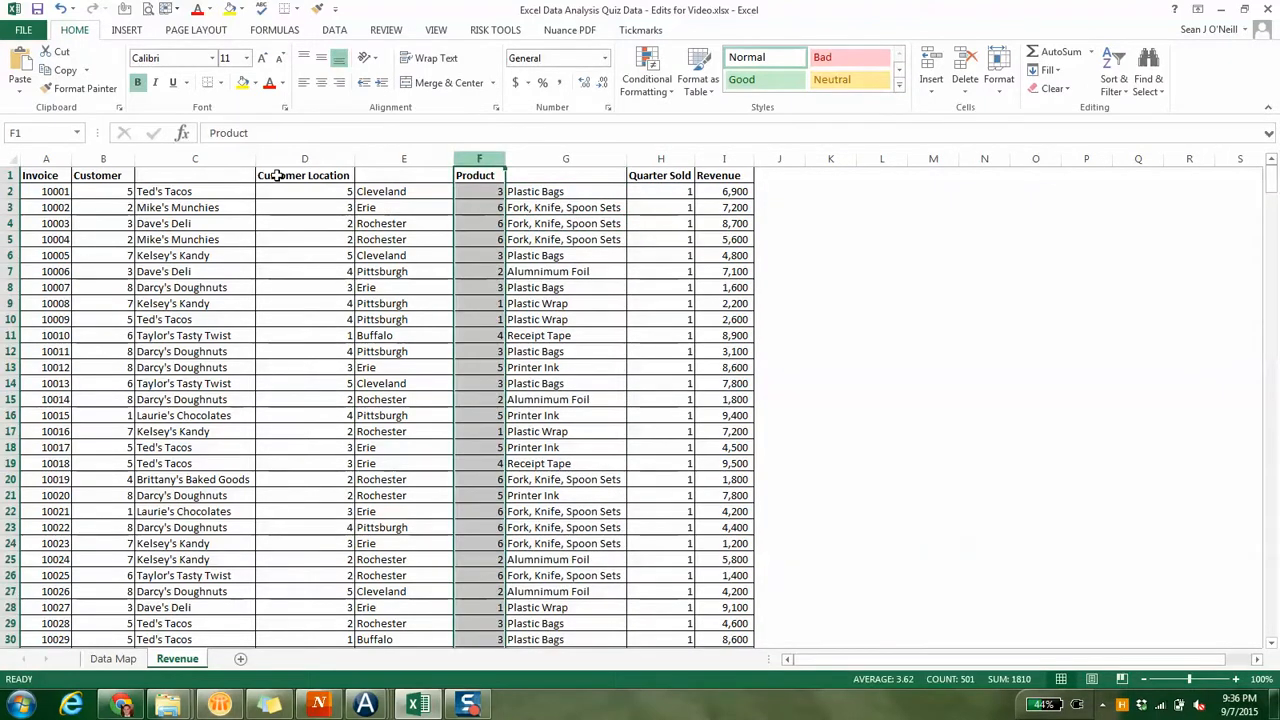
{"action": "left_click", "coordinate": [305, 158], "text": "ctrl"}
{"action": "left_click", "coordinate": [125, 158], "text": "ctrl"}
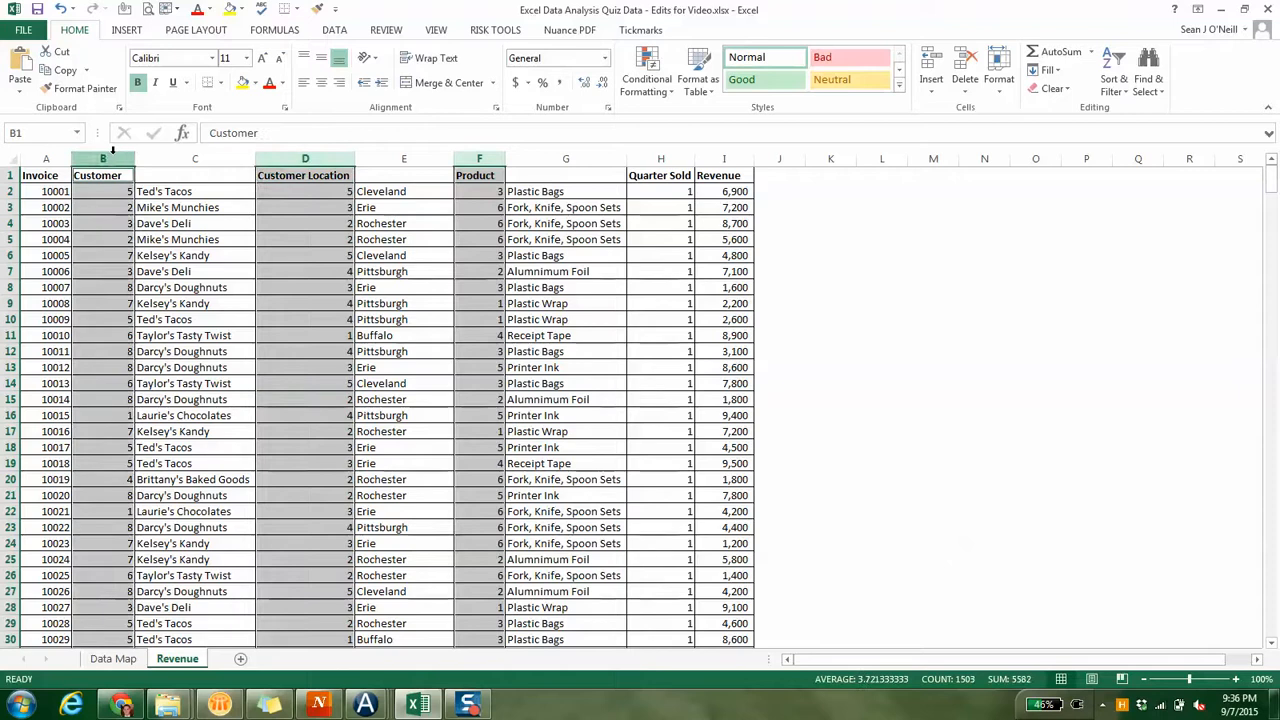
{"action": "left_click", "coordinate": [105, 190]}
- Copy the Customer, Customer Location and Product headers into C1, E1 and G1 above their lookup columns
{"action": "left_click", "coordinate": [108, 175]}
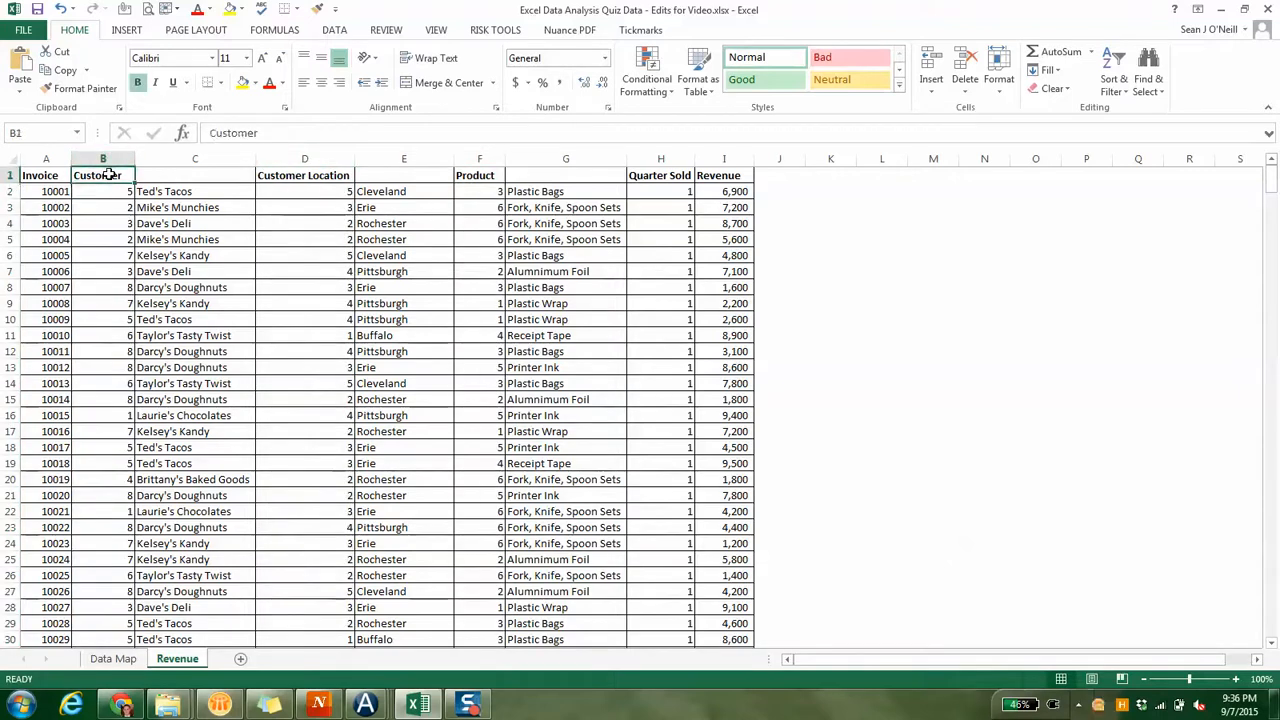
{"action": "key", "text": "ctrl+c"}
{"action": "key", "text": "Right"}
{"action": "key", "text": "ctrl+v"}
{"action": "key", "text": "Right"}
{"action": "key", "text": "ctrl+c"}
{"action": "key", "text": "Right"}
{"action": "key", "text": "ctrl+v"}
{"action": "key", "text": "Right"}
{"action": "key", "text": "ctrl+c"}
{"action": "key", "text": "Right"}
{"action": "key", "text": "ctrl+v"}
- Clear the original headers in F1, D1 and B1 above the reference number columns
{"action": "key", "text": "Left"}
{"action": "key", "text": "Delete"}
{"action": "key", "text": "Left"}
{"action": "key", "text": "Left"}
{"action": "key", "text": "Left"}
{"action": "key", "text": "Right"}
{"action": "key", "text": "Delete"}
{"action": "key", "text": "Left"}
{"action": "key", "text": "Left"}
{"action": "key", "text": "Delete"}
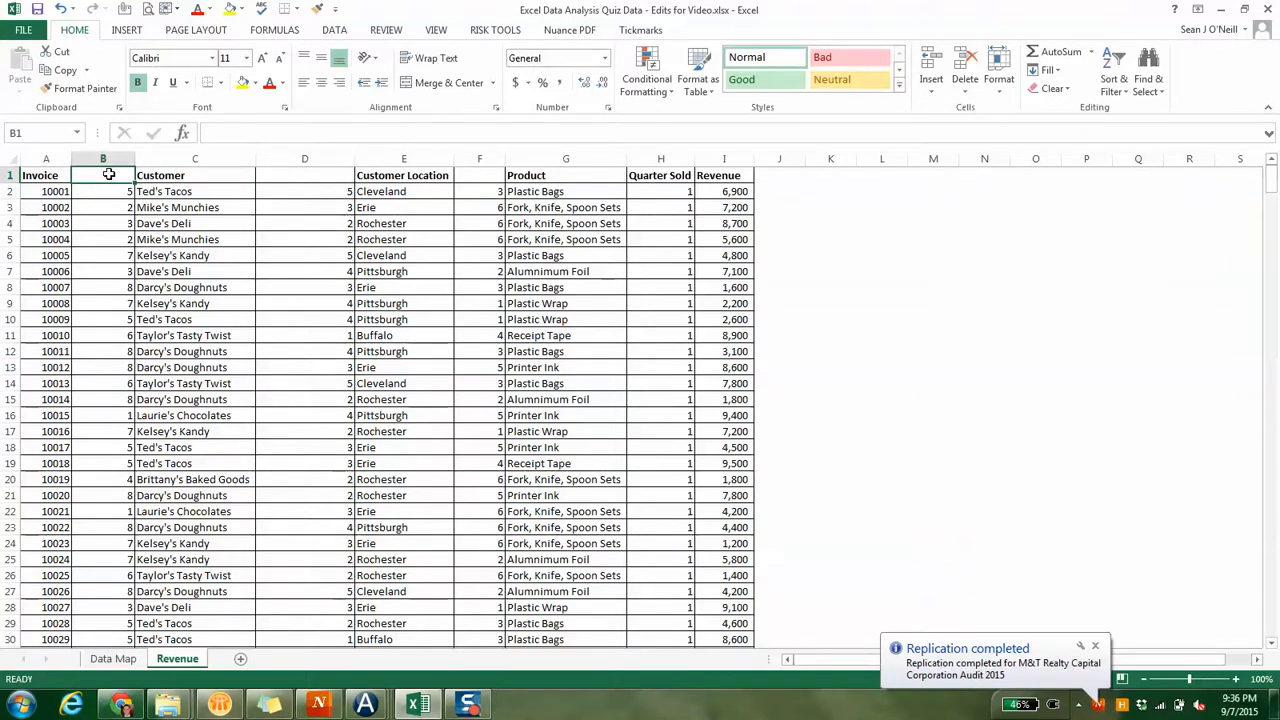
- Inspect the customer lookup formulas in C2 and C4 of the Revenue sheet
{"action": "left_click", "coordinate": [163, 159]}
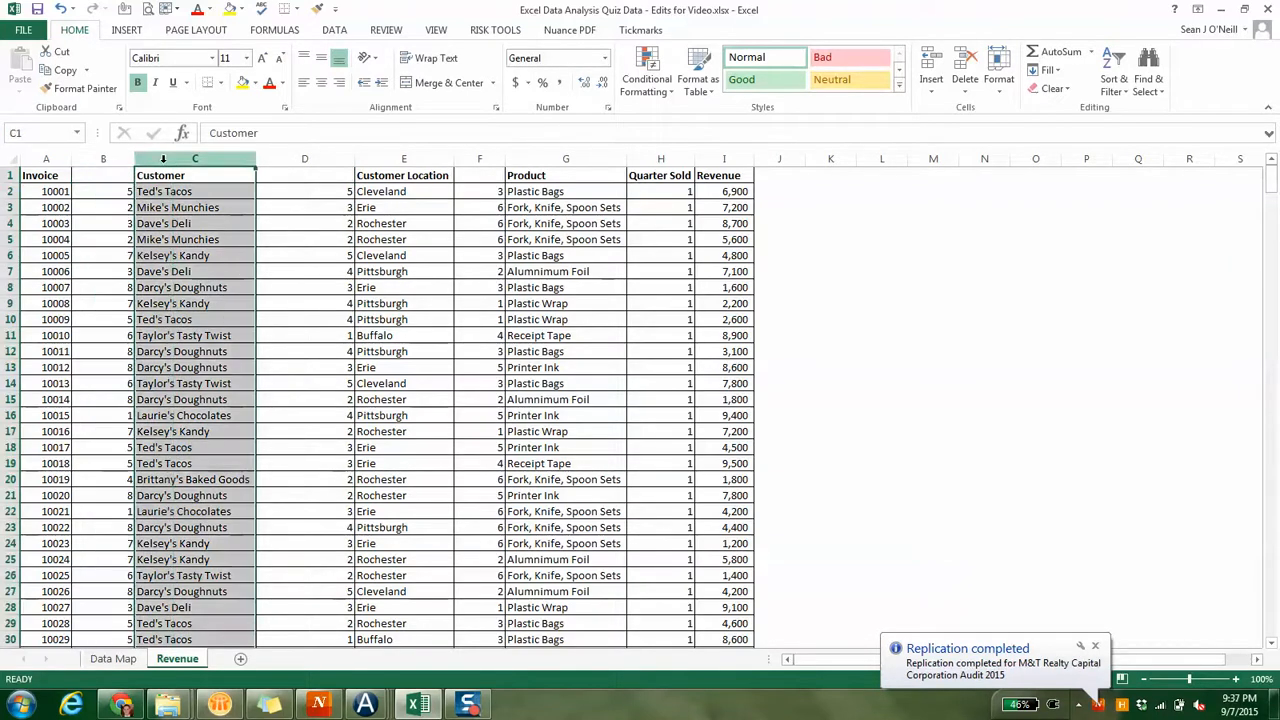
{"action": "left_click", "coordinate": [166, 191]}
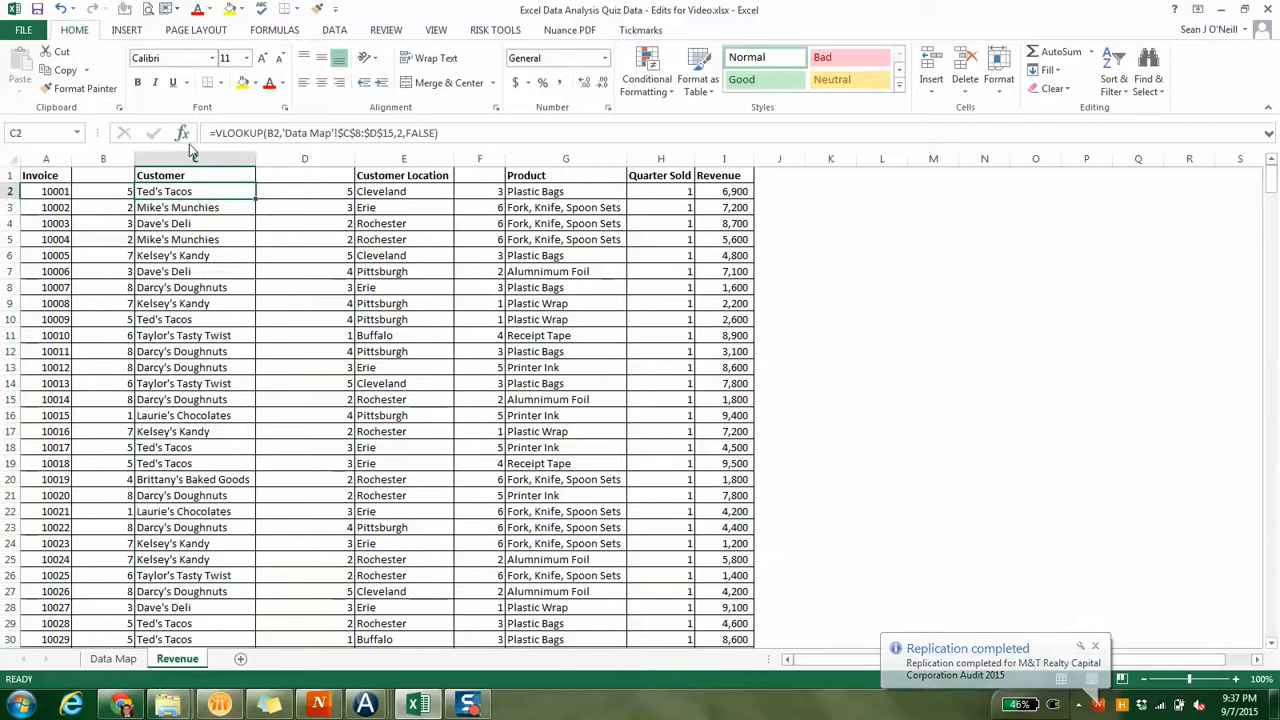
{"action": "left_click", "coordinate": [173, 224]}
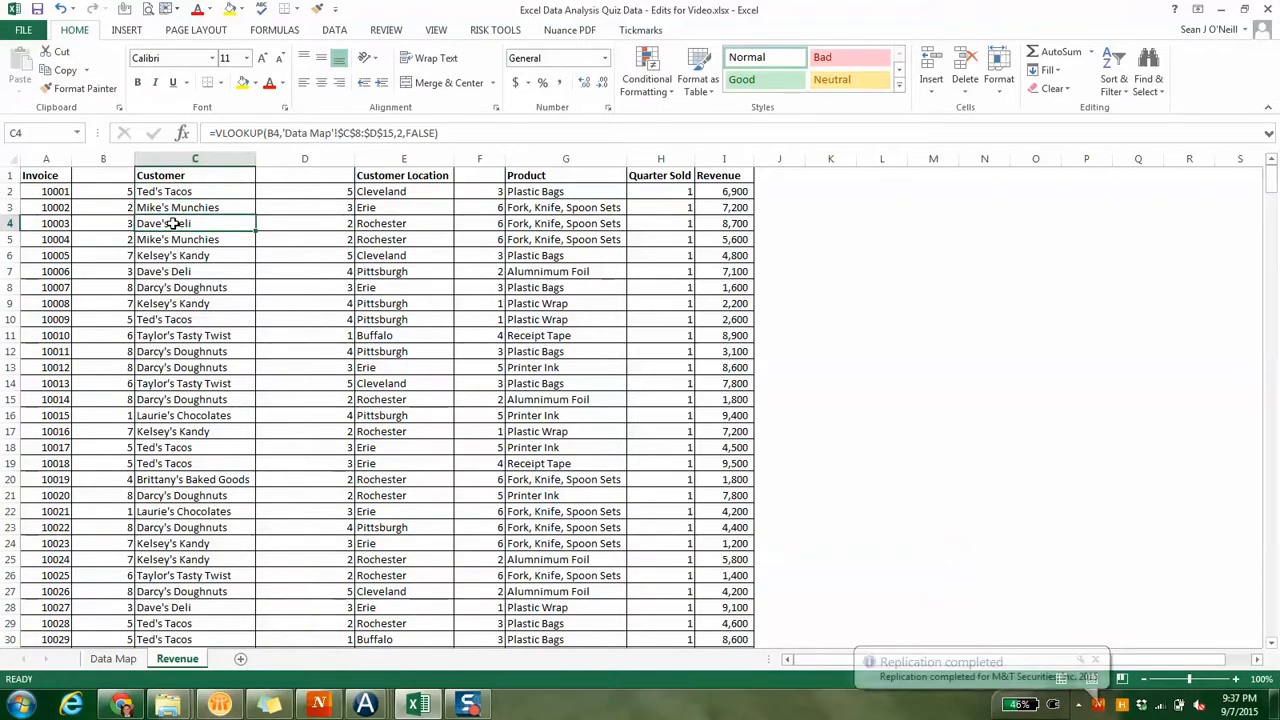
- Try deleting column B with the customer reference numbers, and undo the deletion
{"action": "left_click", "coordinate": [101, 160]}
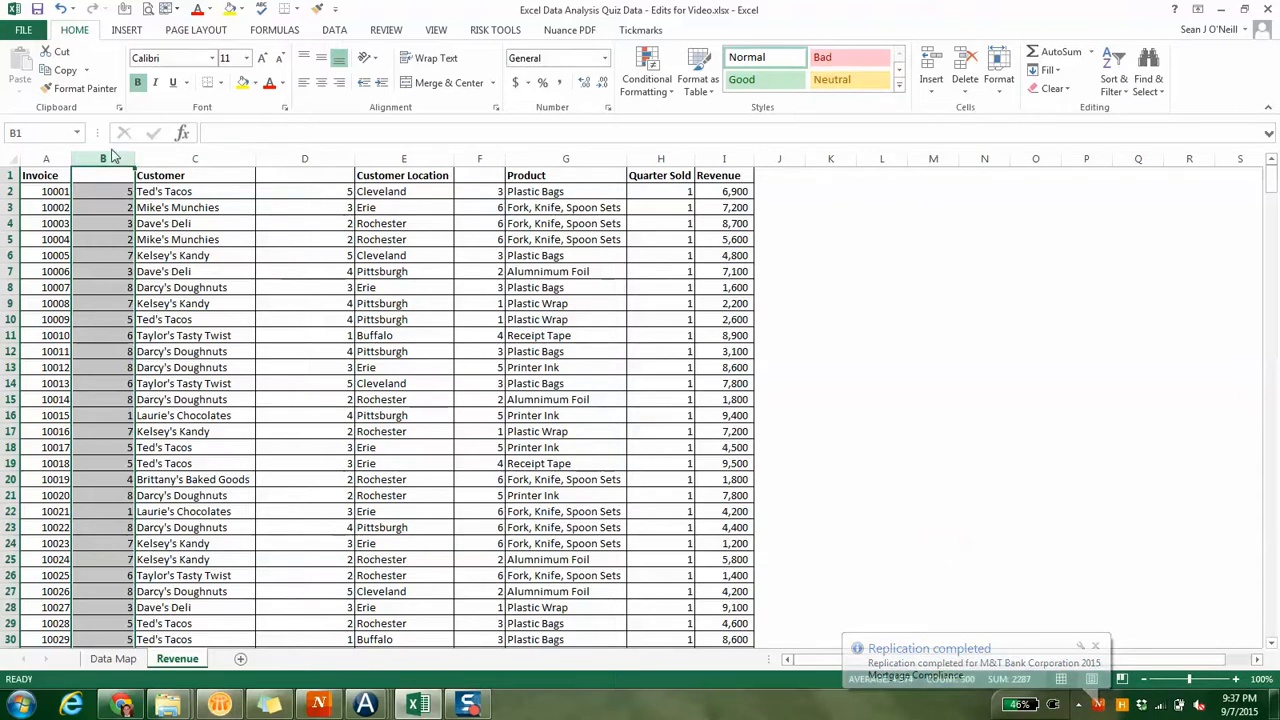
{"action": "key", "text": "ctrl+minus"}
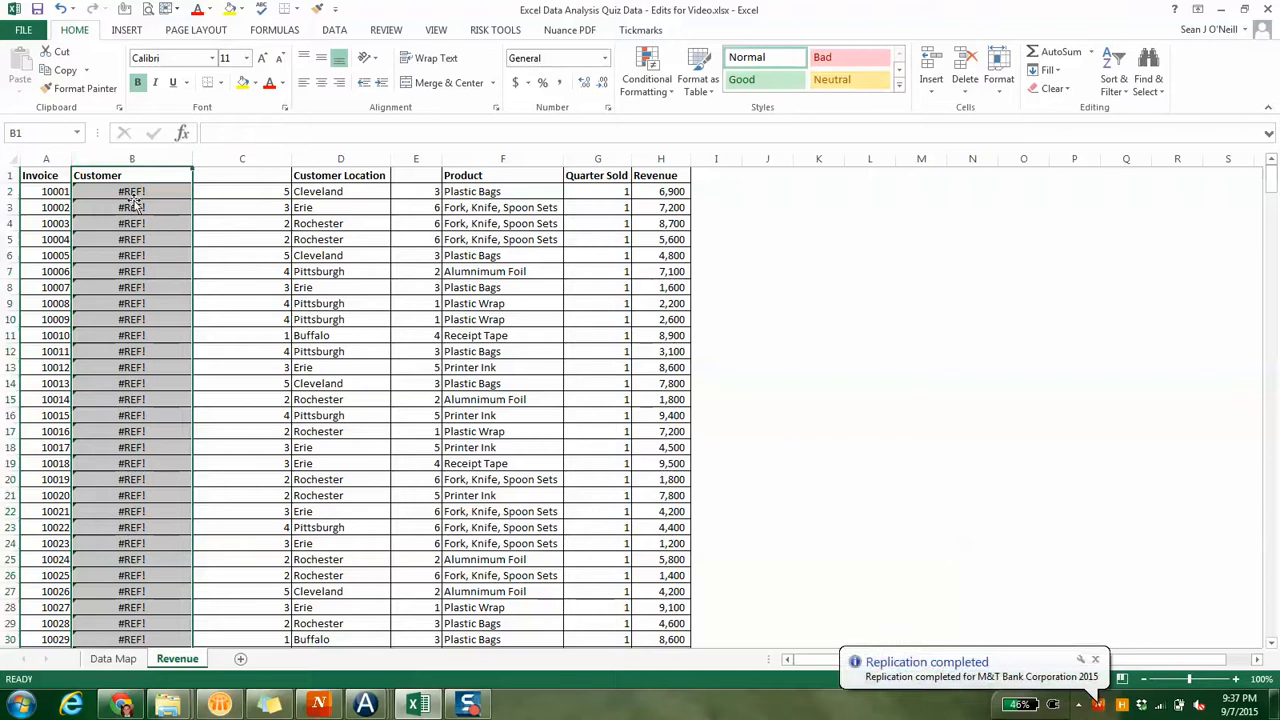
{"action": "key", "text": "ctrl+z"}
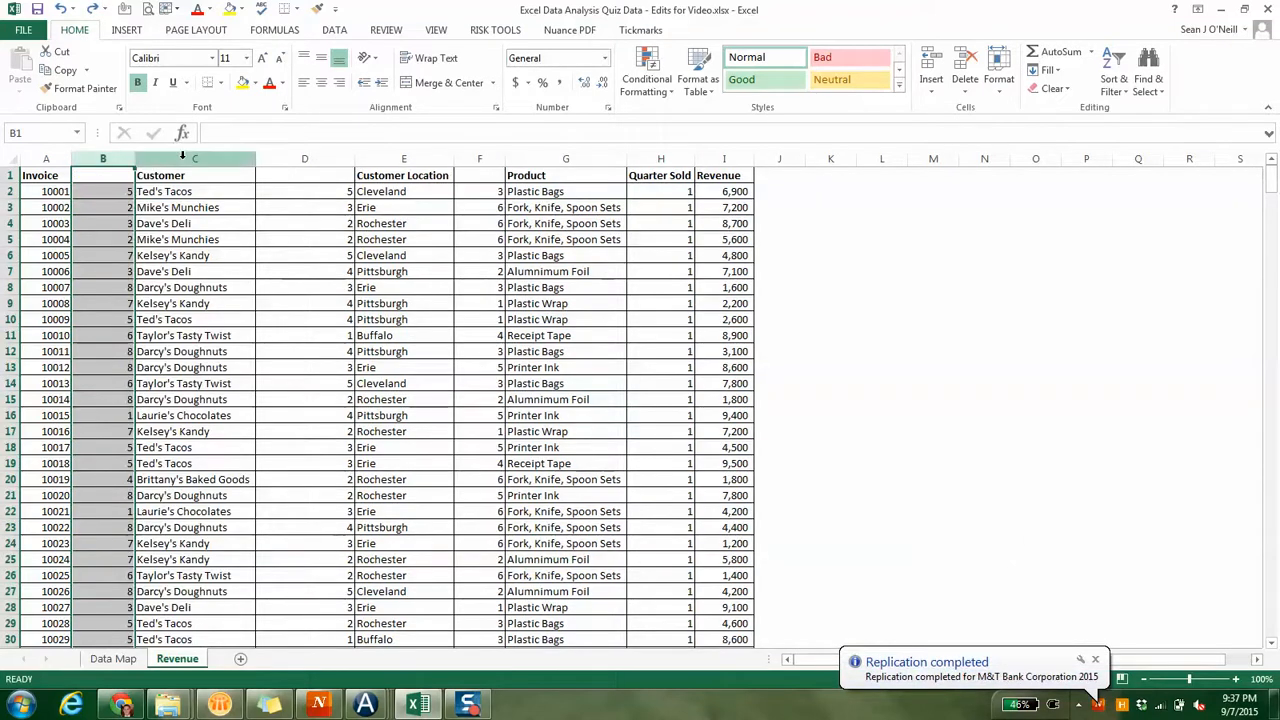
- Copy Customer column C and paste it over itself as values only, and check the contents of C5
{"action": "left_click", "coordinate": [182, 158]}
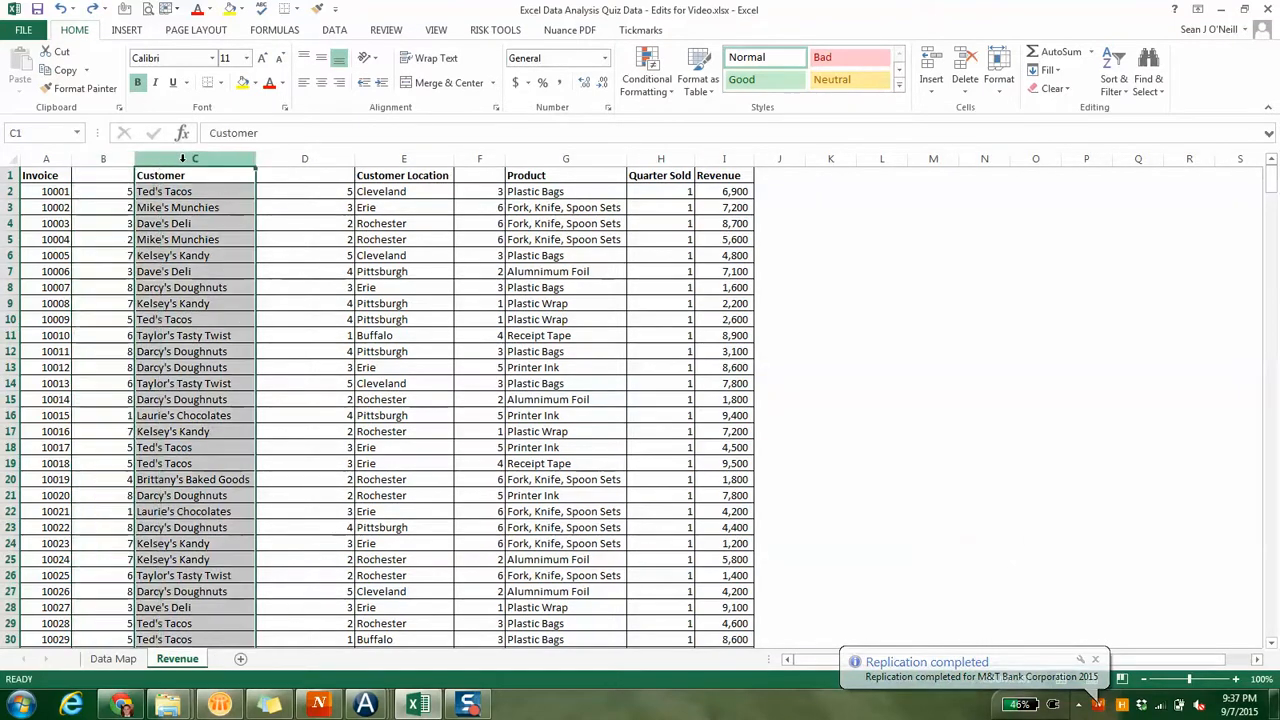
{"action": "key", "text": "ctrl+c"}
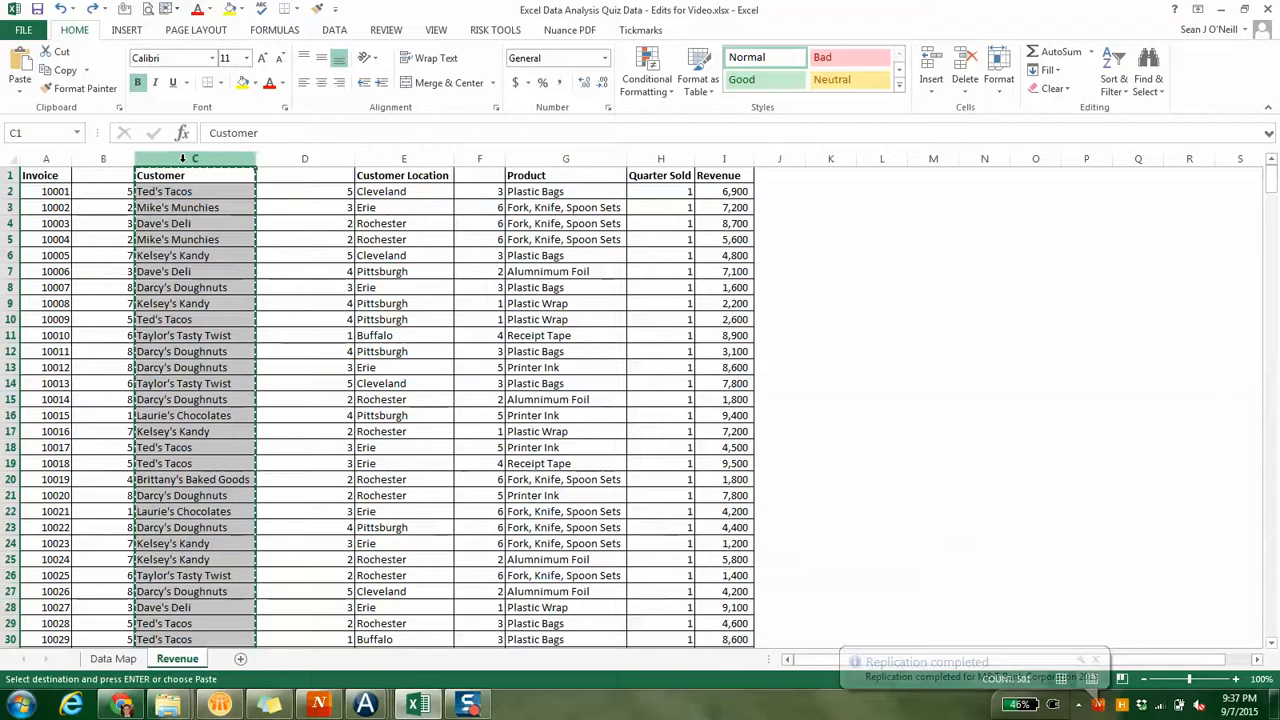
{"action": "right_click", "coordinate": [184, 162]}
{"action": "mouse_move", "coordinate": [337, 253]}
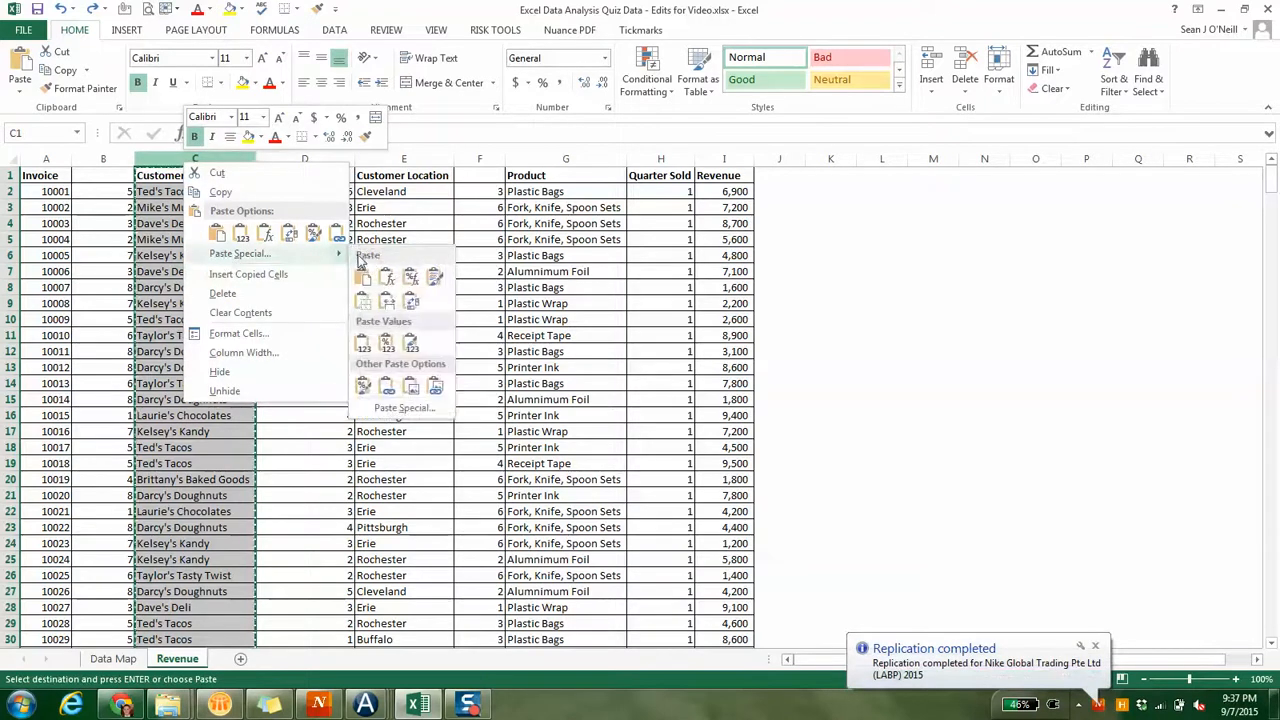
{"action": "left_click", "coordinate": [363, 343]}
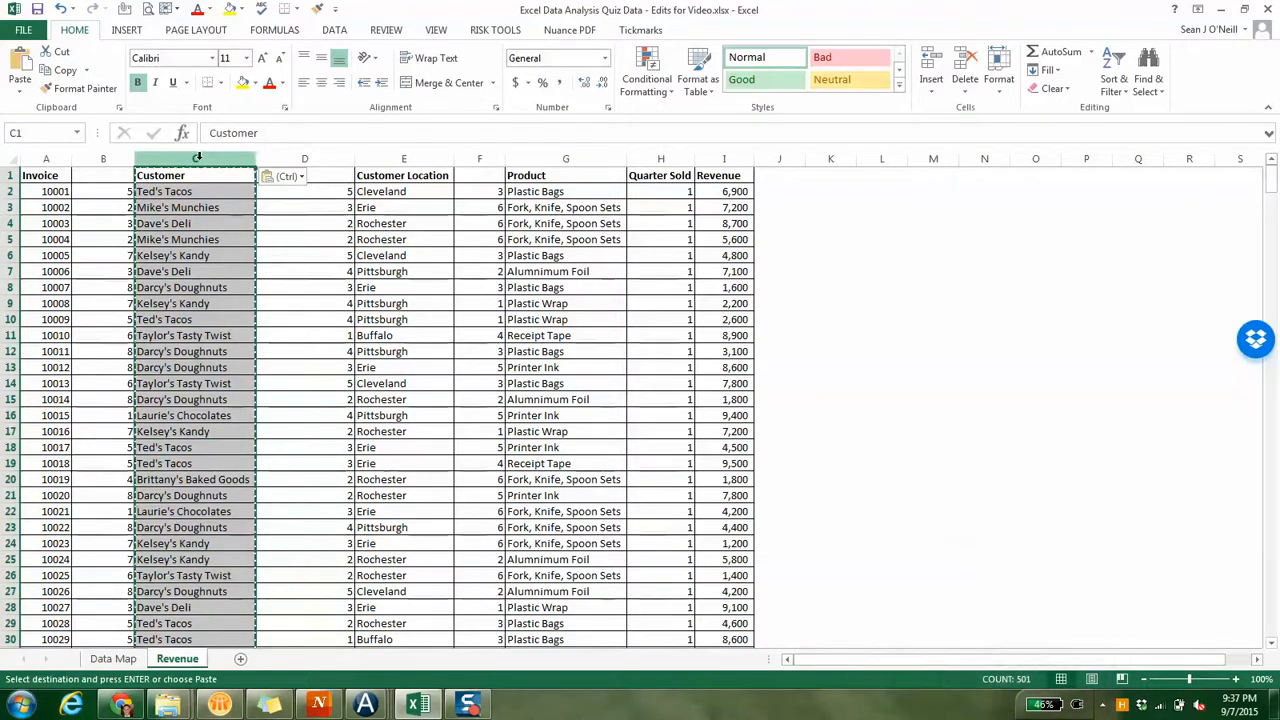
{"action": "key", "text": "ctrl"}
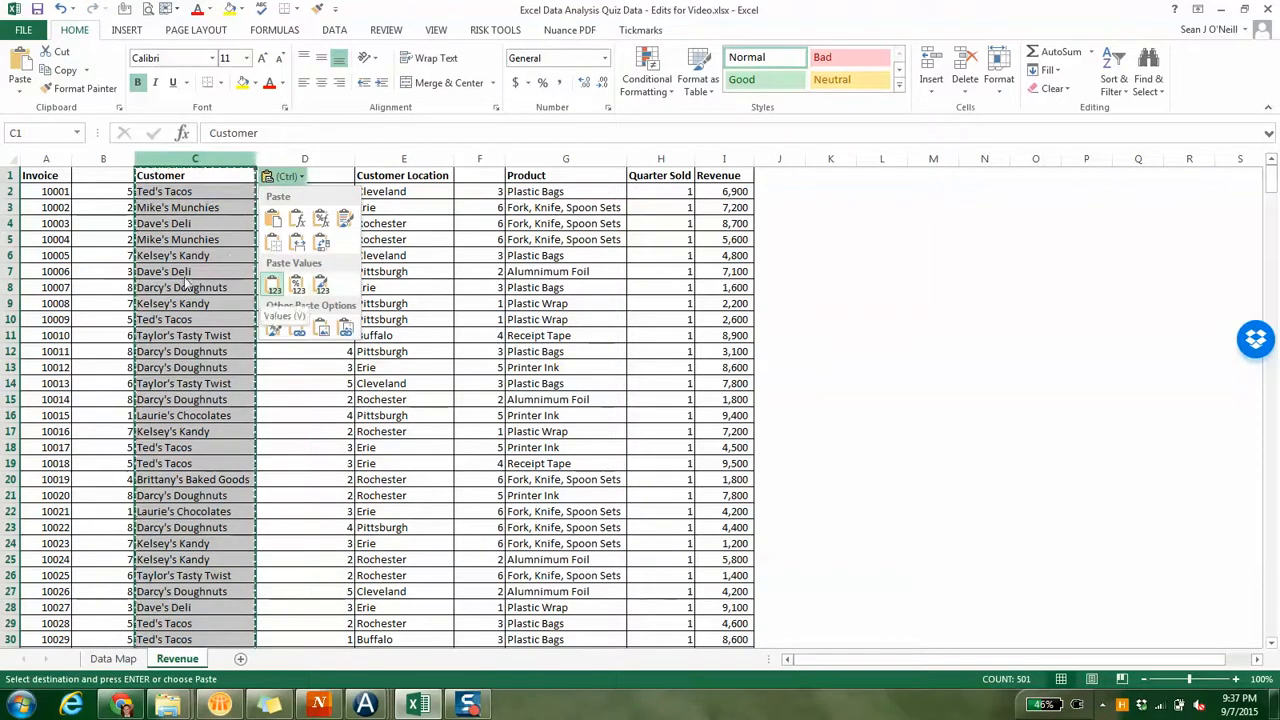
{"action": "key", "text": "v"}
{"action": "left_click", "coordinate": [219, 243]}
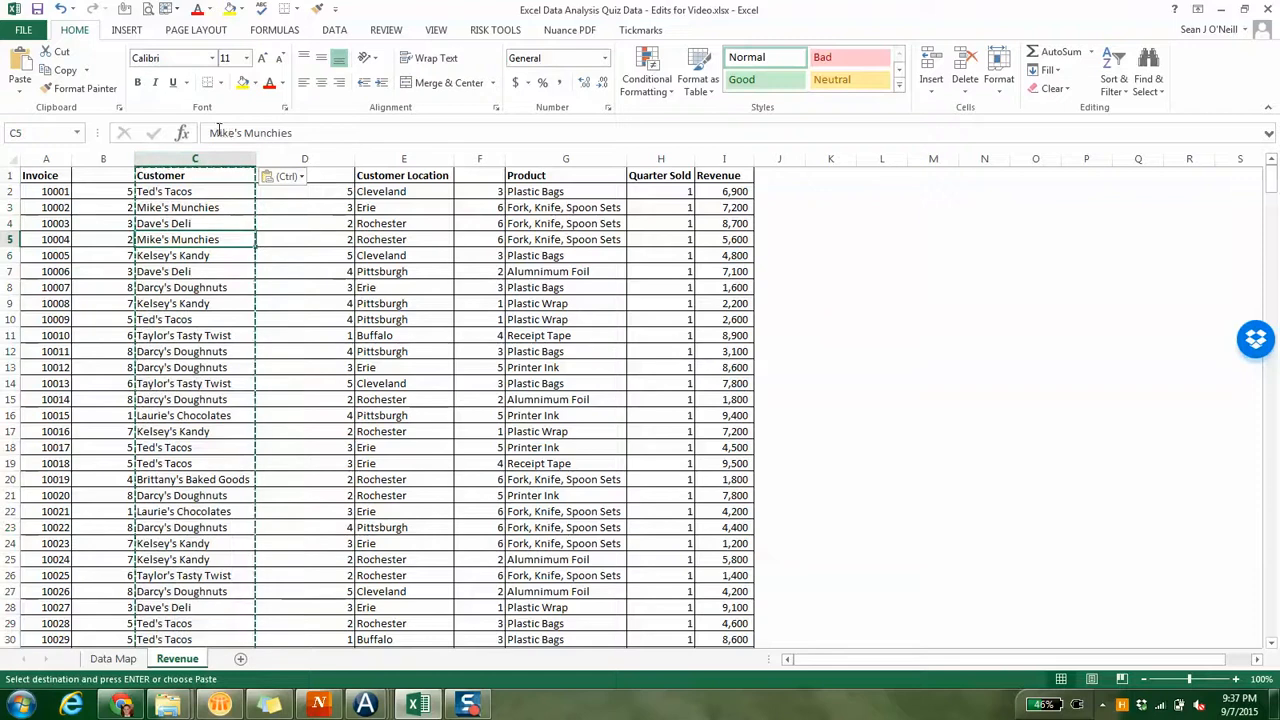
{"action": "double_click", "coordinate": [222, 133]}
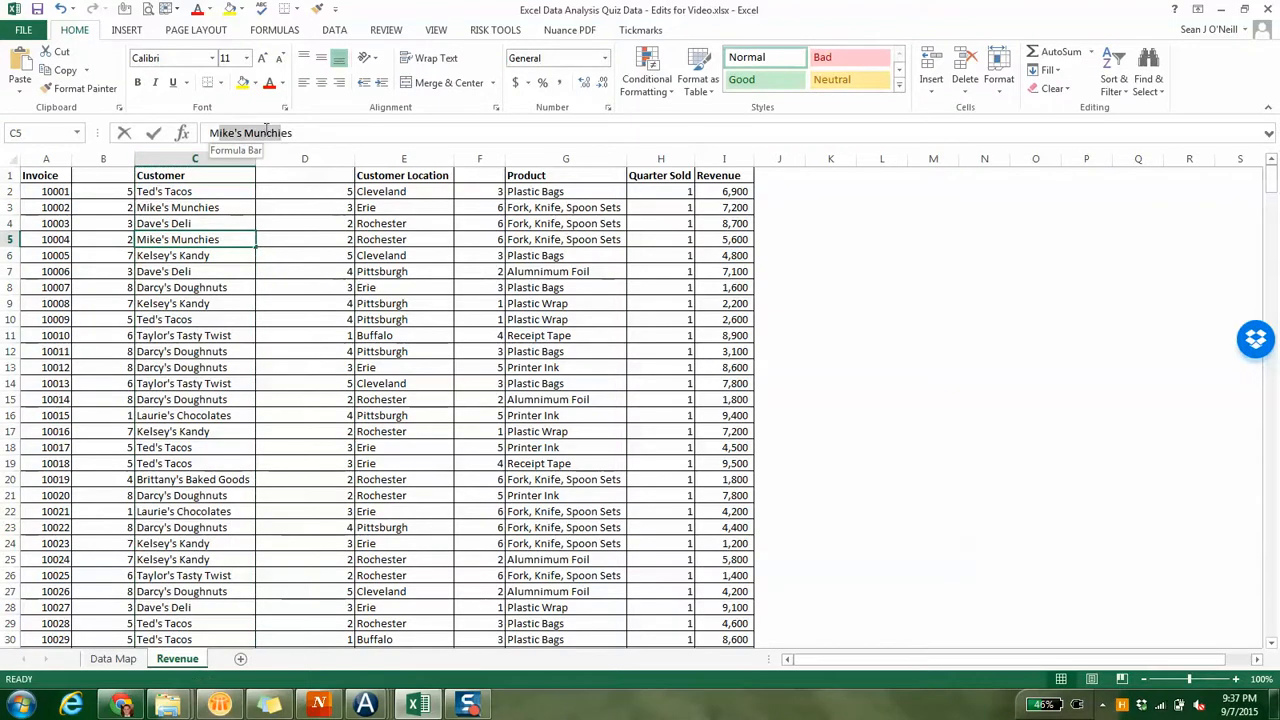
{"action": "left_click", "coordinate": [212, 132]}
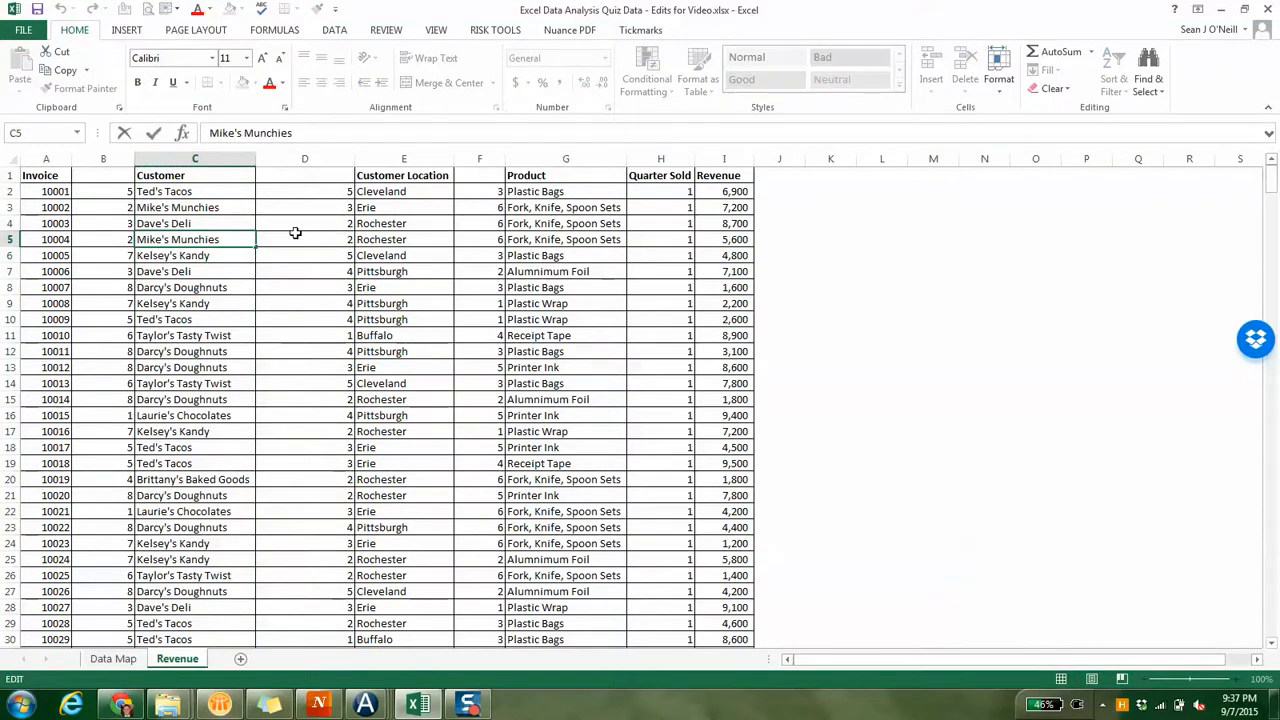
- Replace the lookup formulas in Customer Location column E with their values using Paste Special Values
{"action": "left_click", "coordinate": [295, 233]}
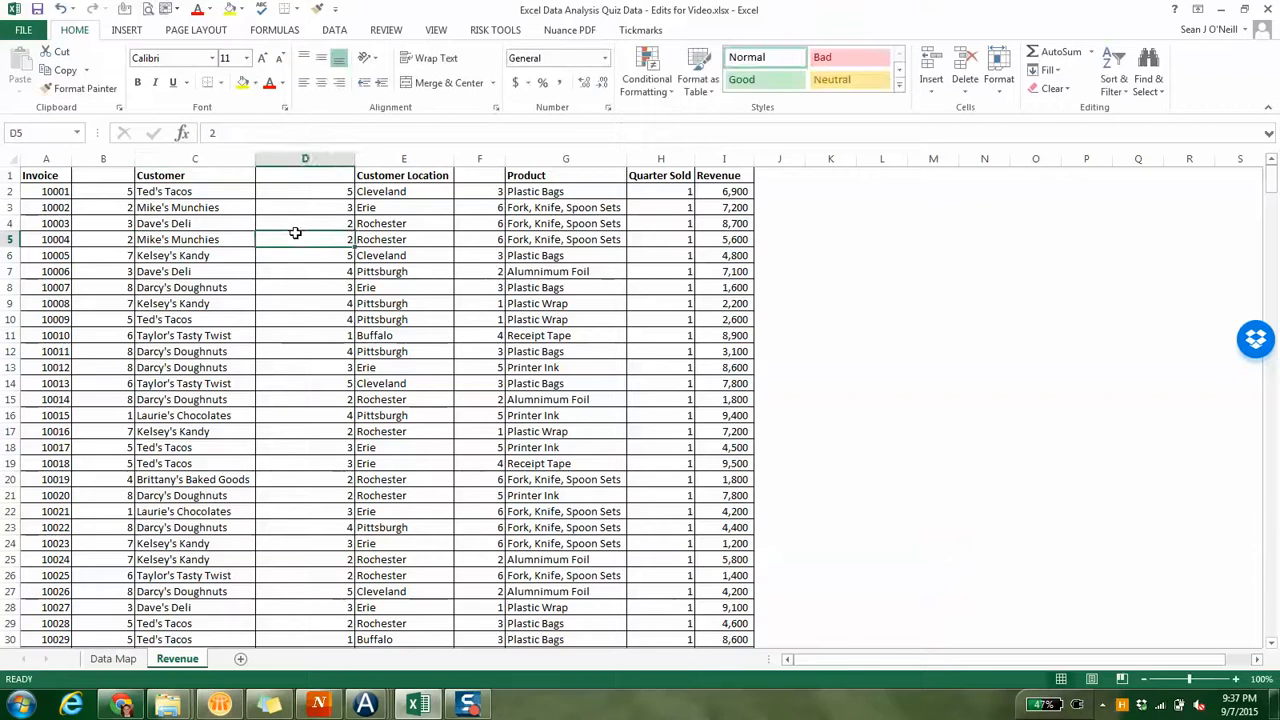
{"action": "key", "text": "Right"}
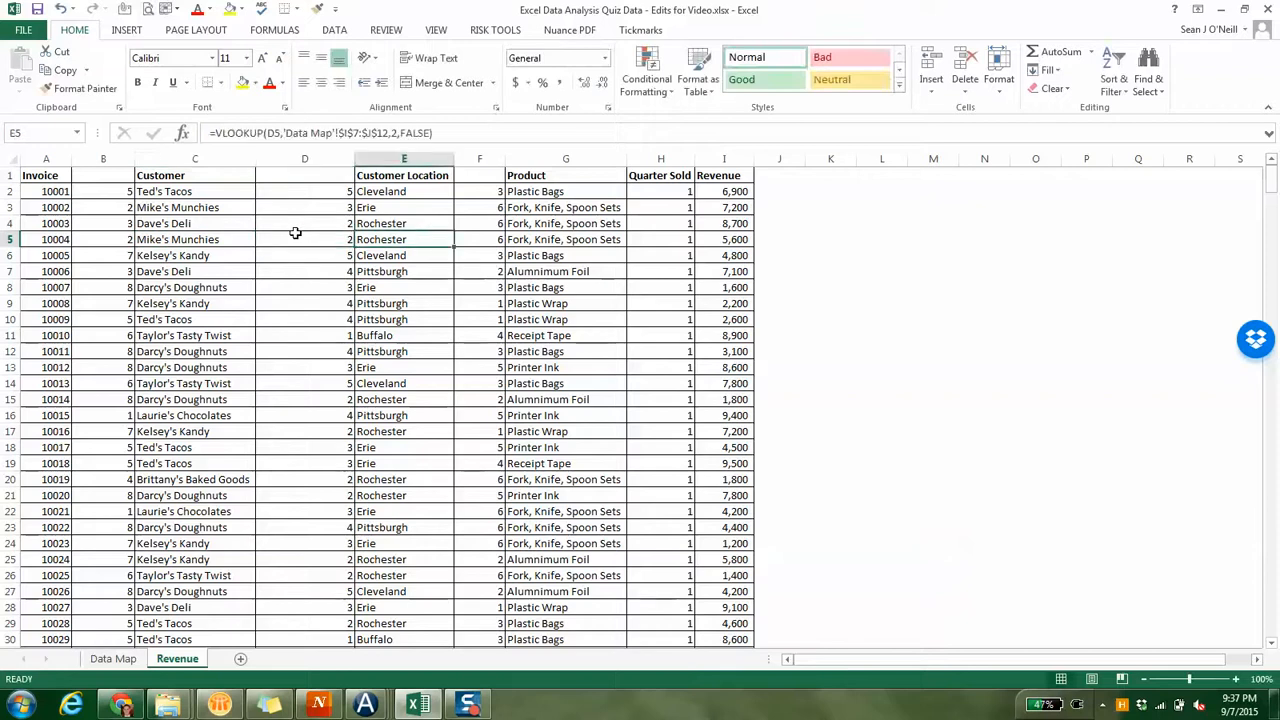
{"action": "left_click", "coordinate": [368, 152]}
{"action": "key", "text": "ctrl+c"}
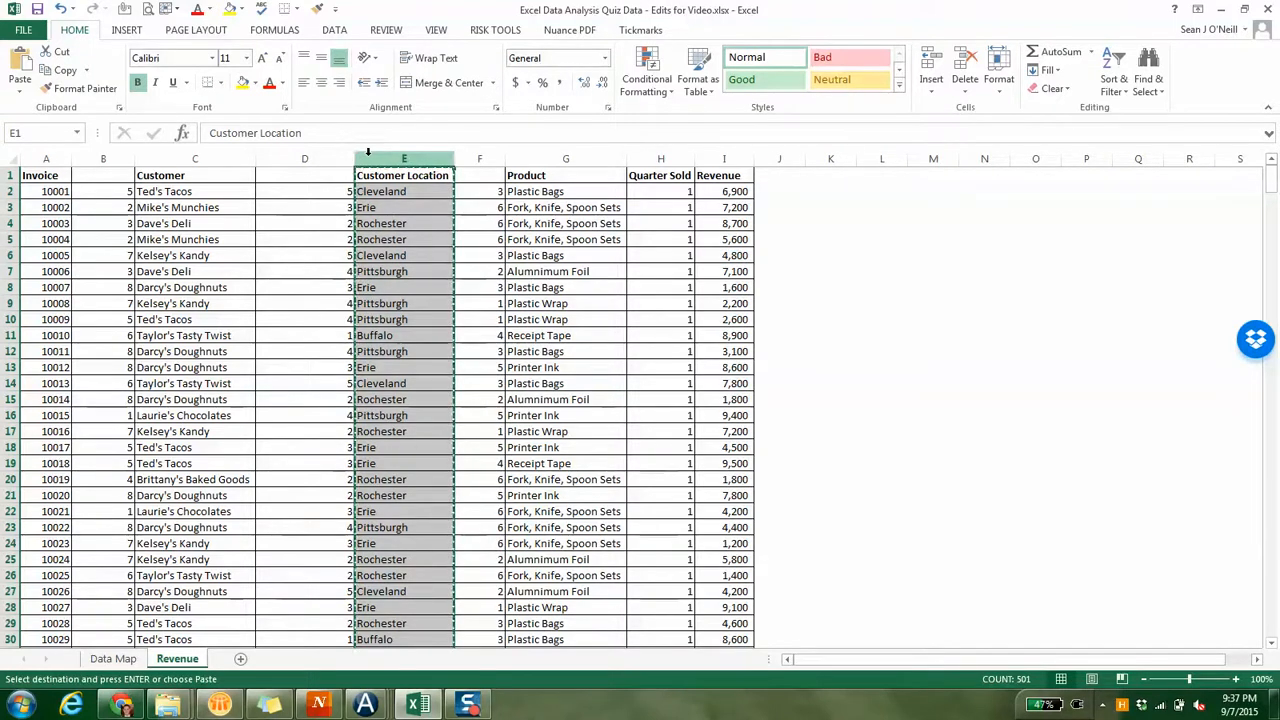
{"action": "key", "text": "alt"}
{"action": "key", "text": "e"}
{"action": "key", "text": "s"}
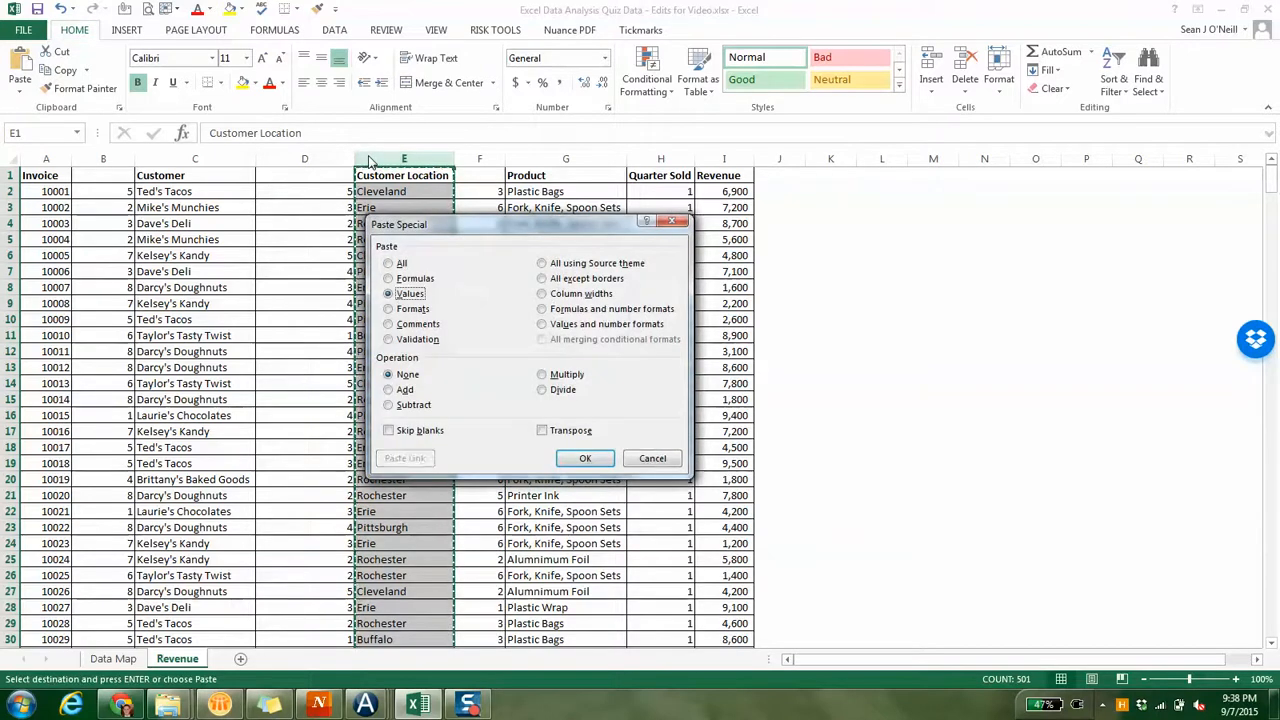
{"action": "key", "text": "Return"}
{"action": "key", "text": "Down"}
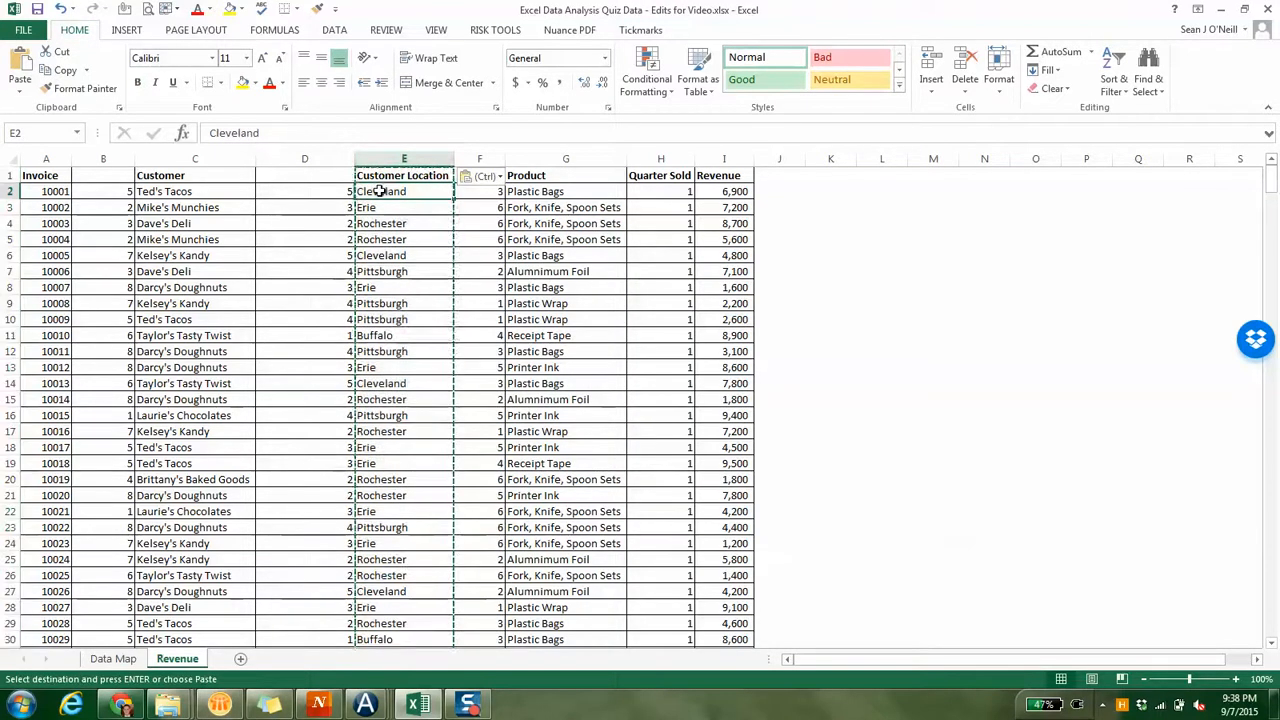
{"action": "left_click", "coordinate": [403, 158]}
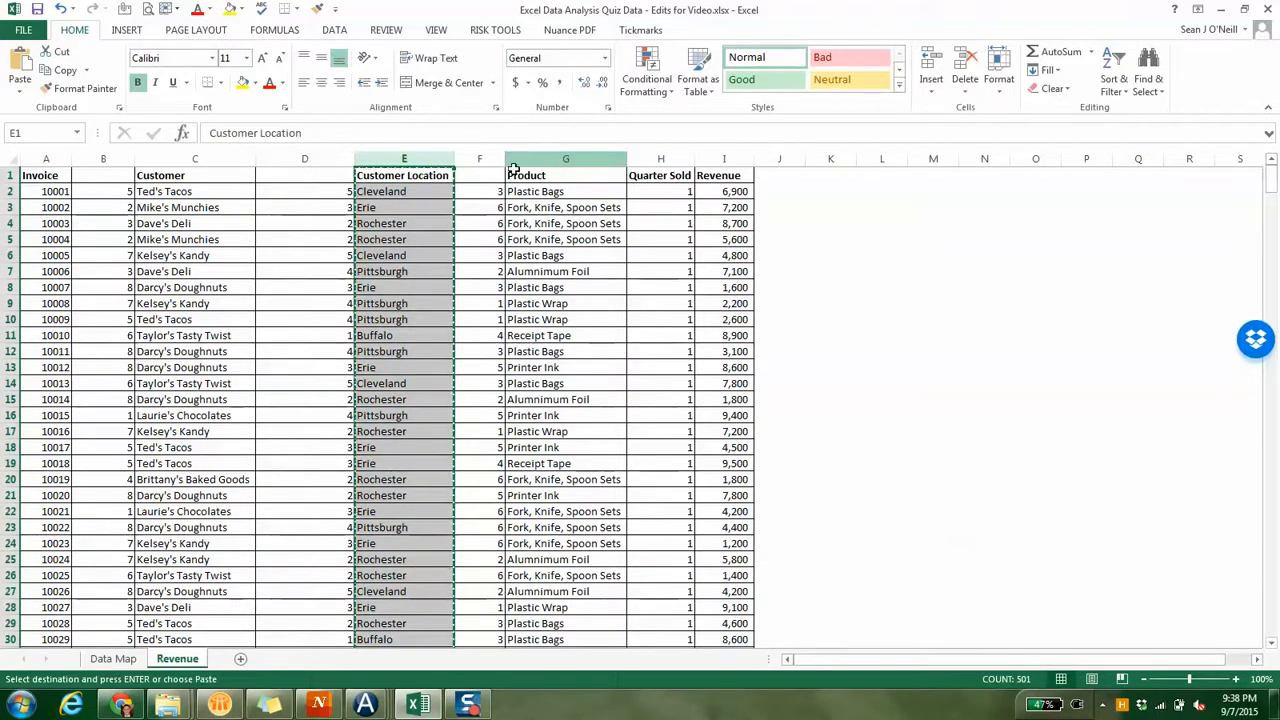
- Check the lookup formula behind the Product entry in G6
{"action": "left_click", "coordinate": [527, 158]}
{"action": "key", "text": "ctrl+c"}
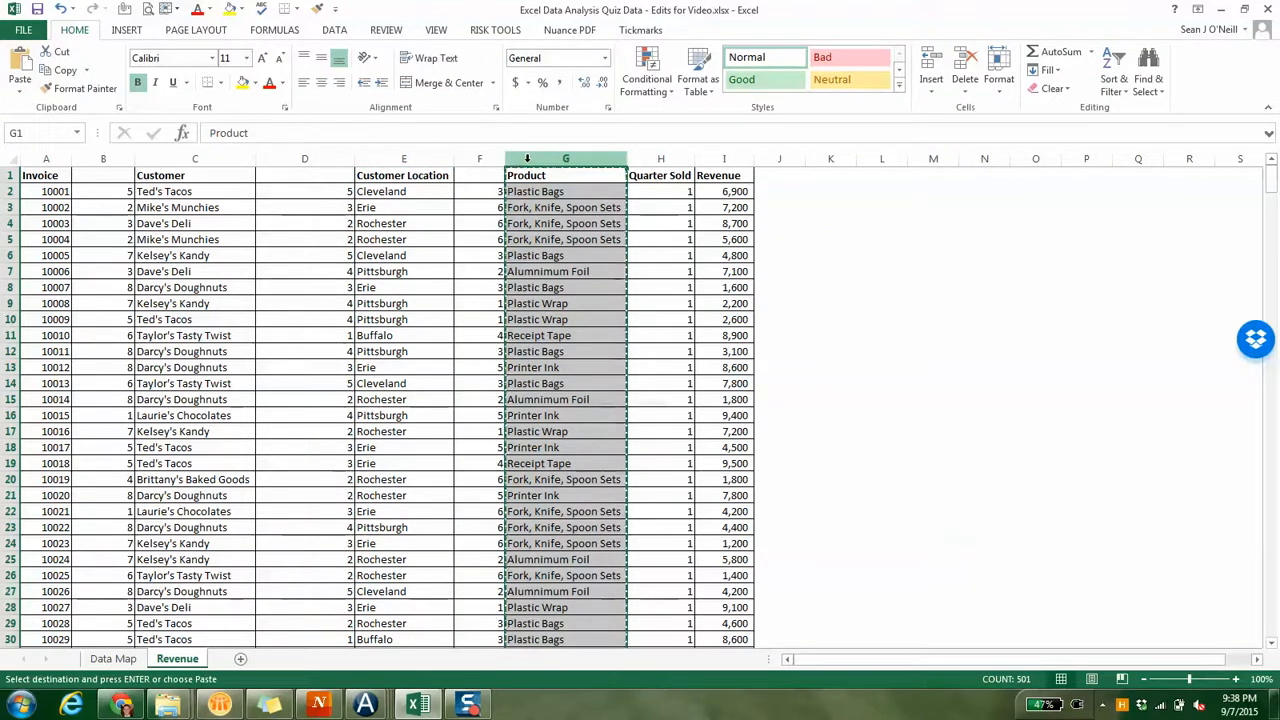
{"action": "right_click", "coordinate": [528, 160]}
{"action": "key", "text": "Escape"}
{"action": "double_click", "coordinate": [537, 255]}
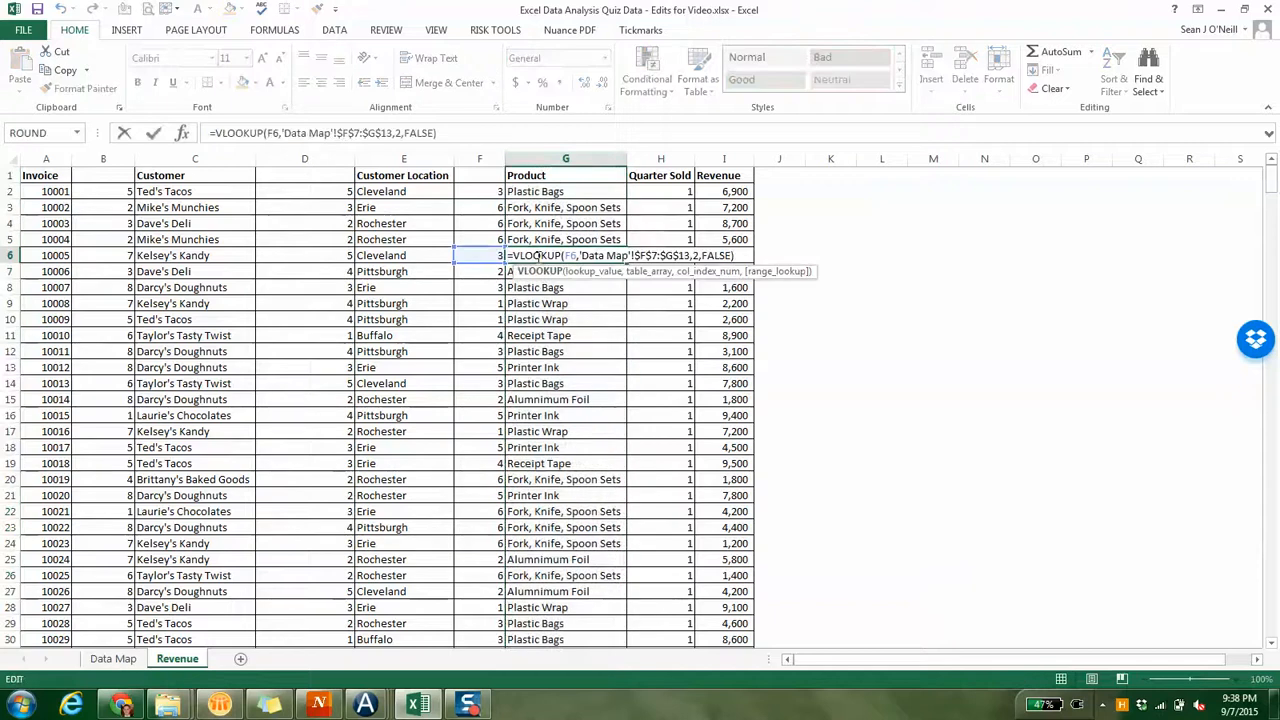
{"action": "key", "text": "Tab"}
- Copy Product column G and paste it over itself as values only to remove its lookup formulas
{"action": "left_click", "coordinate": [537, 159]}
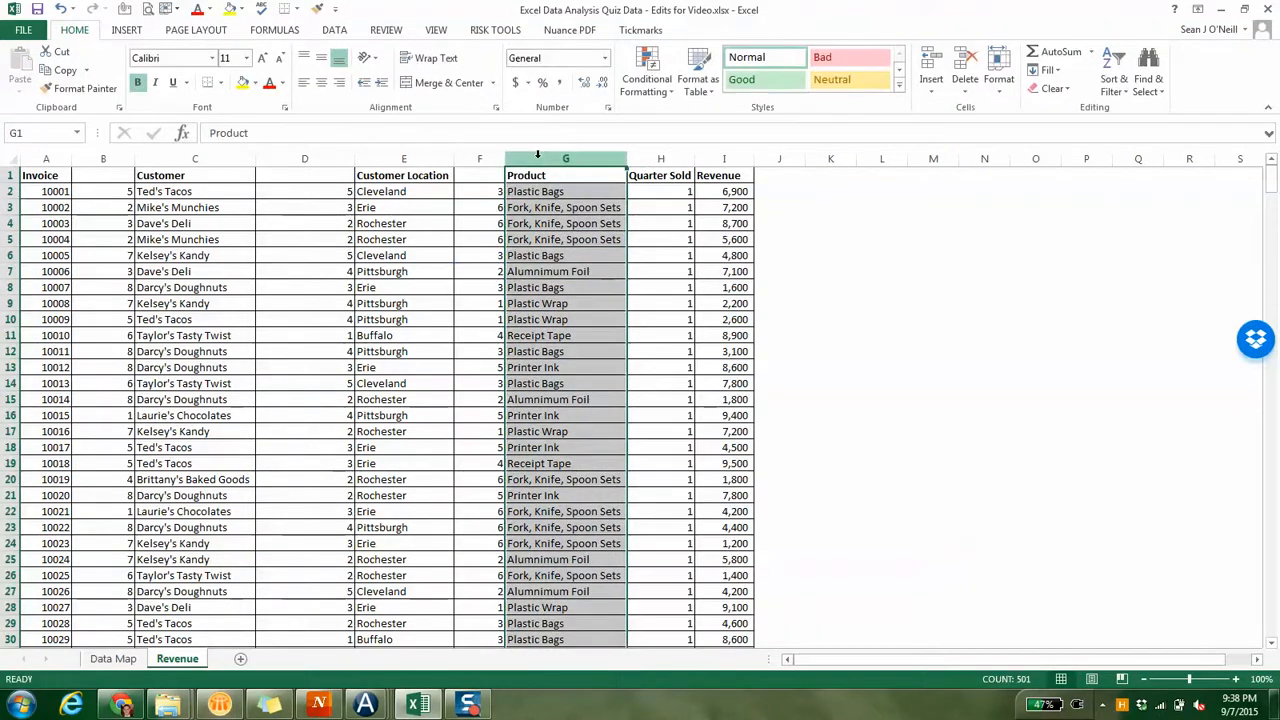
{"action": "right_click", "coordinate": [539, 158]}
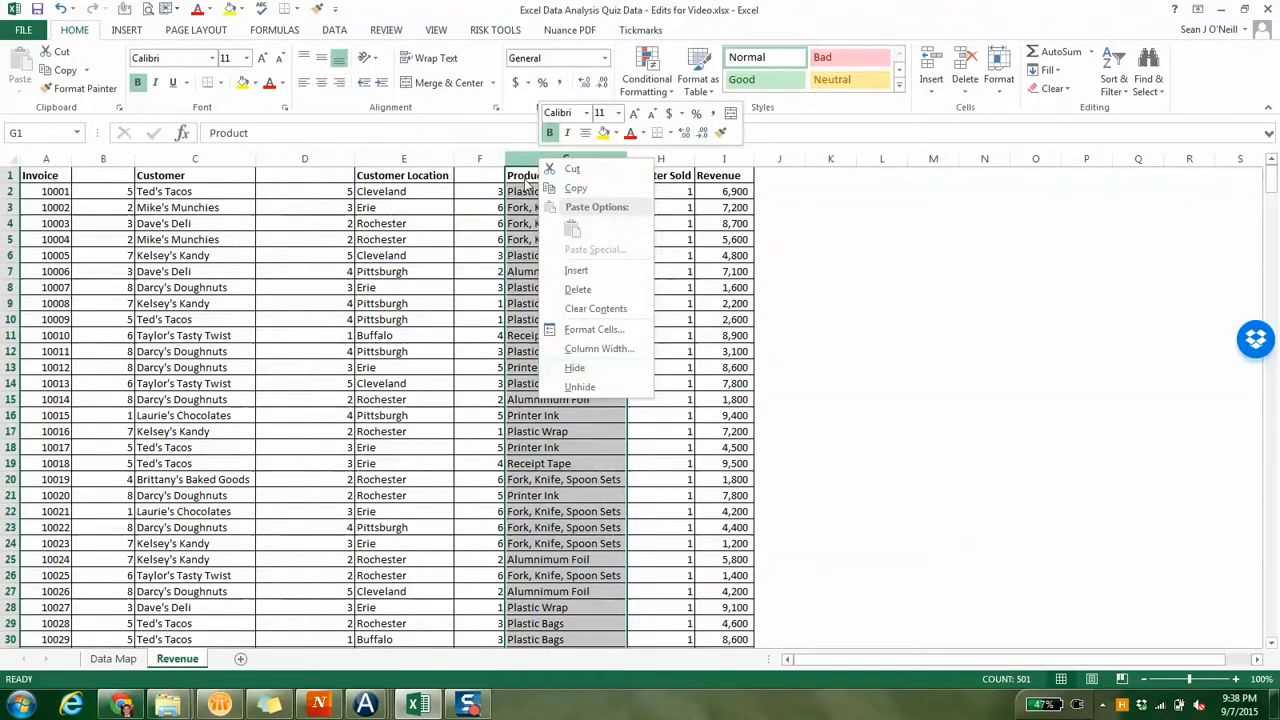
{"action": "left_click", "coordinate": [566, 191]}
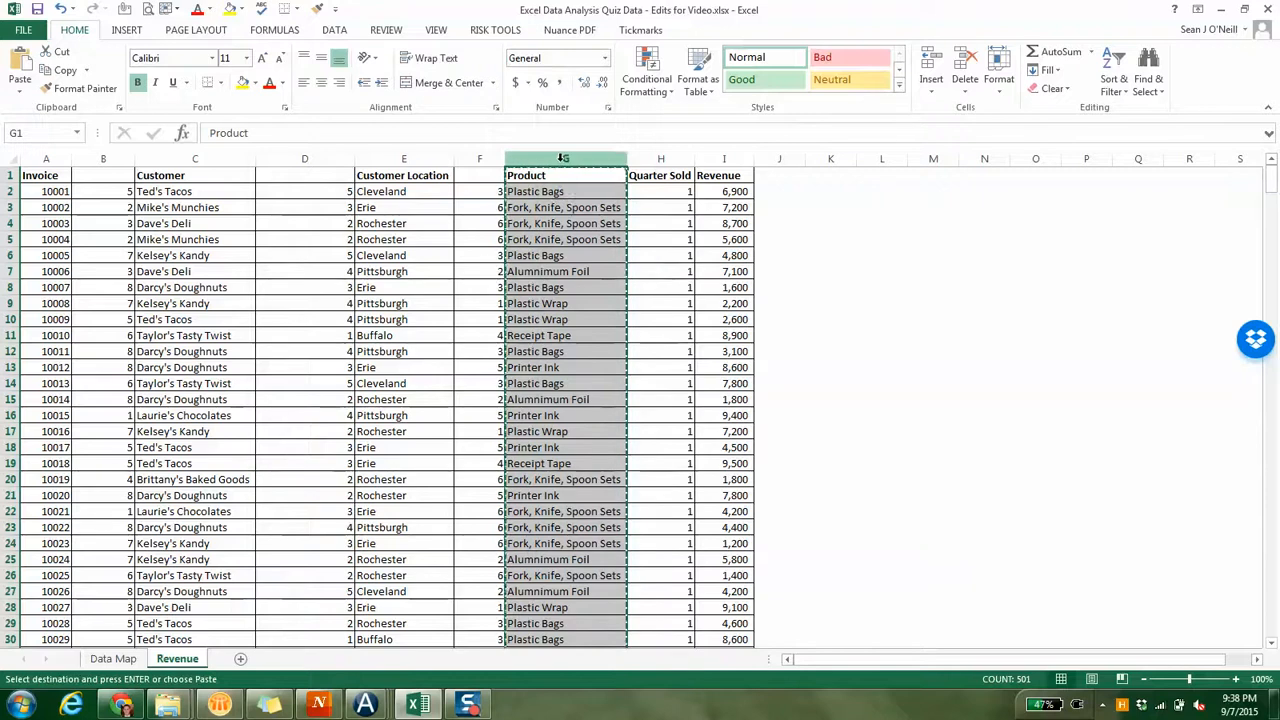
{"action": "right_click", "coordinate": [565, 162]}
{"action": "mouse_move", "coordinate": [625, 252]}
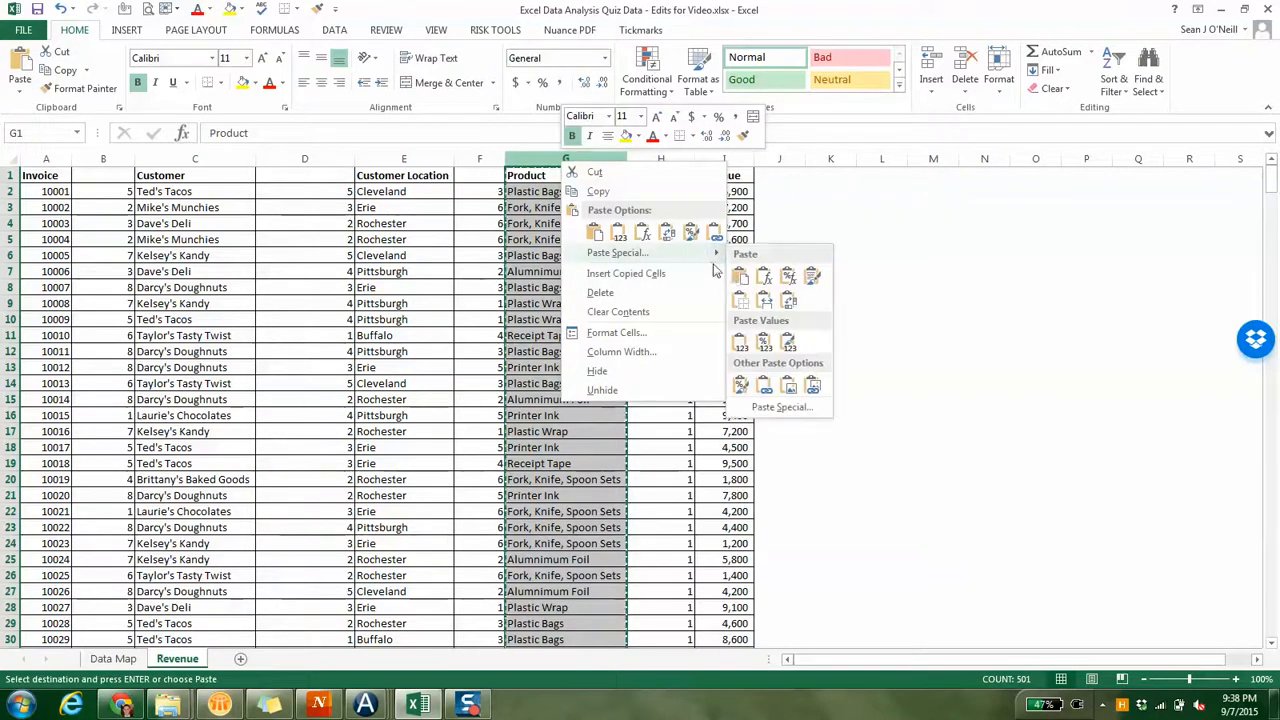
{"action": "left_click", "coordinate": [740, 342]}
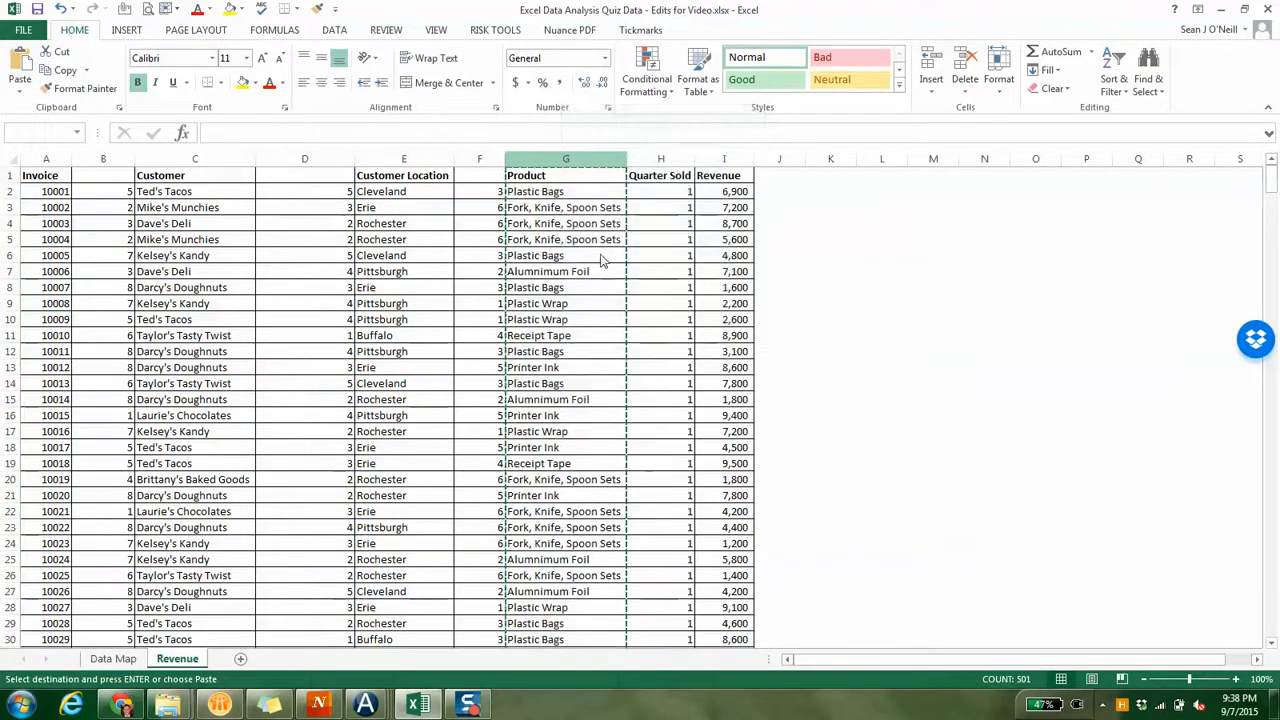
{"action": "left_click", "coordinate": [534, 187]}
{"action": "left_click", "coordinate": [532, 209]}
{"action": "key", "text": "Right"}
{"action": "key", "text": "Right"}
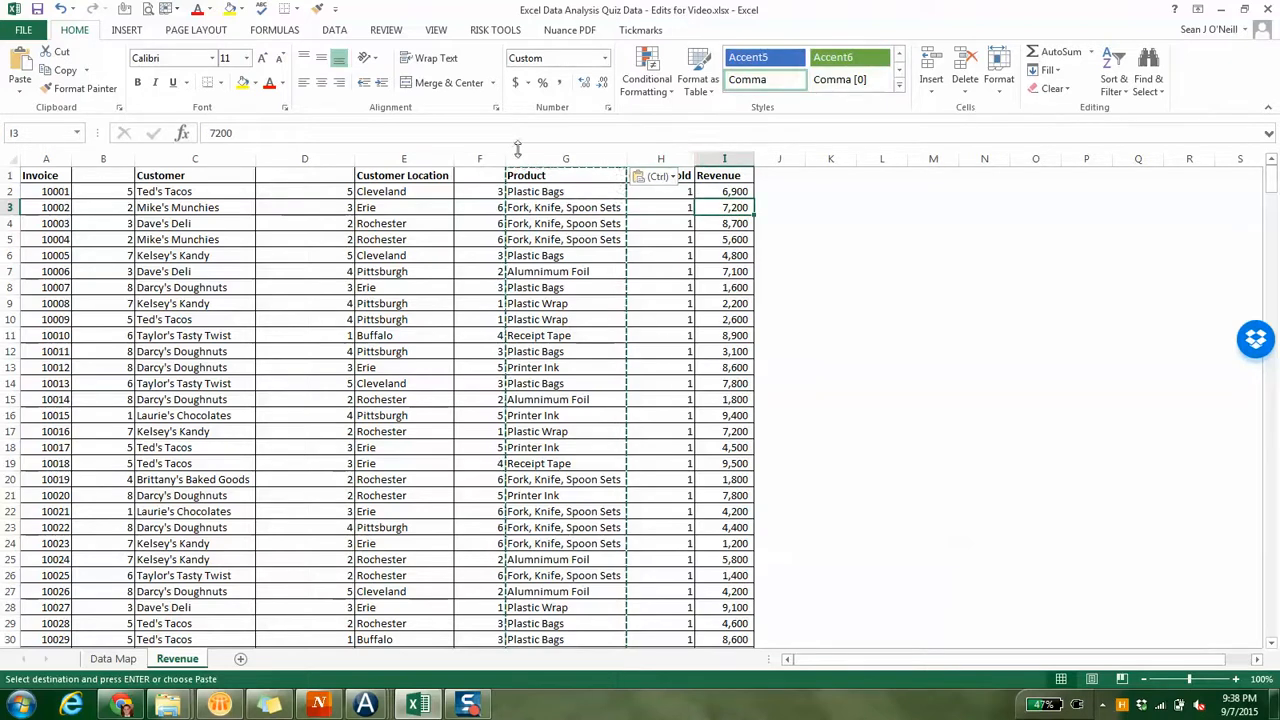
- Delete reference number columns B, D and F together, undo the deletion, and delete the same three columns again
{"action": "left_click", "coordinate": [479, 154]}
{"action": "left_click", "coordinate": [305, 158], "text": "ctrl"}
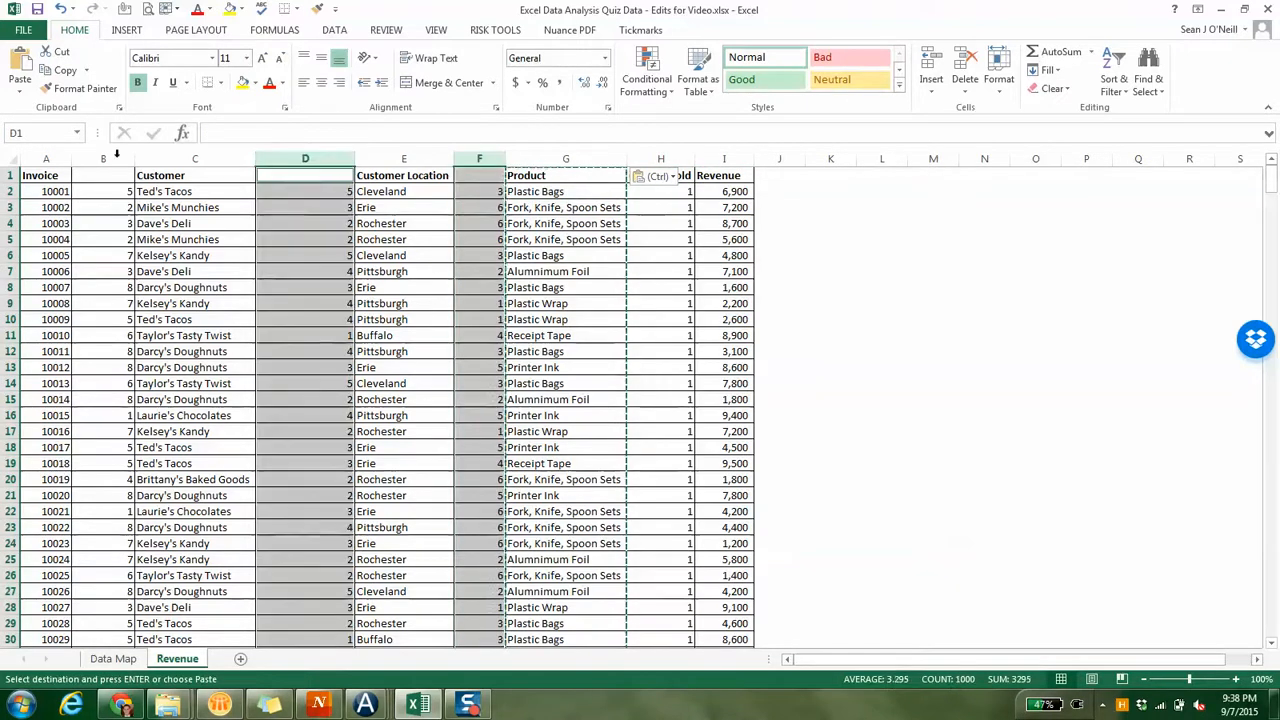
{"action": "left_click", "coordinate": [113, 158], "text": "ctrl"}
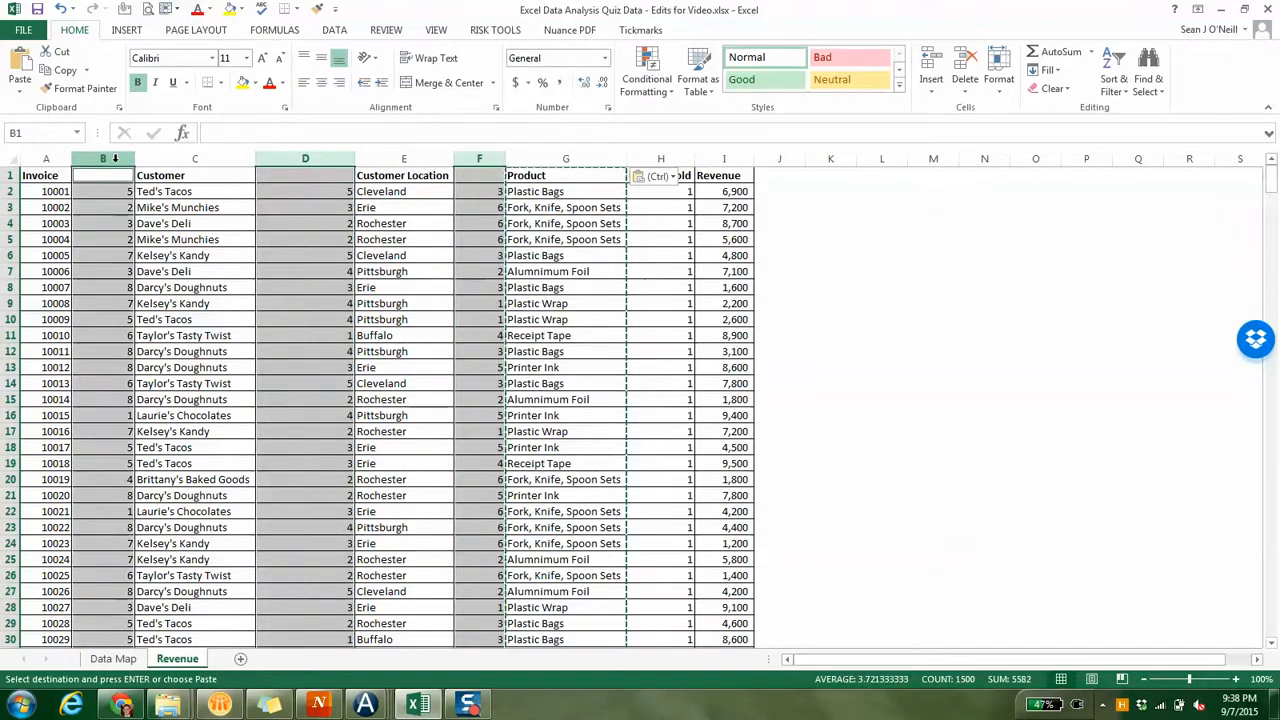
{"action": "key", "text": "ctrl+minus"}
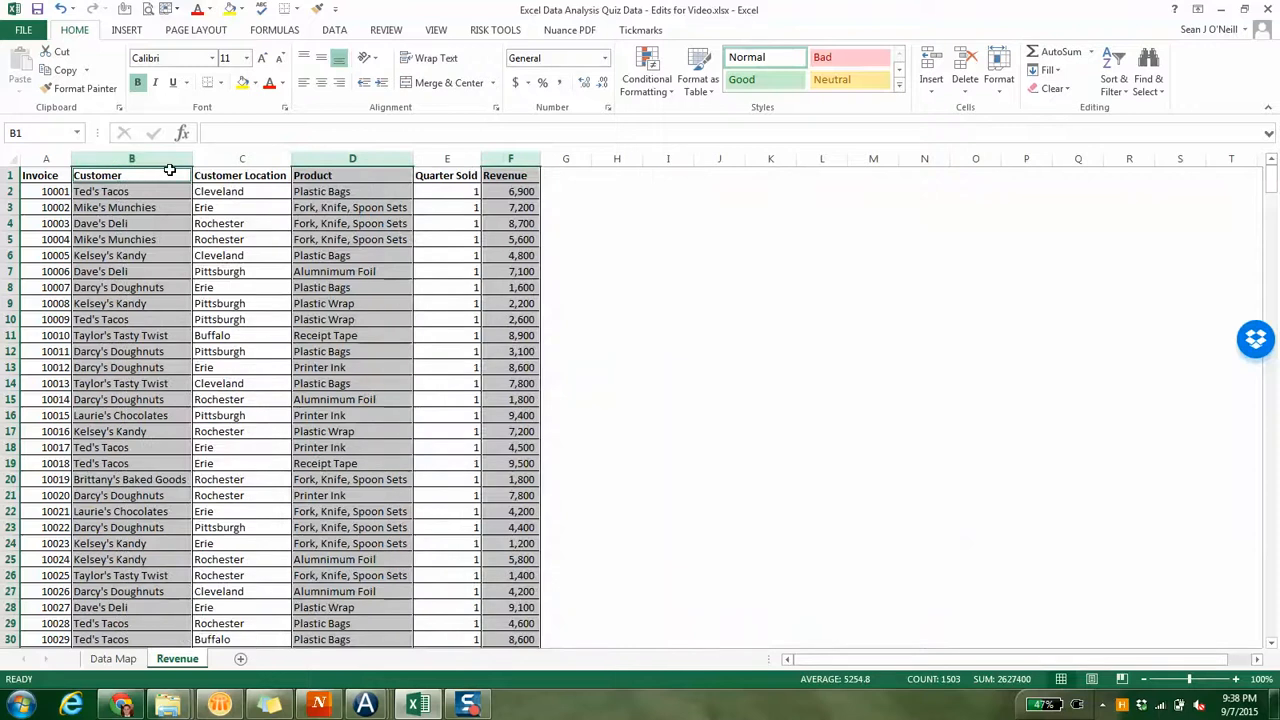
{"action": "left_click", "coordinate": [149, 172]}
{"action": "left_click", "coordinate": [63, 175]}
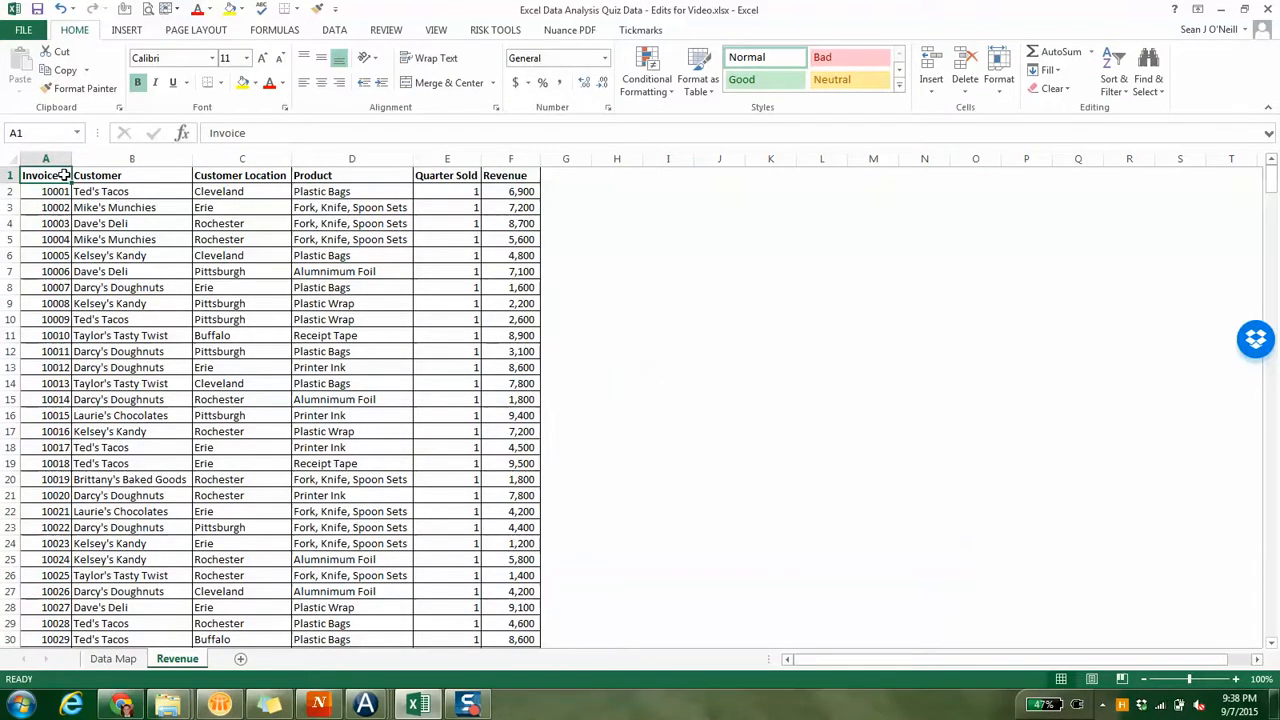
{"action": "key", "text": "ctrl+z"}
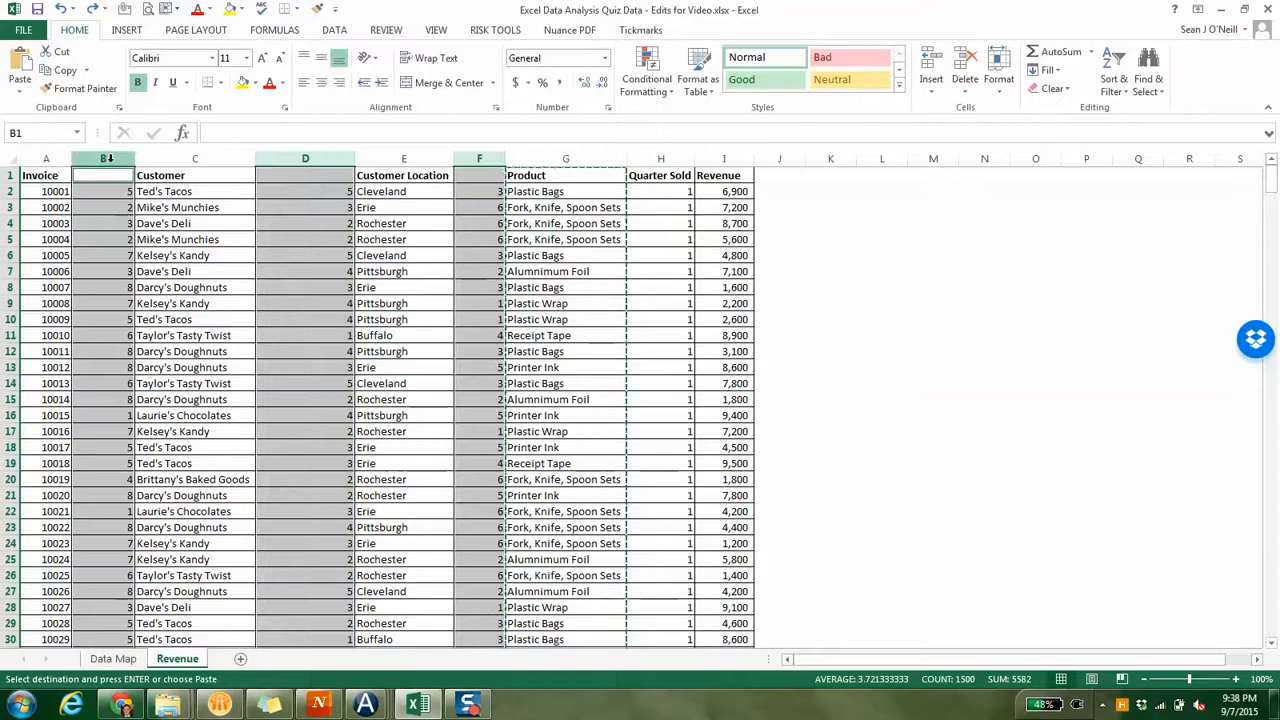
{"action": "right_click", "coordinate": [107, 158]}
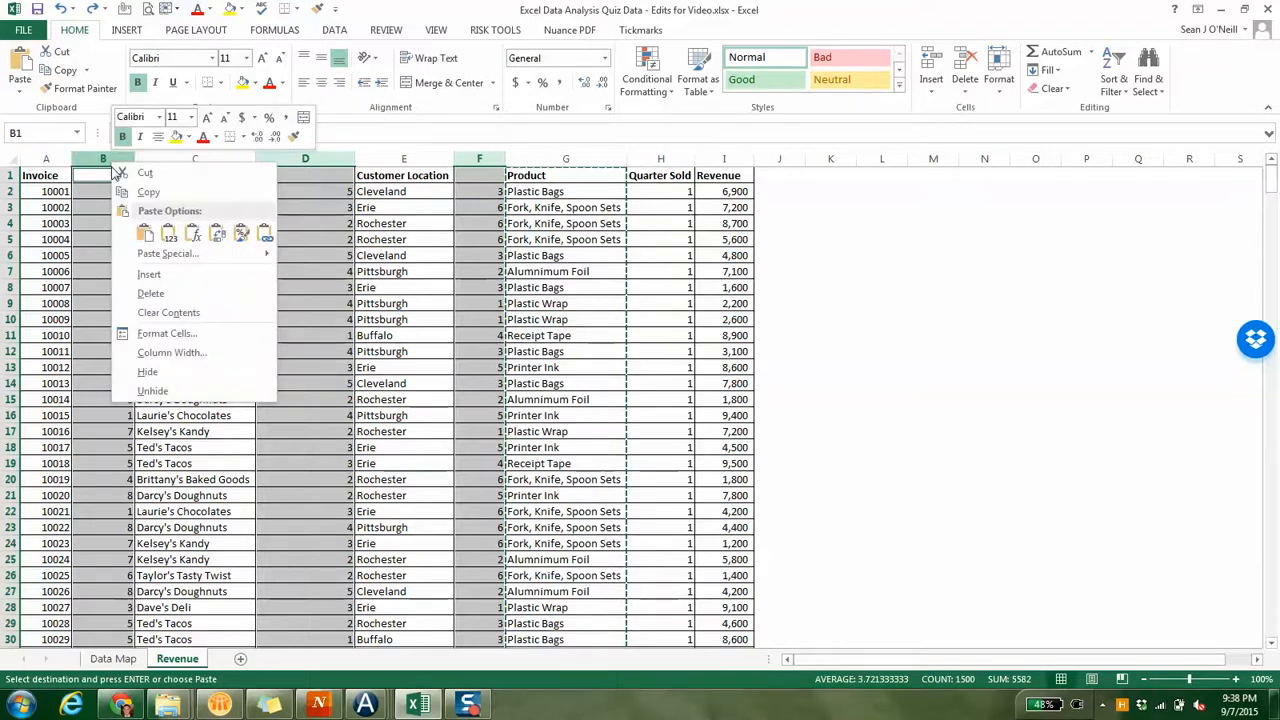
{"action": "left_click", "coordinate": [150, 293]}
{"action": "left_click", "coordinate": [153, 277]}
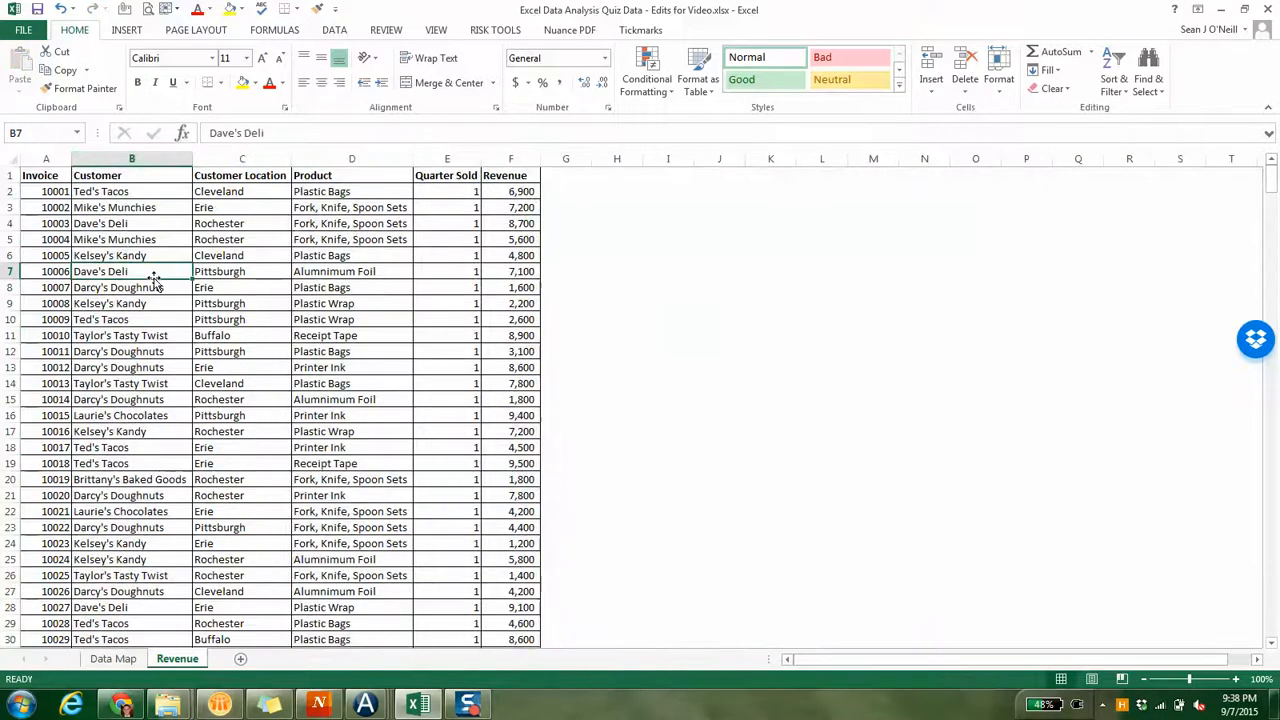
- Look over the cleaned Revenue sheet's columns and headers, from Invoice across to Revenue
{"action": "key", "text": "Left"}
{"action": "key", "text": "Up"}
{"action": "key", "text": "Up"}
{"action": "key", "text": "Up"}
{"action": "key", "text": "Right"}
{"action": "key", "text": "Right"}
{"action": "key", "text": "Right"}
{"action": "key", "text": "Right"}
{"action": "key", "text": "Right"}
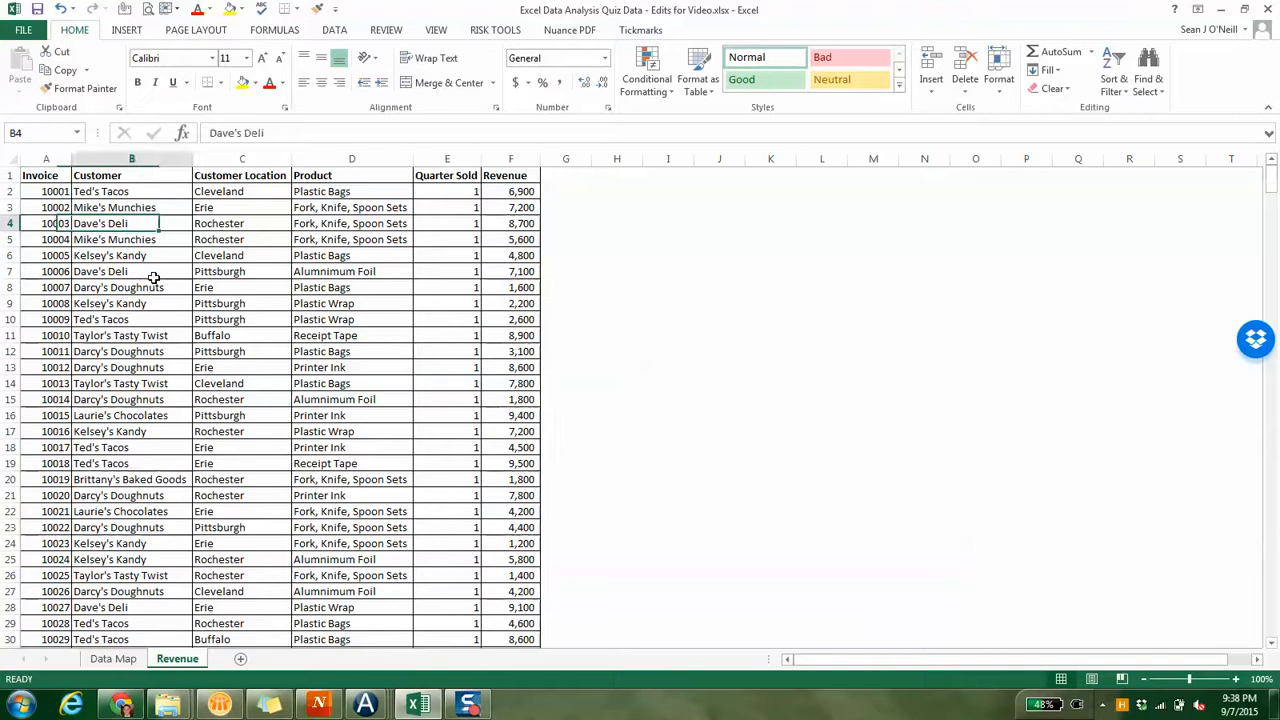
{"action": "key", "text": "Left"}
{"action": "key", "text": "Left"}
{"action": "key", "text": "Left"}
{"action": "key", "text": "Left"}
{"action": "key", "text": "Left"}
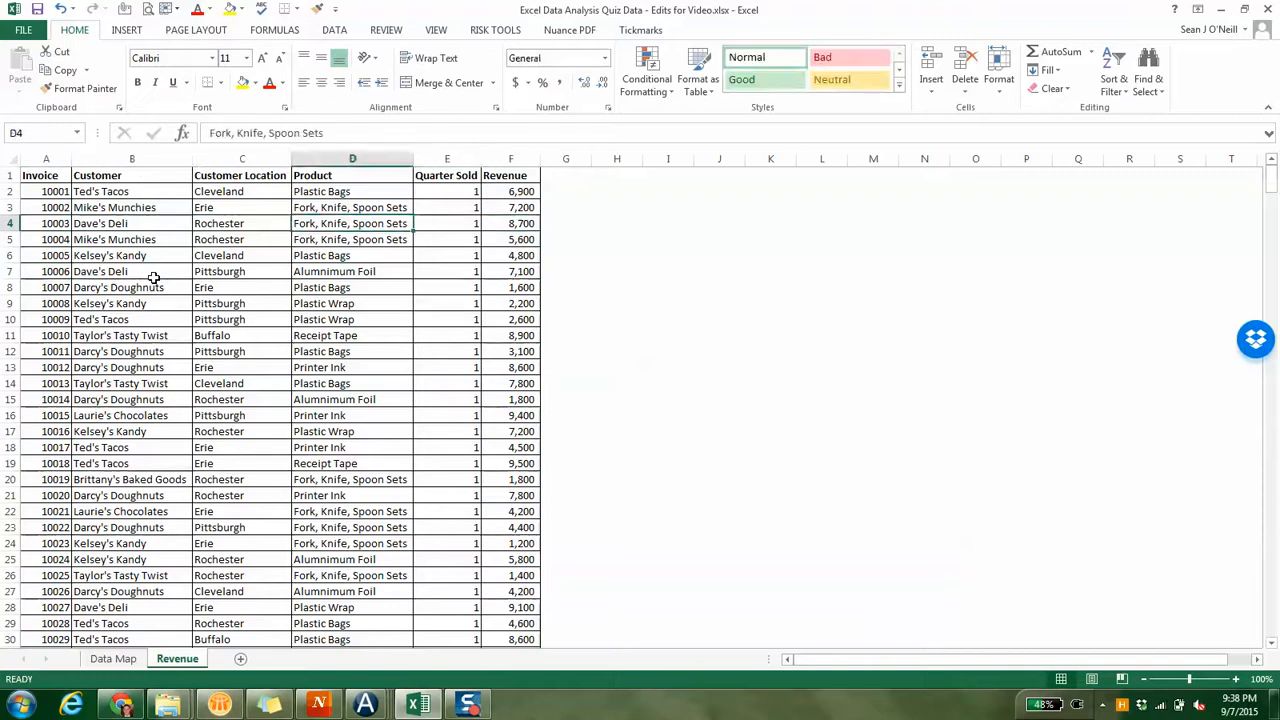
{"action": "key", "text": "Up"}
{"action": "key", "text": "Up"}
{"action": "key", "text": "Up"}
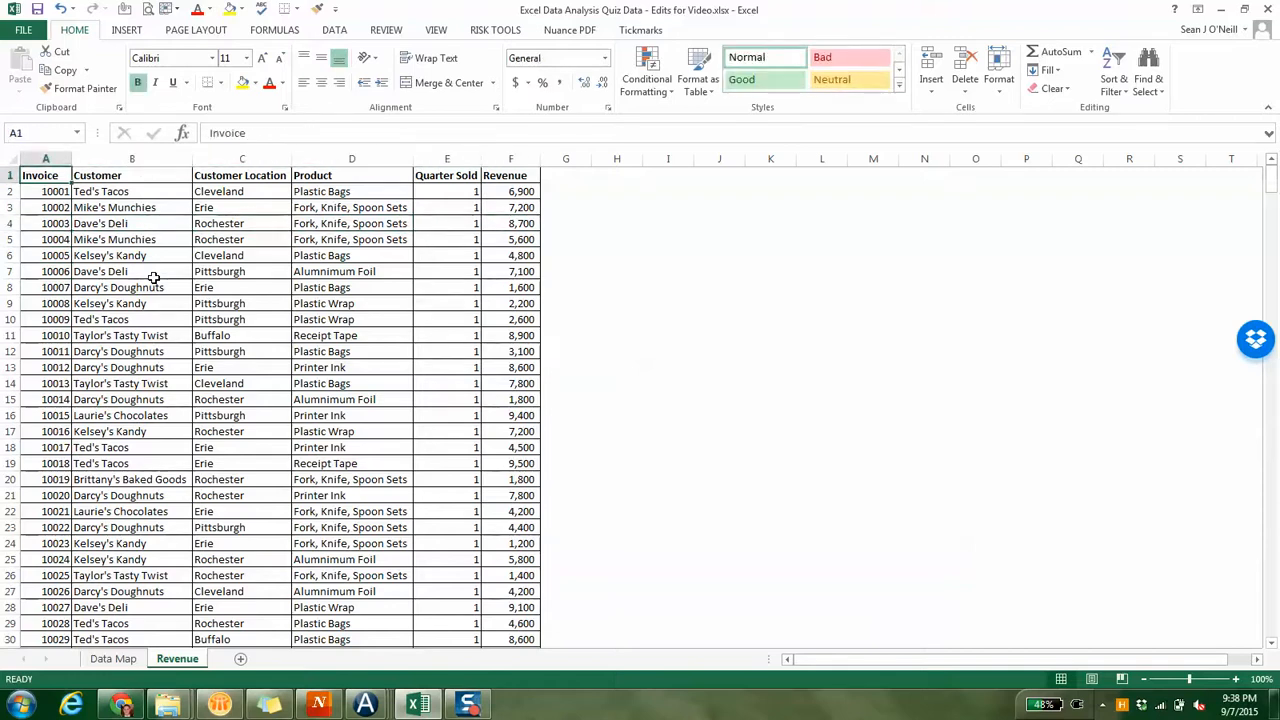
{"action": "key", "text": "Right"}
{"action": "key", "text": "Left"}
- Select the Revenue data range A1:F501, check where it ends, and compare it with selecting the whole sheet
{"action": "key", "text": "ctrl+shift+Right"}
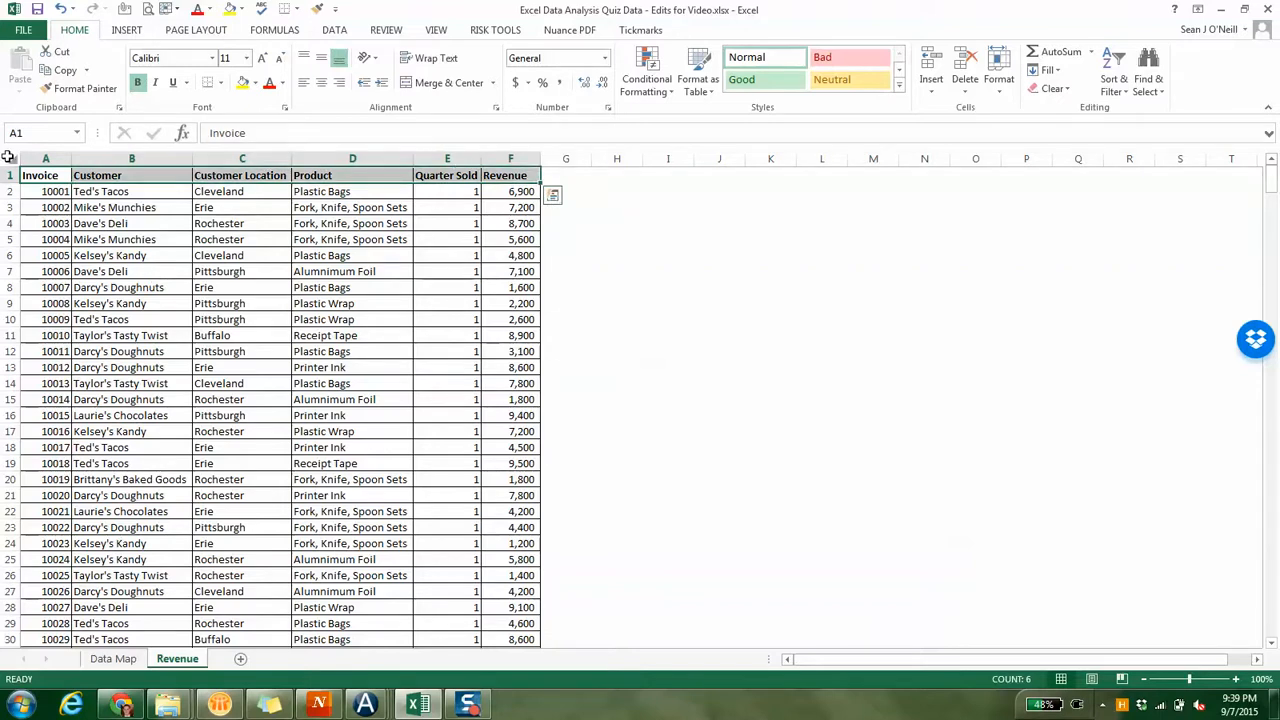
{"action": "key", "text": "ctrl+shift+Down"}
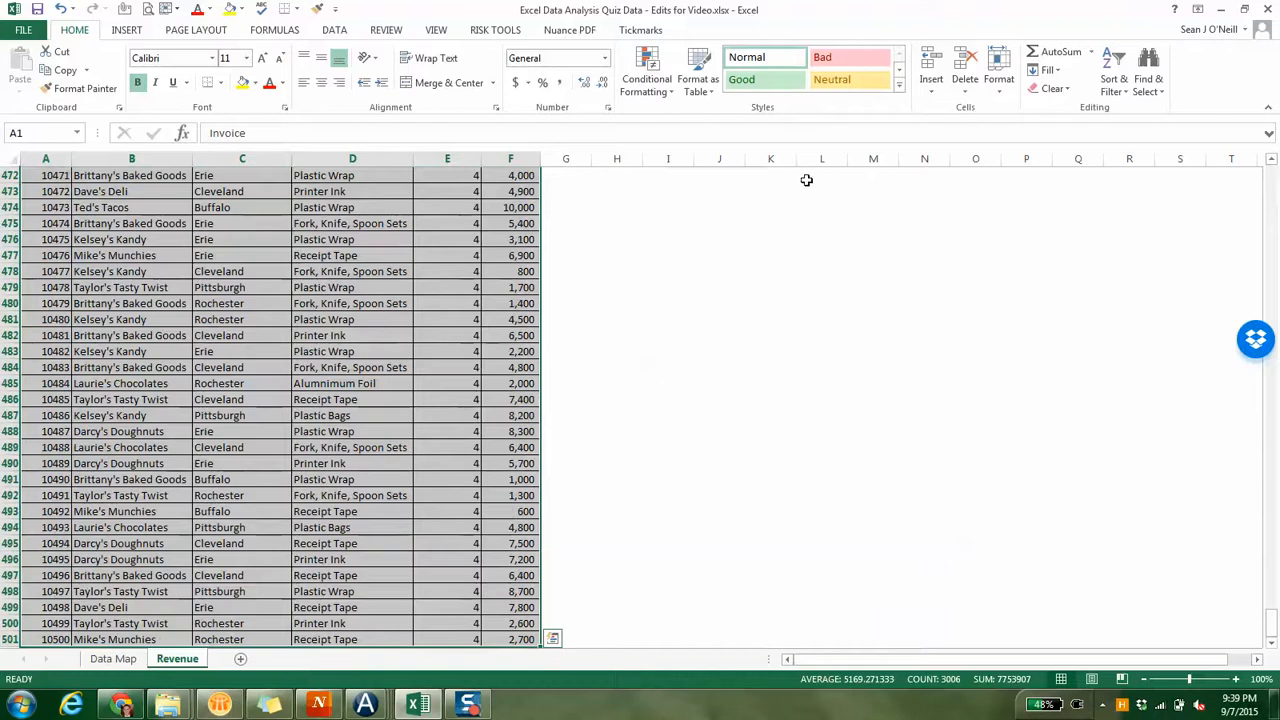
{"action": "scroll", "coordinate": [1256, 585], "scroll_direction": "up", "scroll_amount": 20}
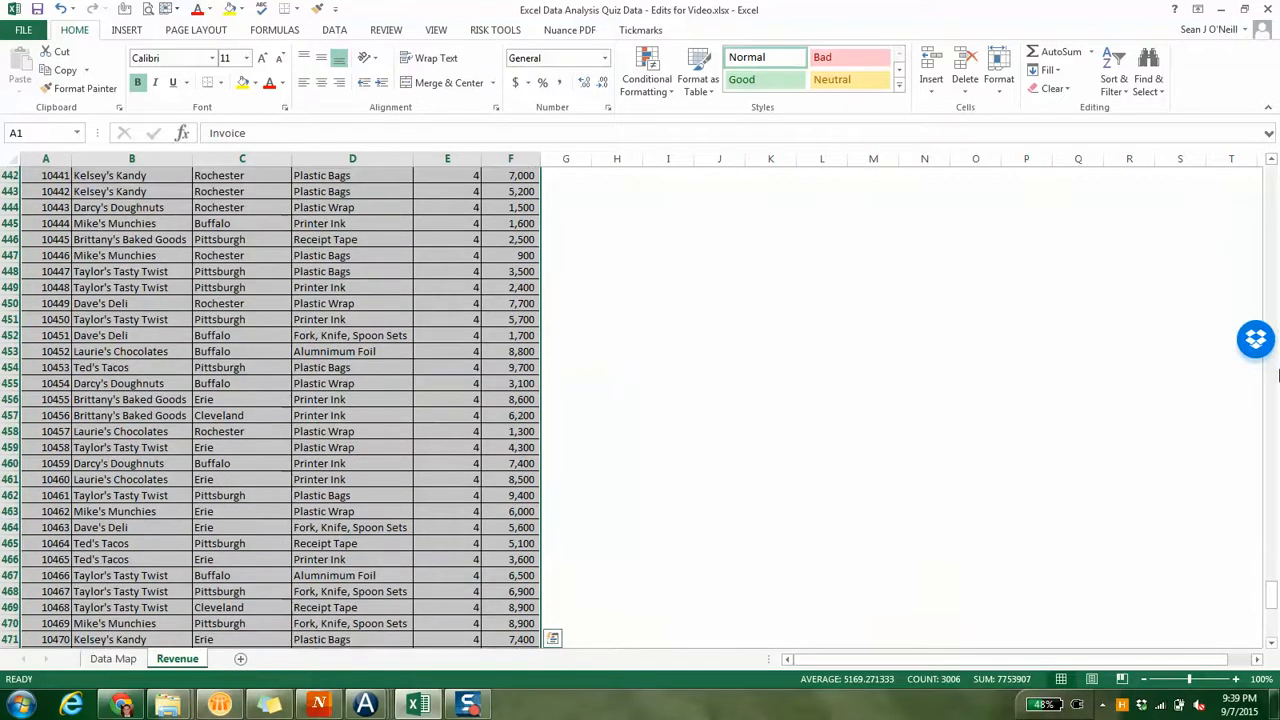
{"action": "left_click_drag", "start_coordinate": [1270, 566], "coordinate": [1265, 660]}
{"action": "scroll", "coordinate": [527, 639], "scroll_direction": "down", "scroll_amount": 1}
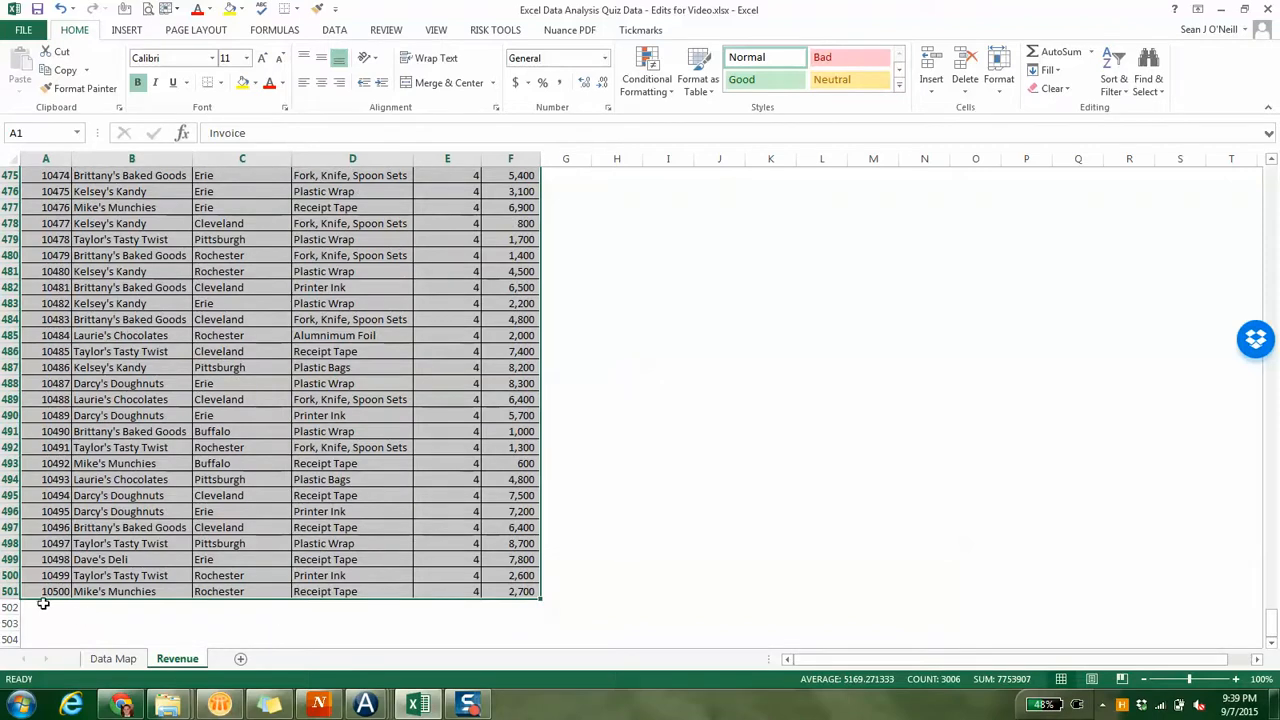
{"action": "key", "text": "ctrl+Home"}
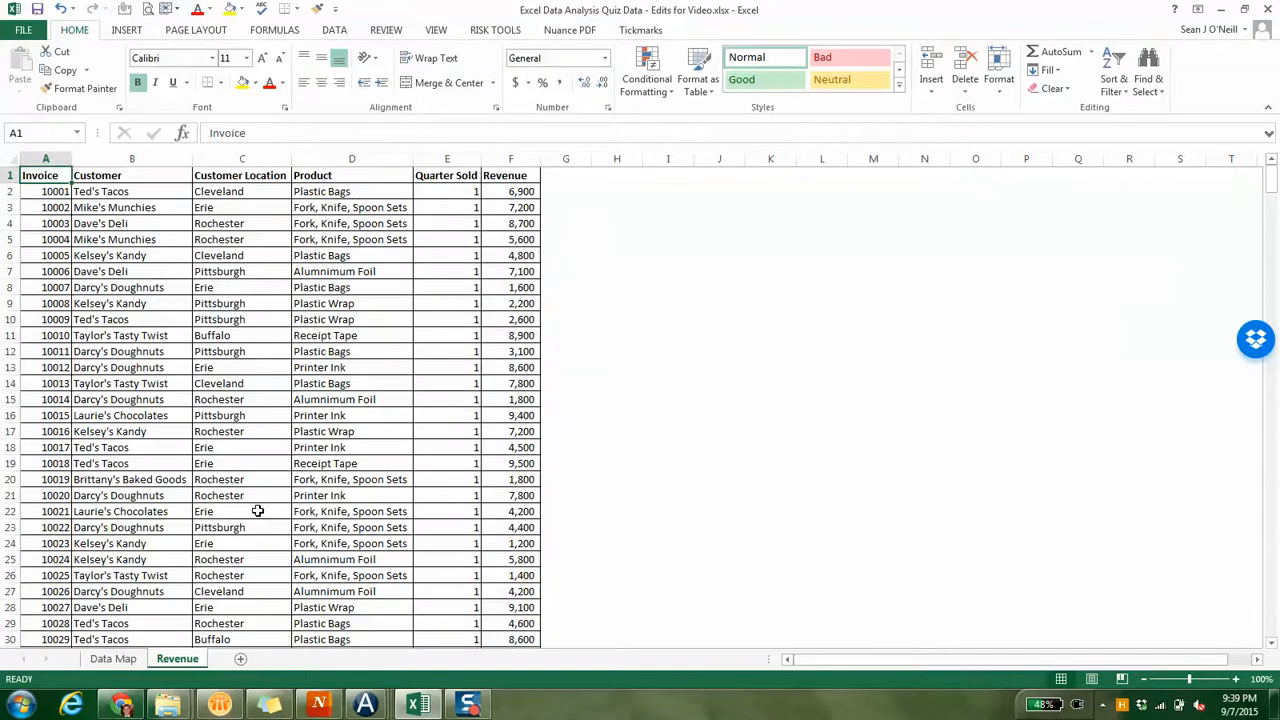
{"action": "left_click", "coordinate": [9, 158]}
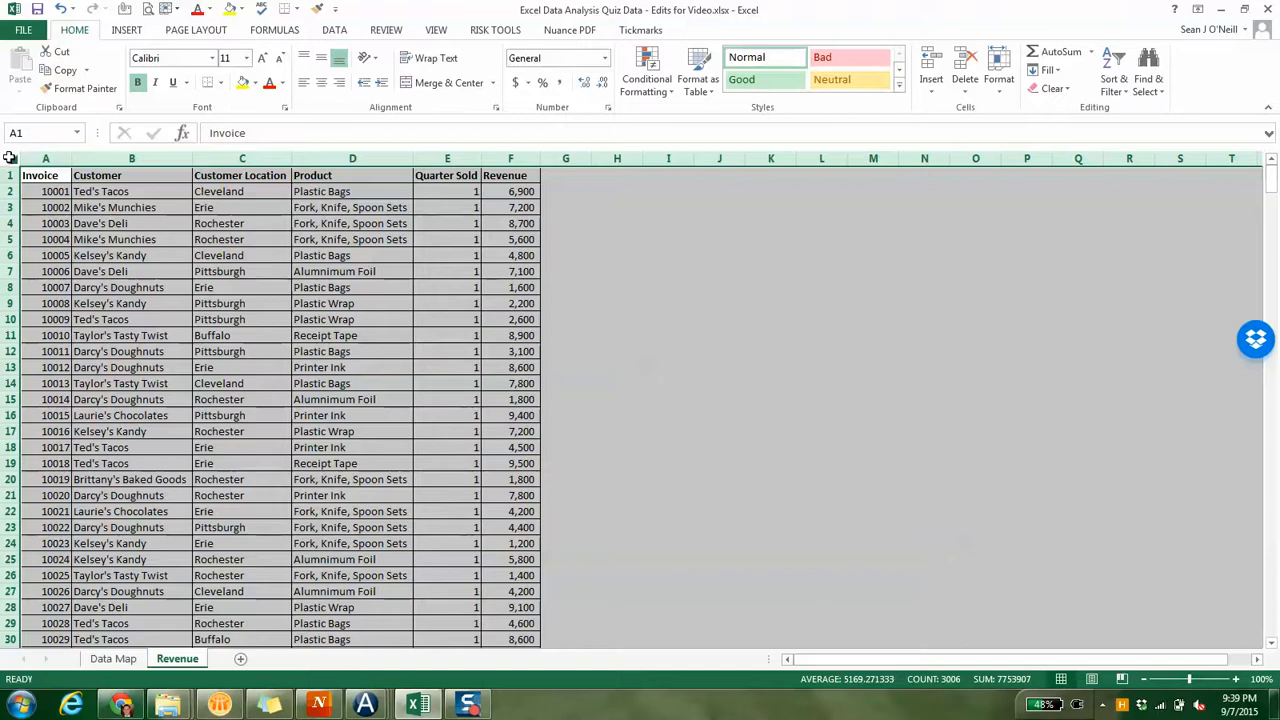
{"action": "left_click", "coordinate": [45, 175]}
{"action": "key", "text": "ctrl+shift+Right"}
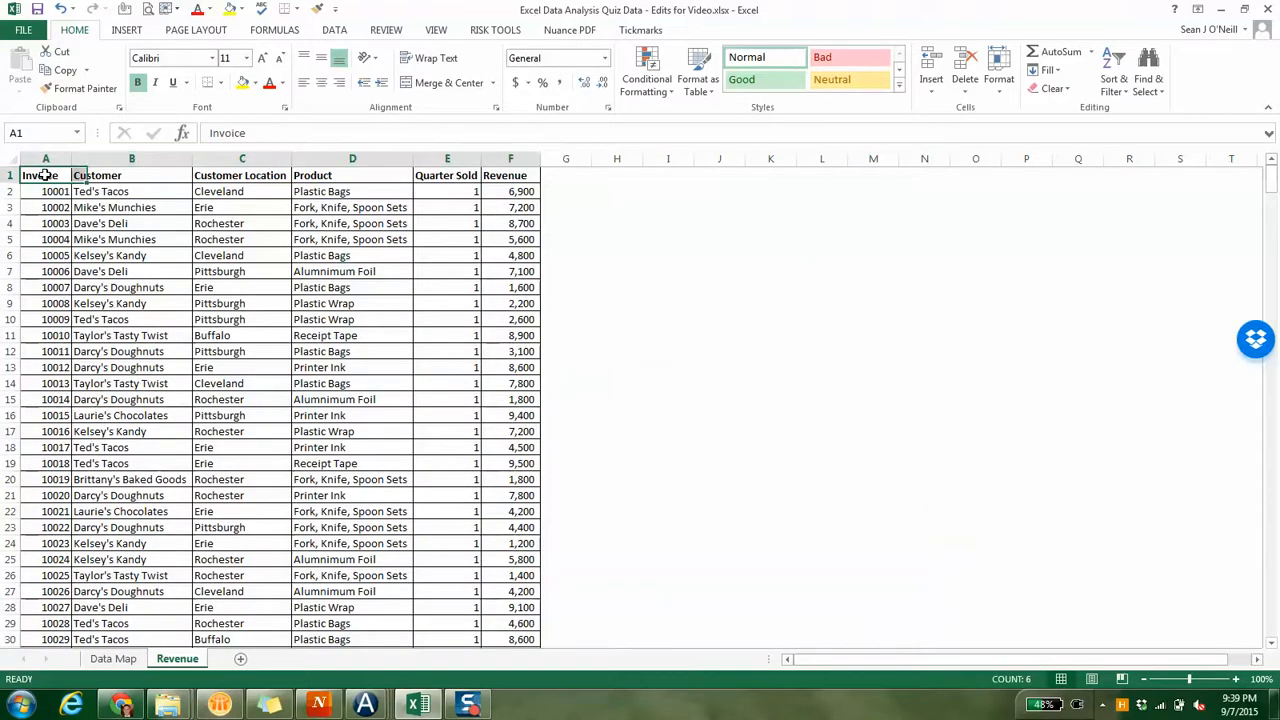
{"action": "key", "text": "ctrl+shift+Down"}
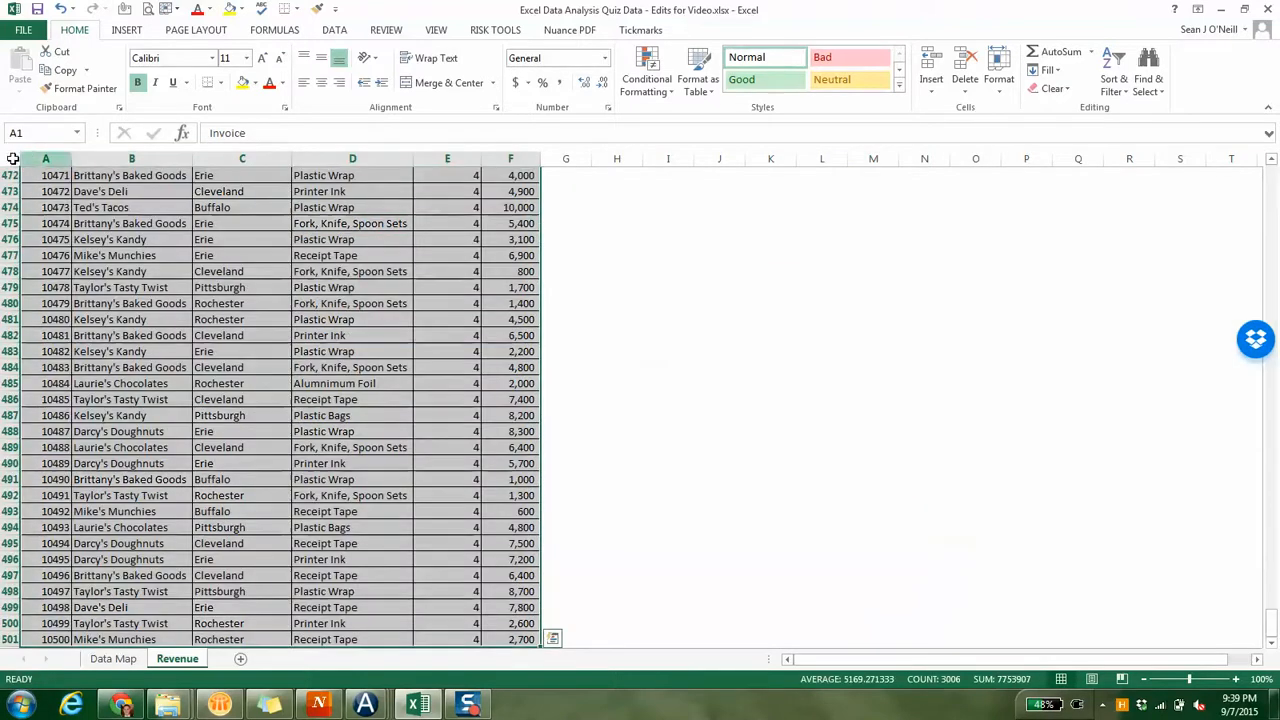
- Create a PivotTable from Revenue columns A:F on a new worksheet and place that sheet after Revenue
{"action": "key", "text": "ctrl+shift+Right"}
{"action": "left_click", "coordinate": [127, 30]}
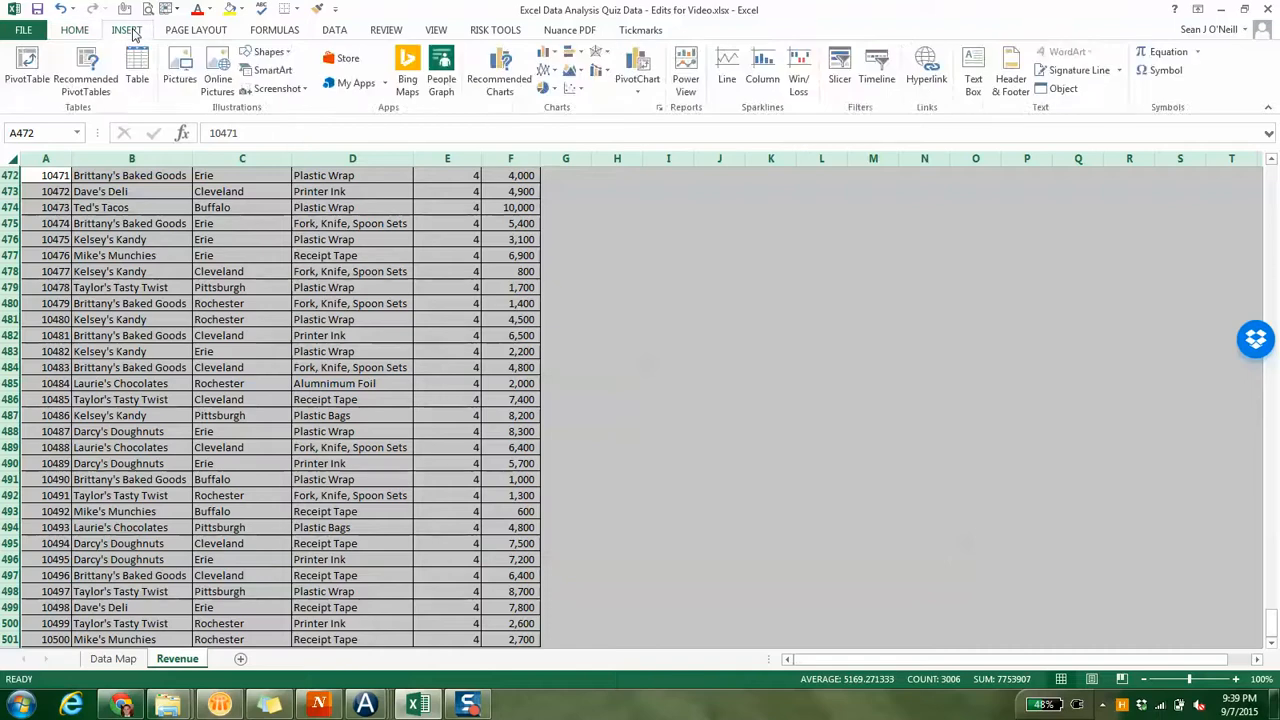
{"action": "left_click", "coordinate": [22, 76]}
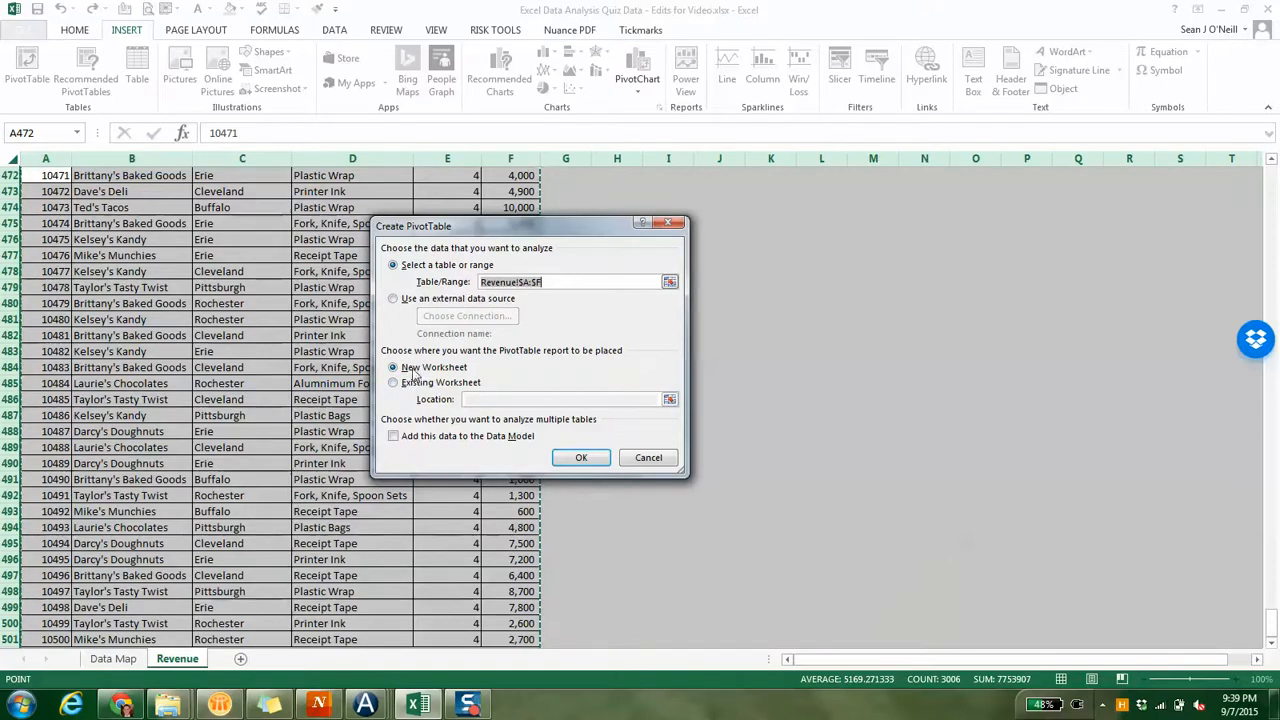
{"action": "left_click", "coordinate": [395, 383]}
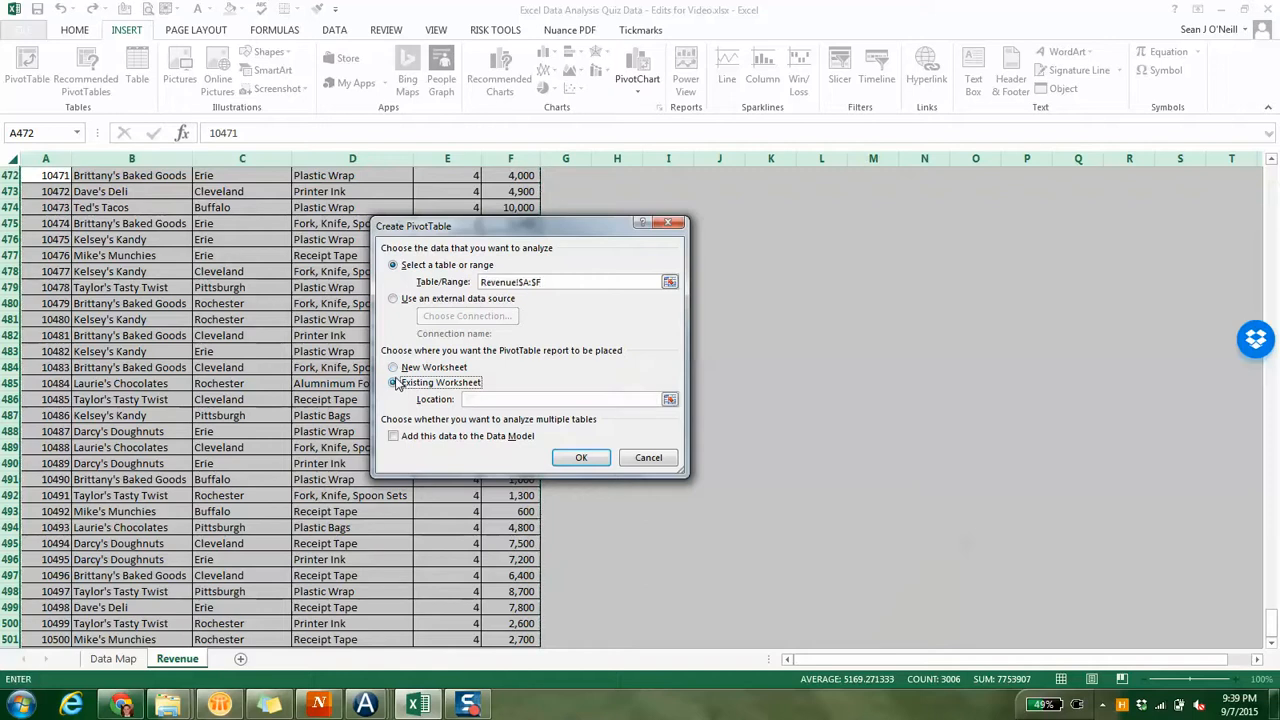
{"action": "left_click", "coordinate": [468, 398]}
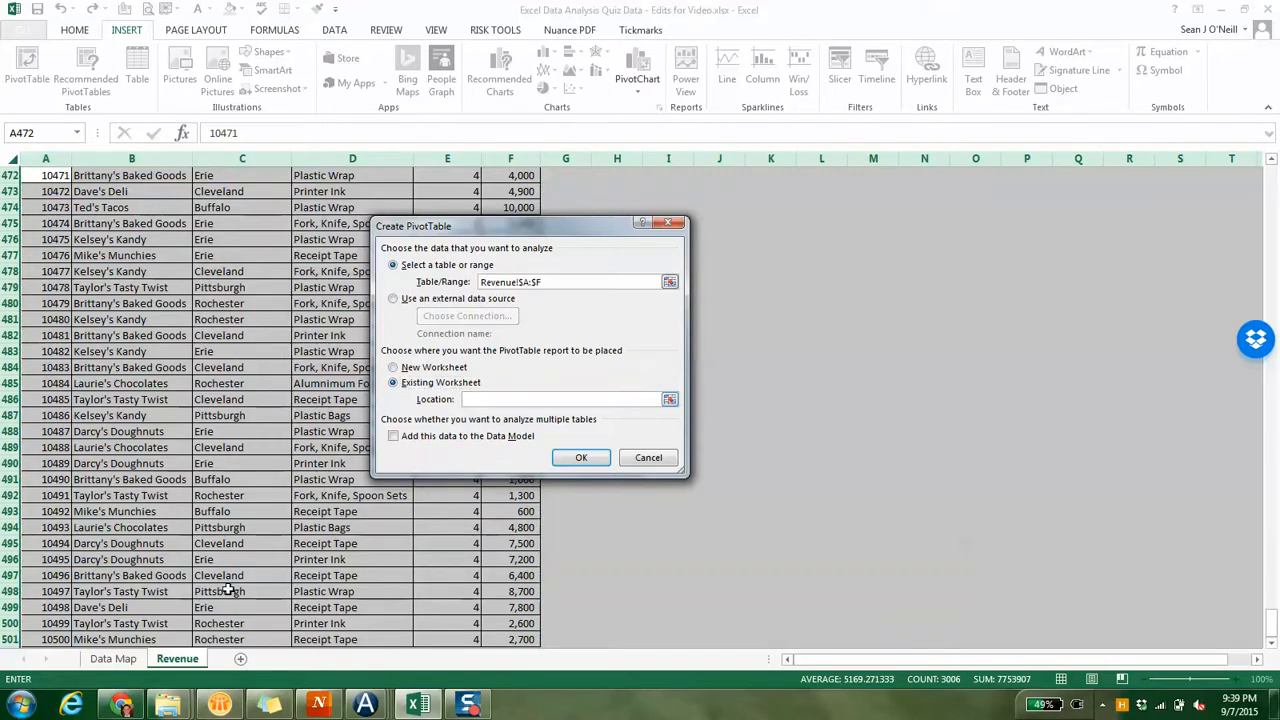
{"action": "left_click", "coordinate": [727, 177]}
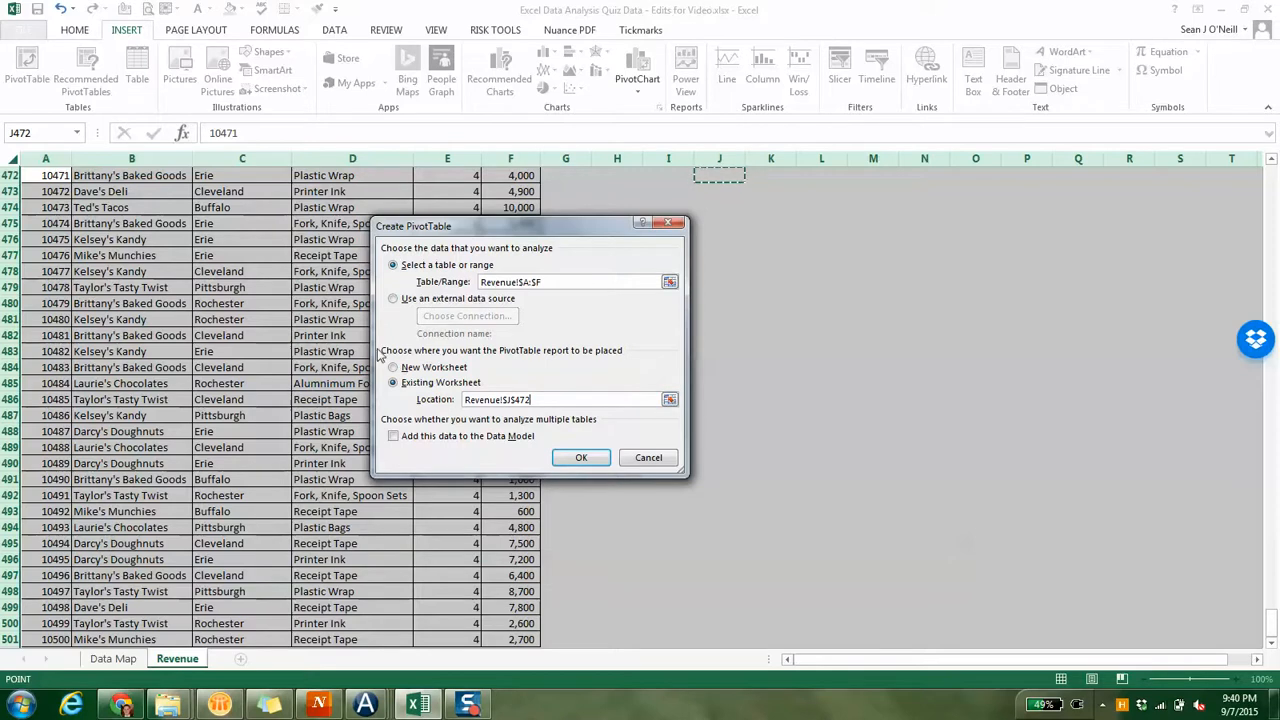
{"action": "left_click", "coordinate": [399, 370]}
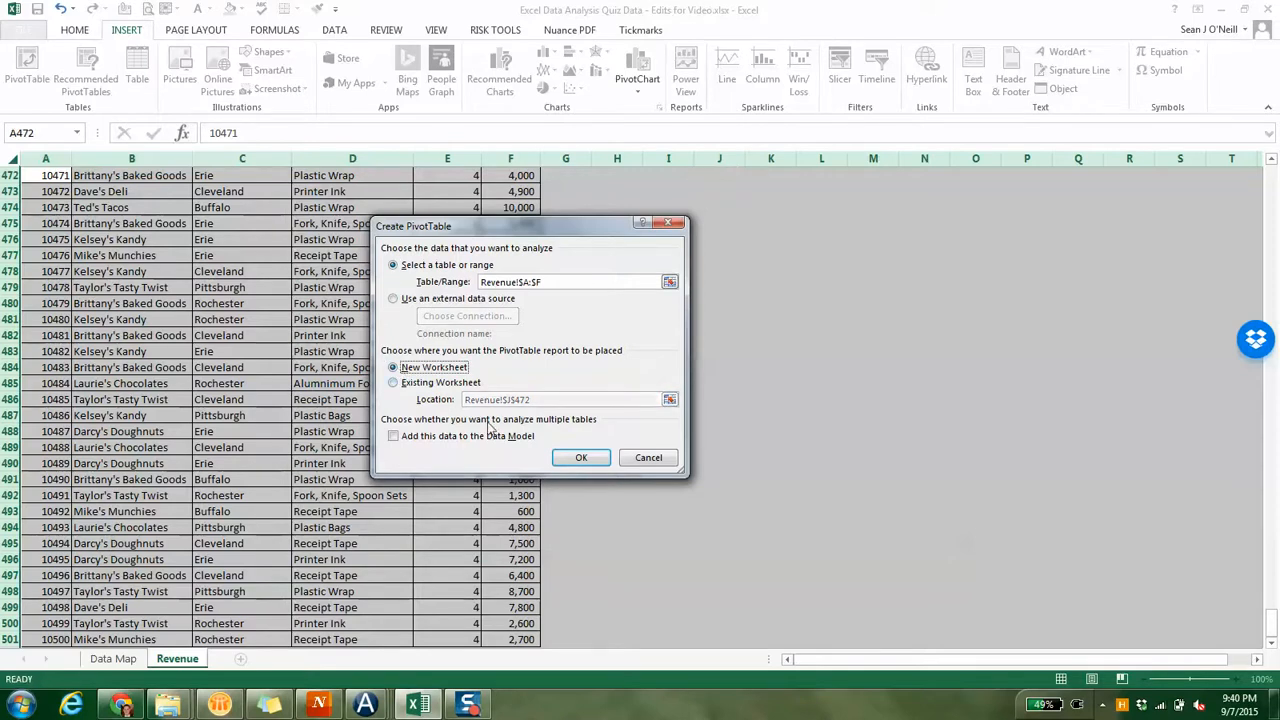
{"action": "left_click", "coordinate": [580, 458]}
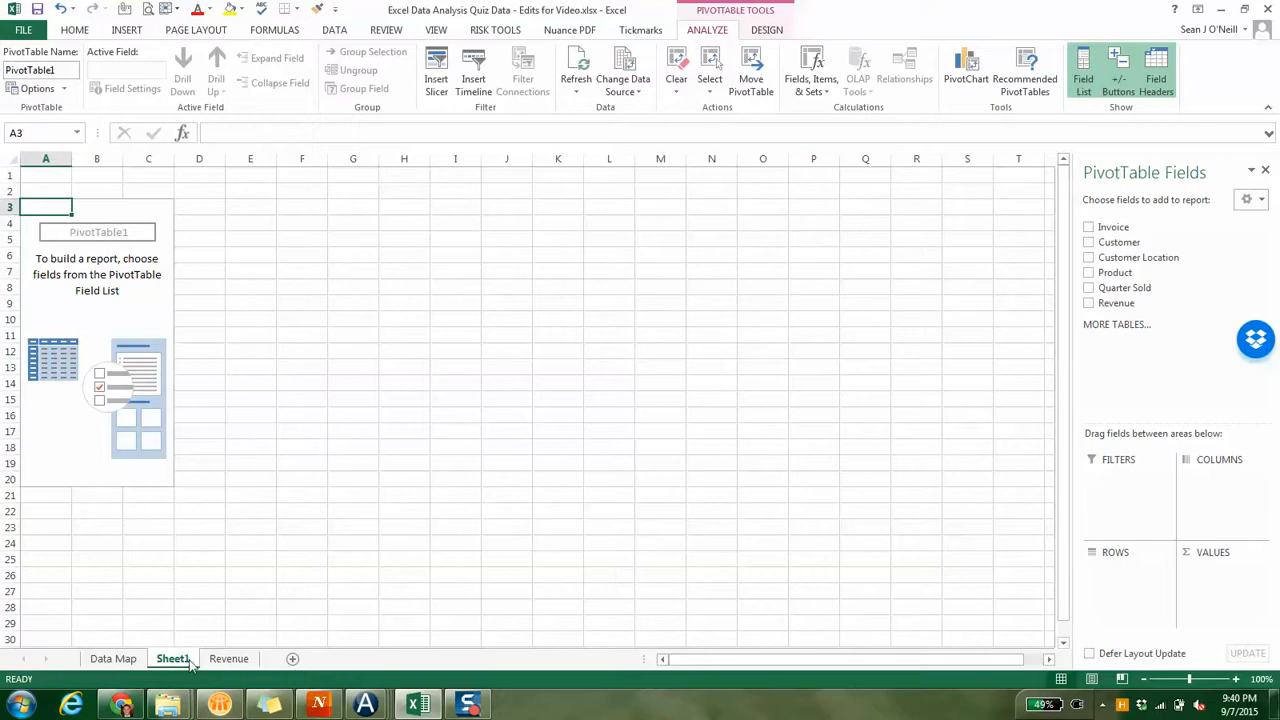
{"action": "left_click_drag", "start_coordinate": [190, 665], "coordinate": [265, 658]}
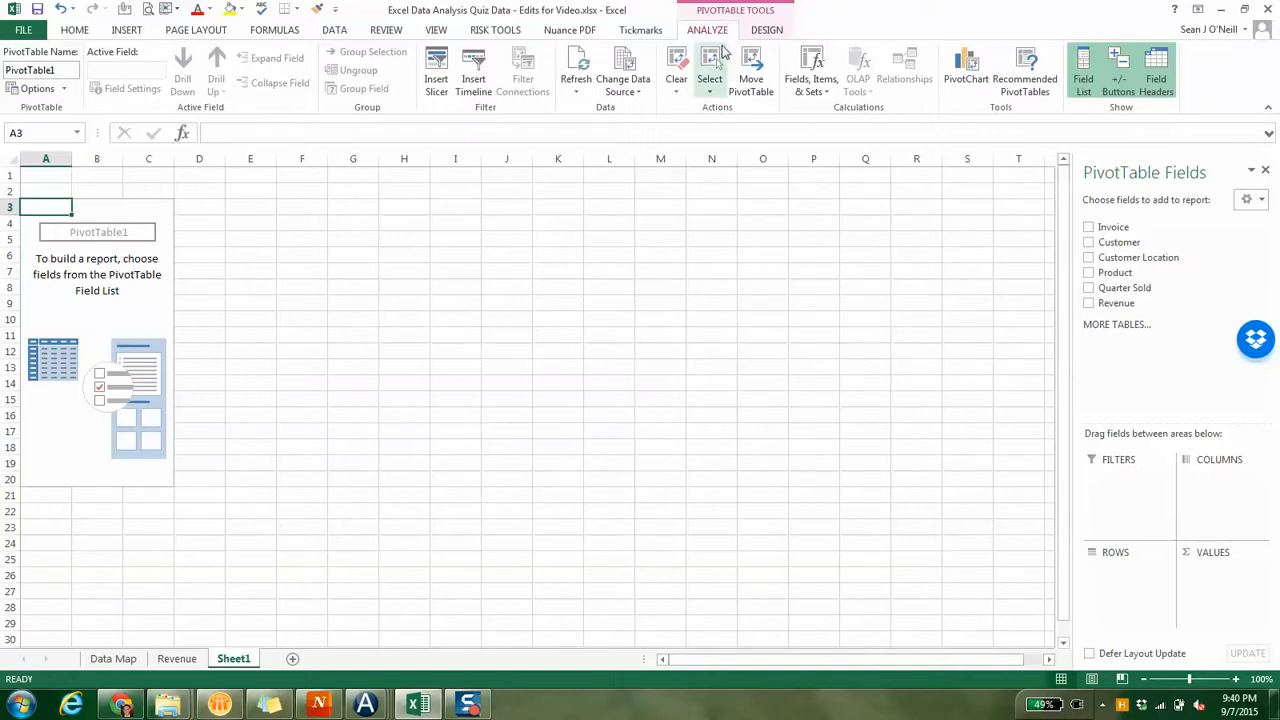
- Try selecting cells outside and inside the empty PivotTable, then close its field list and show it again
{"action": "left_click", "coordinate": [291, 287]}
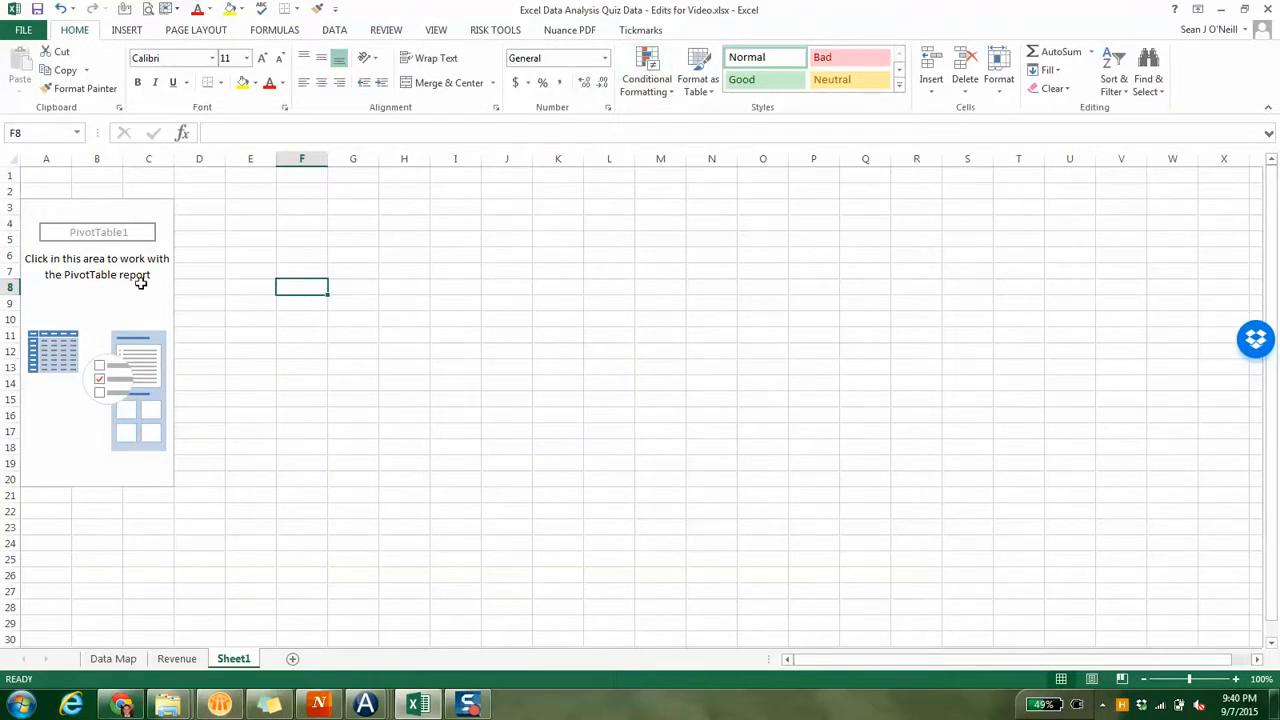
{"action": "left_click", "coordinate": [86, 331]}
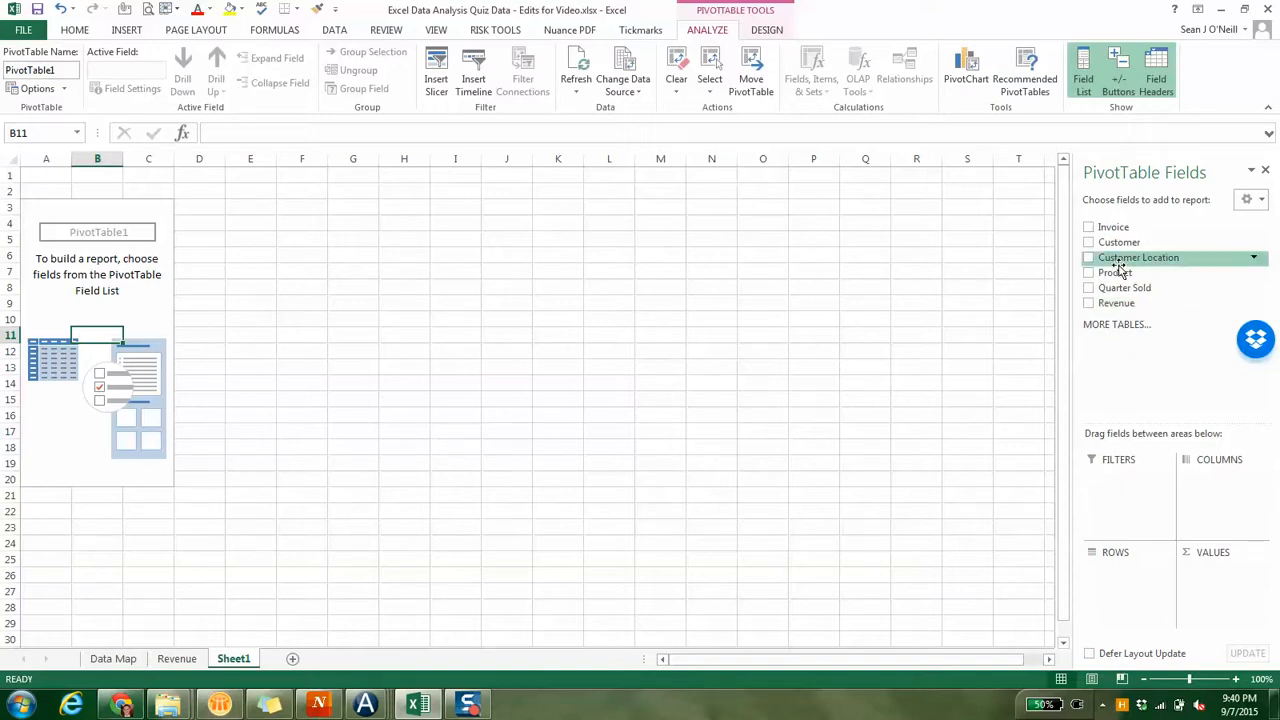
{"action": "mouse_move", "coordinate": [1120, 260]}
{"action": "left_mouse_down"}
{"action": "mouse_move", "coordinate": [1120, 380]}
{"action": "mouse_move", "coordinate": [1141, 495]}
{"action": "mouse_move", "coordinate": [1207, 495]}
{"action": "mouse_move", "coordinate": [1203, 610]}
{"action": "mouse_move", "coordinate": [1190, 625]}
{"action": "mouse_move", "coordinate": [1122, 246]}
{"action": "left_mouse_up"}
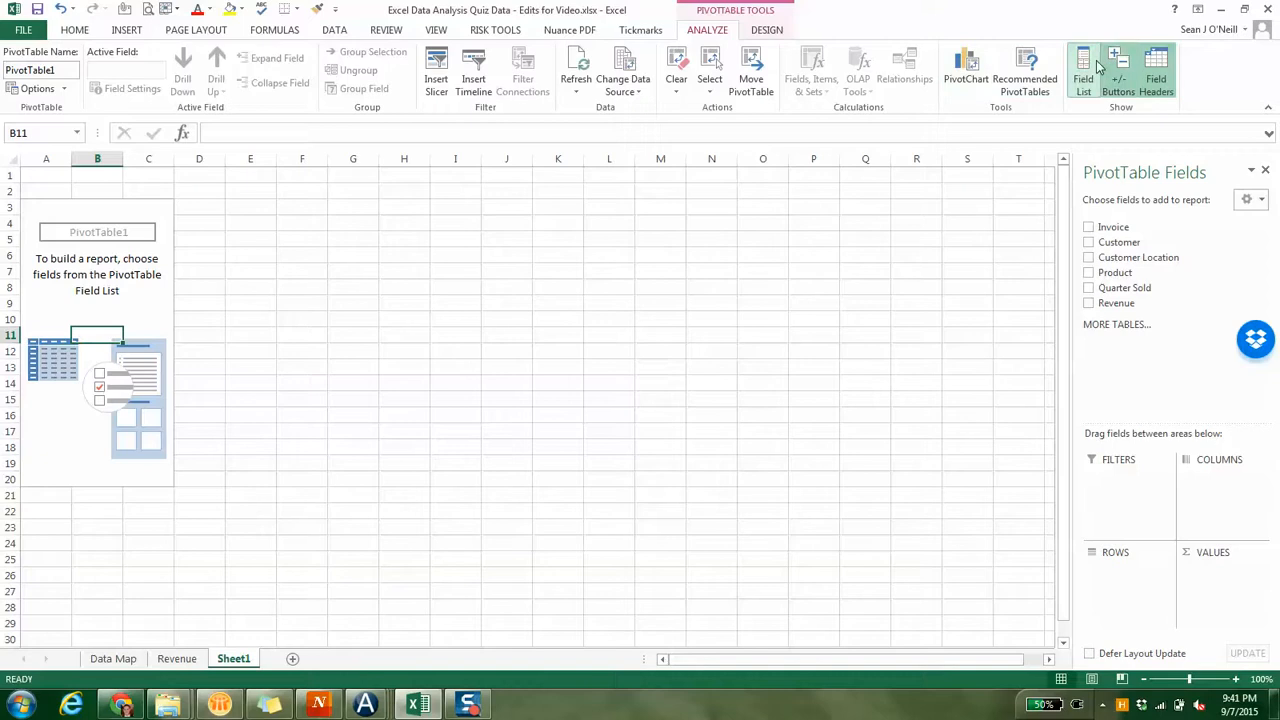
{"action": "left_click", "coordinate": [1040, 318]}
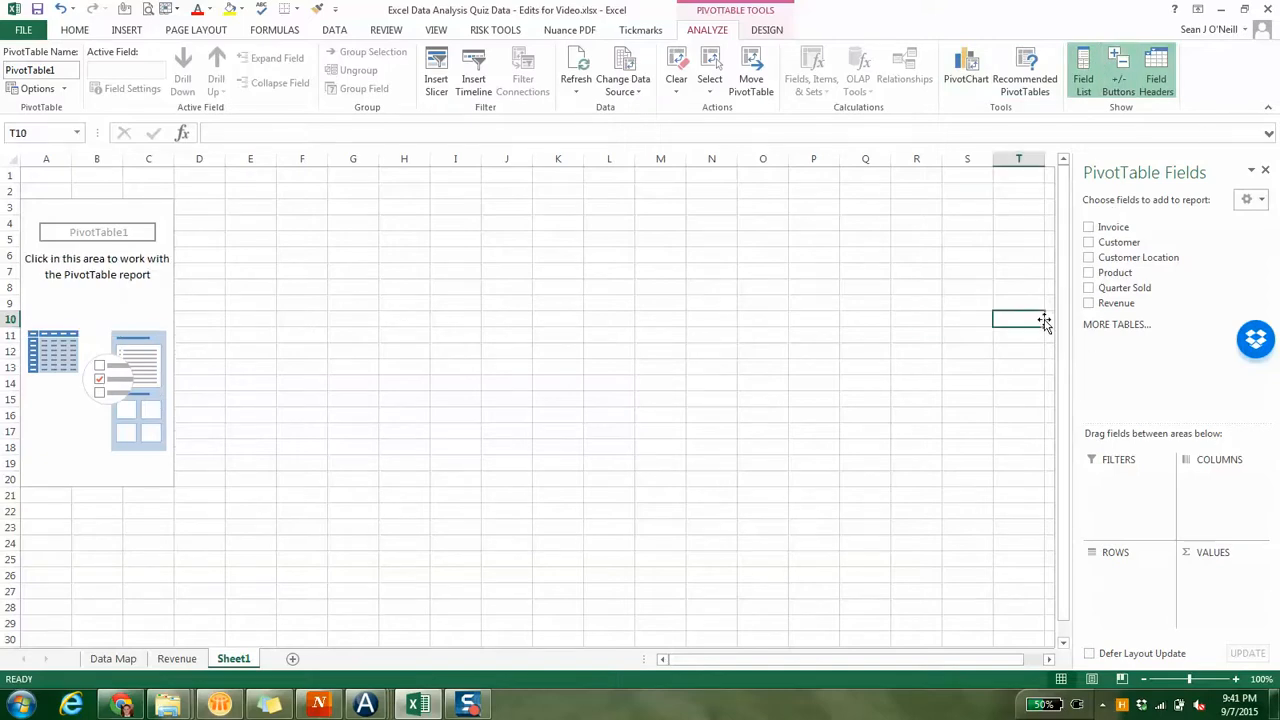
{"action": "left_click", "coordinate": [10, 303]}
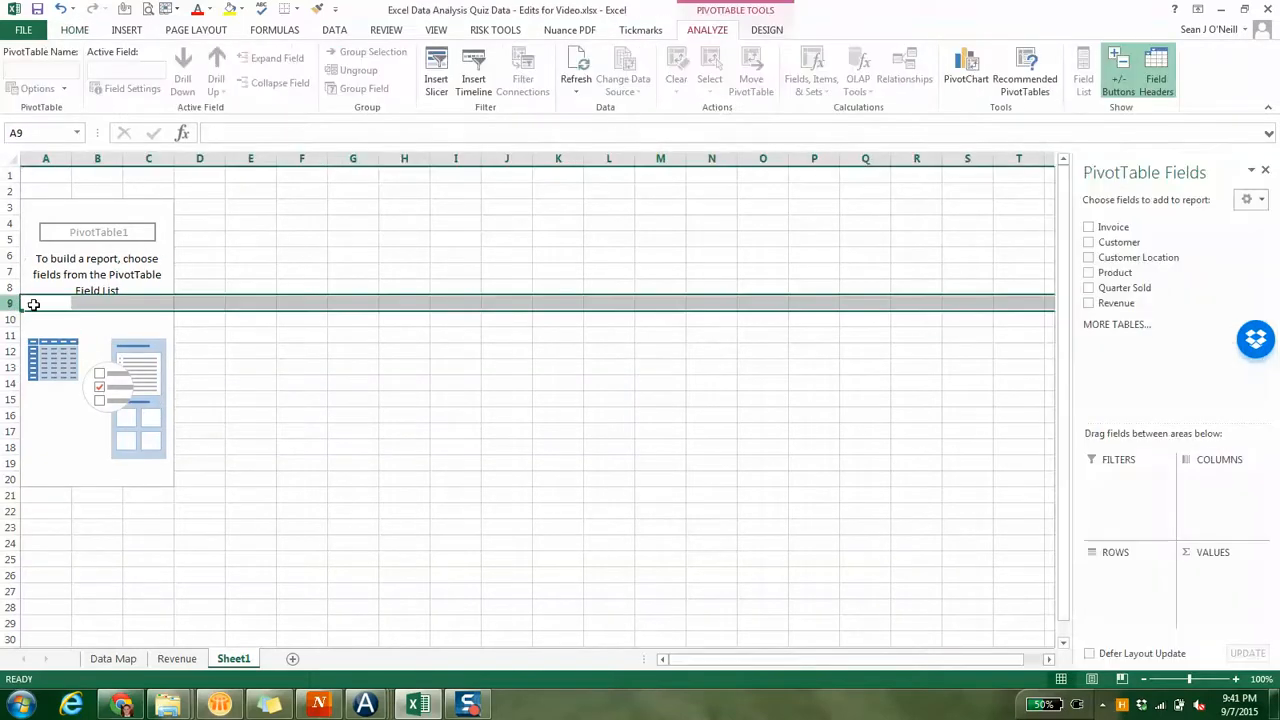
{"action": "left_click", "coordinate": [68, 271]}
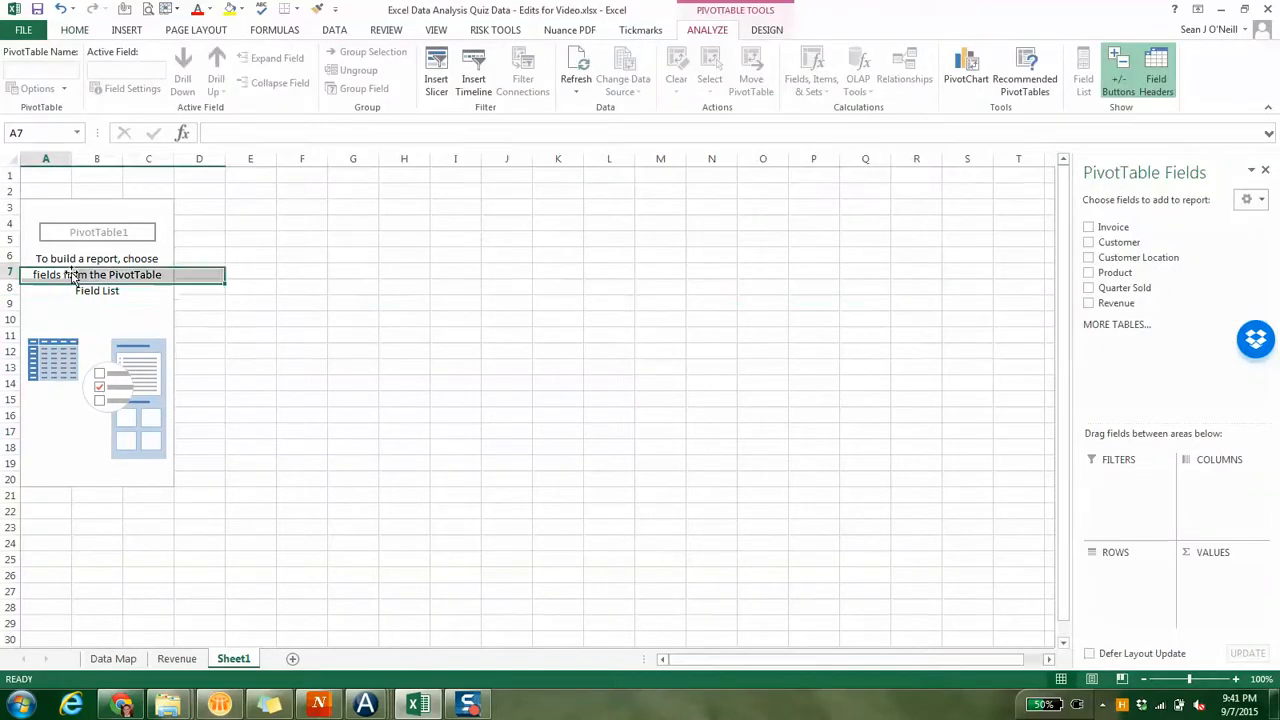
{"action": "left_click", "coordinate": [1263, 173]}
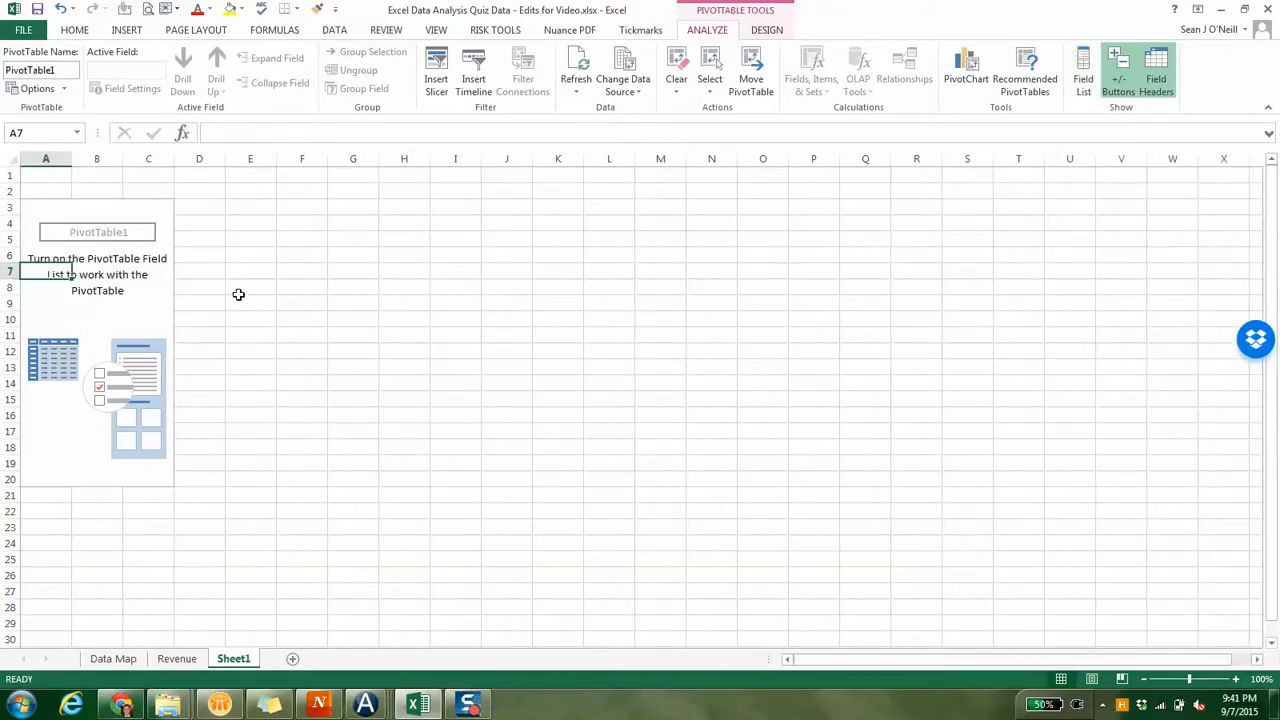
{"action": "left_click", "coordinate": [1085, 68]}
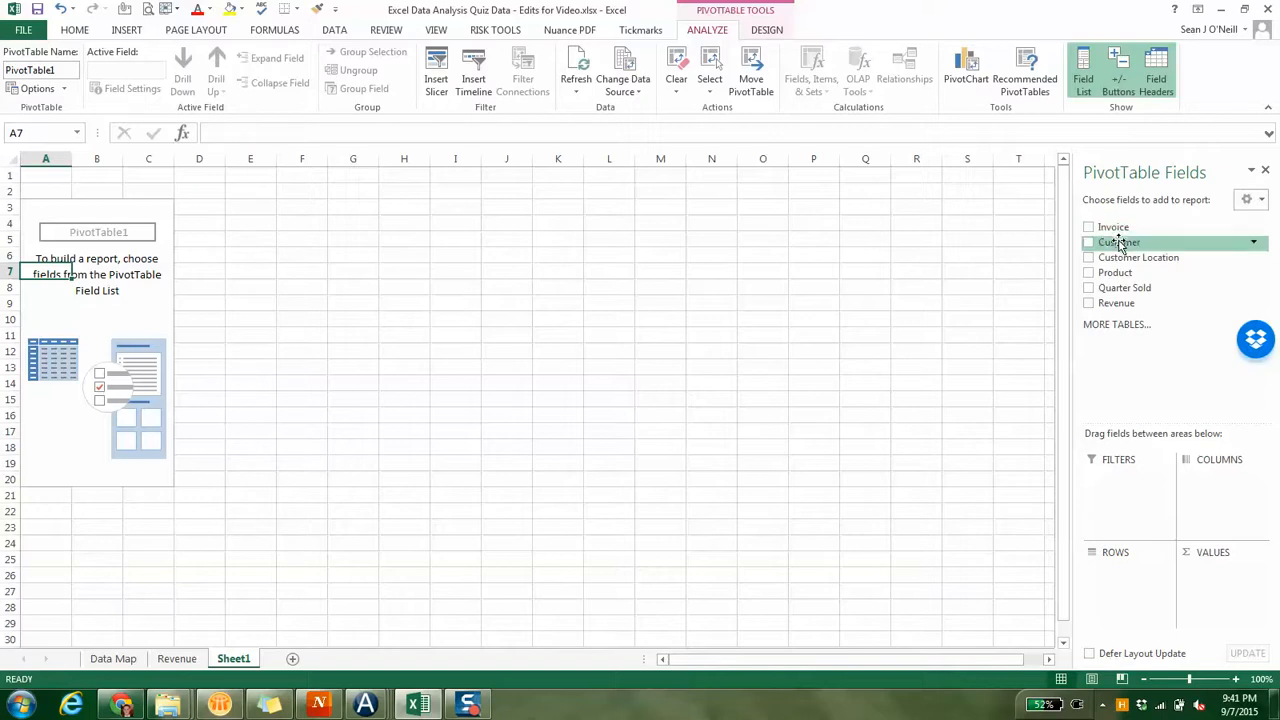
- Add Customer as the PivotTable's row field and check the resulting row labels
{"action": "left_click_drag", "start_coordinate": [1118, 245], "coordinate": [1110, 574]}
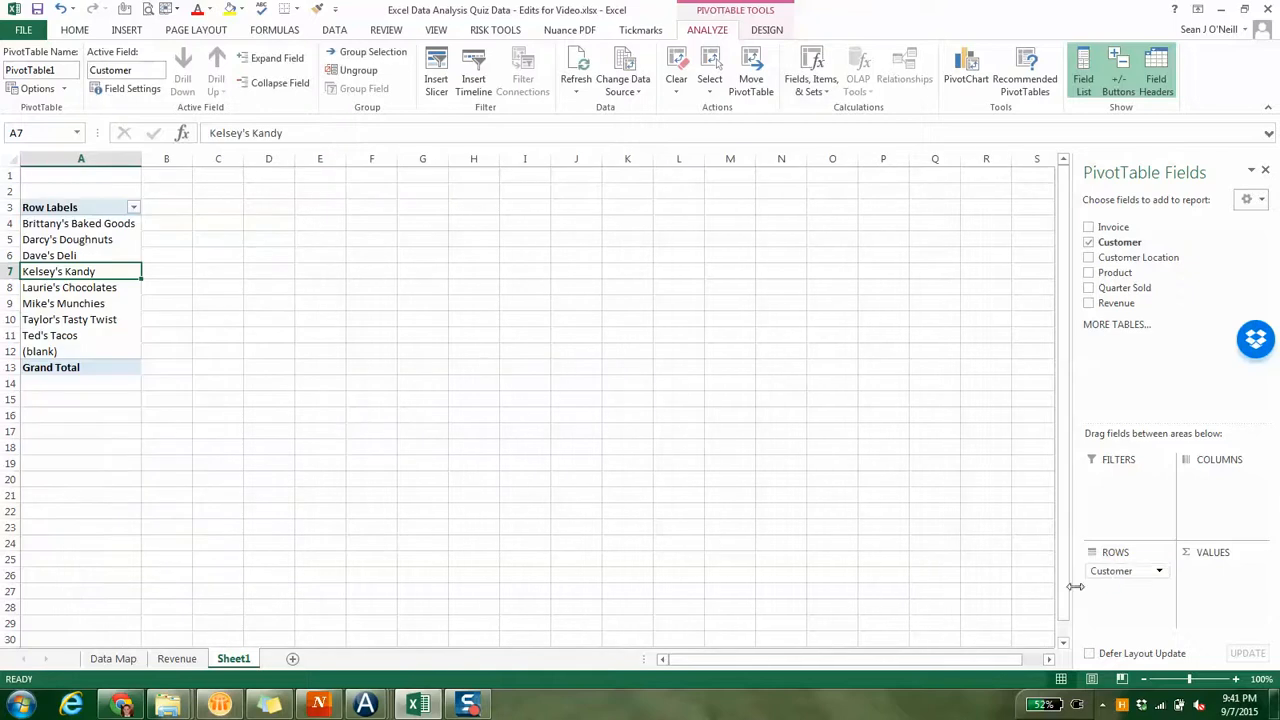
{"action": "left_click", "coordinate": [102, 218]}
{"action": "left_click_drag", "start_coordinate": [95, 224], "coordinate": [80, 350]}
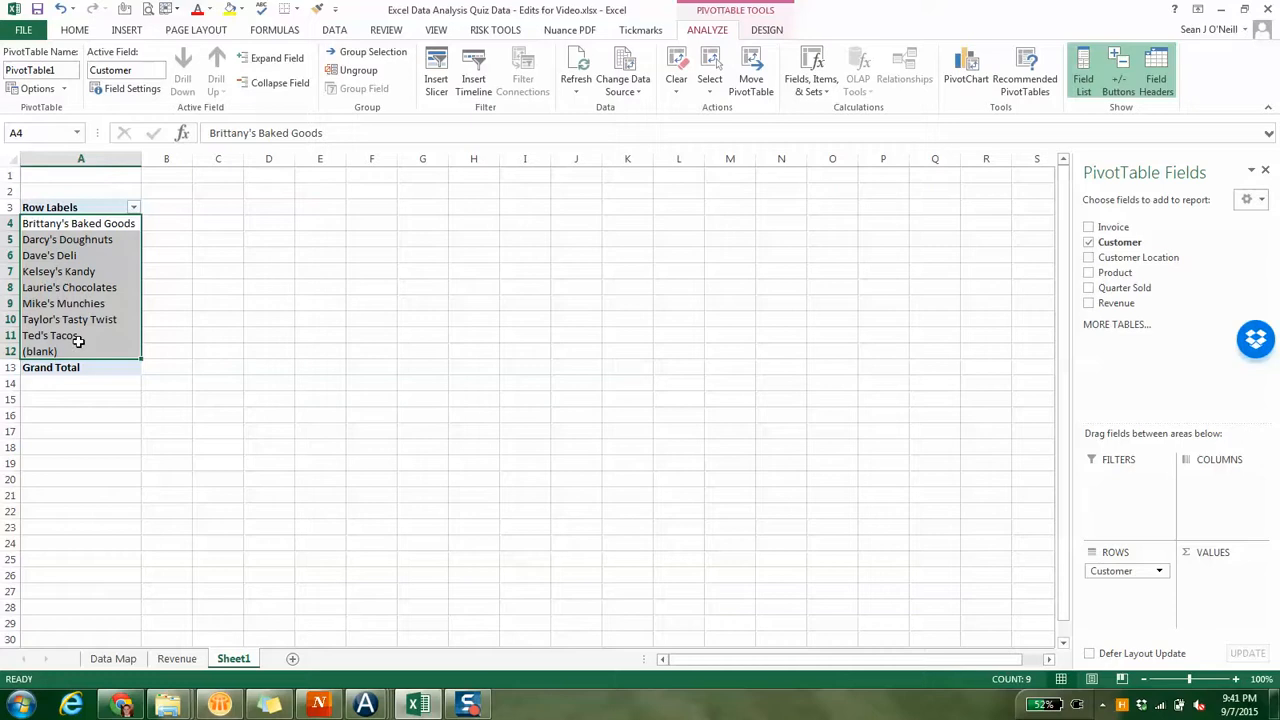
{"action": "left_click", "coordinate": [77, 338]}
{"action": "left_click", "coordinate": [73, 352]}
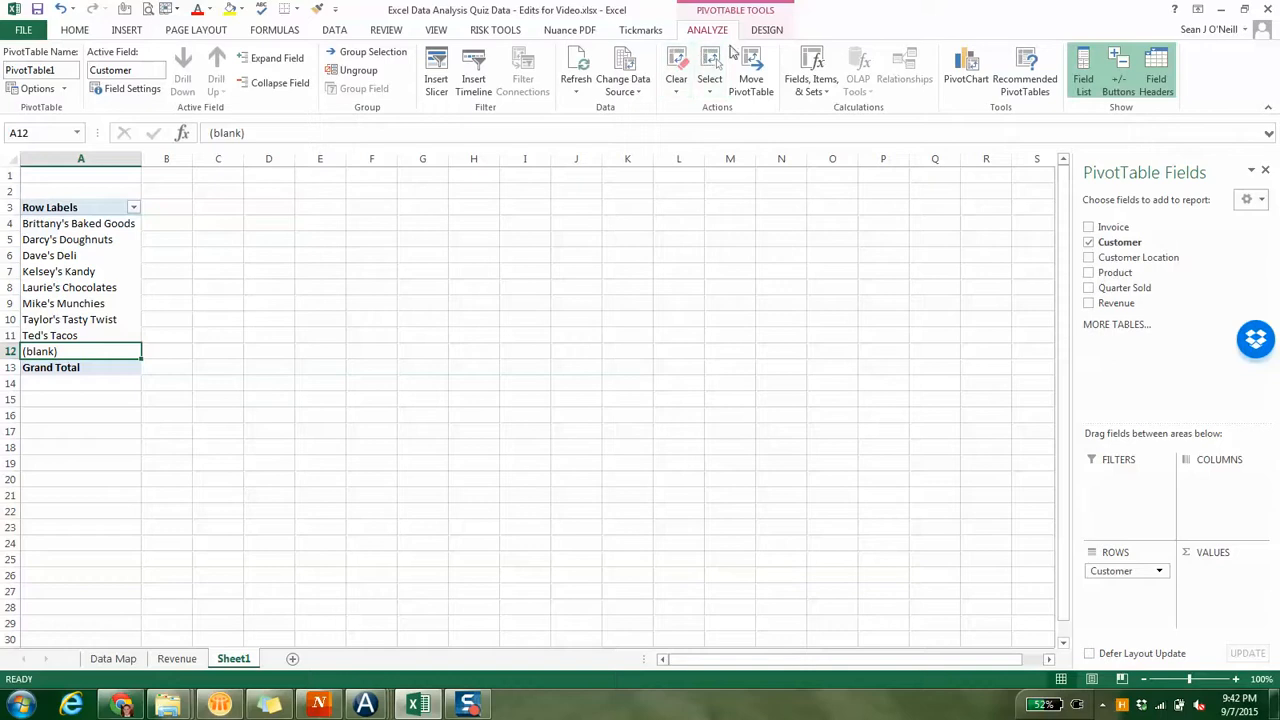
- Change the PivotTable's data source to the range Revenue!$A$1:$F$501
{"action": "left_click", "coordinate": [621, 72]}
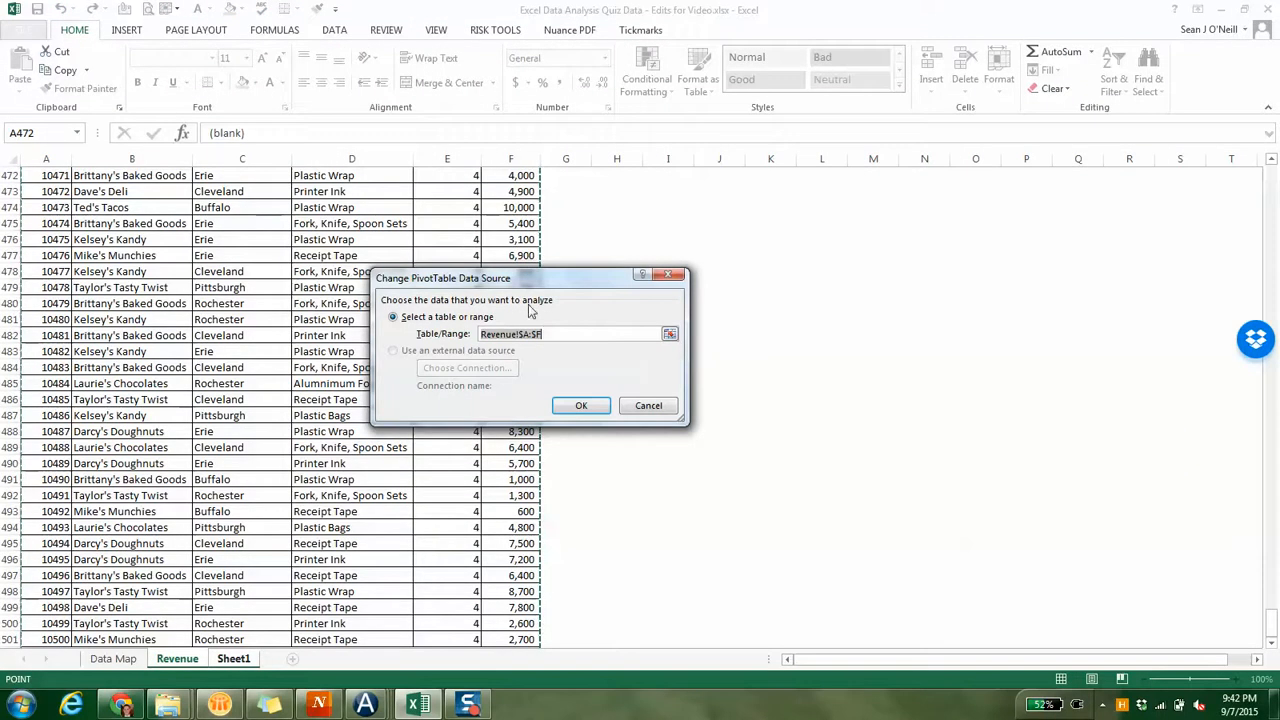
{"action": "left_click", "coordinate": [634, 405]}
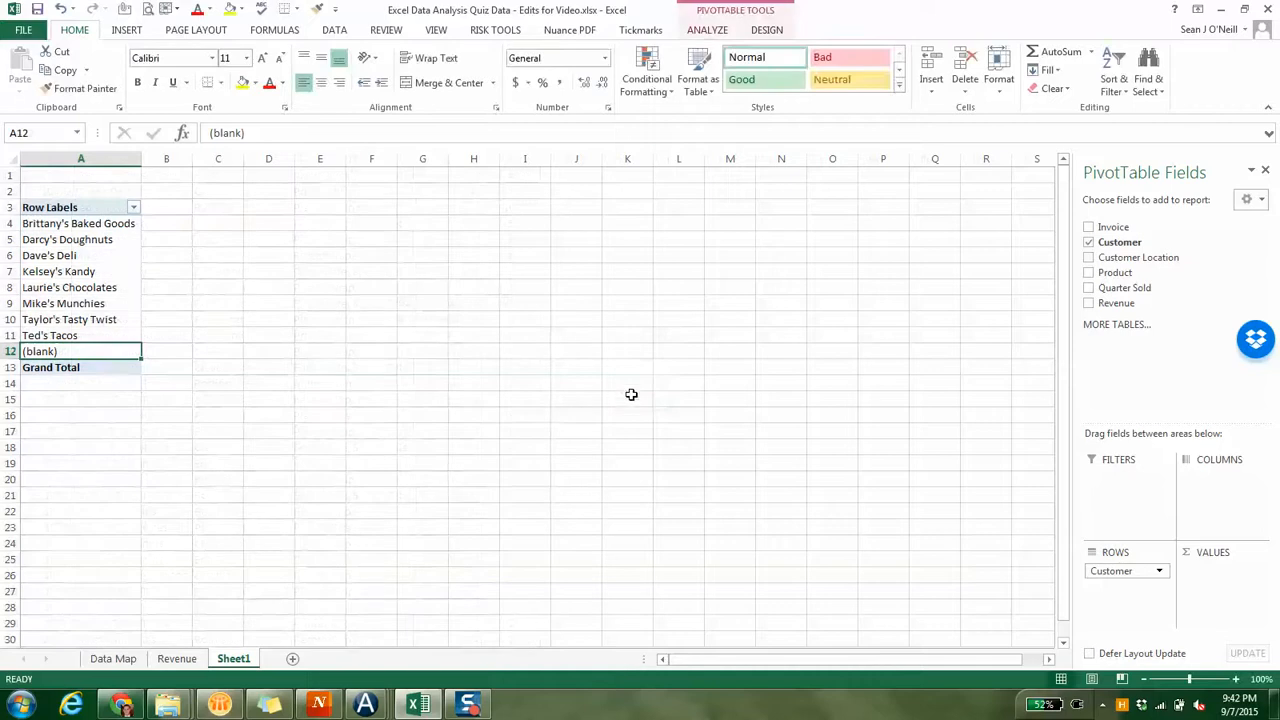
{"action": "left_click", "coordinate": [728, 34]}
{"action": "left_click", "coordinate": [621, 68]}
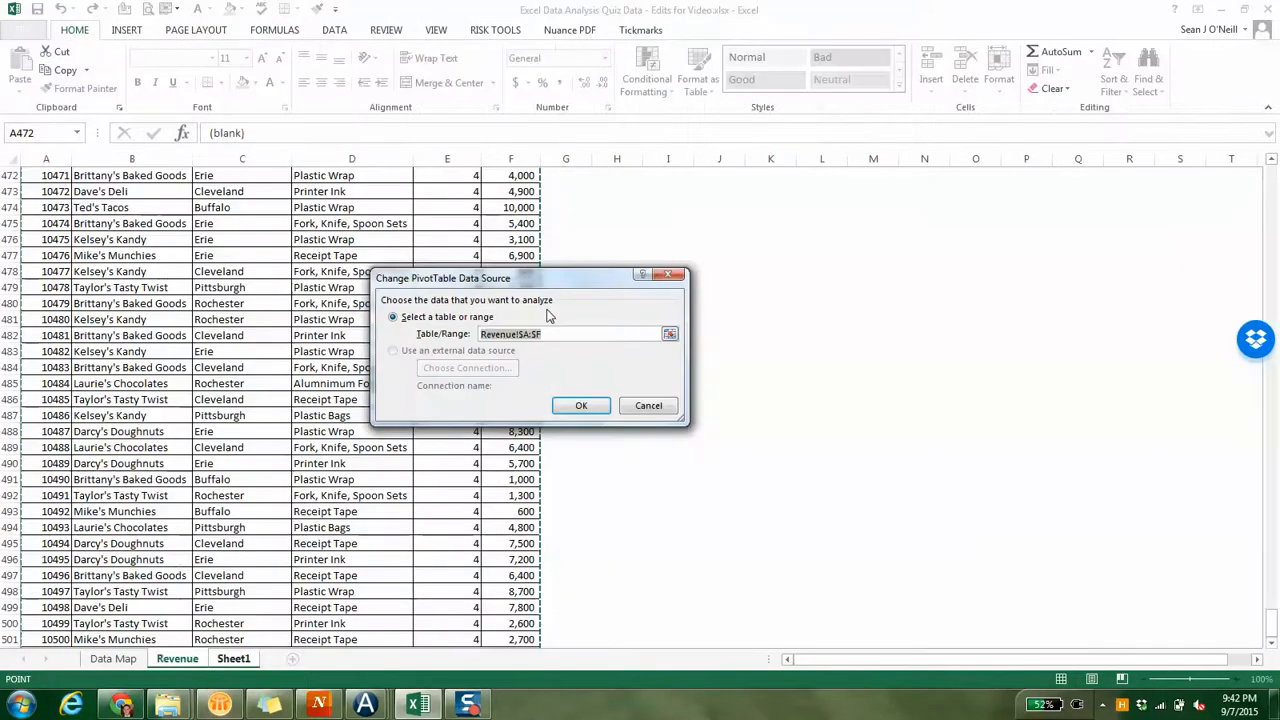
{"action": "key", "text": "BackSpace"}
{"action": "left_click", "coordinate": [33, 271]}
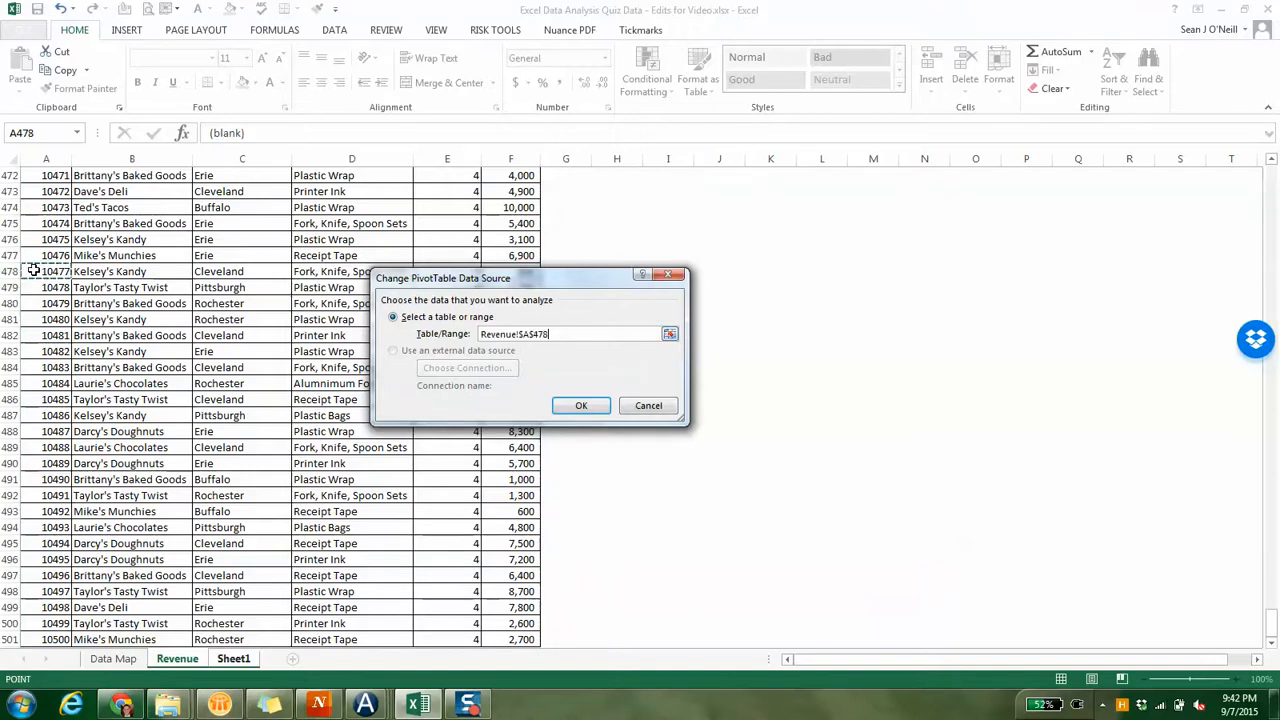
{"action": "key", "text": "shift+Right"}
{"action": "key", "text": "shift+Right"}
{"action": "key", "text": "shift+Right"}
{"action": "key", "text": "shift+Right"}
{"action": "key", "text": "shift+Right"}
{"action": "key", "text": "ctrl+shift+Down"}
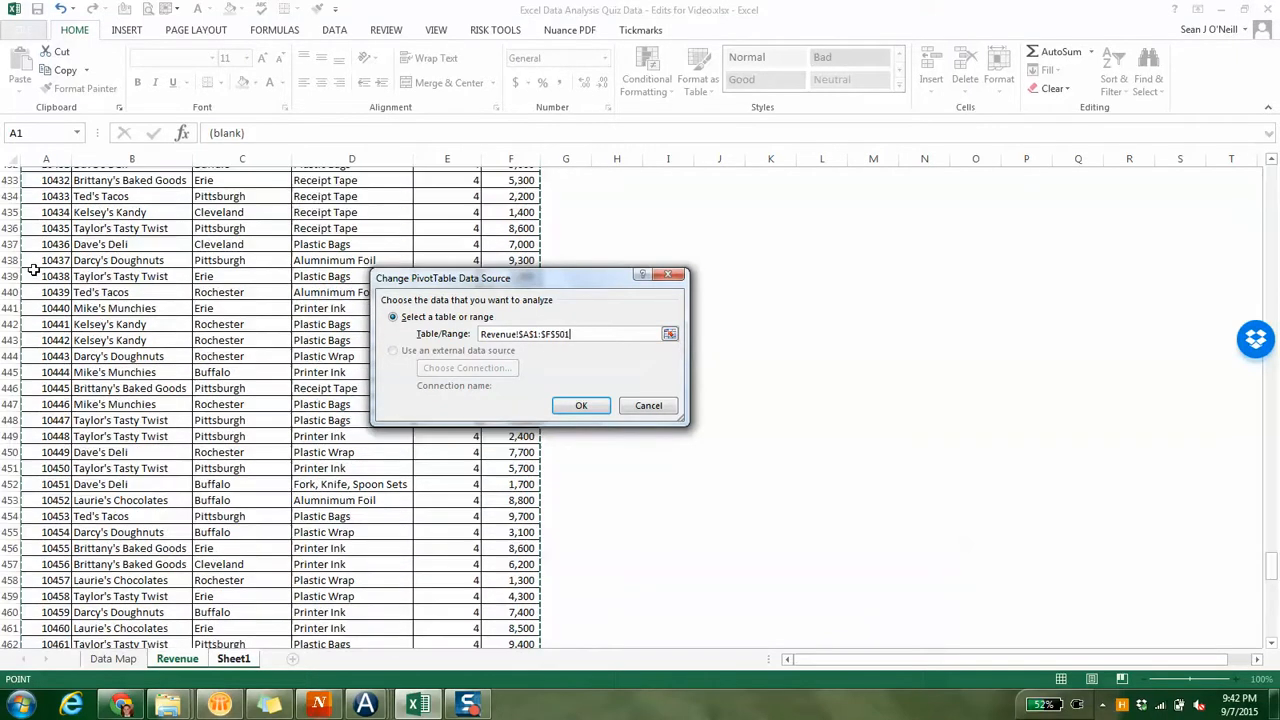
{"action": "left_click", "coordinate": [583, 405]}
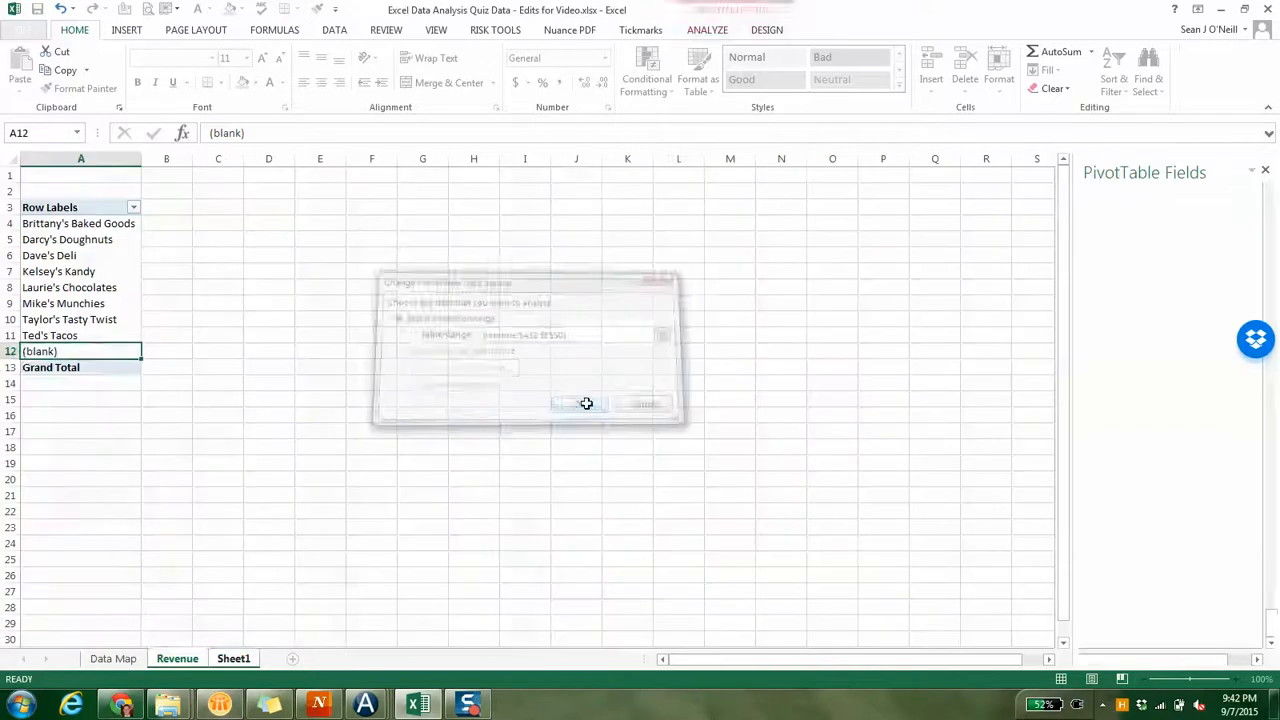
- Check the refreshed customer row labels and add Revenue to the PivotTable's values as a sum
{"action": "left_click", "coordinate": [70, 335]}
{"action": "left_click_drag", "start_coordinate": [89, 223], "coordinate": [90, 335]}
{"action": "left_click", "coordinate": [104, 231]}
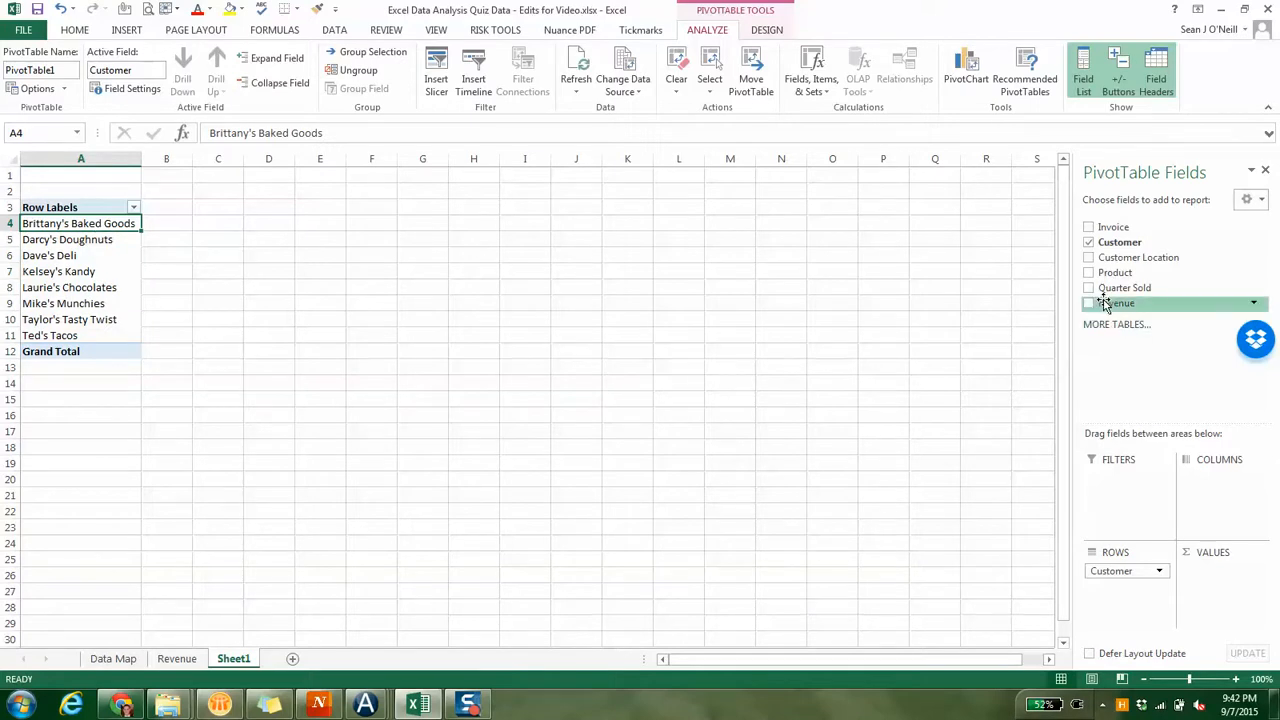
{"action": "left_click_drag", "start_coordinate": [1113, 308], "coordinate": [1207, 589]}
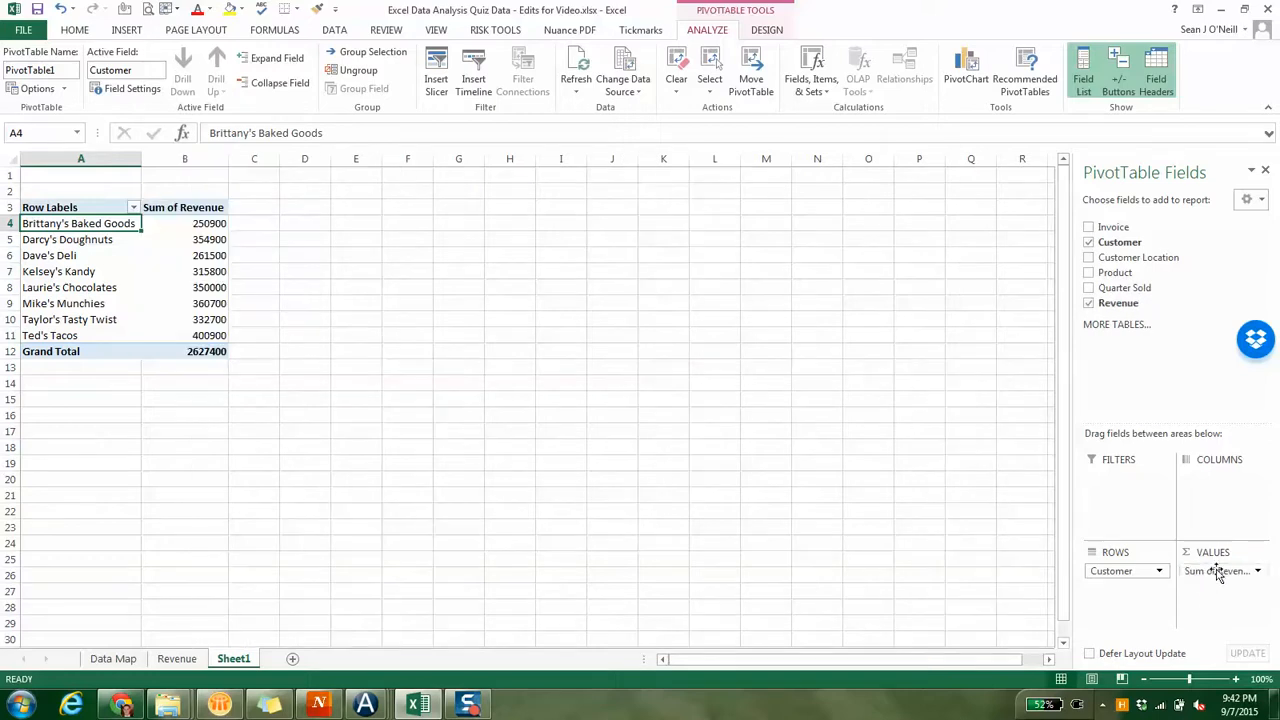
- Summarize the Revenue value field by Count and examine the counts per customer and the grand total
{"action": "left_click", "coordinate": [1210, 574]}
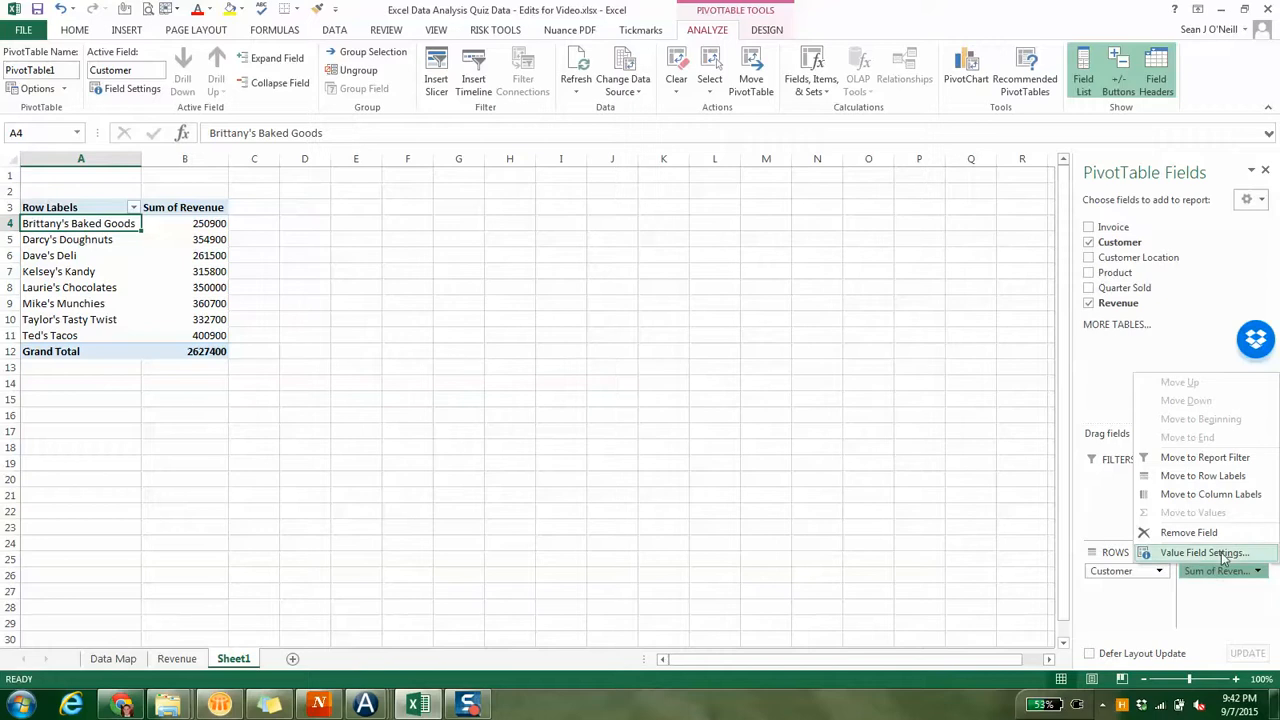
{"action": "left_click", "coordinate": [1215, 553]}
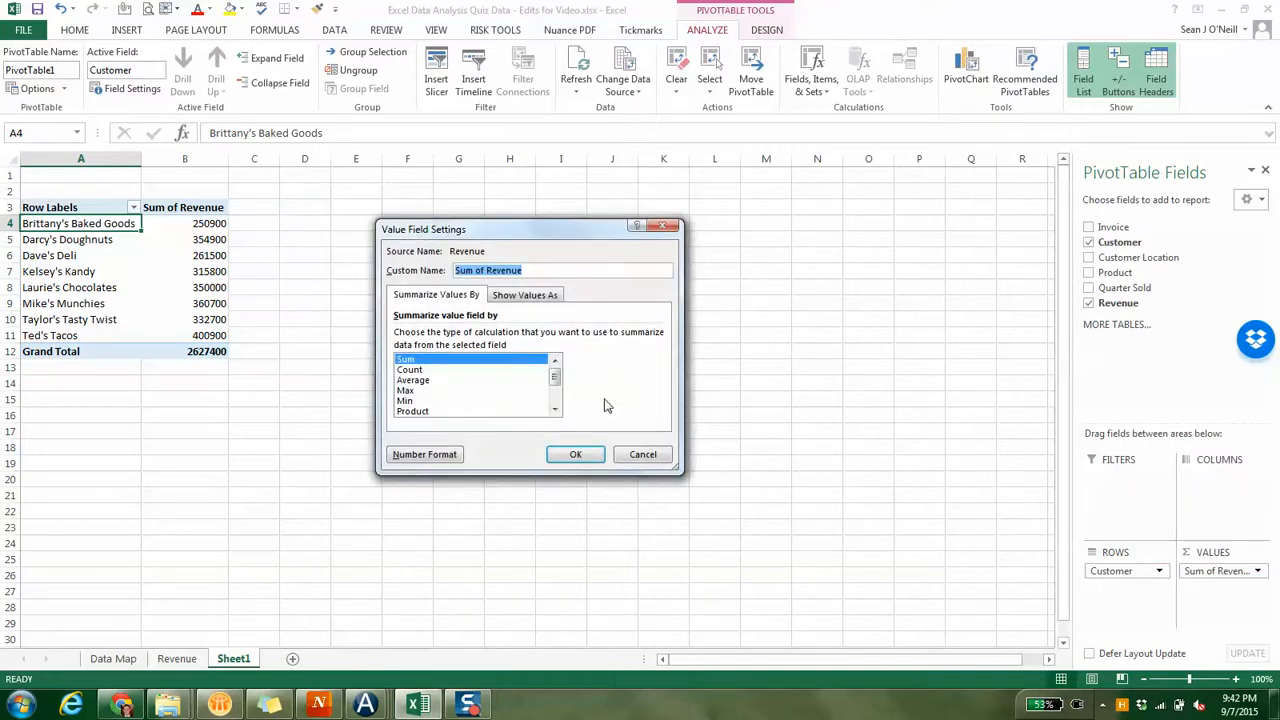
{"action": "left_click", "coordinate": [418, 370]}
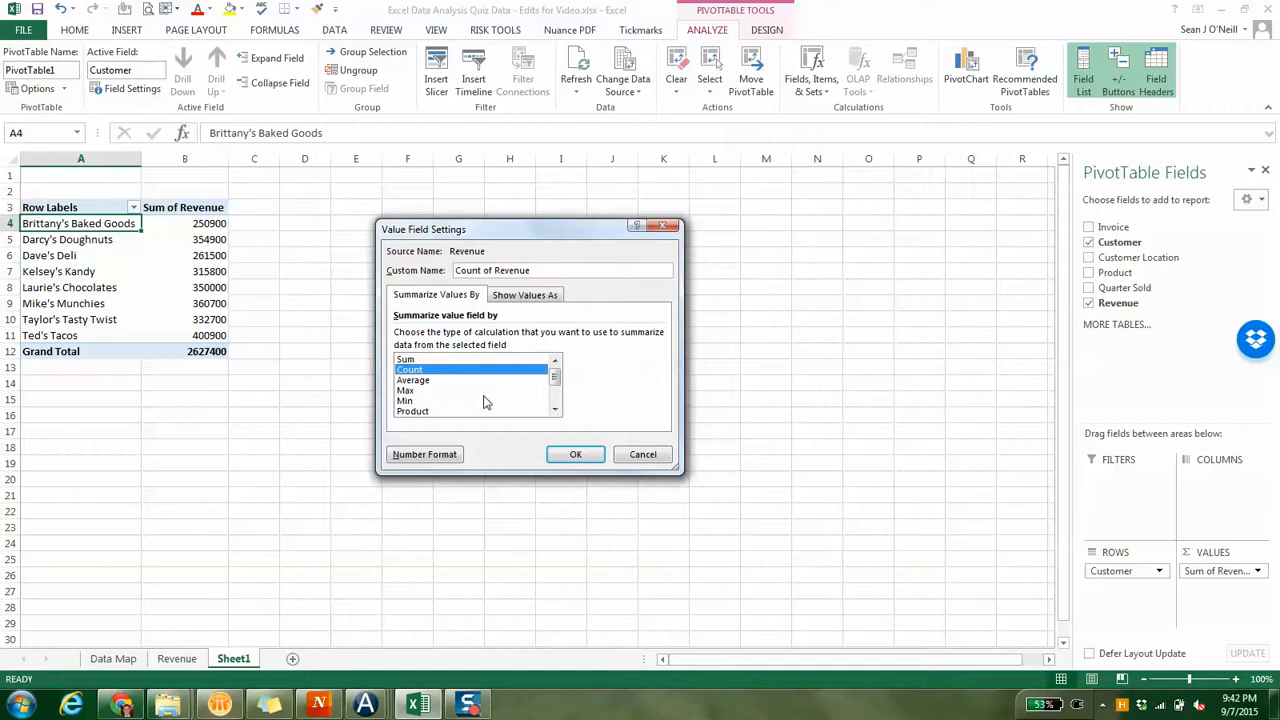
{"action": "left_click", "coordinate": [588, 454]}
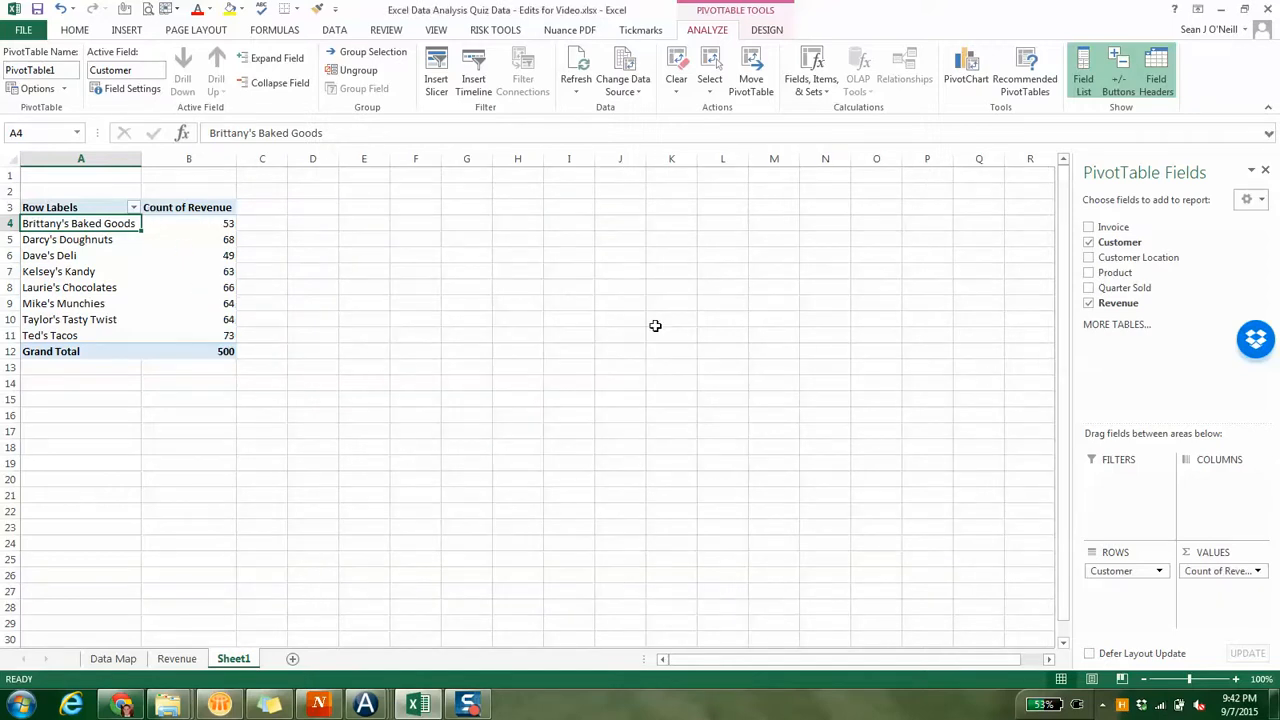
{"action": "left_click", "coordinate": [215, 220]}
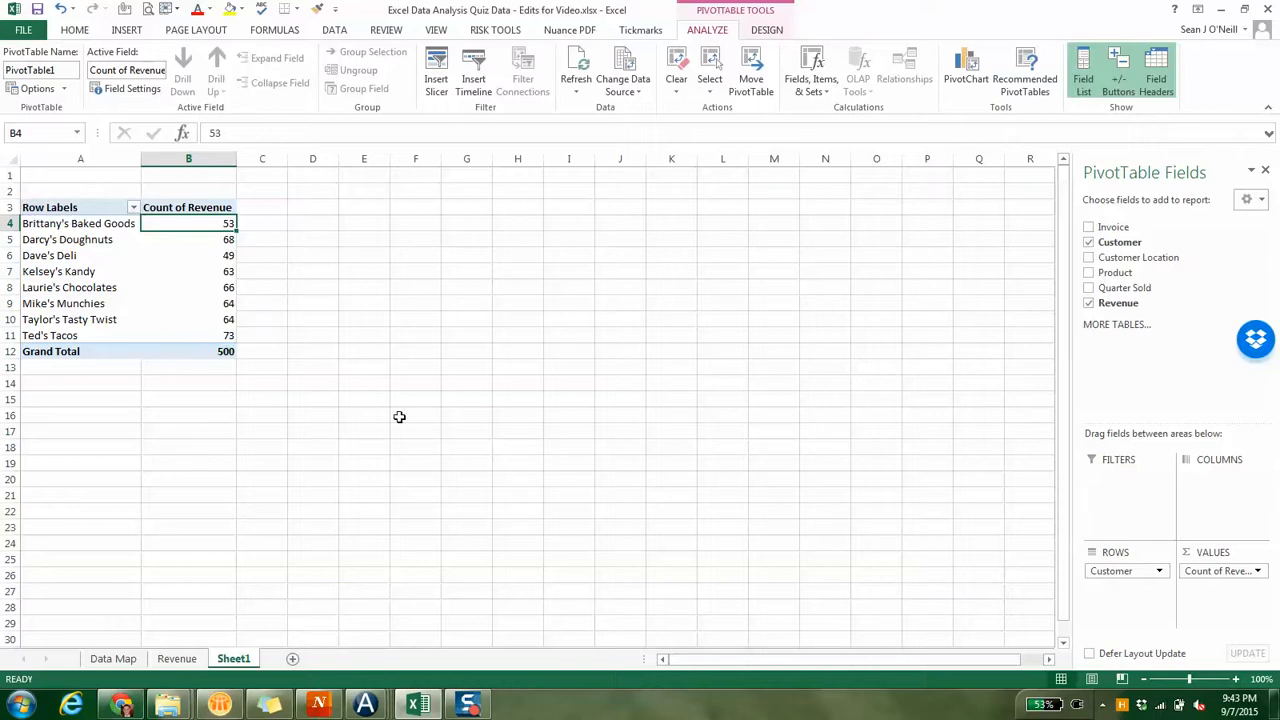
{"action": "left_click", "coordinate": [190, 351]}
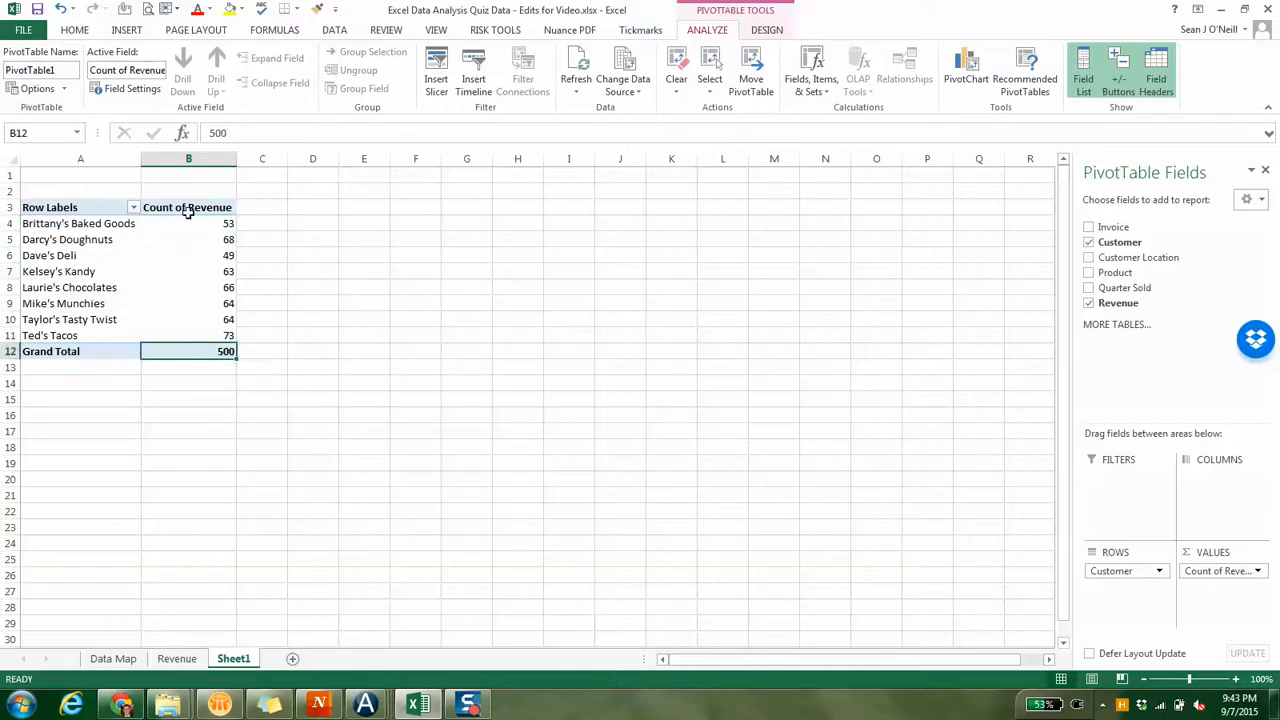
{"action": "left_click_drag", "start_coordinate": [186, 223], "coordinate": [191, 337]}
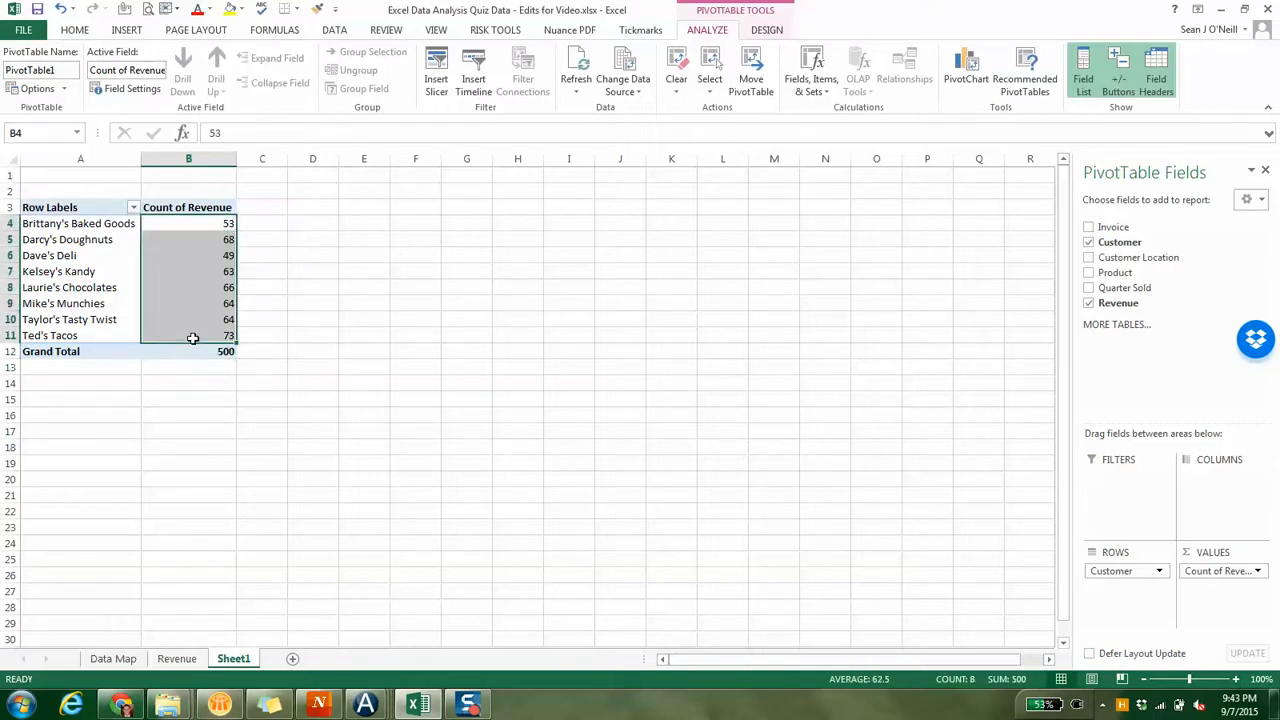
{"action": "left_click", "coordinate": [168, 251]}
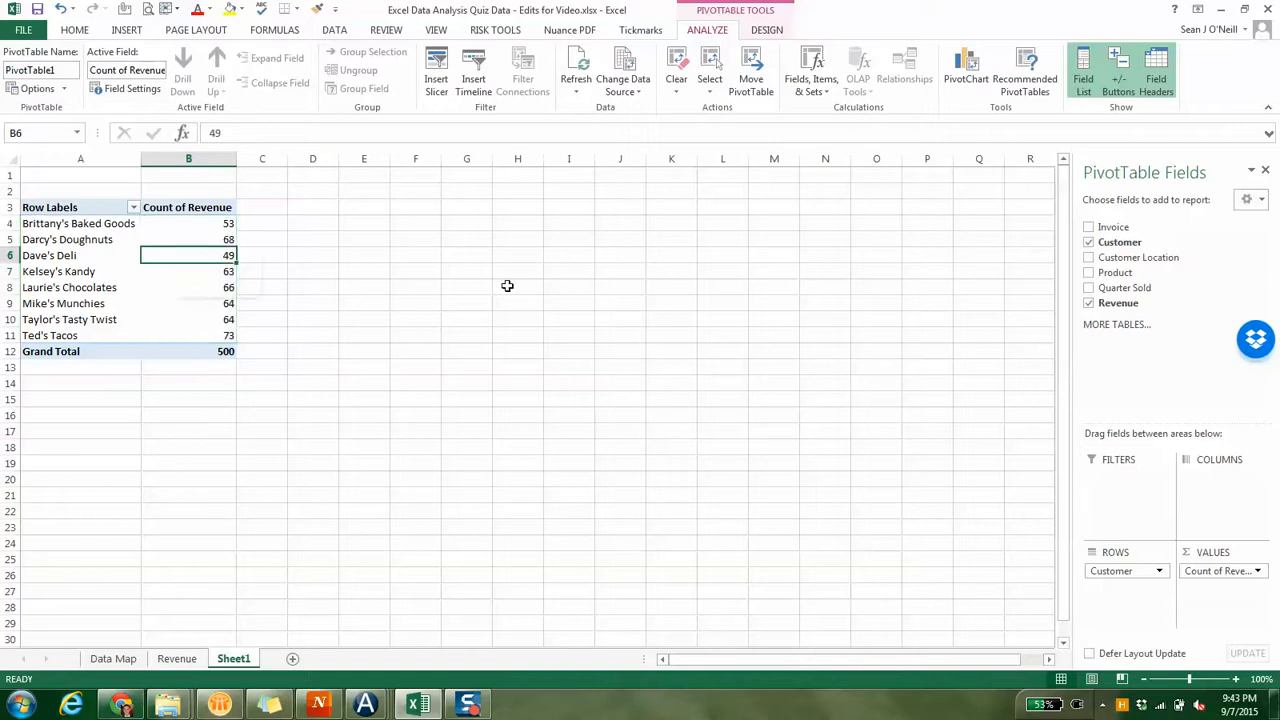
- Set the Revenue value field to be summarized by Sum
{"action": "left_click", "coordinate": [1214, 571]}
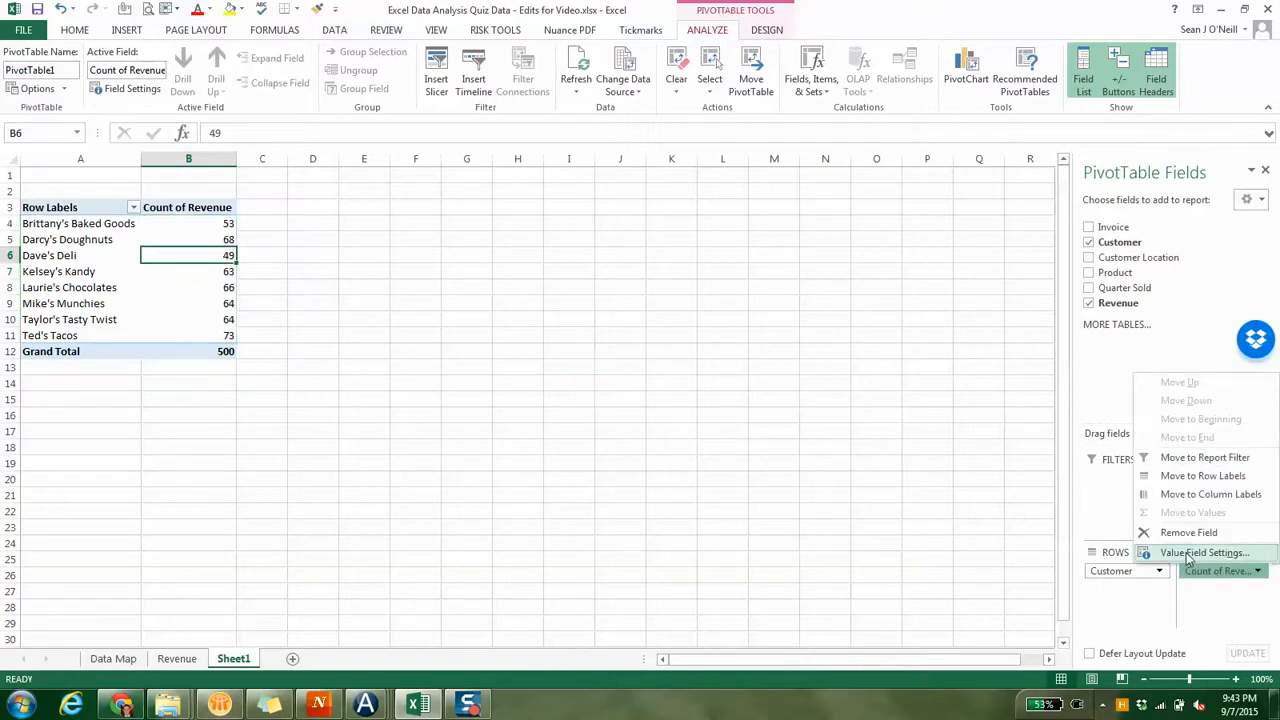
{"action": "left_click", "coordinate": [1190, 553]}
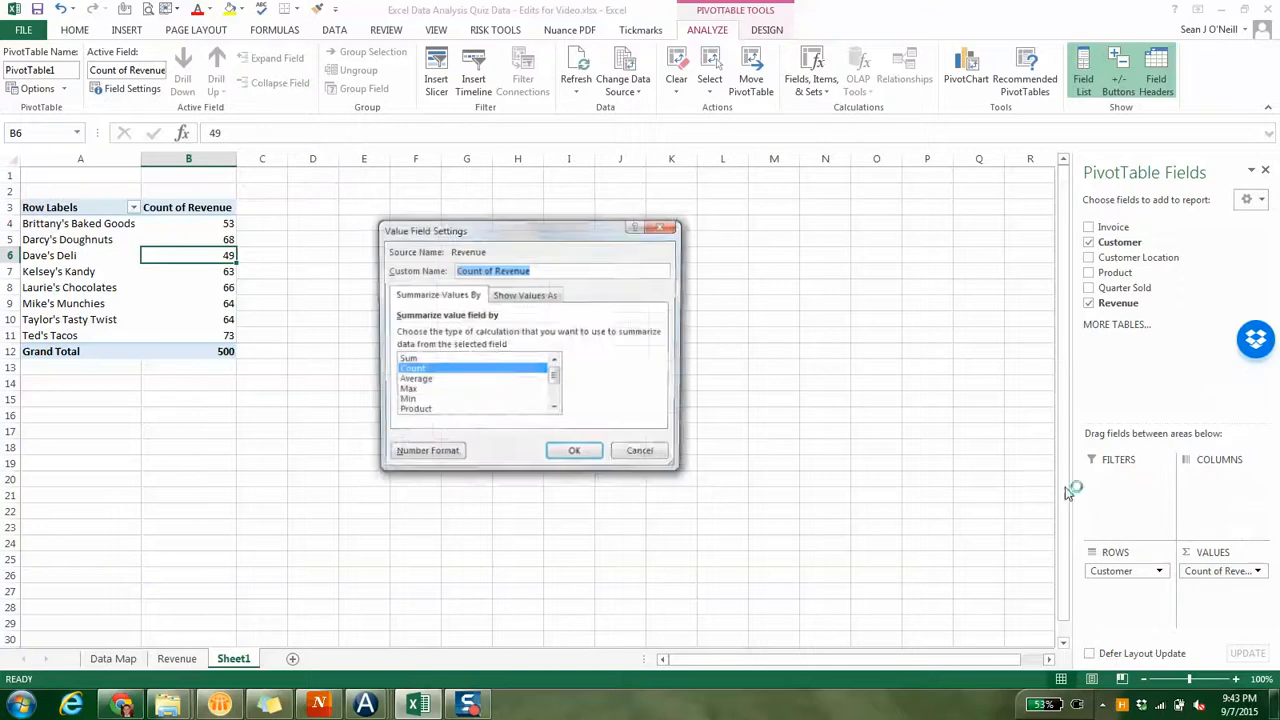
{"action": "left_click", "coordinate": [460, 355]}
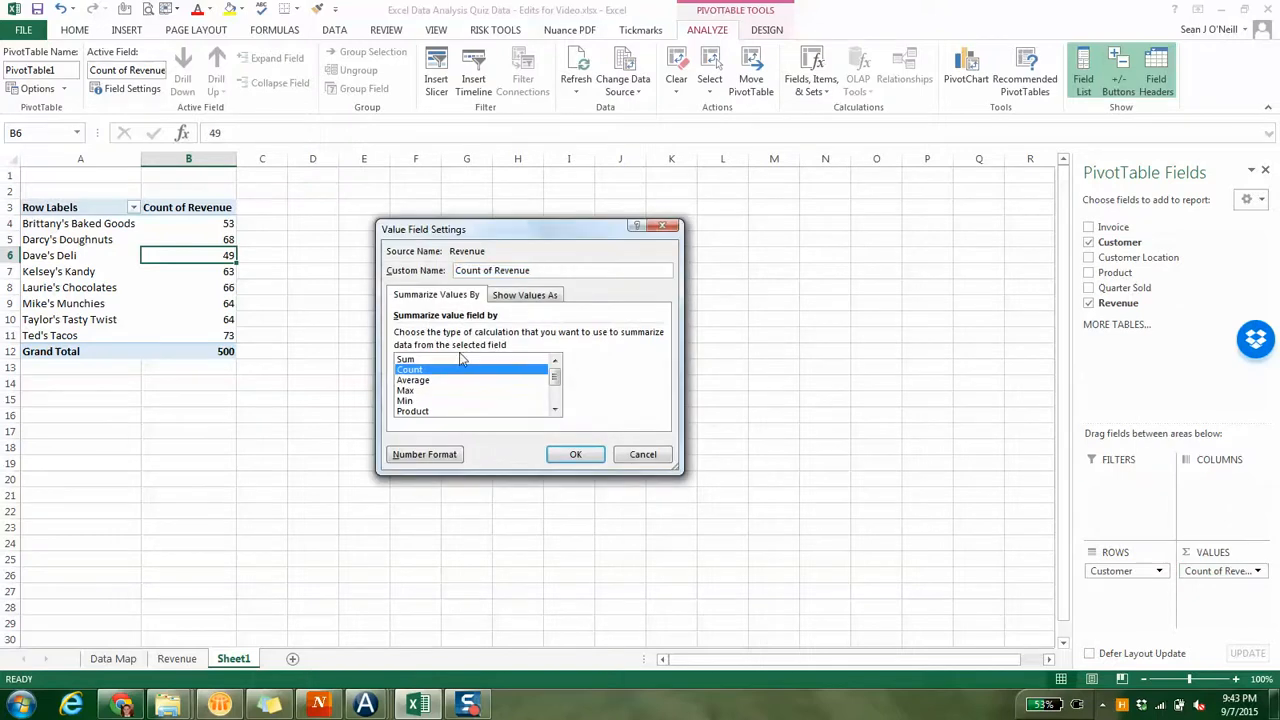
{"action": "left_click", "coordinate": [494, 360]}
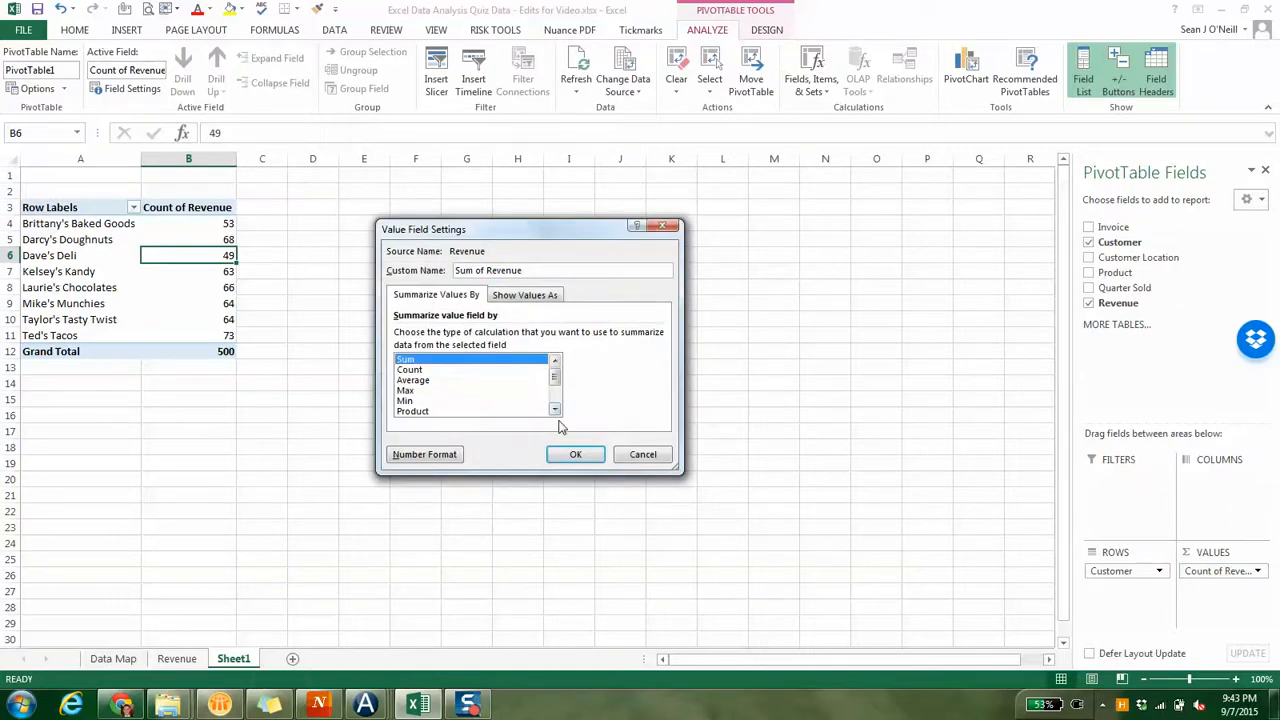
{"action": "left_click", "coordinate": [572, 455]}
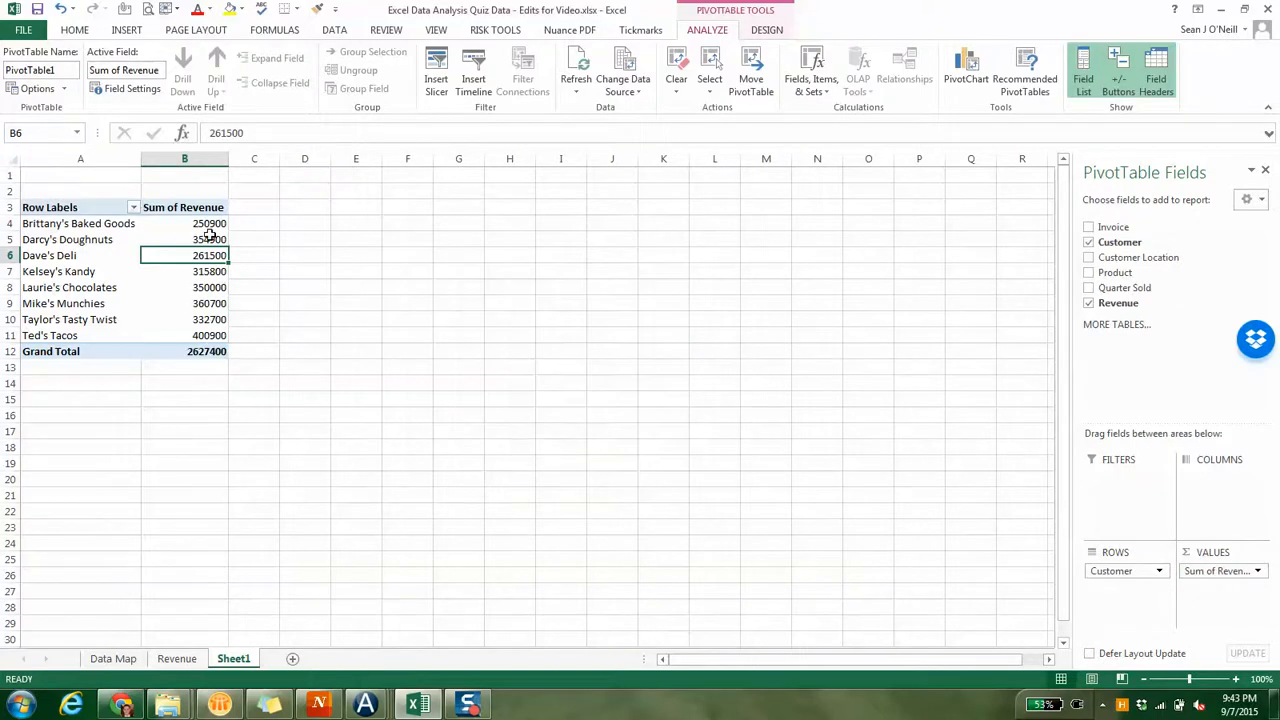
- Format the Sum of Revenue values in B4:B12 with comma separators and no decimals, and check the customer amounts
{"action": "mouse_move", "coordinate": [204, 228]}
{"action": "left_click_drag", "start_coordinate": [206, 223], "coordinate": [190, 352]}
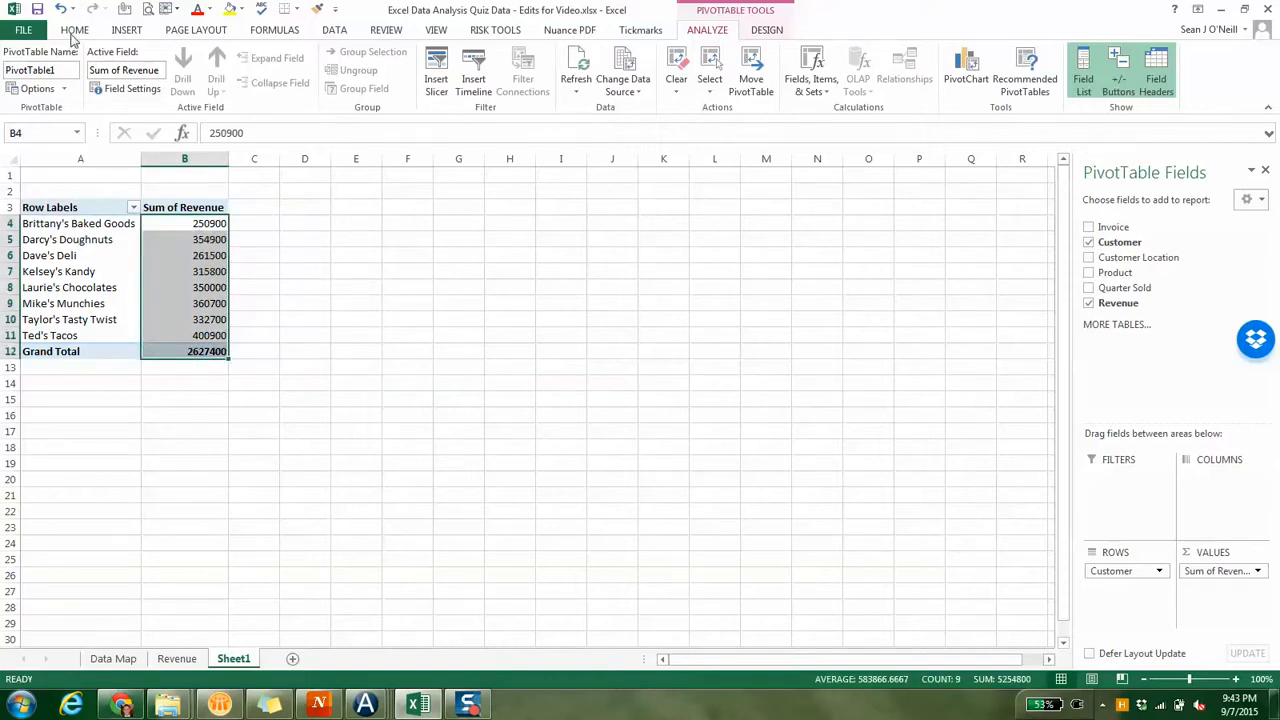
{"action": "left_click", "coordinate": [72, 30]}
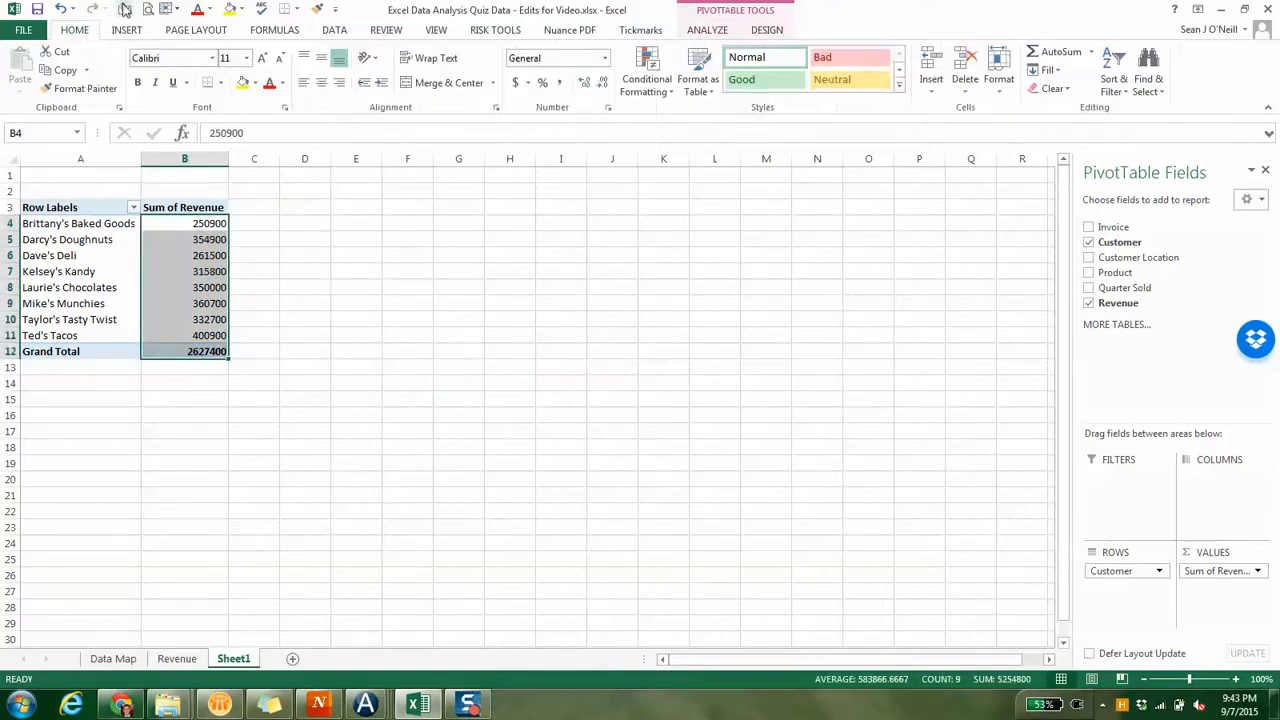
{"action": "left_click", "coordinate": [559, 84]}
{"action": "left_click", "coordinate": [603, 83]}
{"action": "left_click", "coordinate": [603, 83]}
{"action": "left_click", "coordinate": [199, 255]}
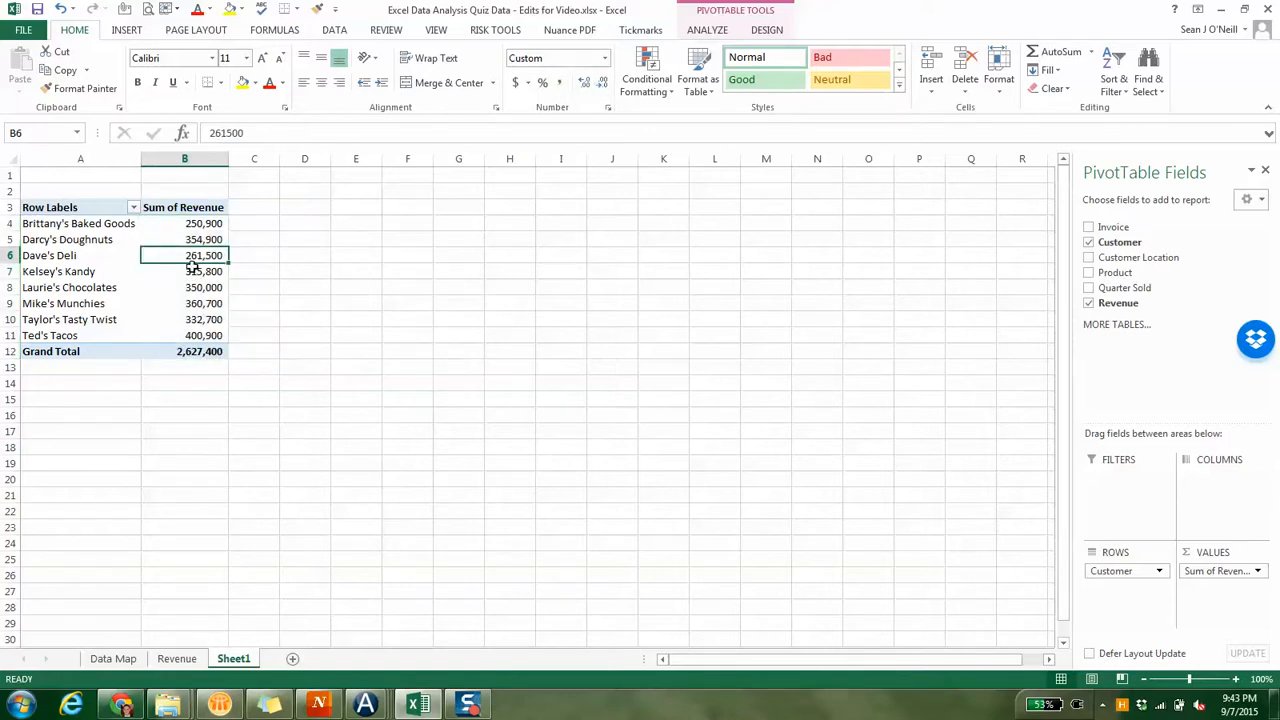
{"action": "left_click_drag", "start_coordinate": [190, 227], "coordinate": [190, 330]}
{"action": "left_click", "coordinate": [176, 306]}
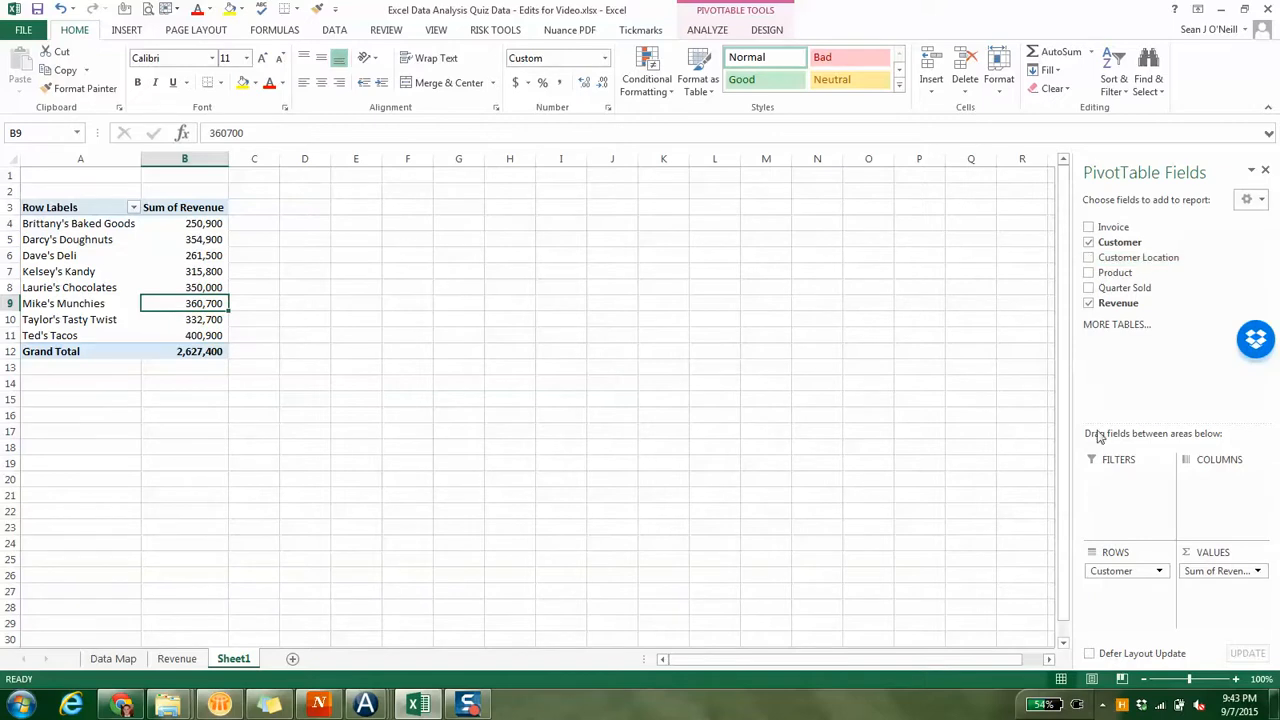
- Replace Customer with Customer Location as the PivotTable's row field and look over the revenue per city
{"action": "left_click_drag", "start_coordinate": [1116, 580], "coordinate": [1133, 259]}
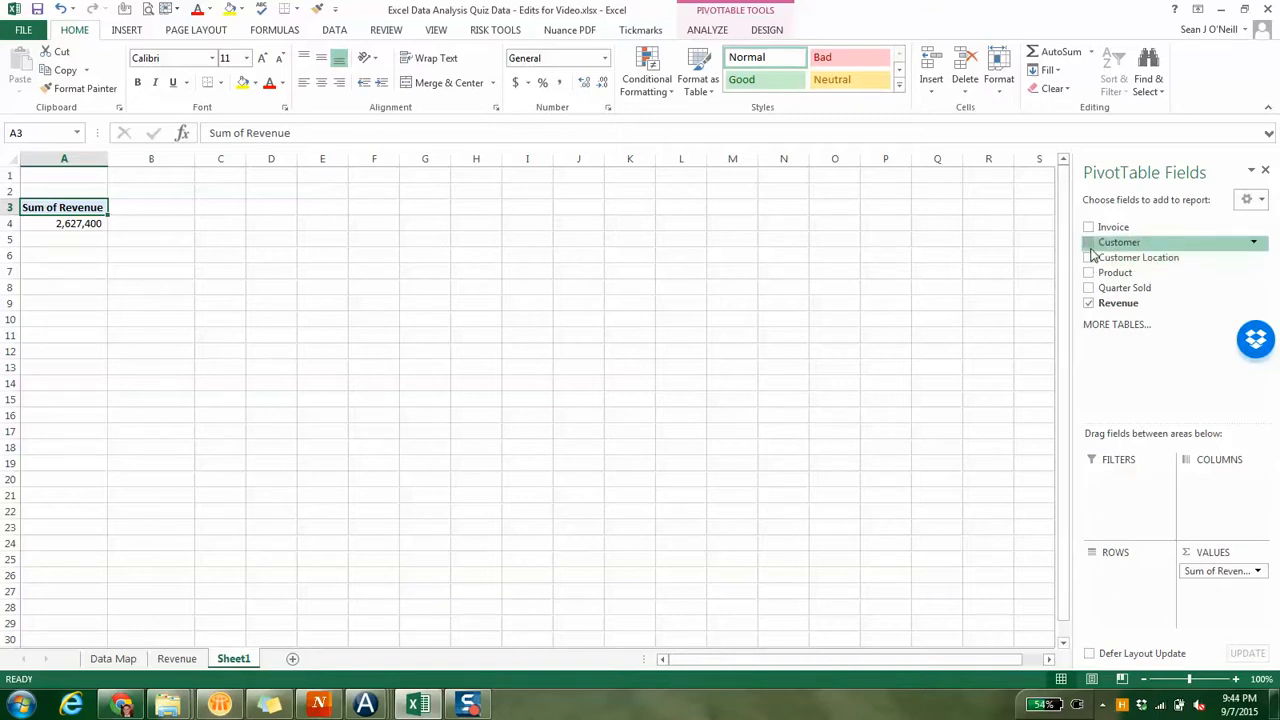
{"action": "left_click", "coordinate": [1089, 243]}
{"action": "left_click", "coordinate": [1089, 243]}
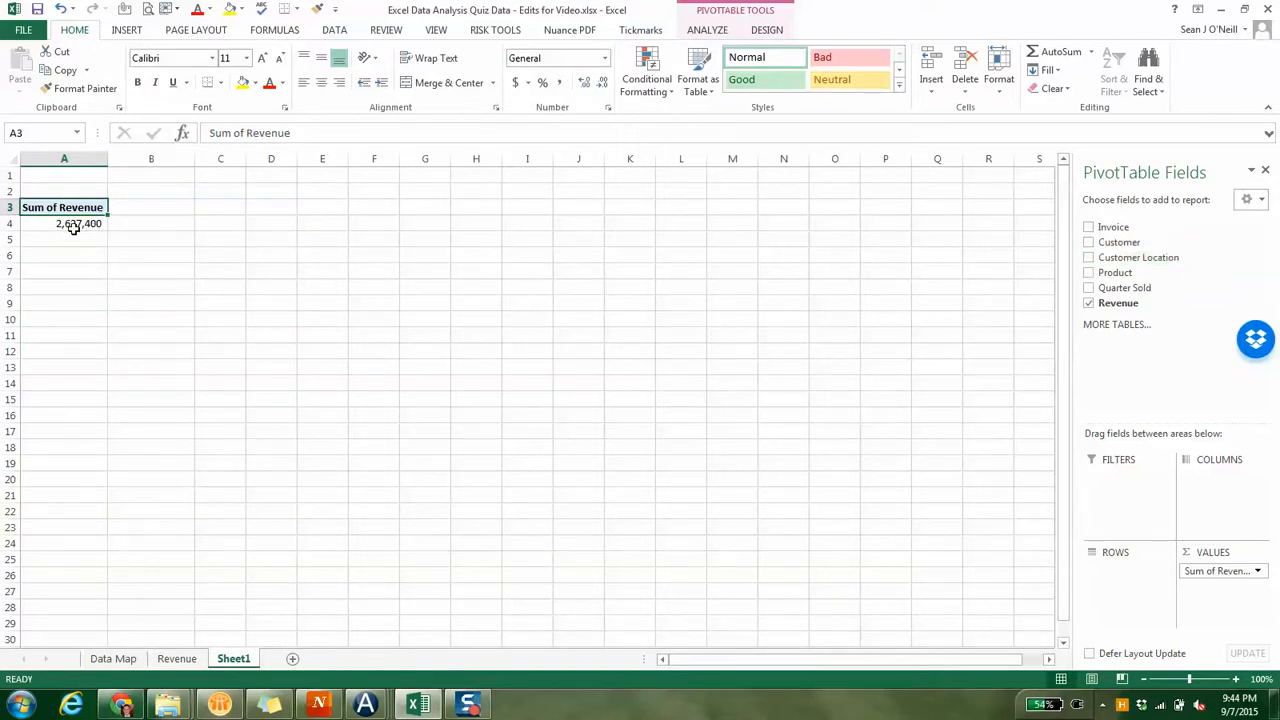
{"action": "mouse_move", "coordinate": [45, 227]}
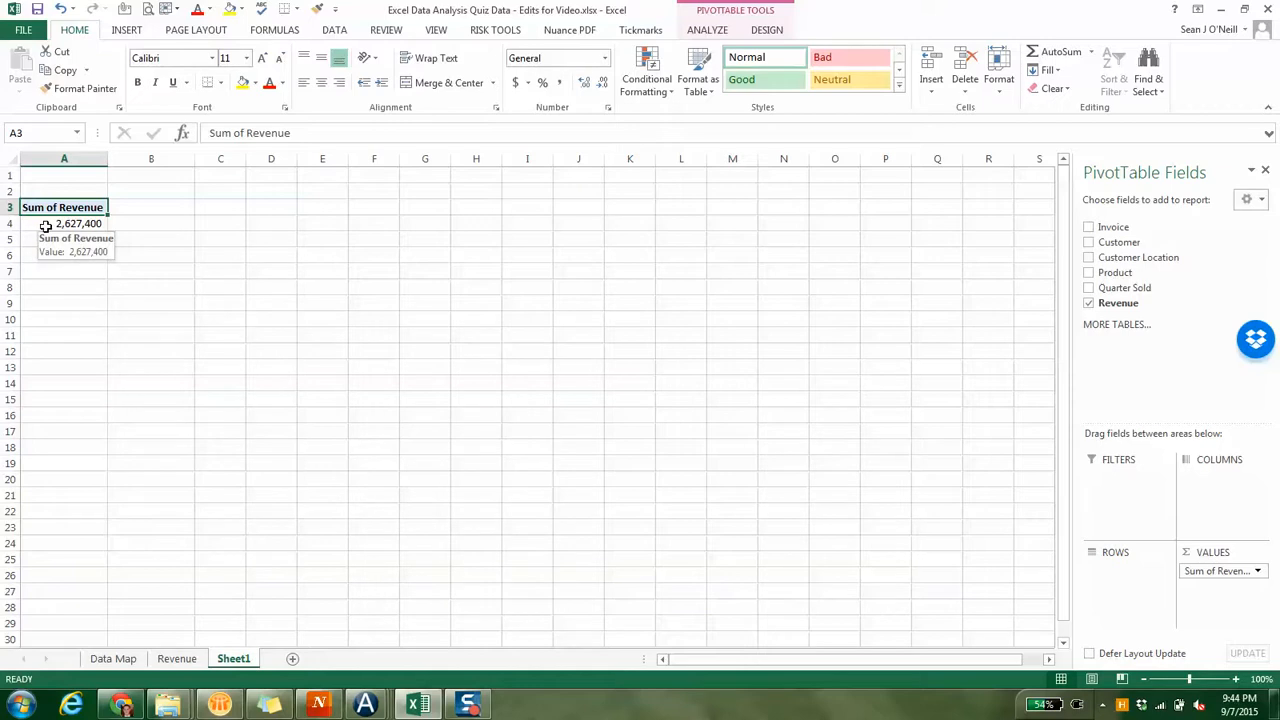
{"action": "left_click", "coordinate": [1090, 260]}
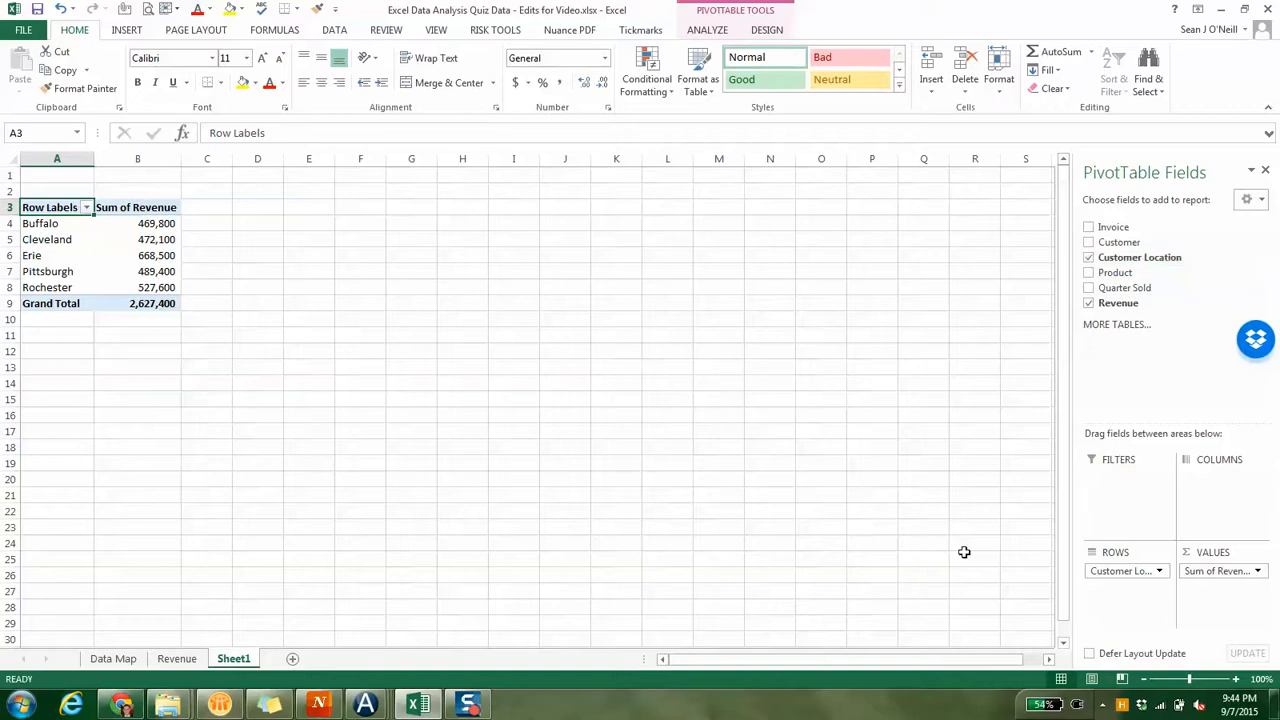
{"action": "left_click", "coordinate": [145, 223]}
{"action": "left_click", "coordinate": [134, 258]}
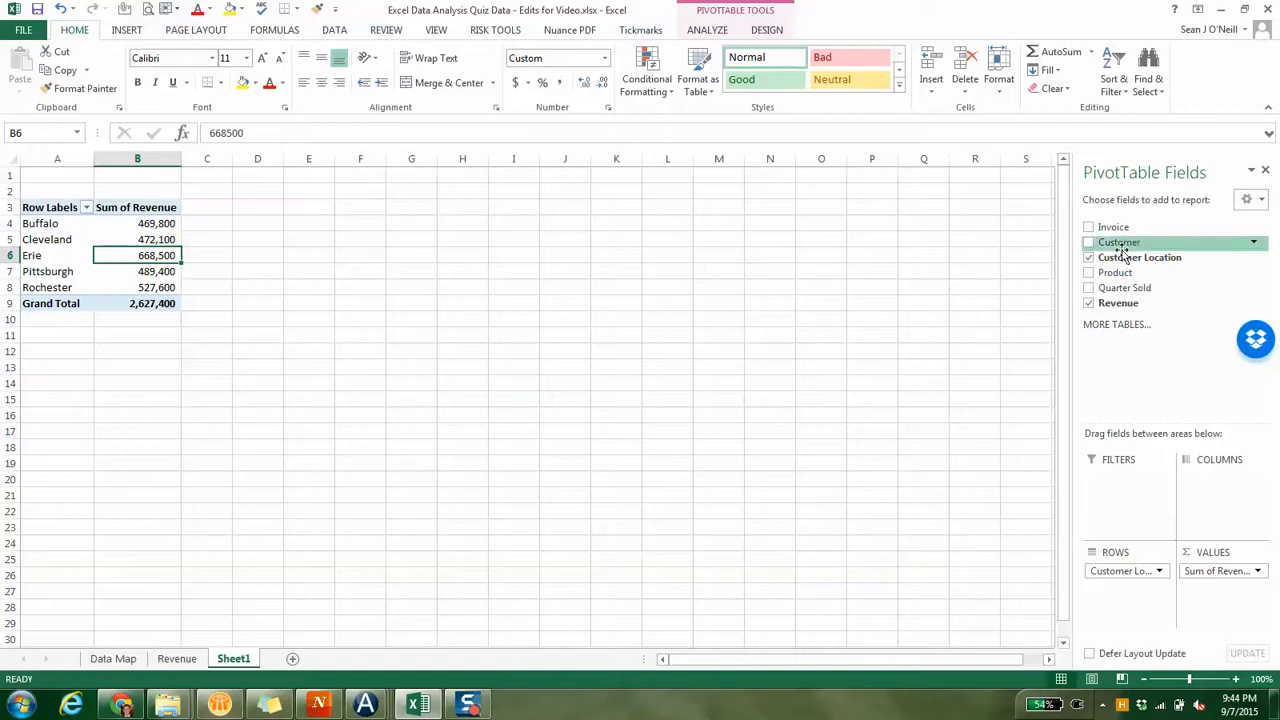
- Add Customer below Customer Location in the row fields and examine the customers nested under Buffalo
{"action": "left_click_drag", "start_coordinate": [1120, 248], "coordinate": [1125, 607]}
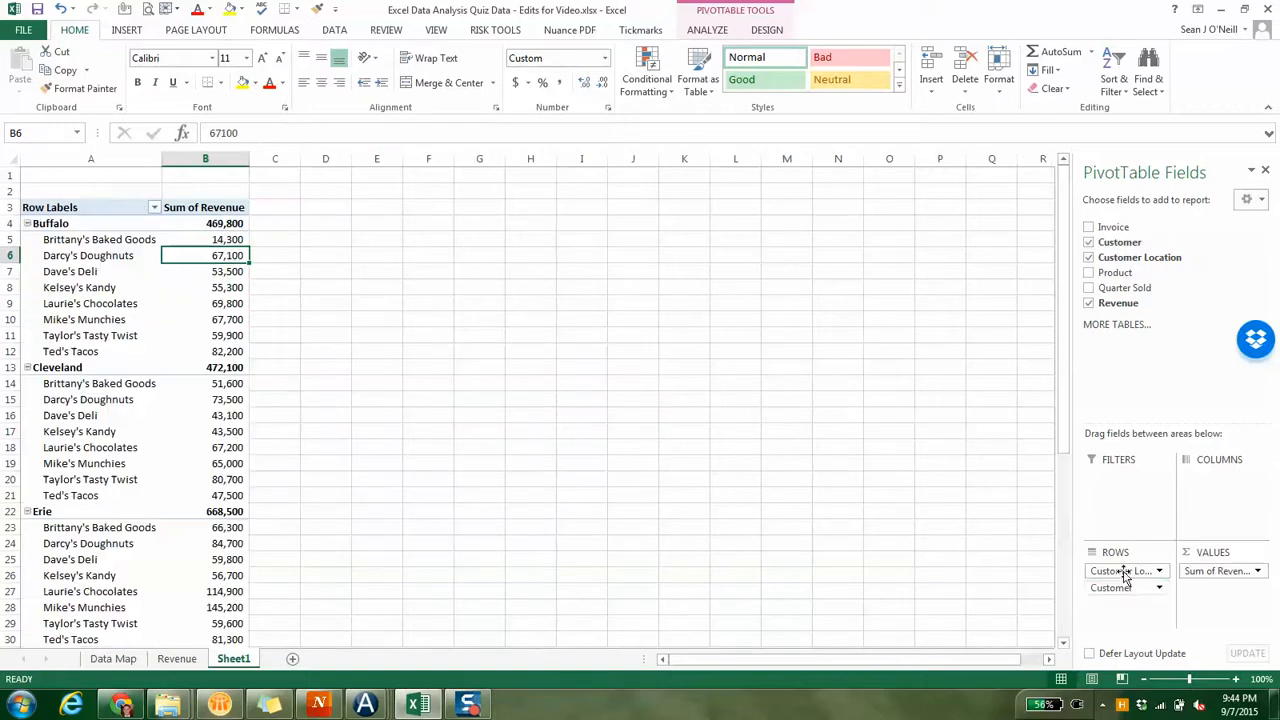
{"action": "left_click", "coordinate": [118, 242]}
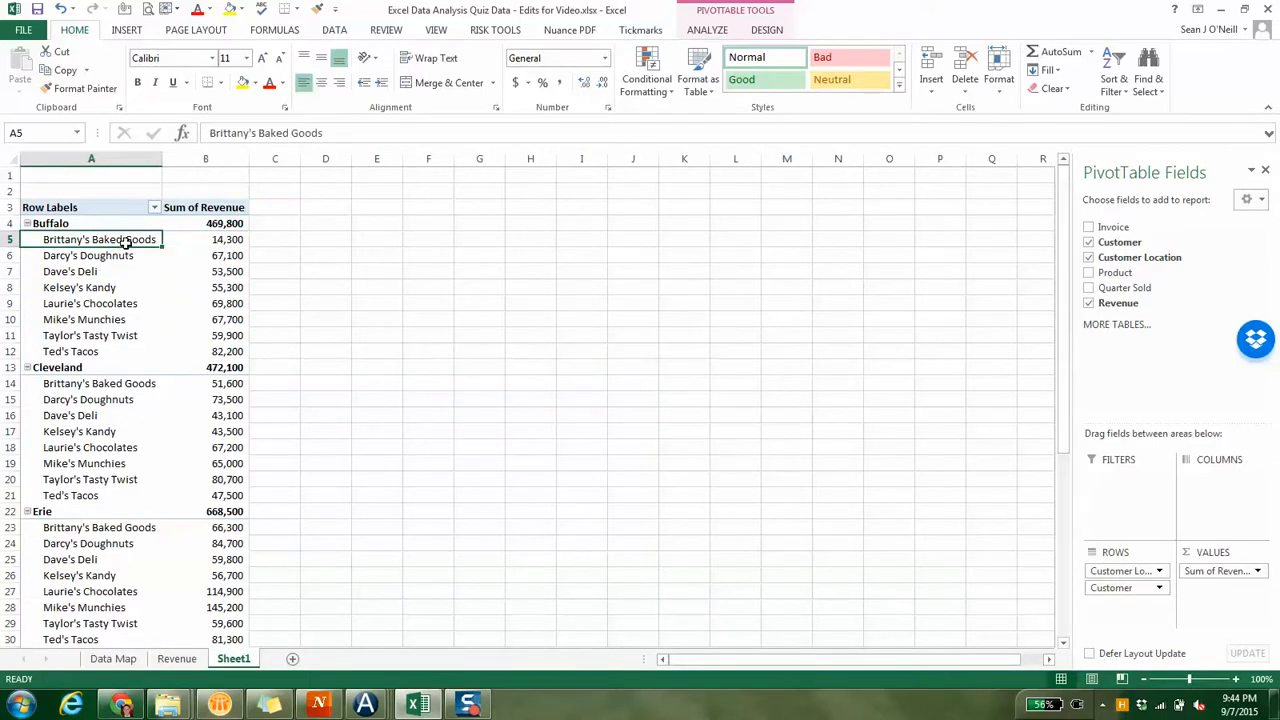
{"action": "left_click_drag", "start_coordinate": [123, 241], "coordinate": [107, 343]}
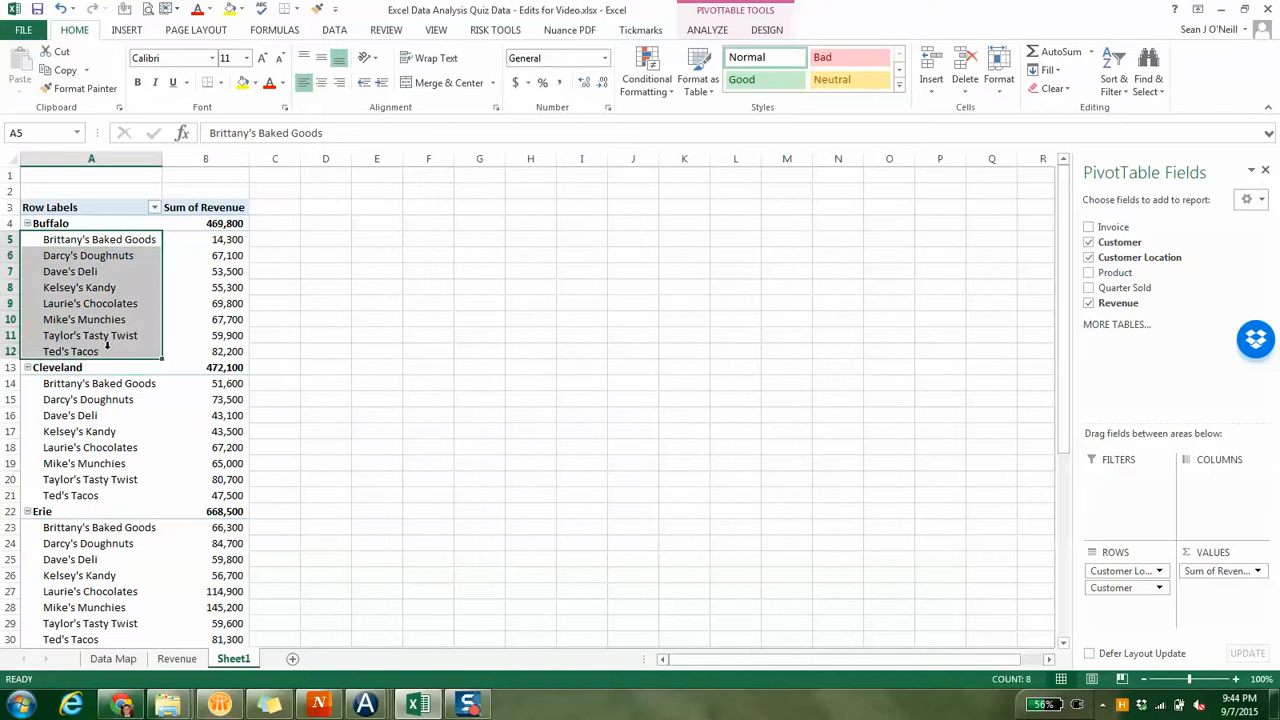
{"action": "left_click", "coordinate": [91, 222]}
{"action": "left_click", "coordinate": [80, 269]}
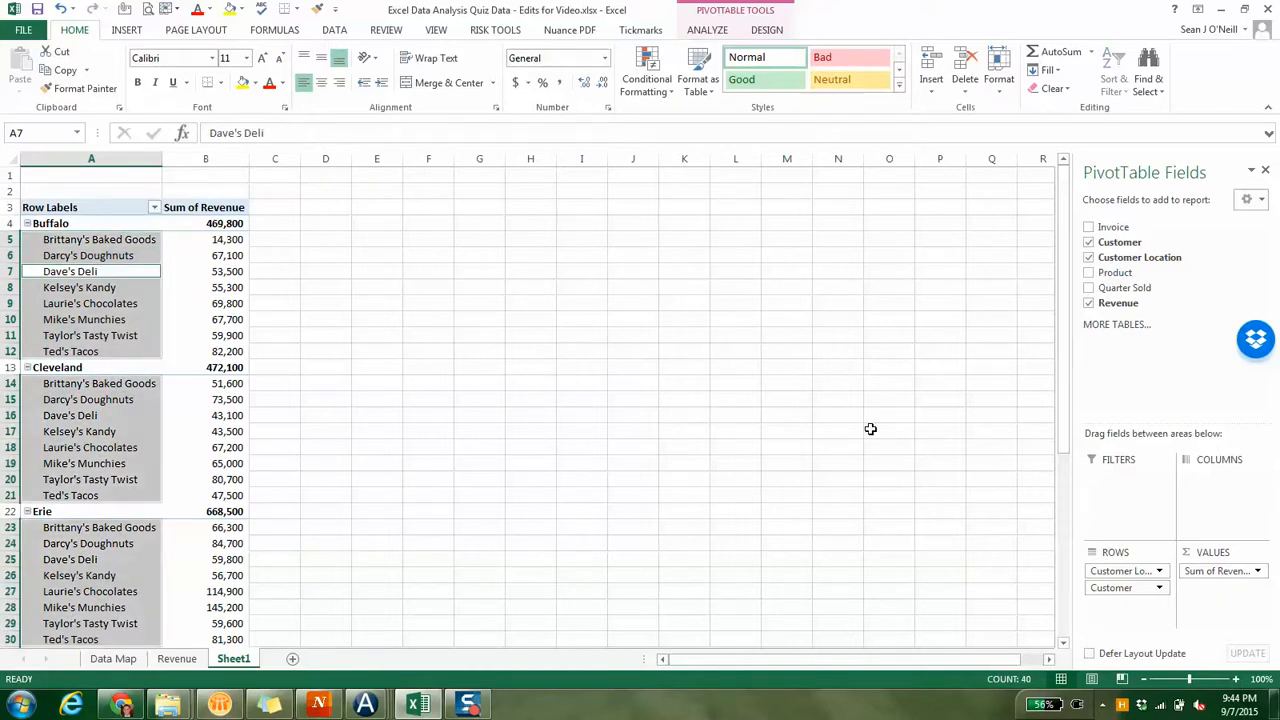
{"action": "left_click", "coordinate": [80, 230]}
{"action": "left_click", "coordinate": [86, 222]}
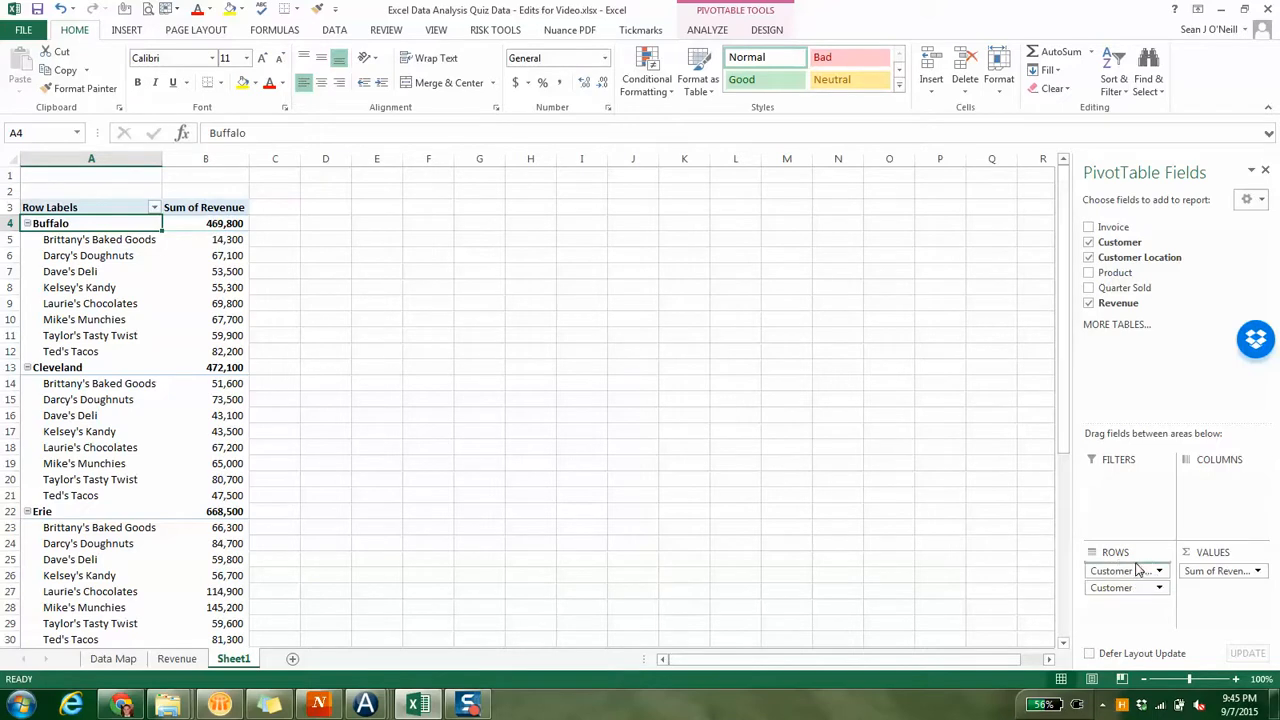
- Move Customer above Customer Location in the PivotTable's row fields and examine the cities nested under Brittany's Baked Goods
{"action": "left_click_drag", "start_coordinate": [1137, 570], "coordinate": [1128, 590]}
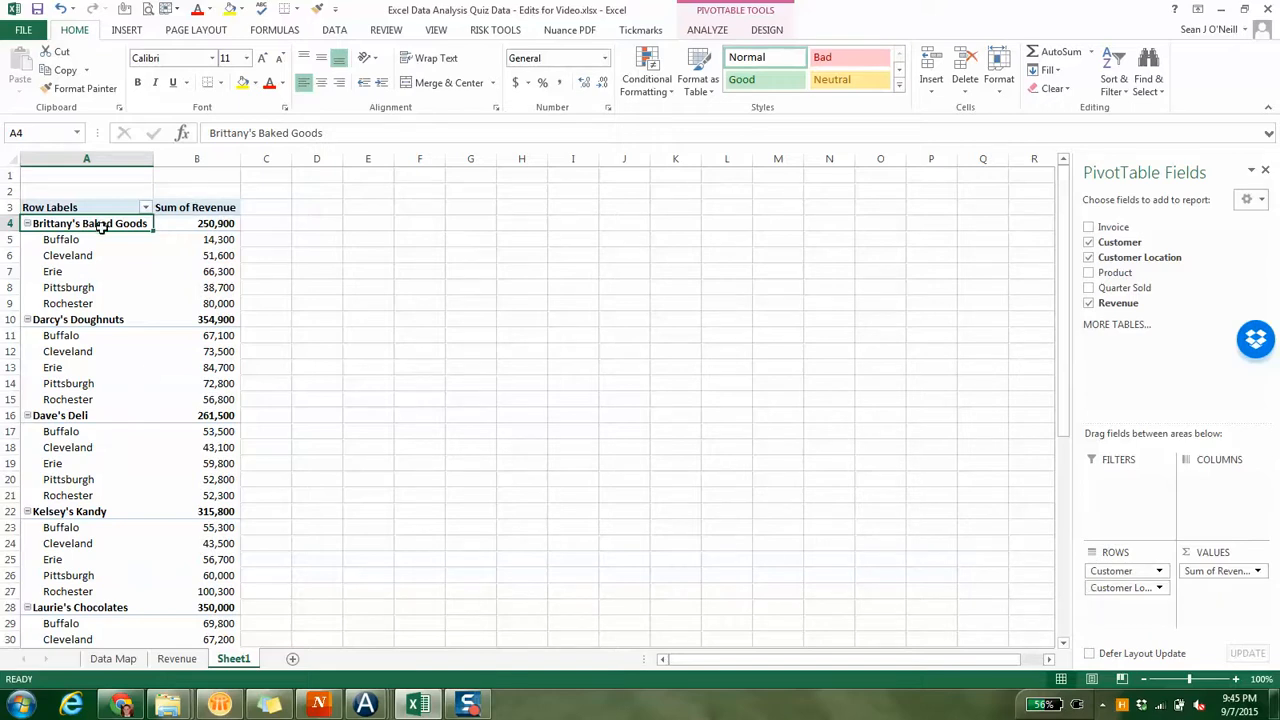
{"action": "left_click_drag", "start_coordinate": [62, 240], "coordinate": [64, 319]}
{"action": "left_click", "coordinate": [74, 287]}
{"action": "left_click", "coordinate": [106, 263]}
{"action": "left_click", "coordinate": [56, 287]}
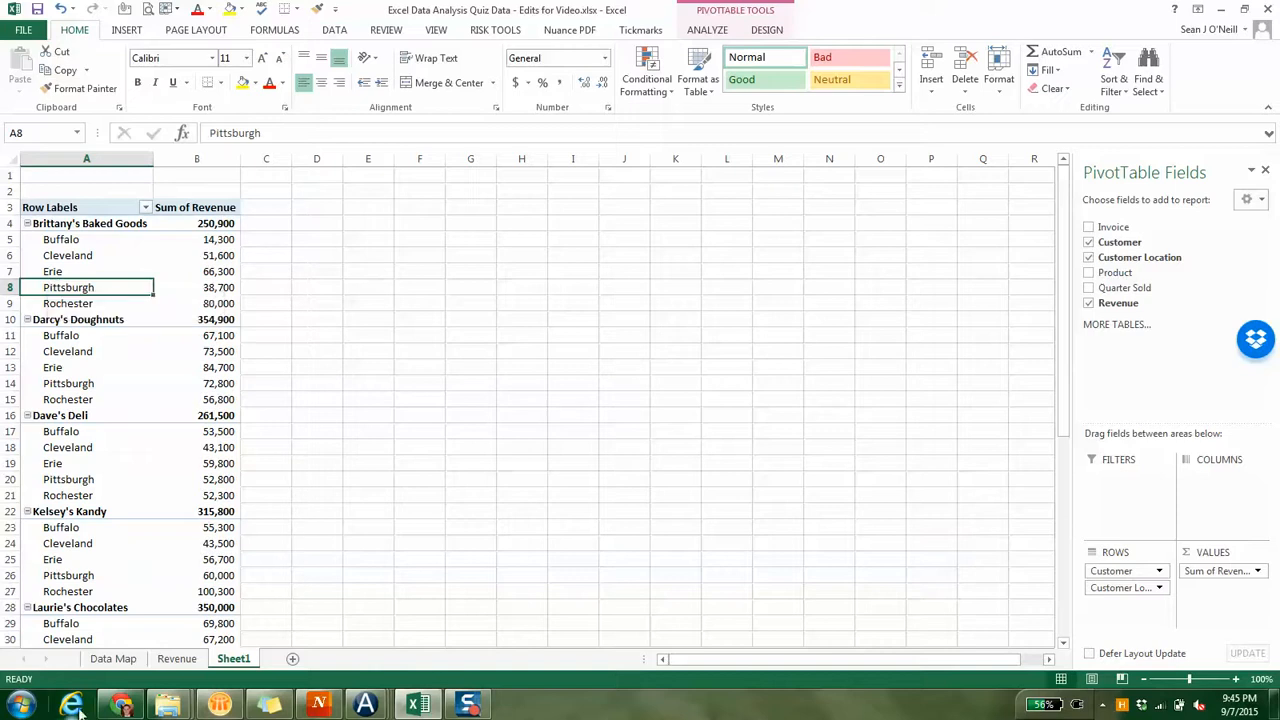
- Open the workbook Excel Data Analysis Exercise - Answers2.xlsx from the Week 2 - Forecasting folder, enable its content and show the Pivot Tables sheet
{"action": "mouse_move", "coordinate": [168, 704]}
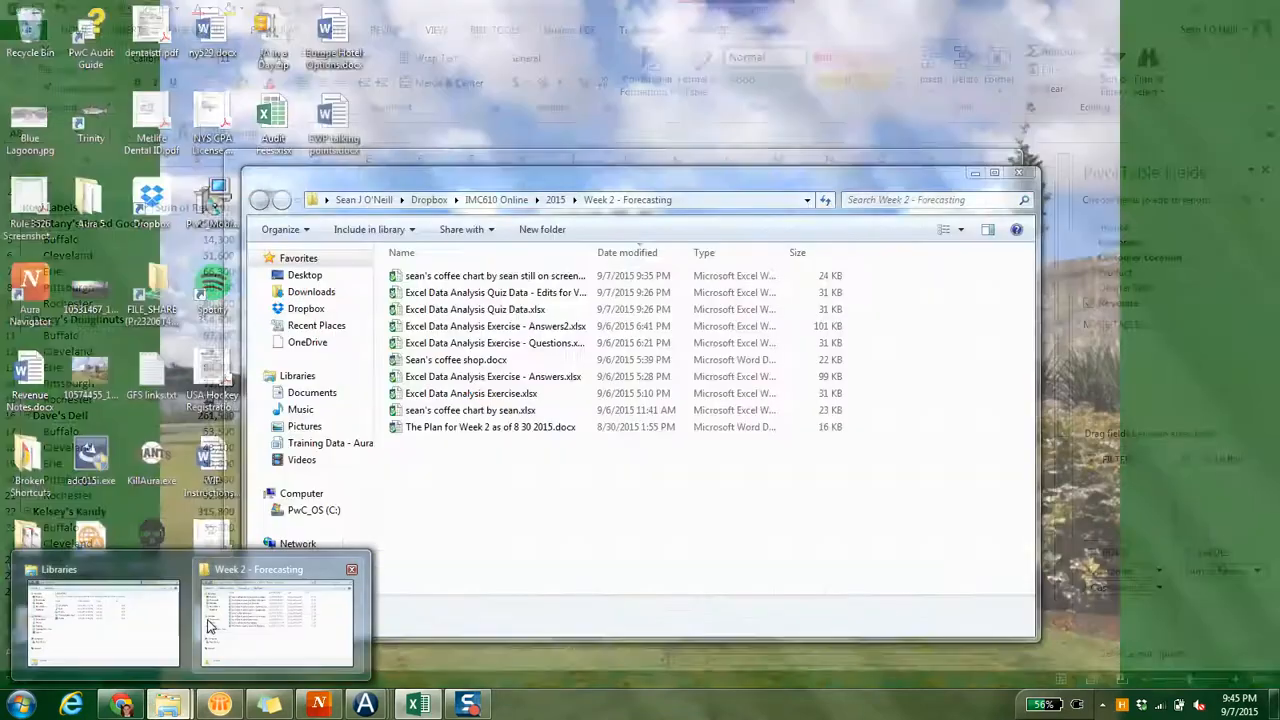
{"action": "left_click", "coordinate": [205, 625]}
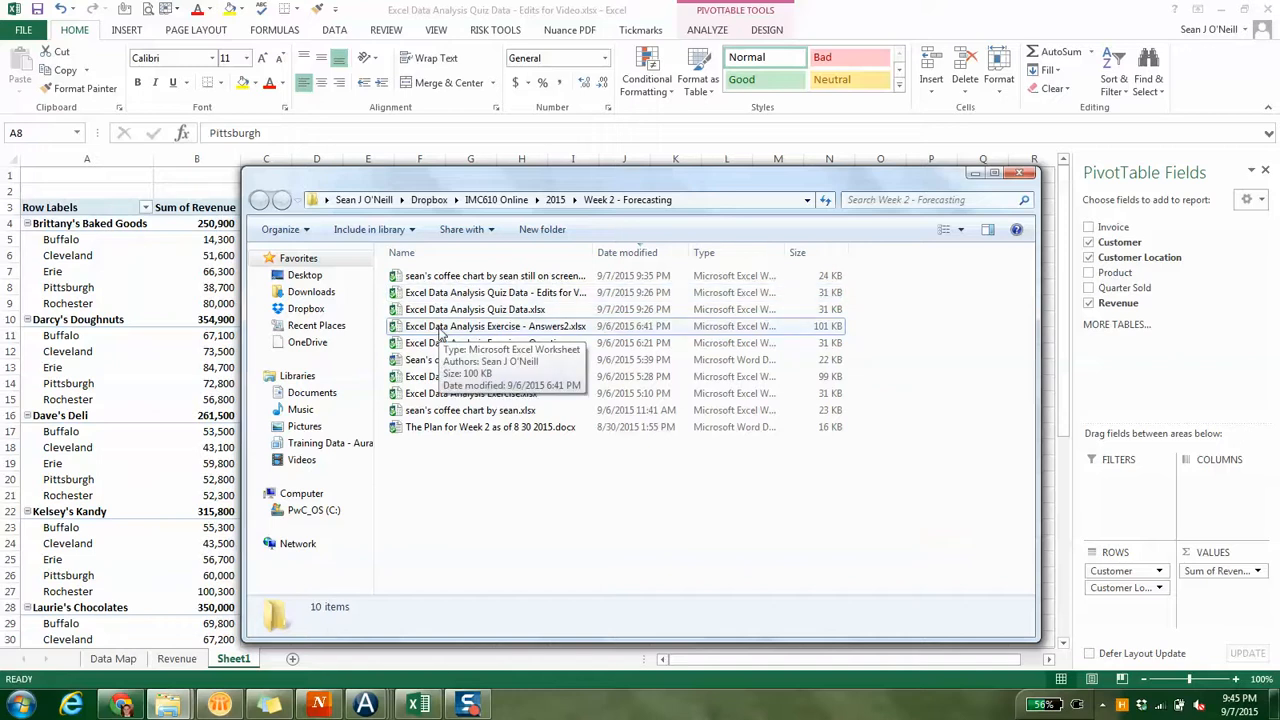
{"action": "double_click", "coordinate": [439, 329]}
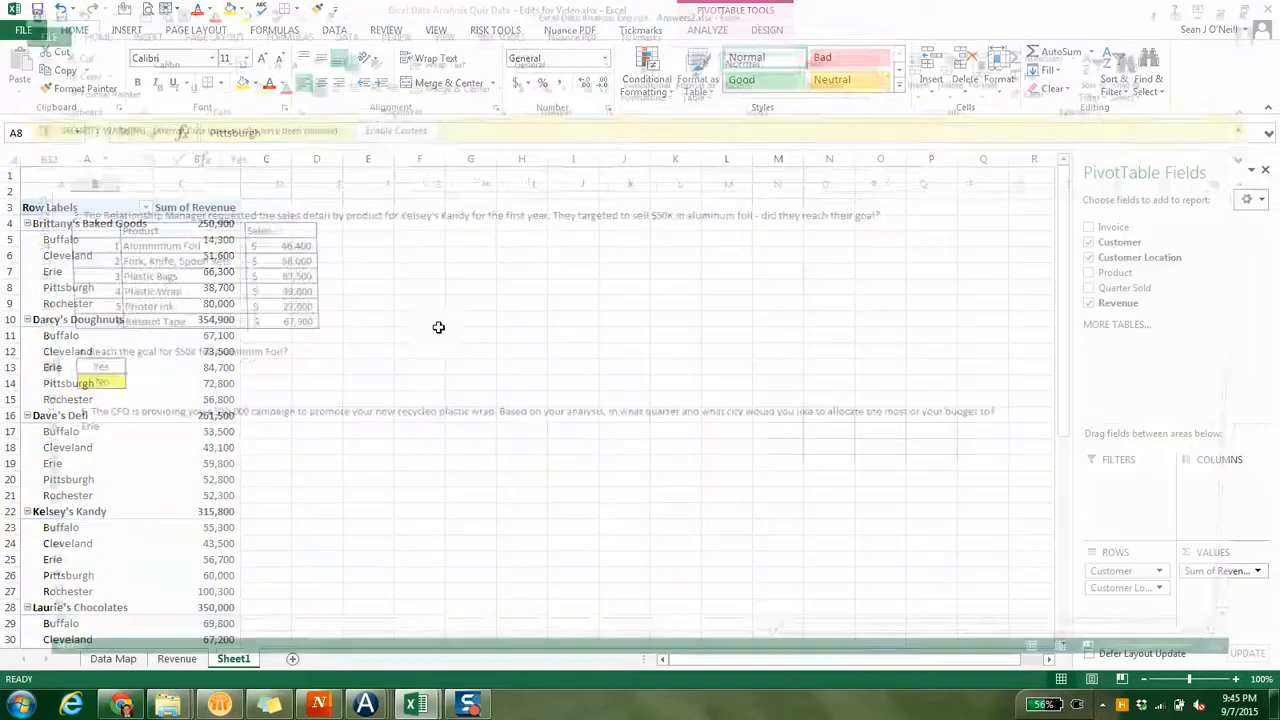
{"action": "left_click", "coordinate": [386, 127]}
{"action": "left_click", "coordinate": [372, 662]}
{"action": "left_click", "coordinate": [322, 662]}
{"action": "left_click", "coordinate": [265, 663]}
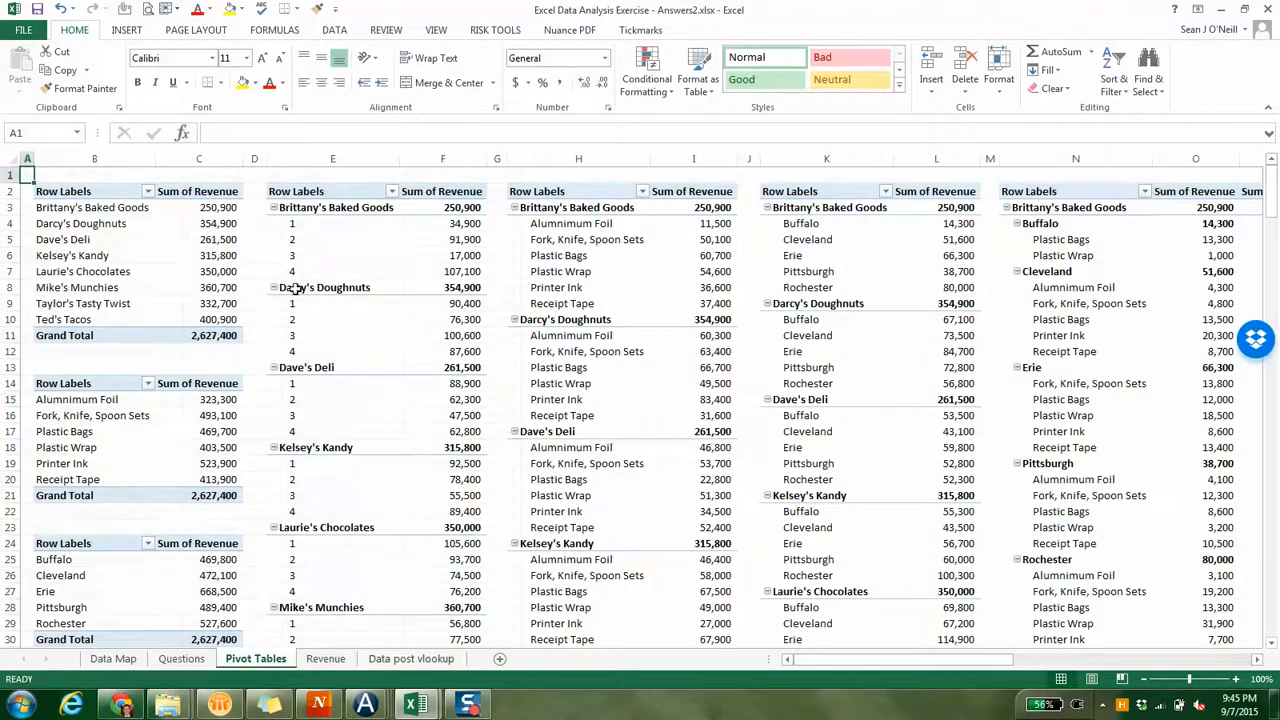
- Compare the field layouts of the PivotTables by customer, quarter, product and customer location on the Pivot Tables sheet
{"action": "left_click", "coordinate": [122, 280]}
{"action": "left_click", "coordinate": [373, 272]}
{"action": "left_click", "coordinate": [669, 281]}
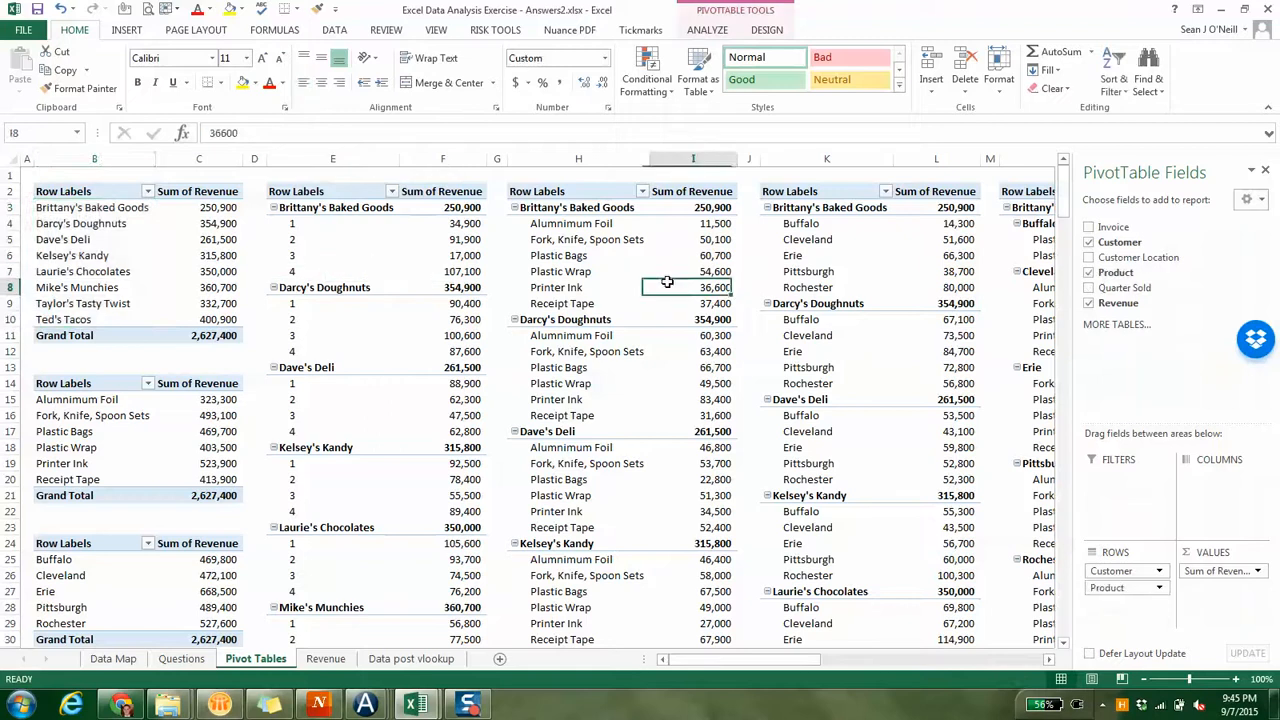
{"action": "left_click", "coordinate": [831, 258]}
{"action": "left_click", "coordinate": [1036, 272]}
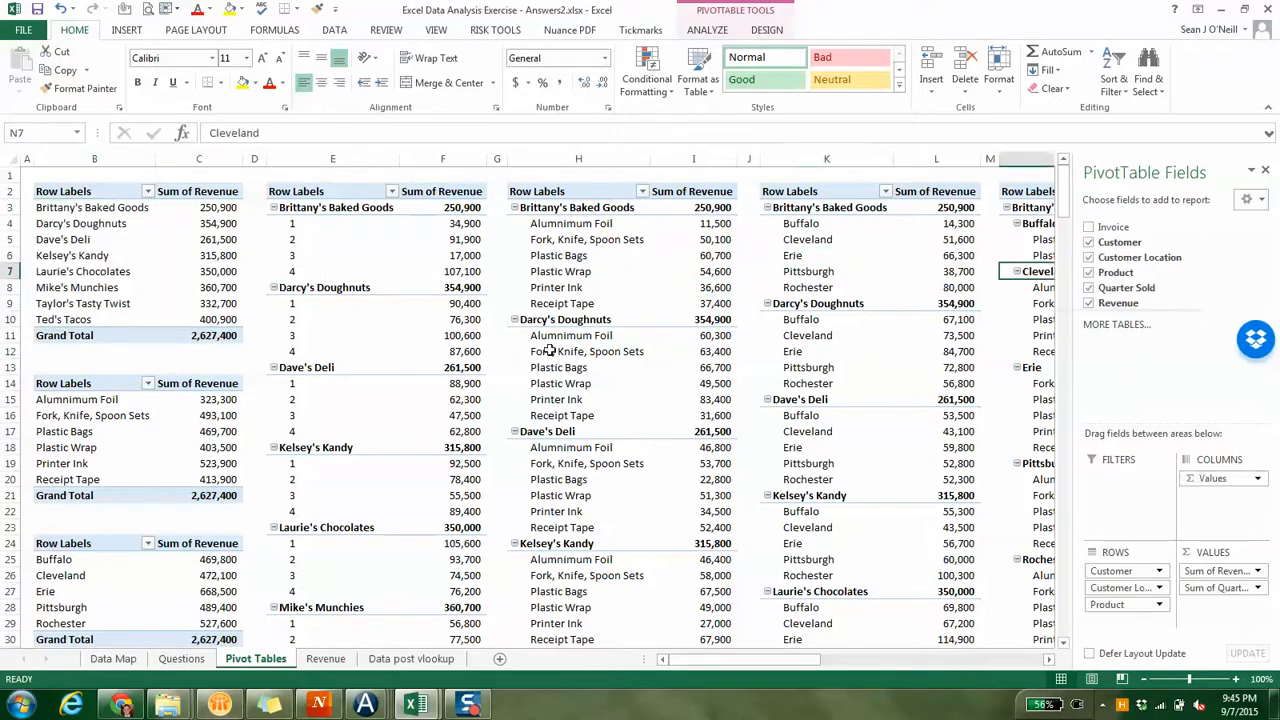
{"action": "left_click", "coordinate": [67, 481]}
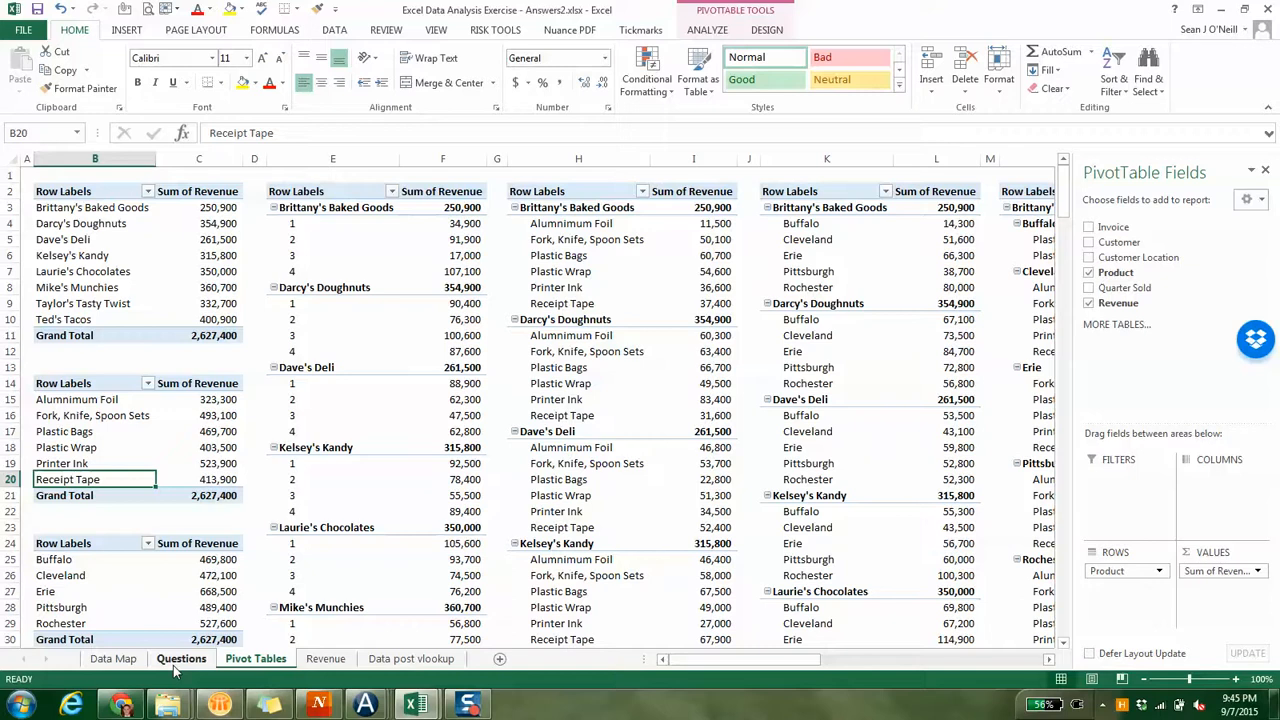
- Hide the PivotTable field list and examine the customer, city and product breakdown in the PivotTable starting at N2
{"action": "left_click", "coordinate": [1265, 171]}
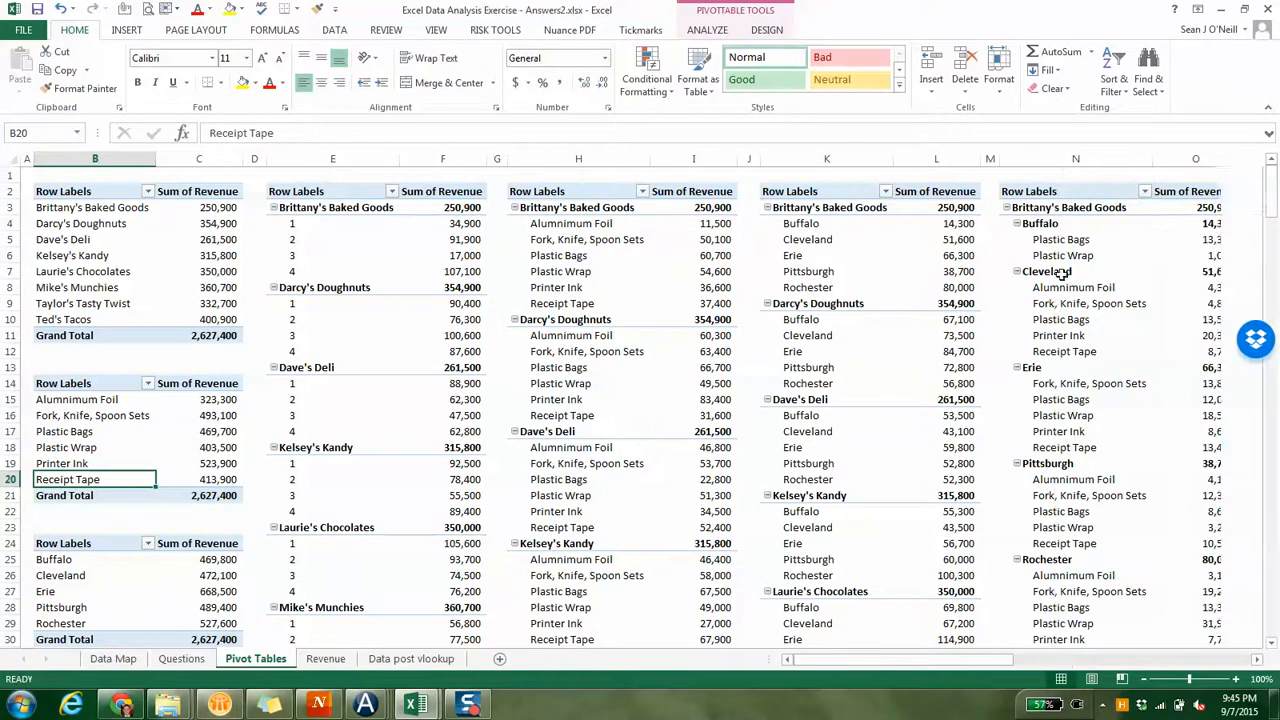
{"action": "left_click", "coordinate": [1058, 306]}
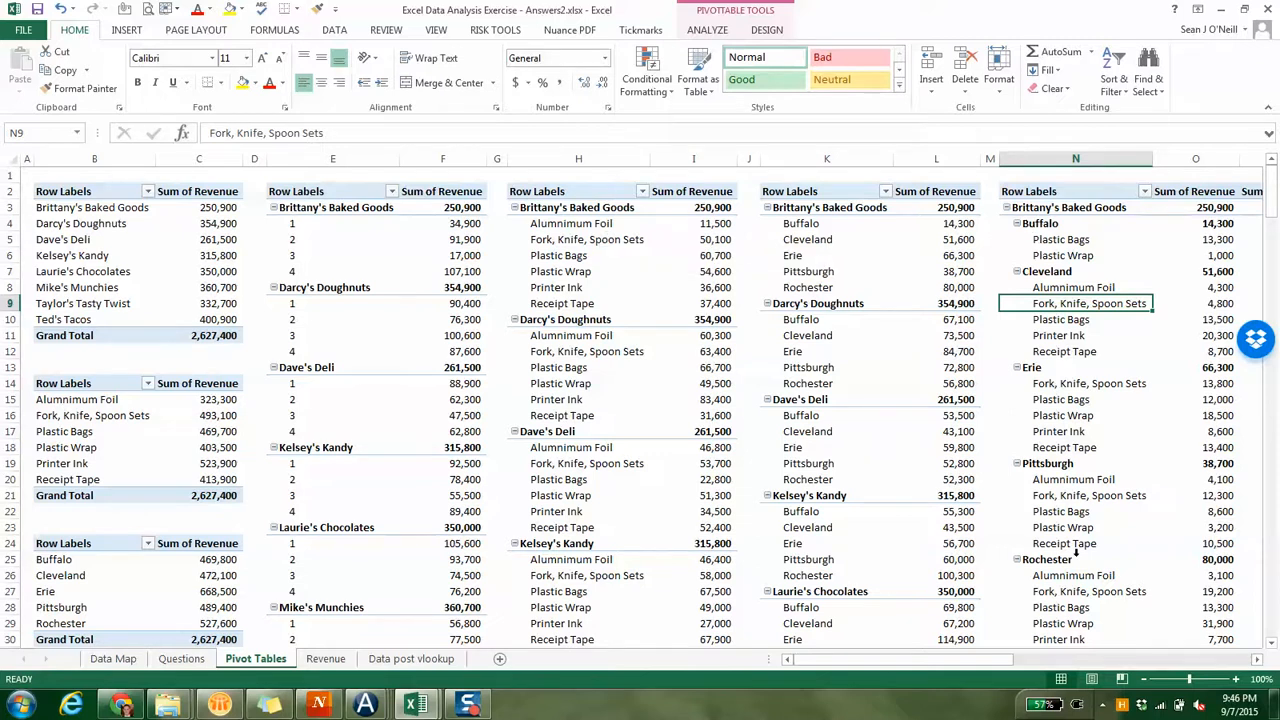
{"action": "left_click", "coordinate": [1258, 664]}
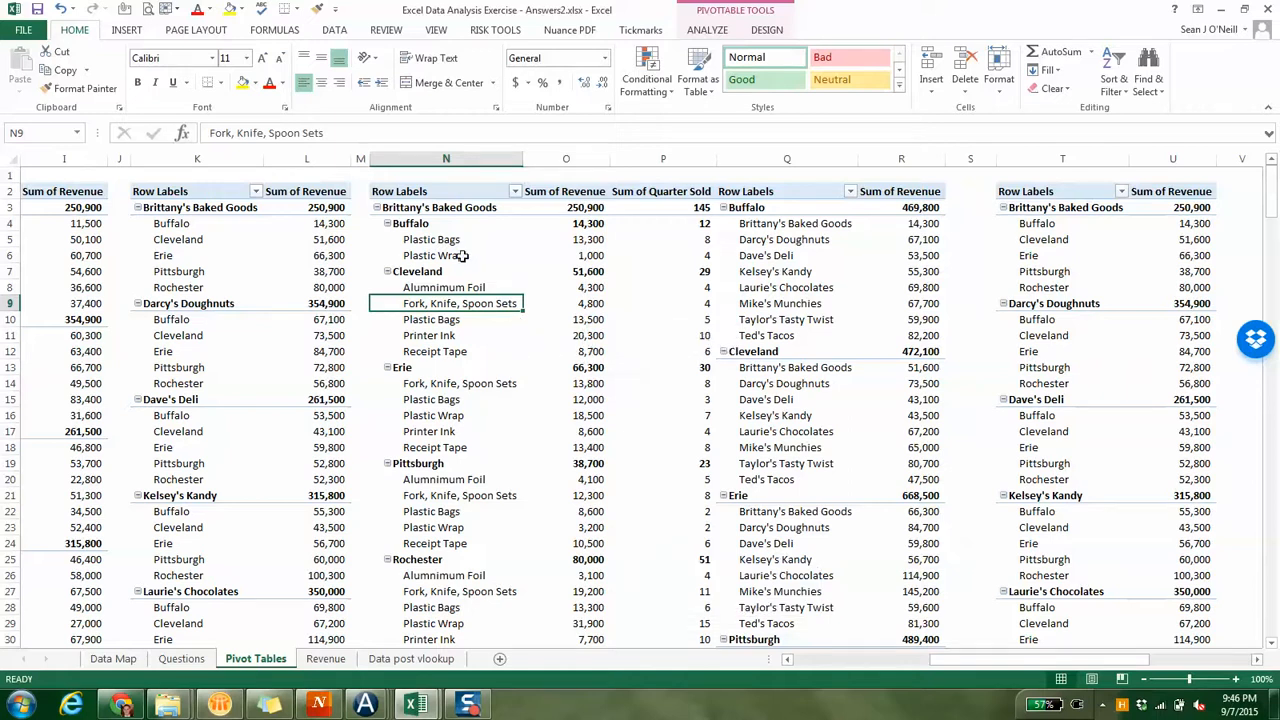
- Show the field list again for the PivotTable starting at N2 and review its row and value fields
{"action": "left_click", "coordinate": [448, 192]}
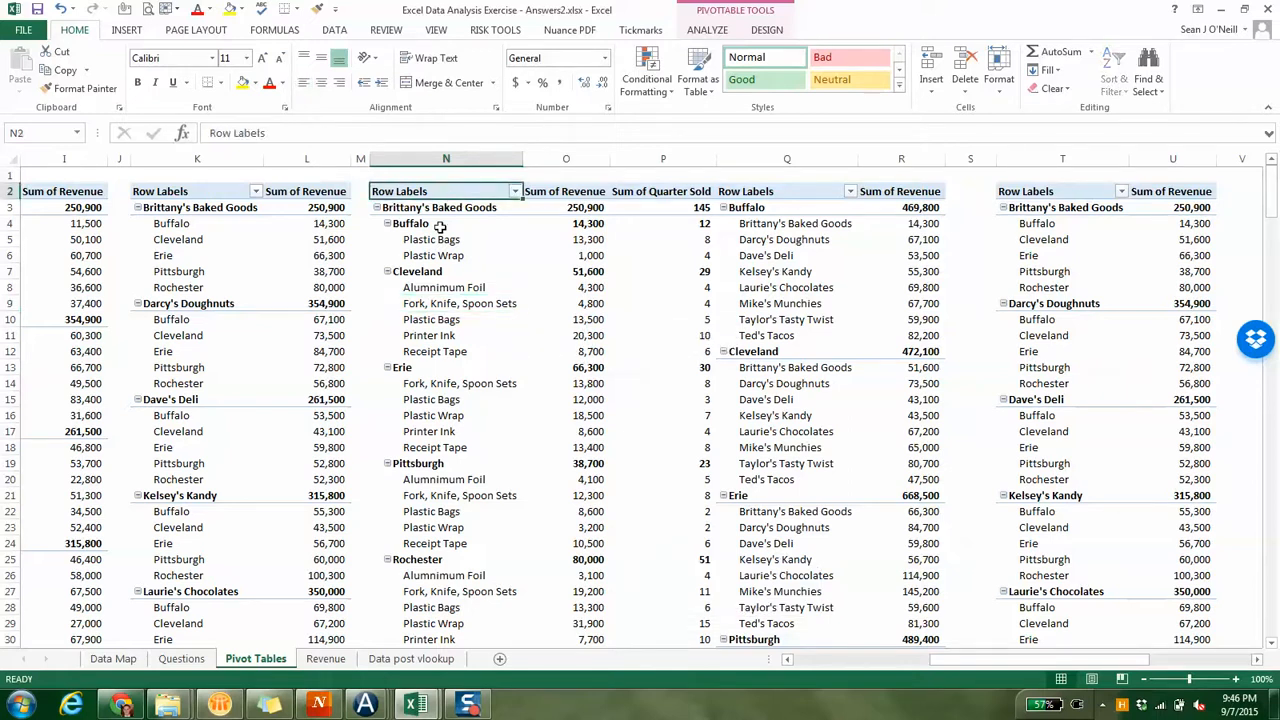
{"action": "left_click", "coordinate": [437, 238]}
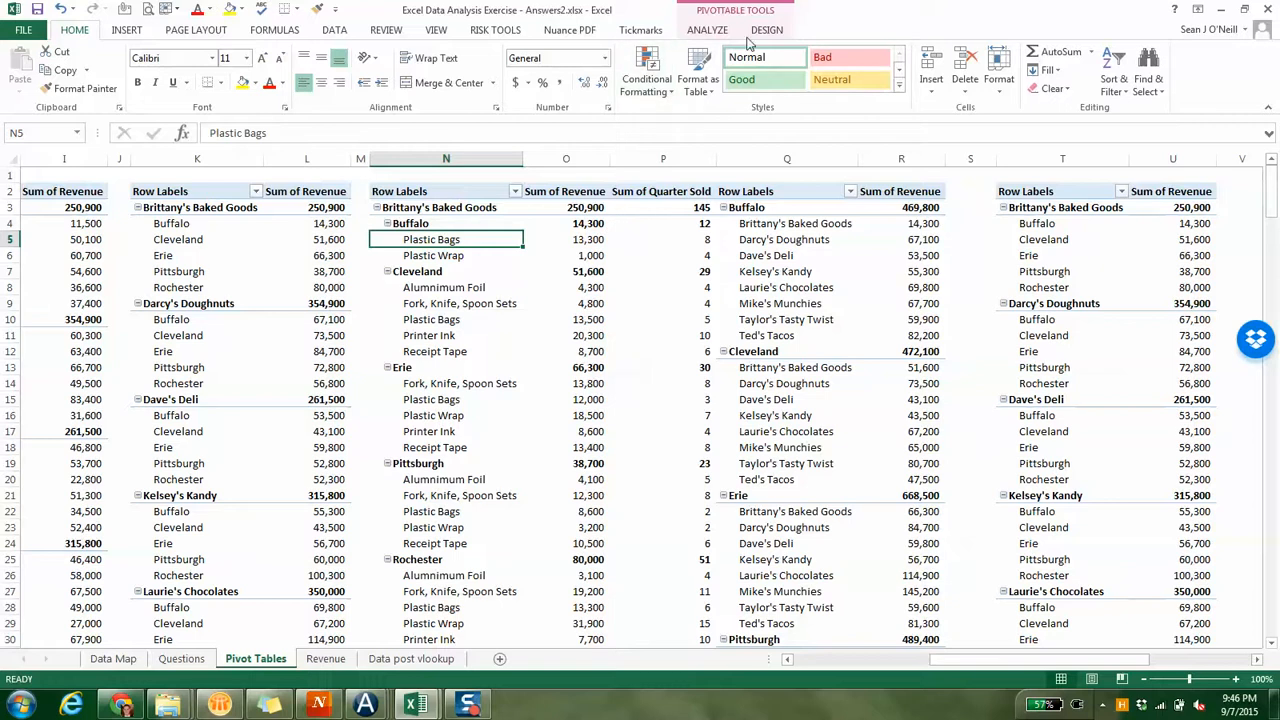
{"action": "left_click", "coordinate": [700, 32]}
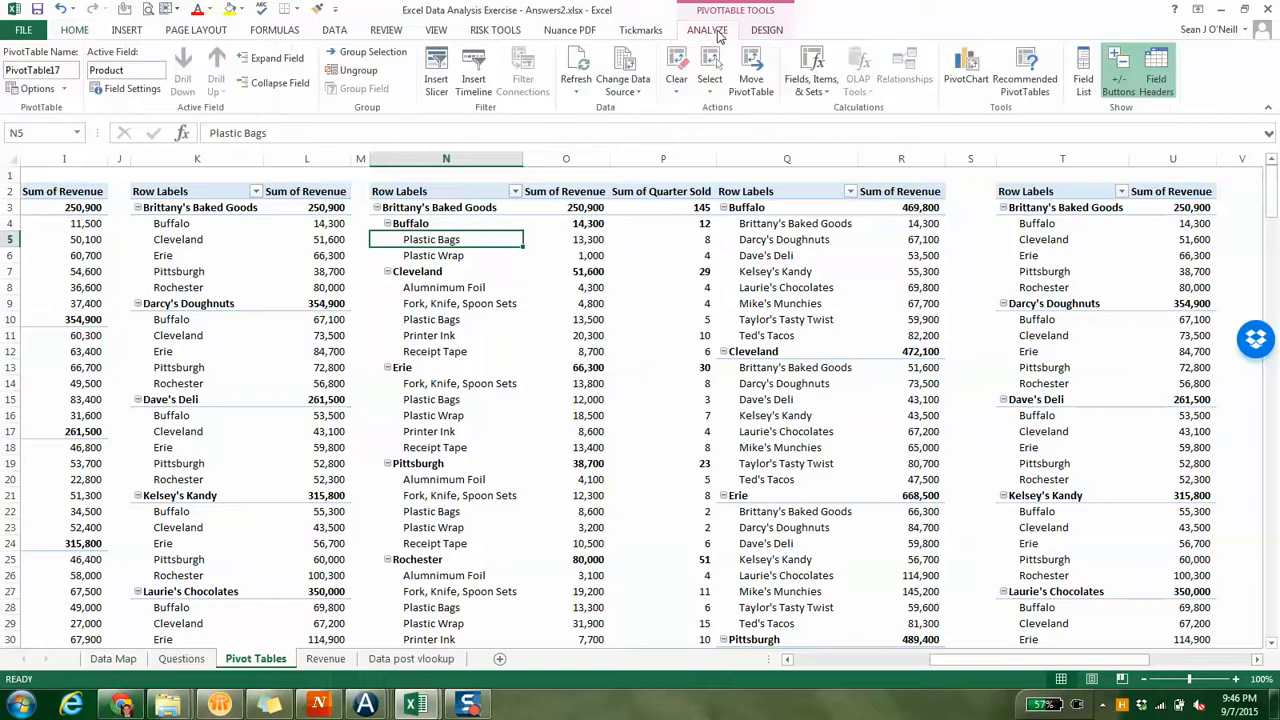
{"action": "left_click", "coordinate": [1083, 79]}
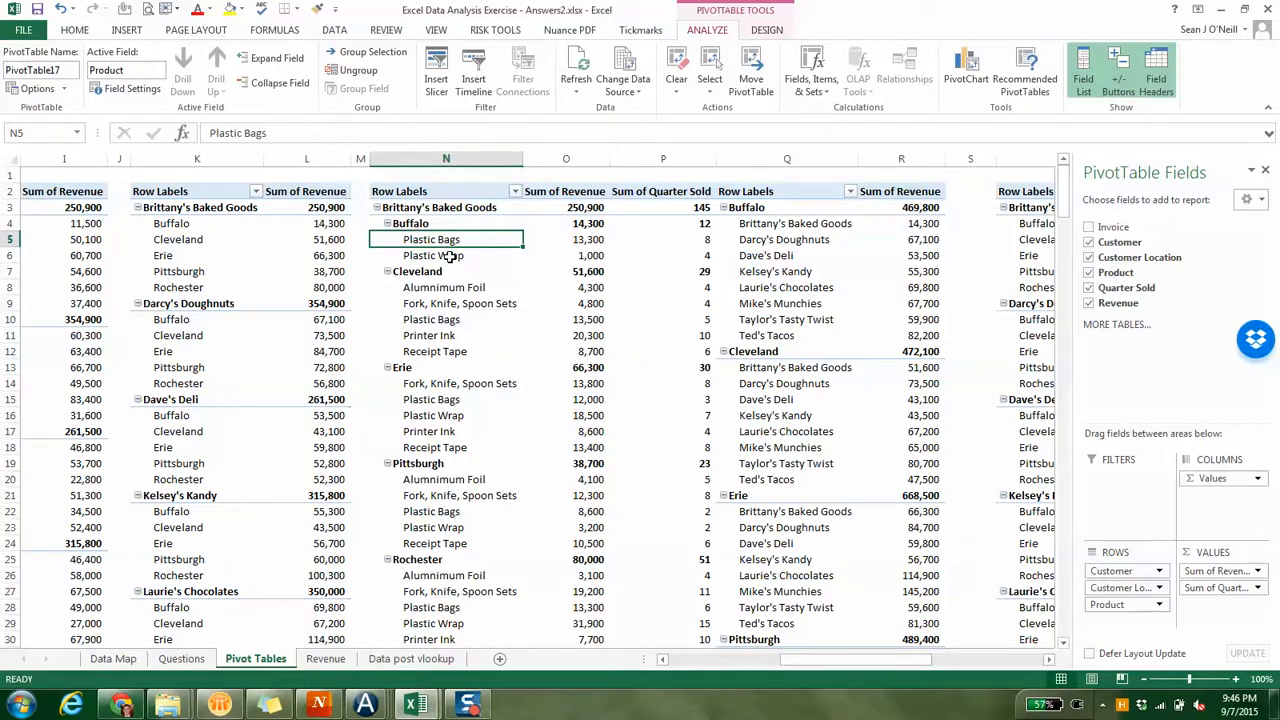
{"action": "left_click", "coordinate": [440, 335]}
{"action": "mouse_move", "coordinate": [1065, 200]}
{"action": "left_mouse_down"}
{"action": "mouse_move", "coordinate": [1072, 596]}
{"action": "mouse_move", "coordinate": [1068, 285]}
{"action": "mouse_move", "coordinate": [1052, 170]}
{"action": "left_mouse_up"}
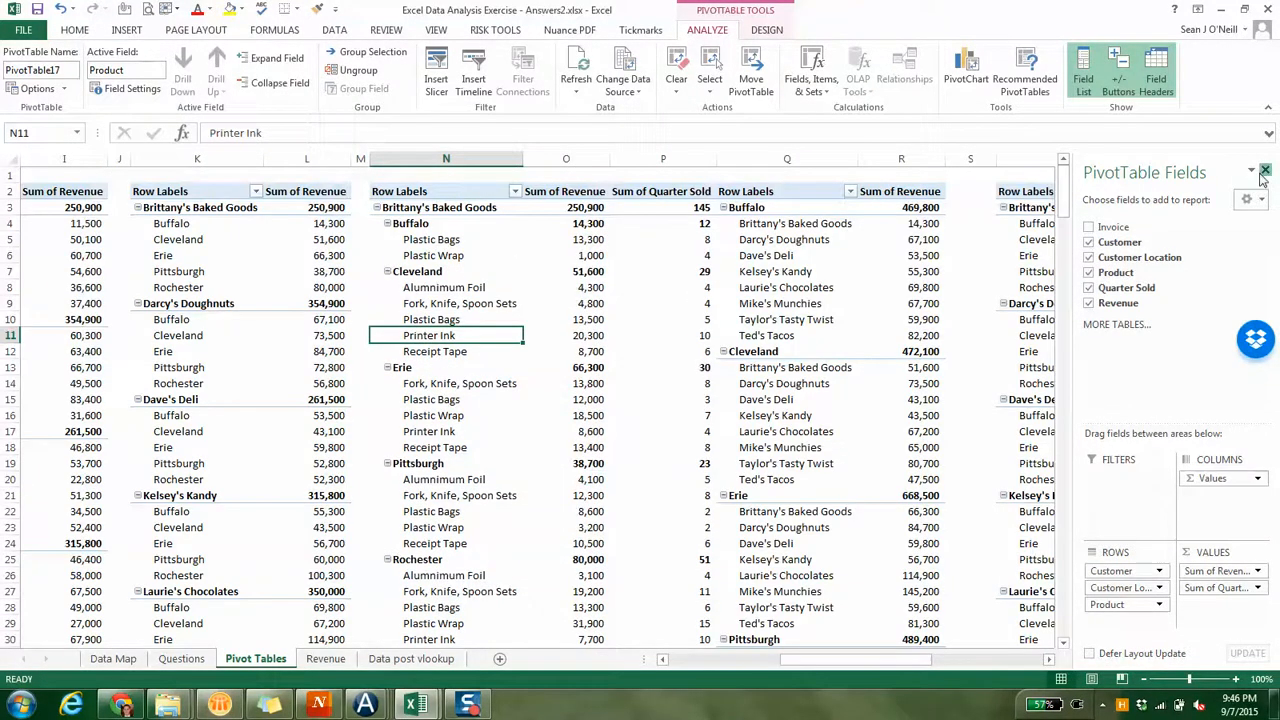
- Hide the PivotTable field list and return to the first PivotTables in column B
{"action": "left_click", "coordinate": [1265, 170]}
{"action": "left_click_drag", "start_coordinate": [935, 668], "coordinate": [726, 665]}
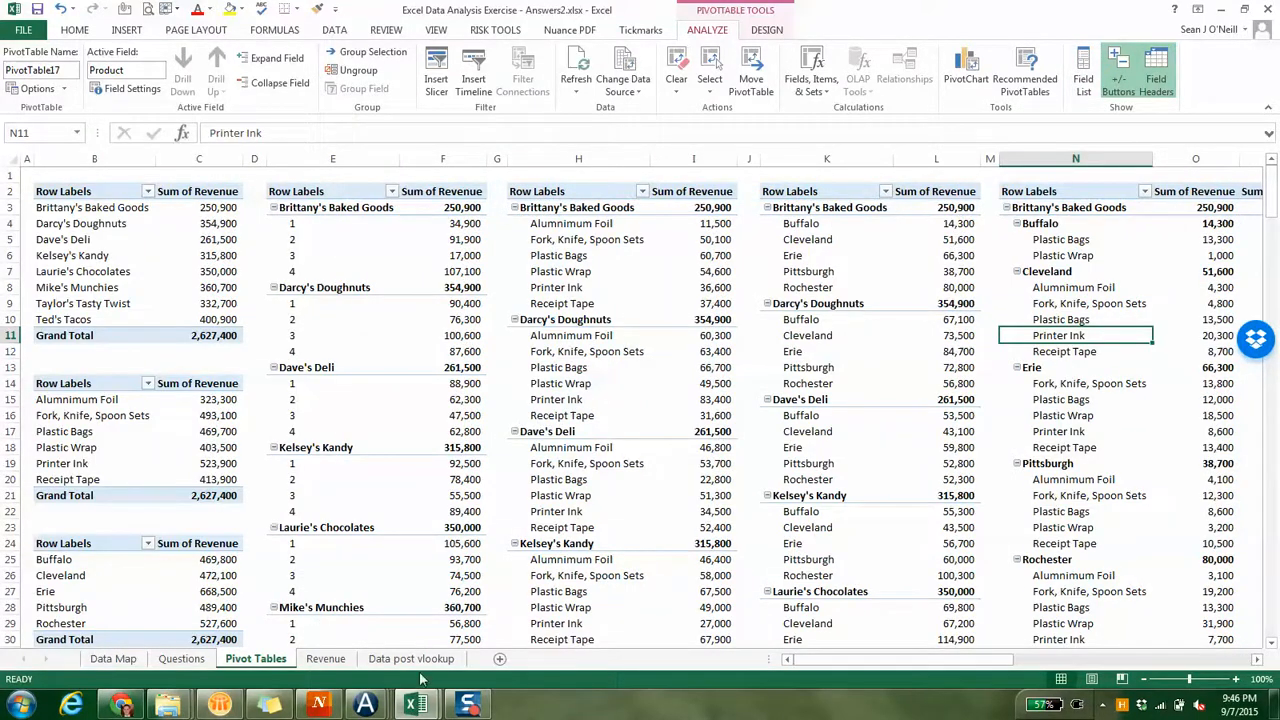
{"action": "mouse_move", "coordinate": [469, 703]}
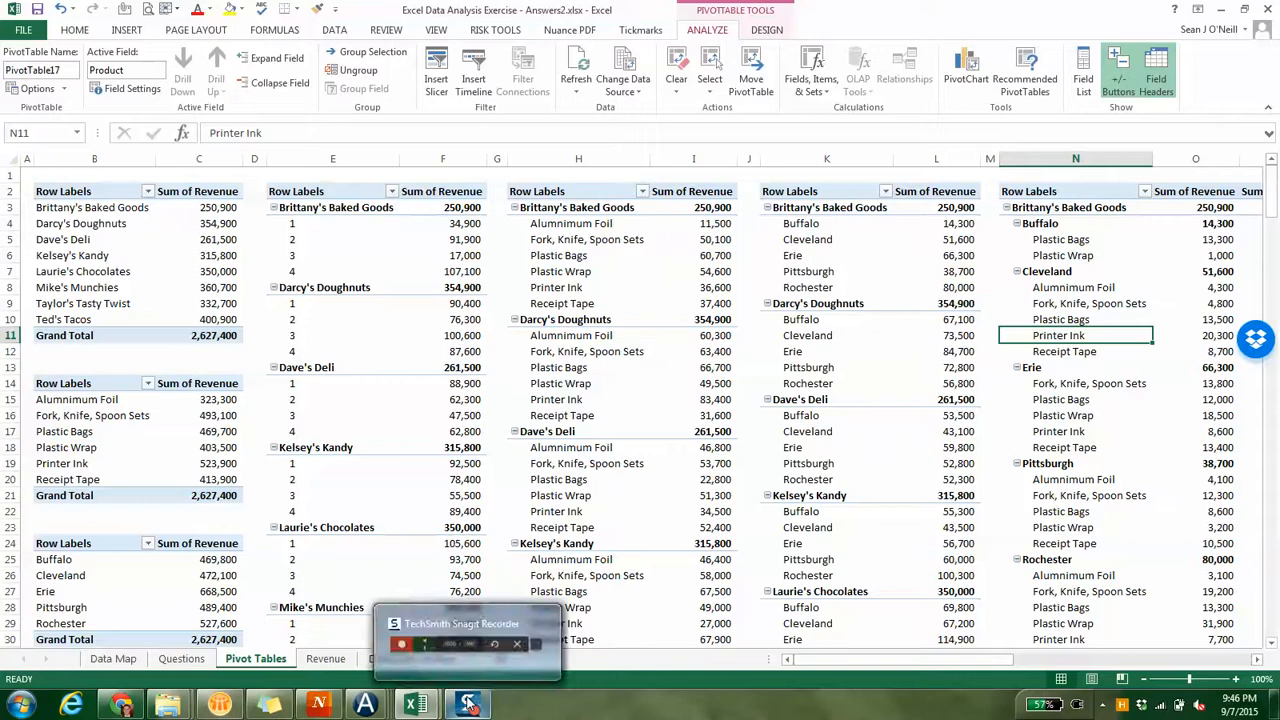